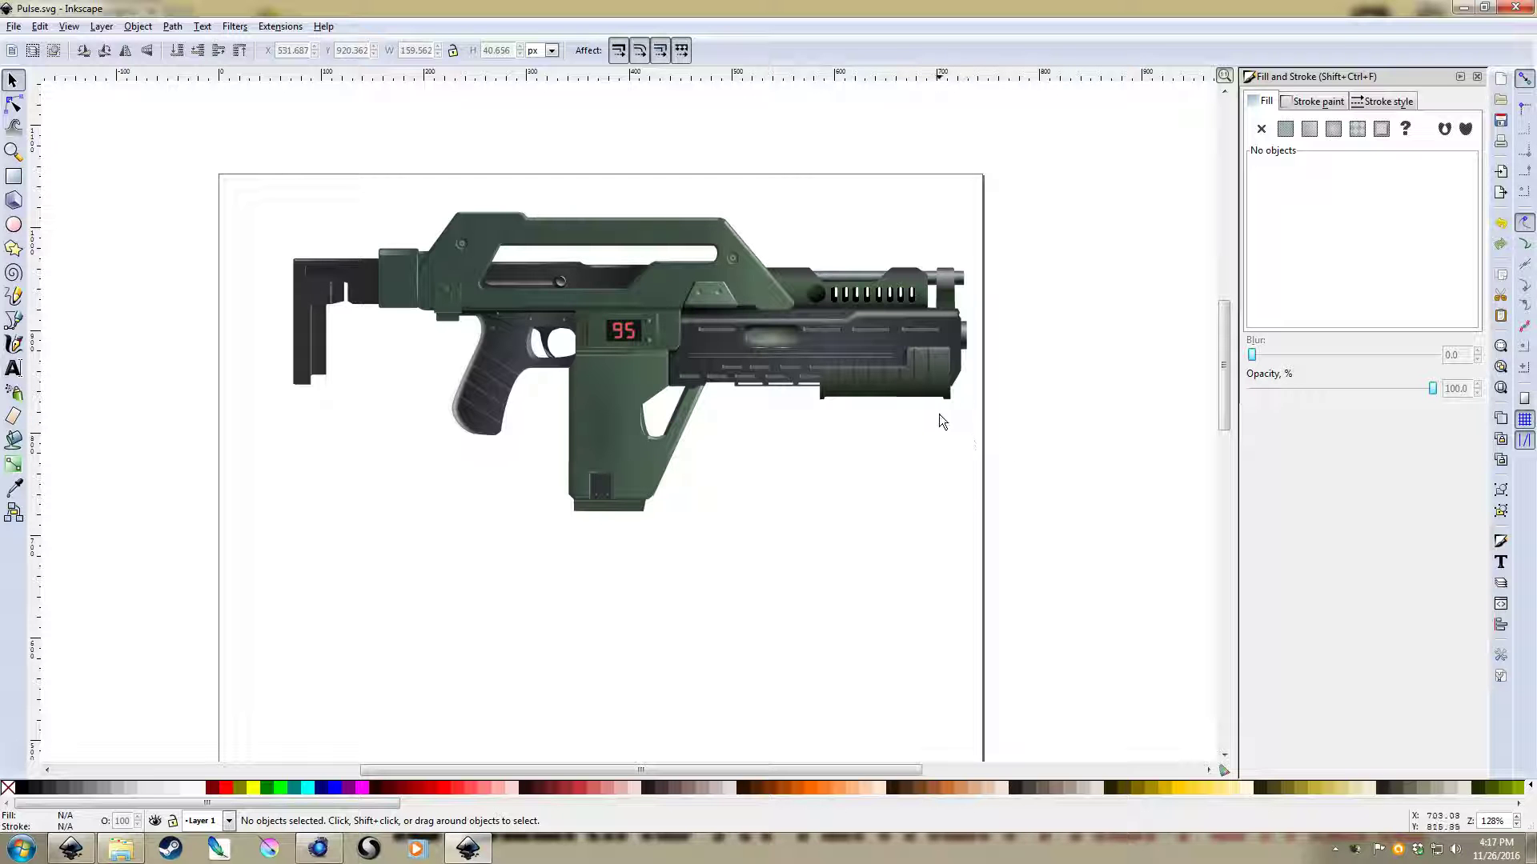
Pan and zoom around the rifle drawing to inspect it from stock to muzzle
drag(898, 459, 991, 489)
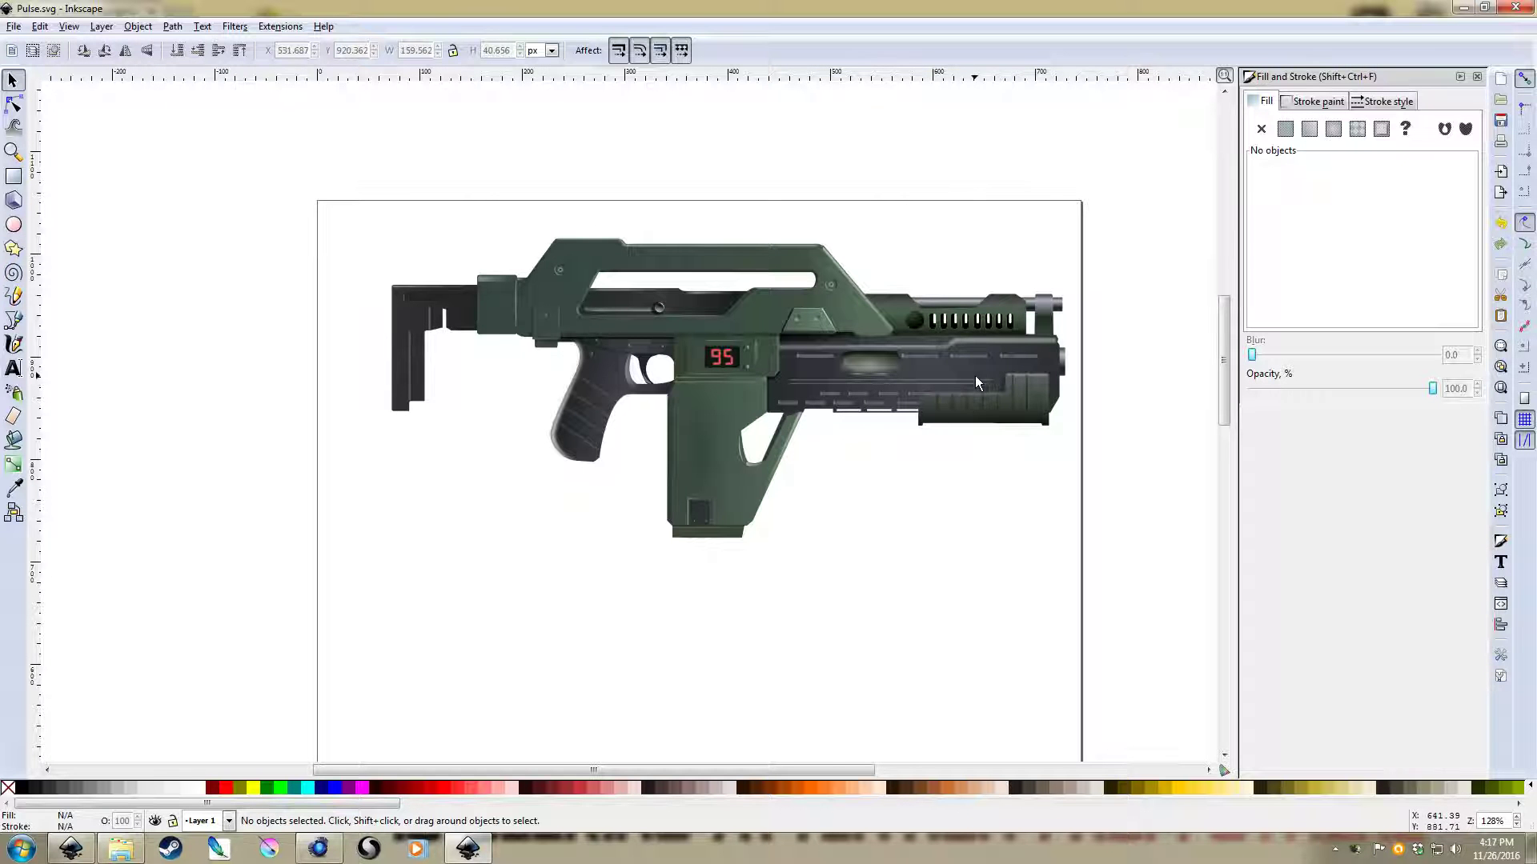
ctrl+scroll(1010, 287, up, 2)
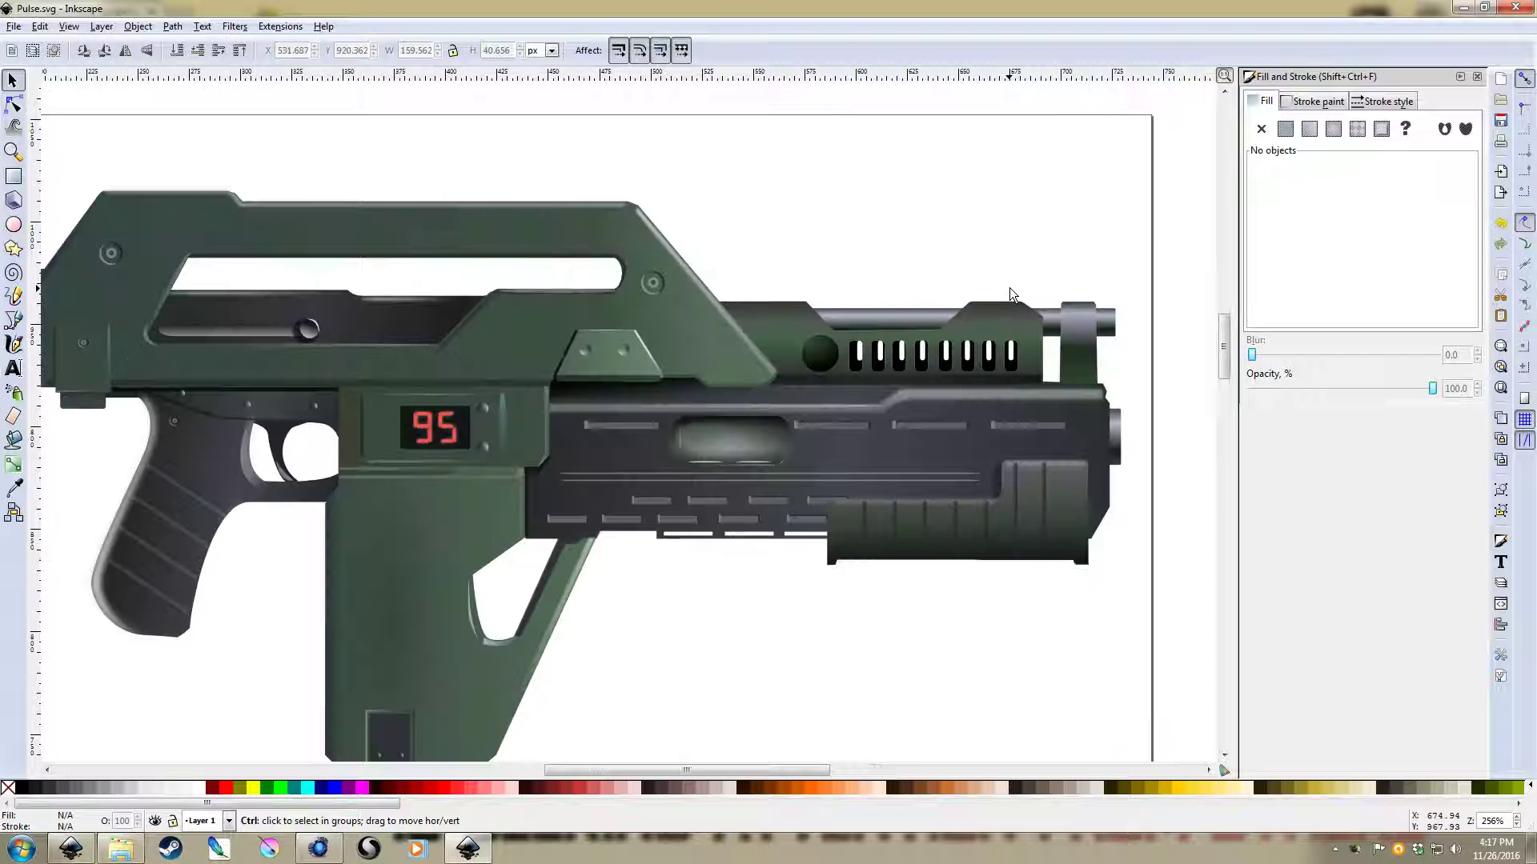
ctrl+scroll(1010, 289, down, 1)
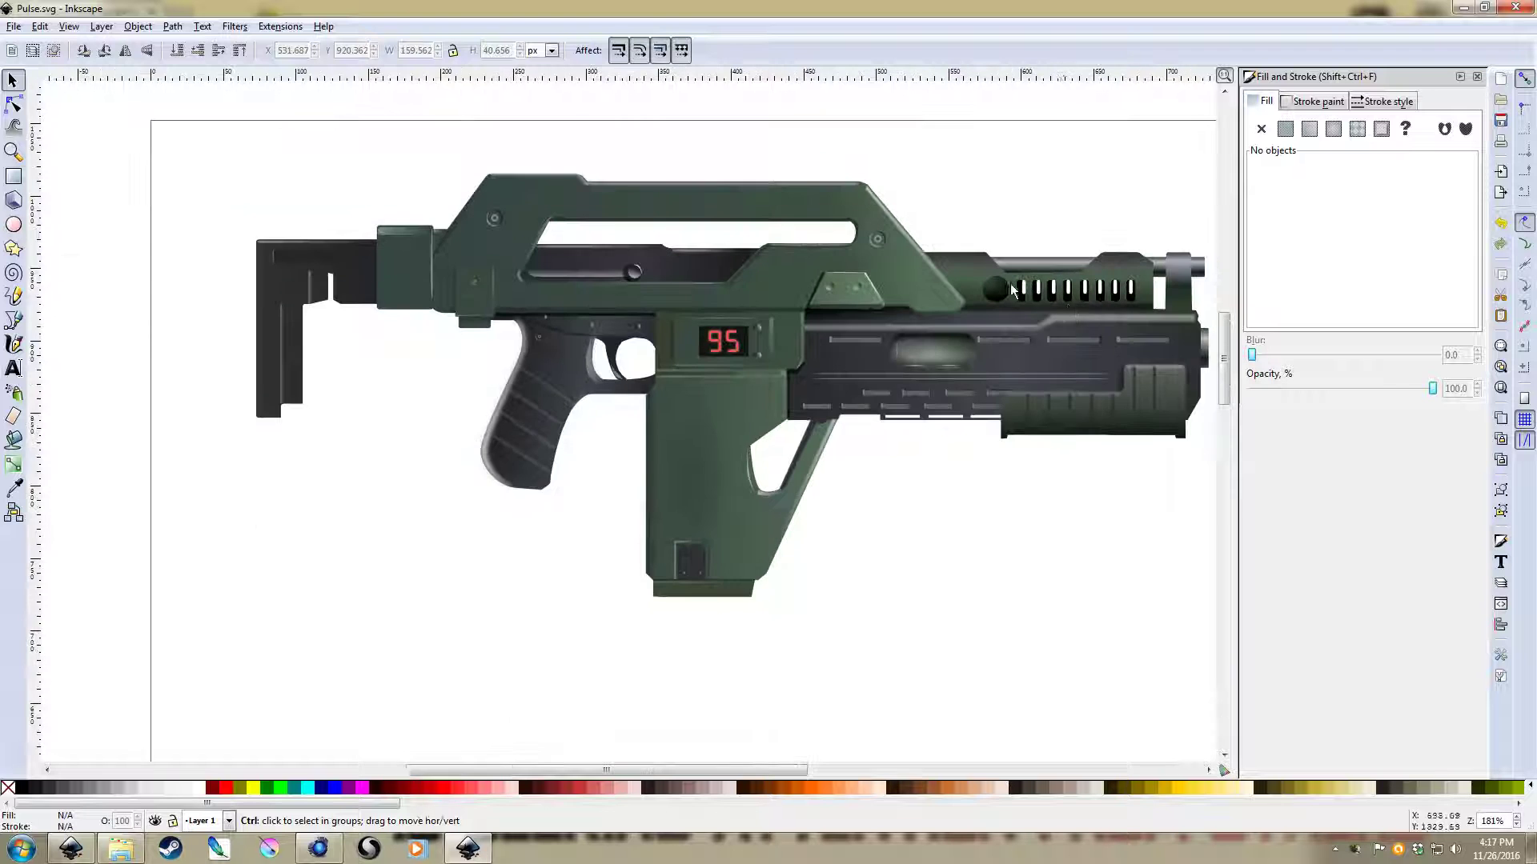
drag(1077, 313, 915, 329)
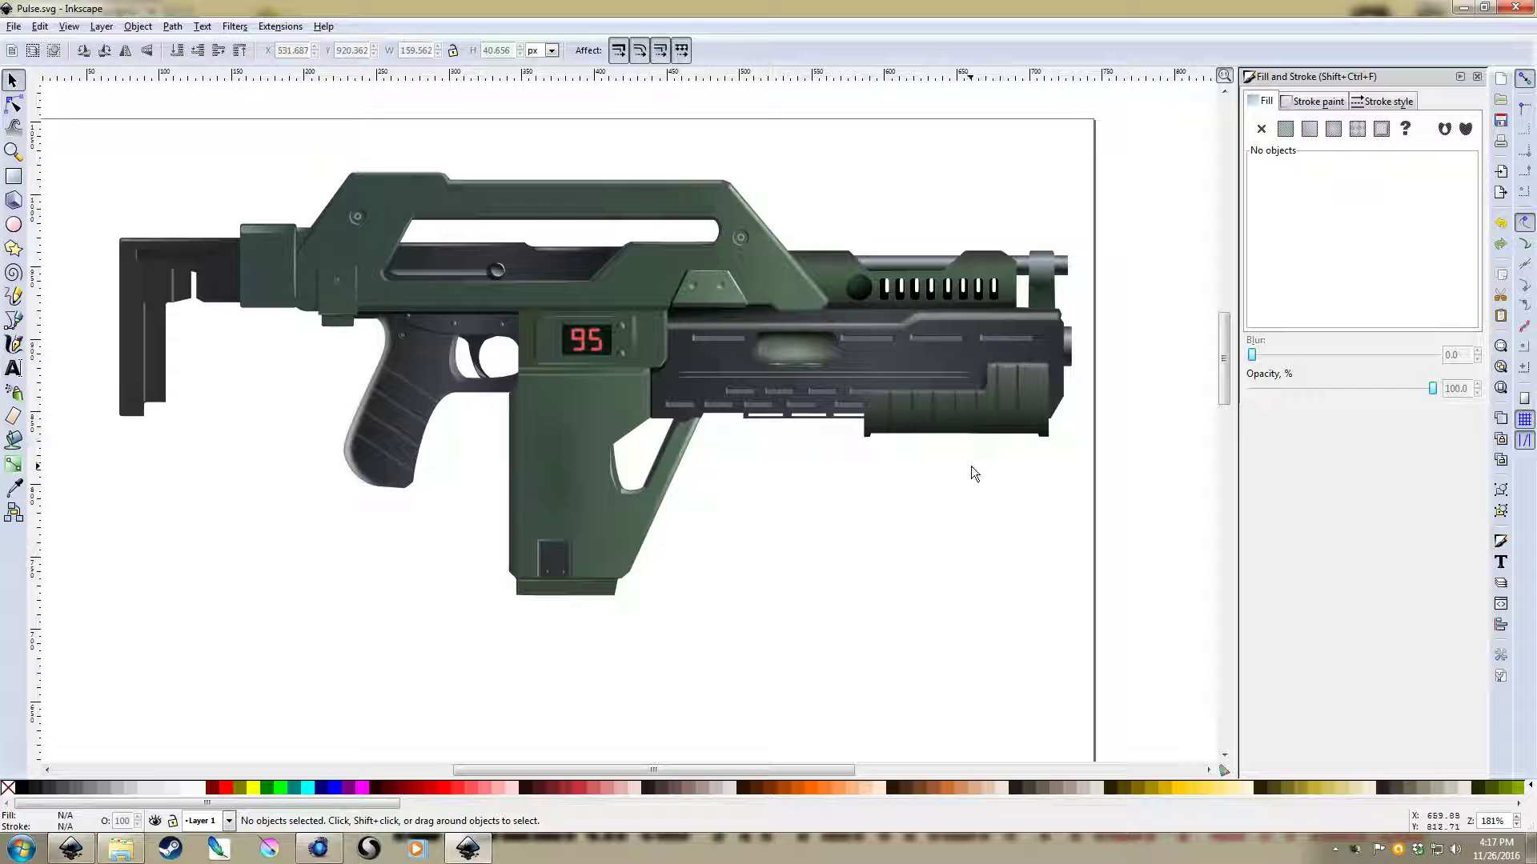
drag(920, 491, 813, 542)
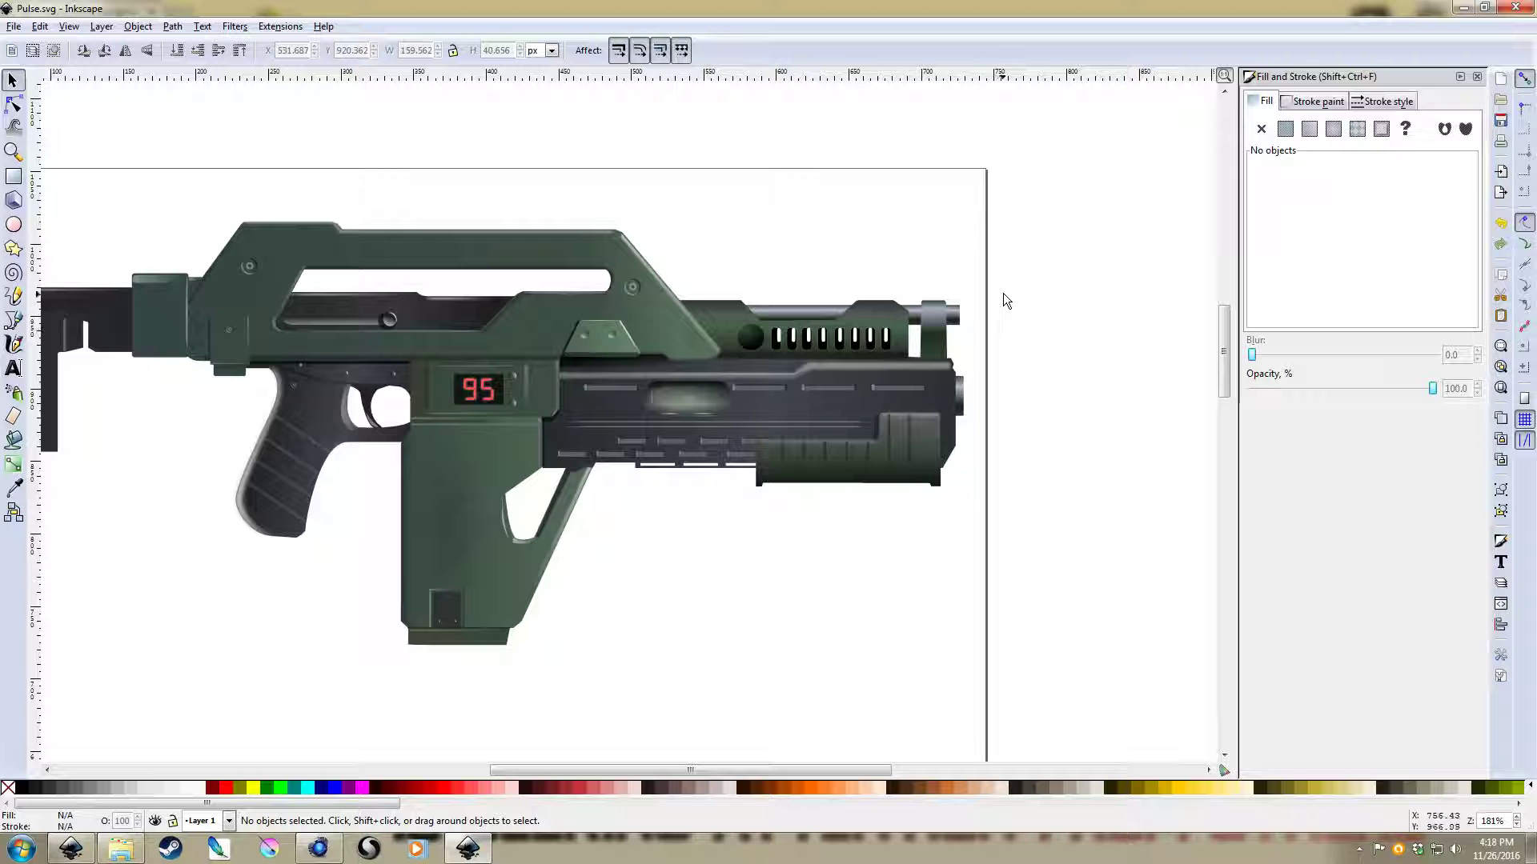
scroll(1010, 299, left, 3)
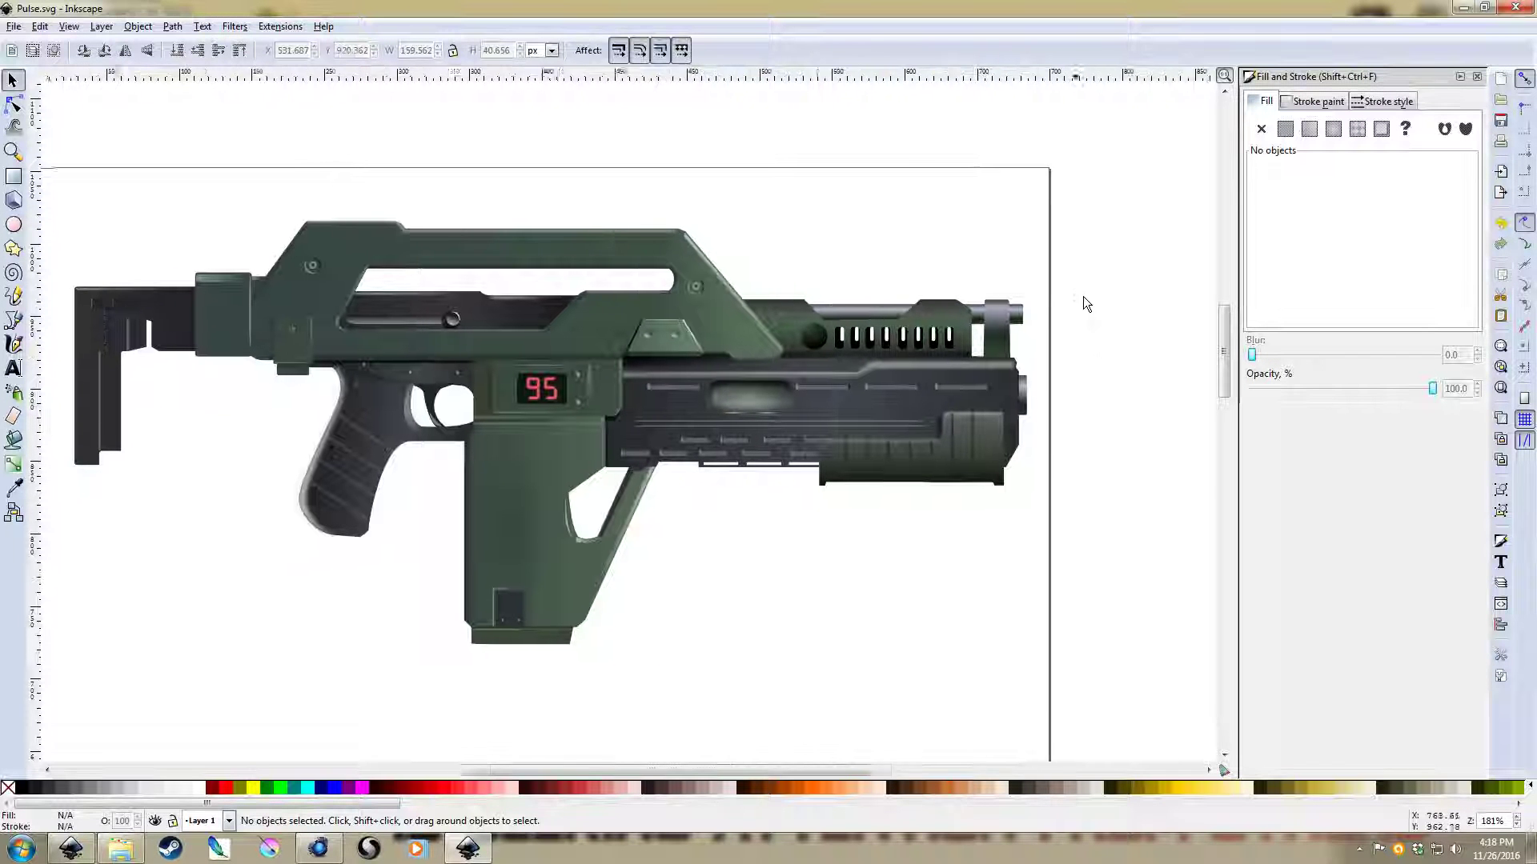
scroll(1096, 300, right, 4)
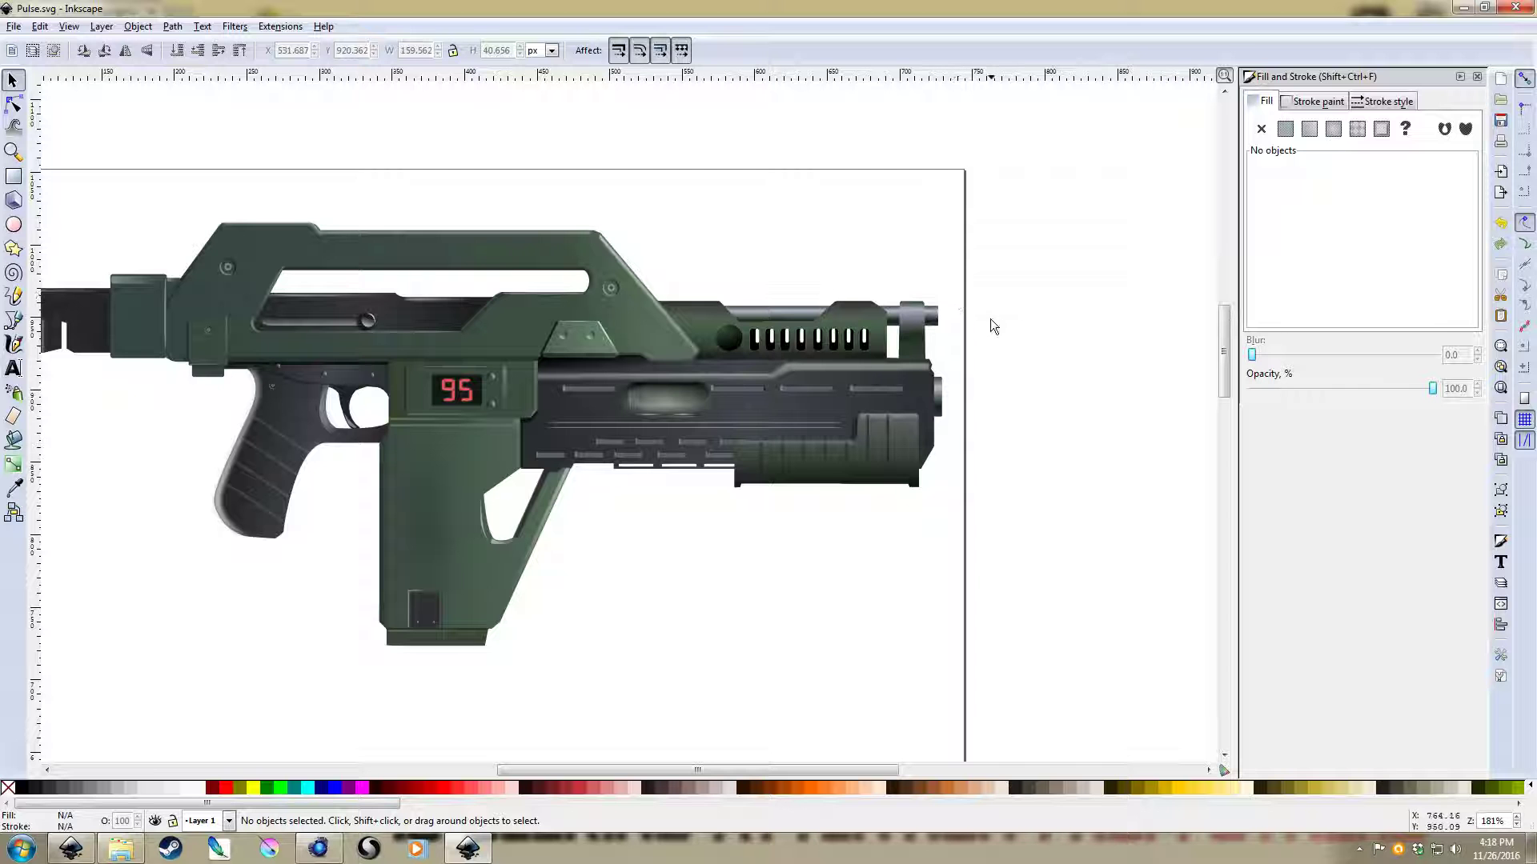
drag(969, 328, 1118, 278)
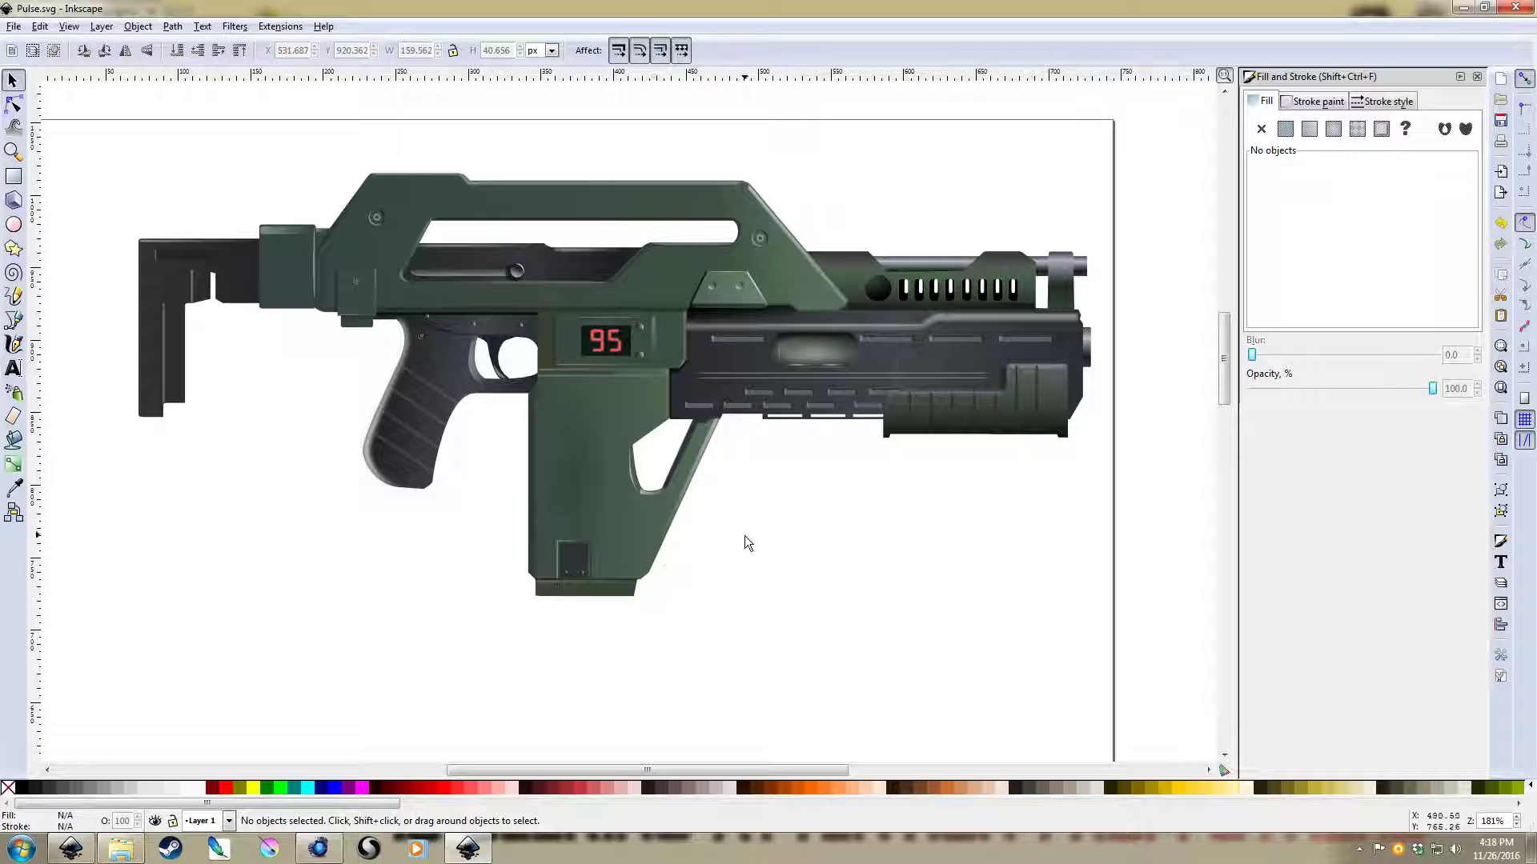
drag(747, 489, 805, 545)
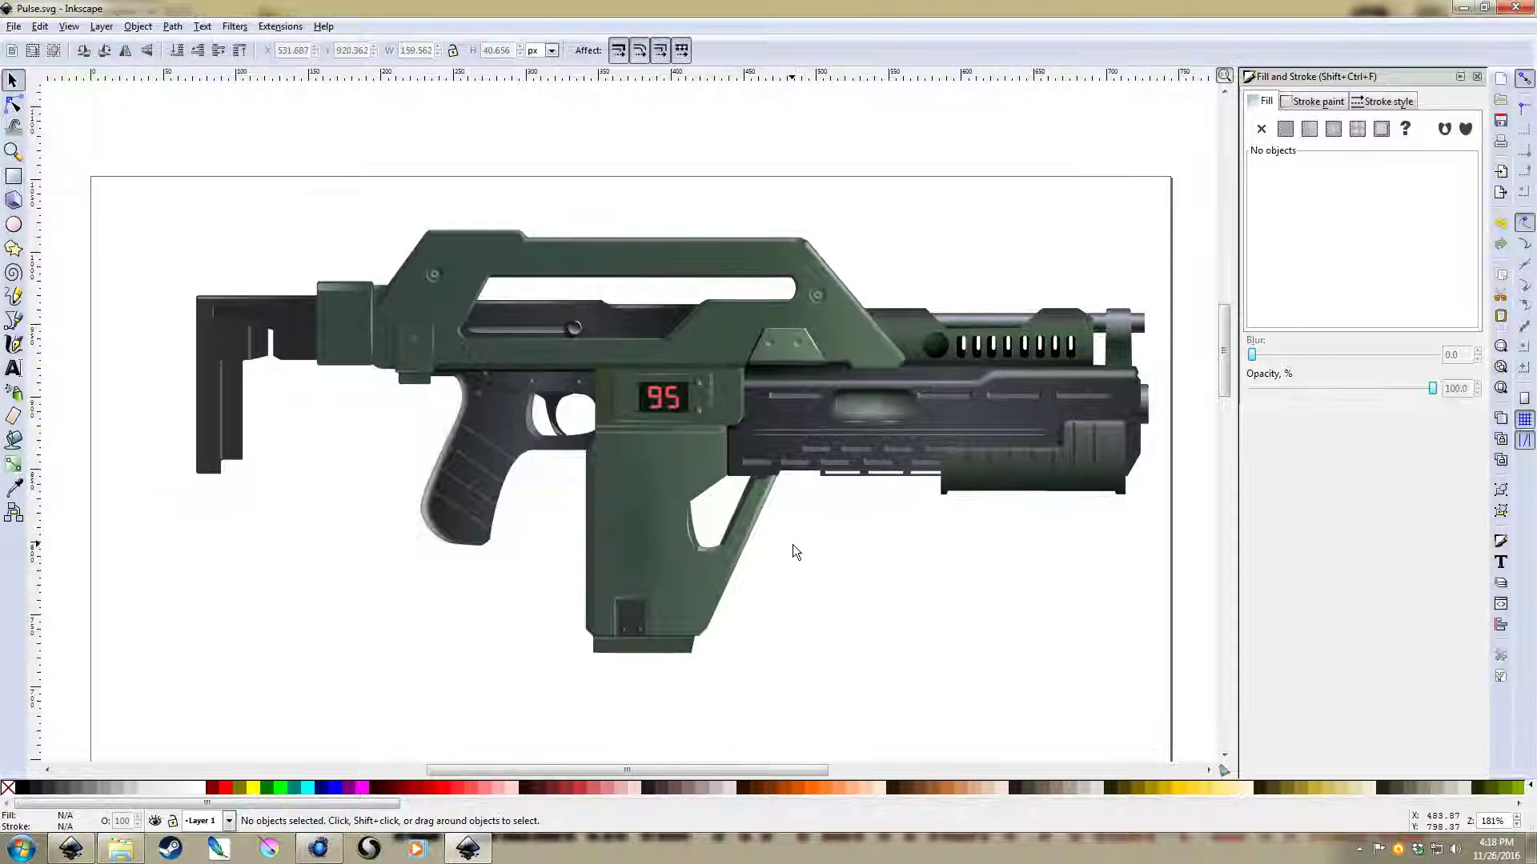
ctrl+scroll(793, 550, up, 1)
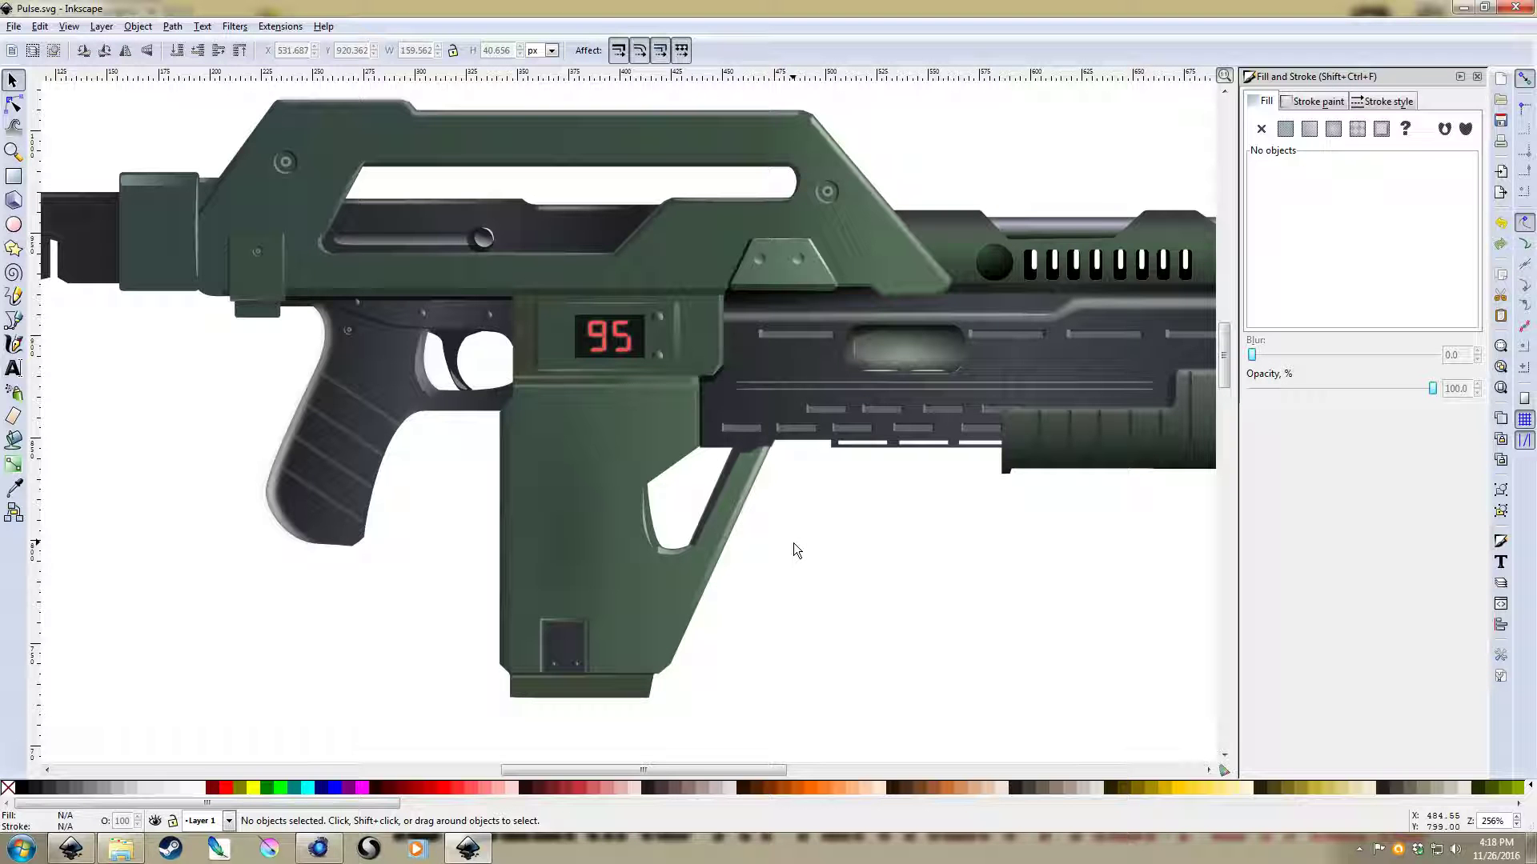
ctrl+scroll(780, 520, down, 1)
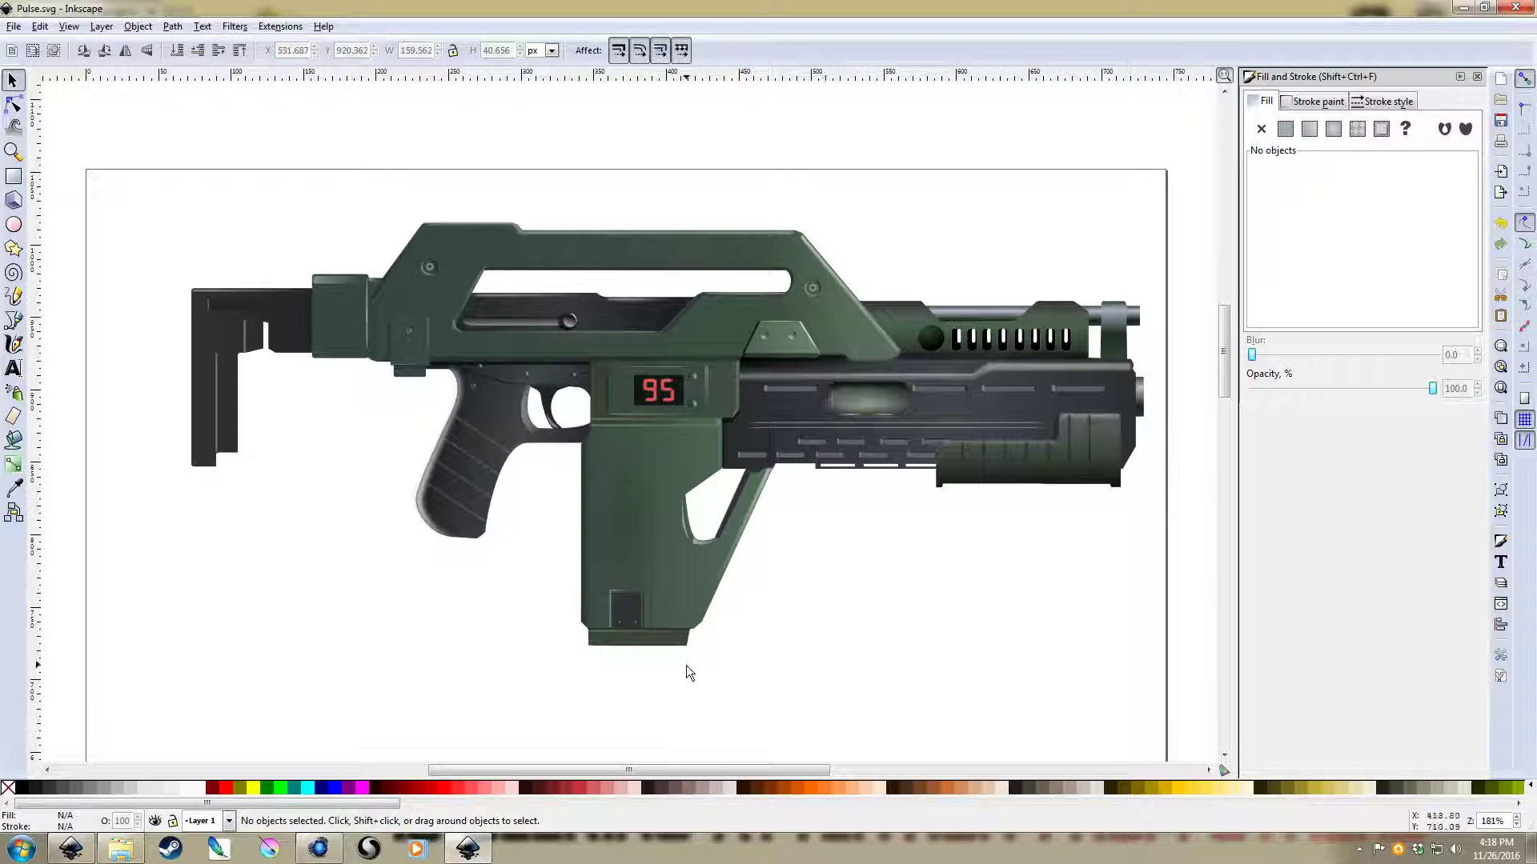
drag(858, 540, 813, 570)
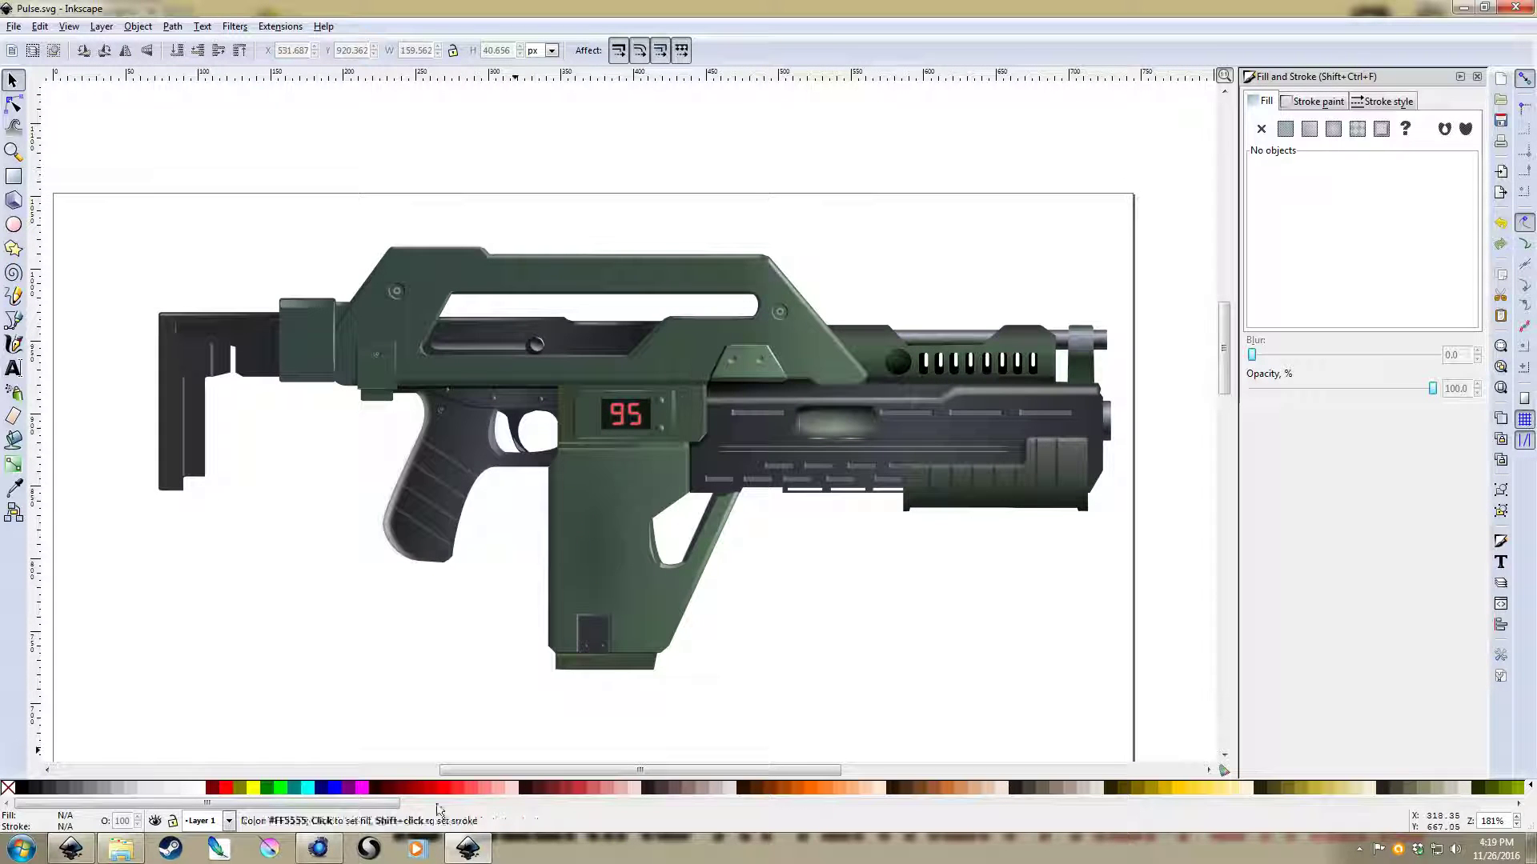
Compare with the browser reference still, then bring the barrel end and empty canvas into view
click(328, 847)
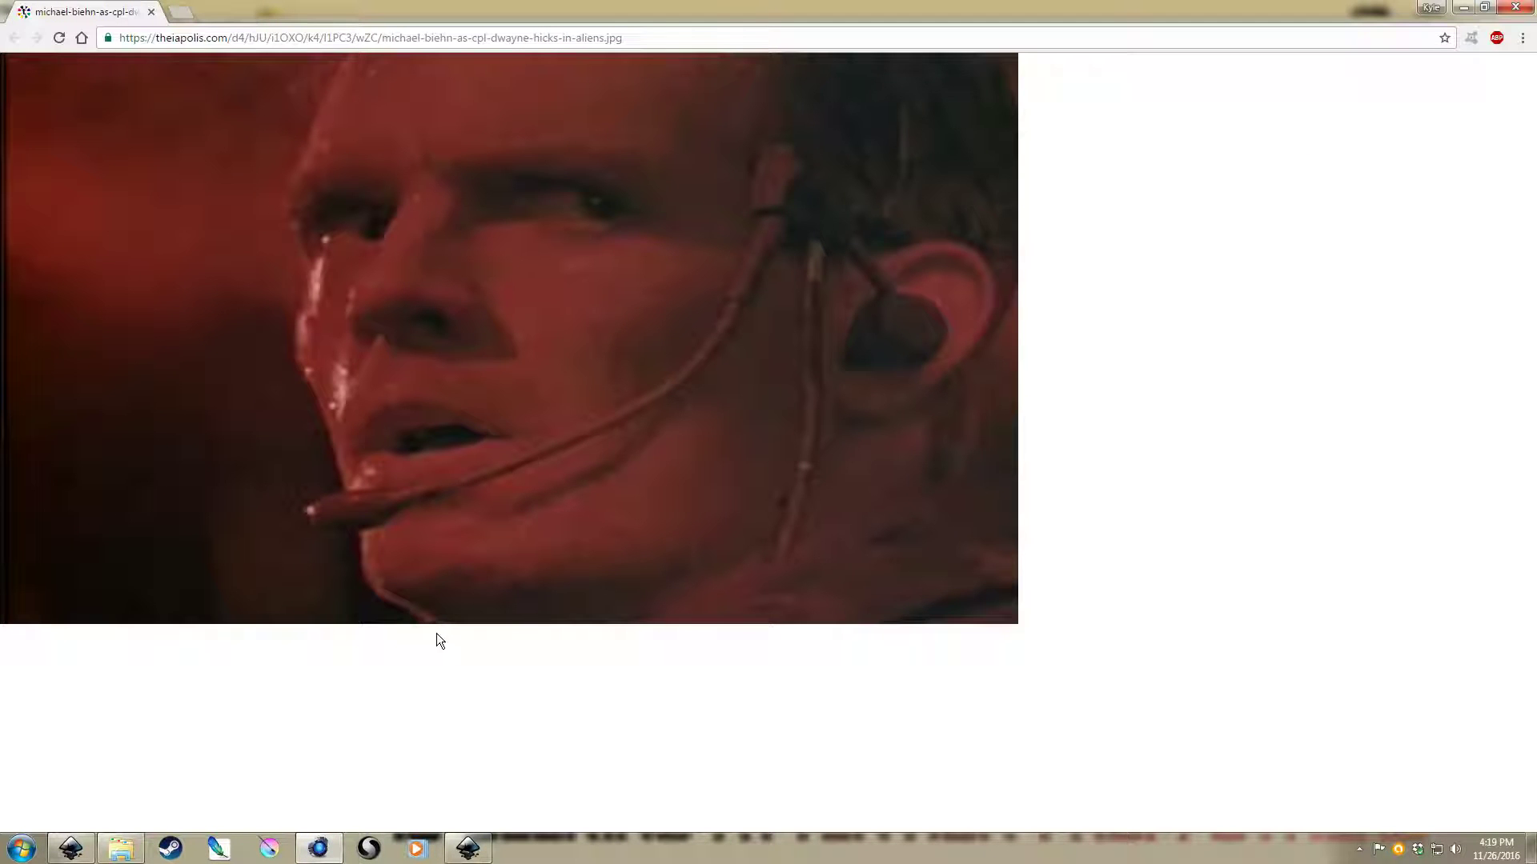
click(467, 849)
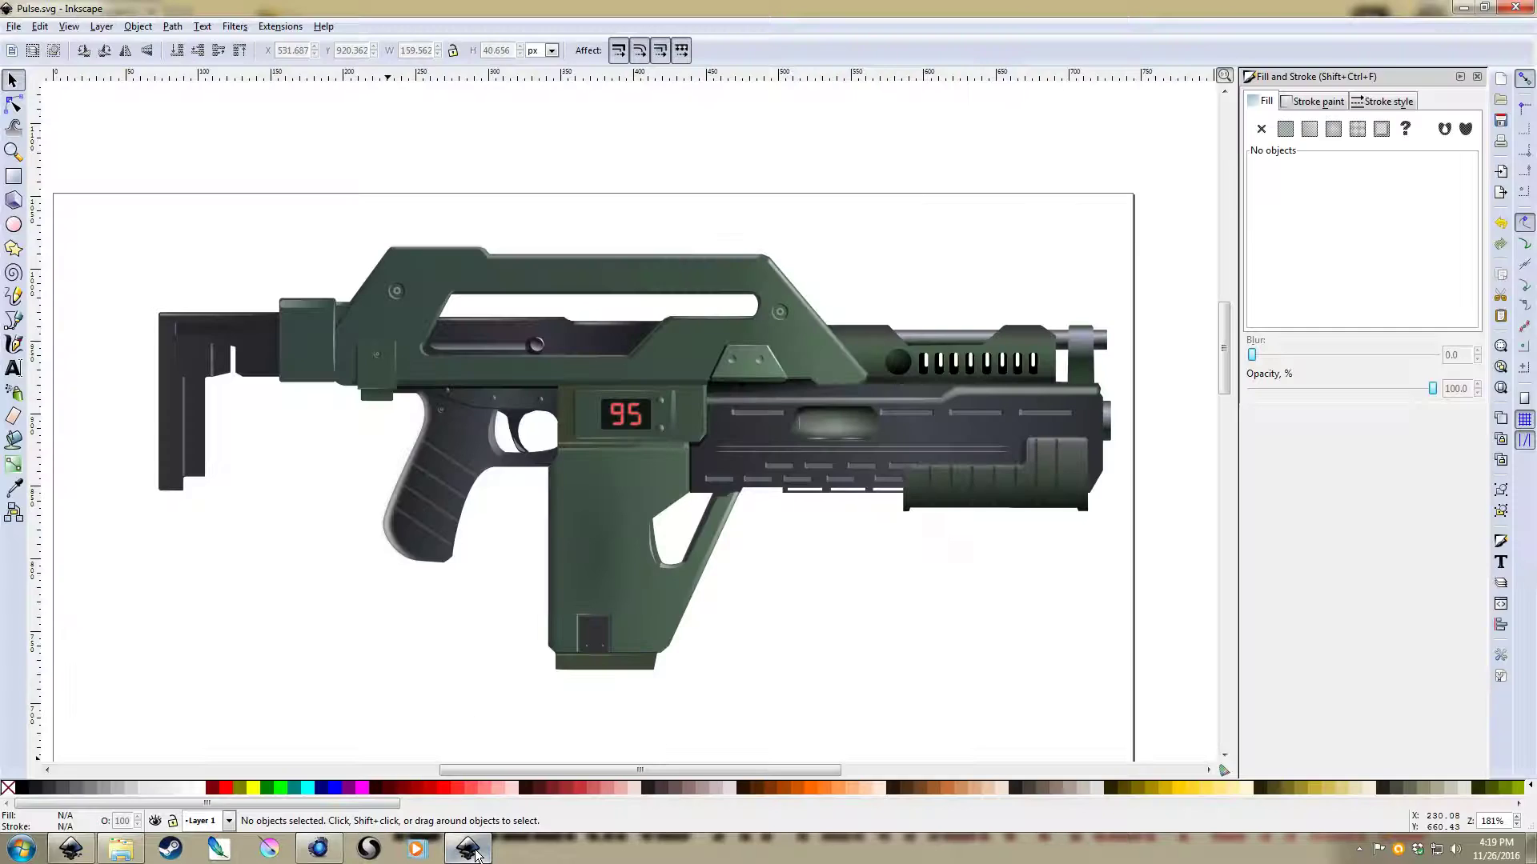
drag(1040, 537, 942, 497)
drag(1111, 221, 929, 324)
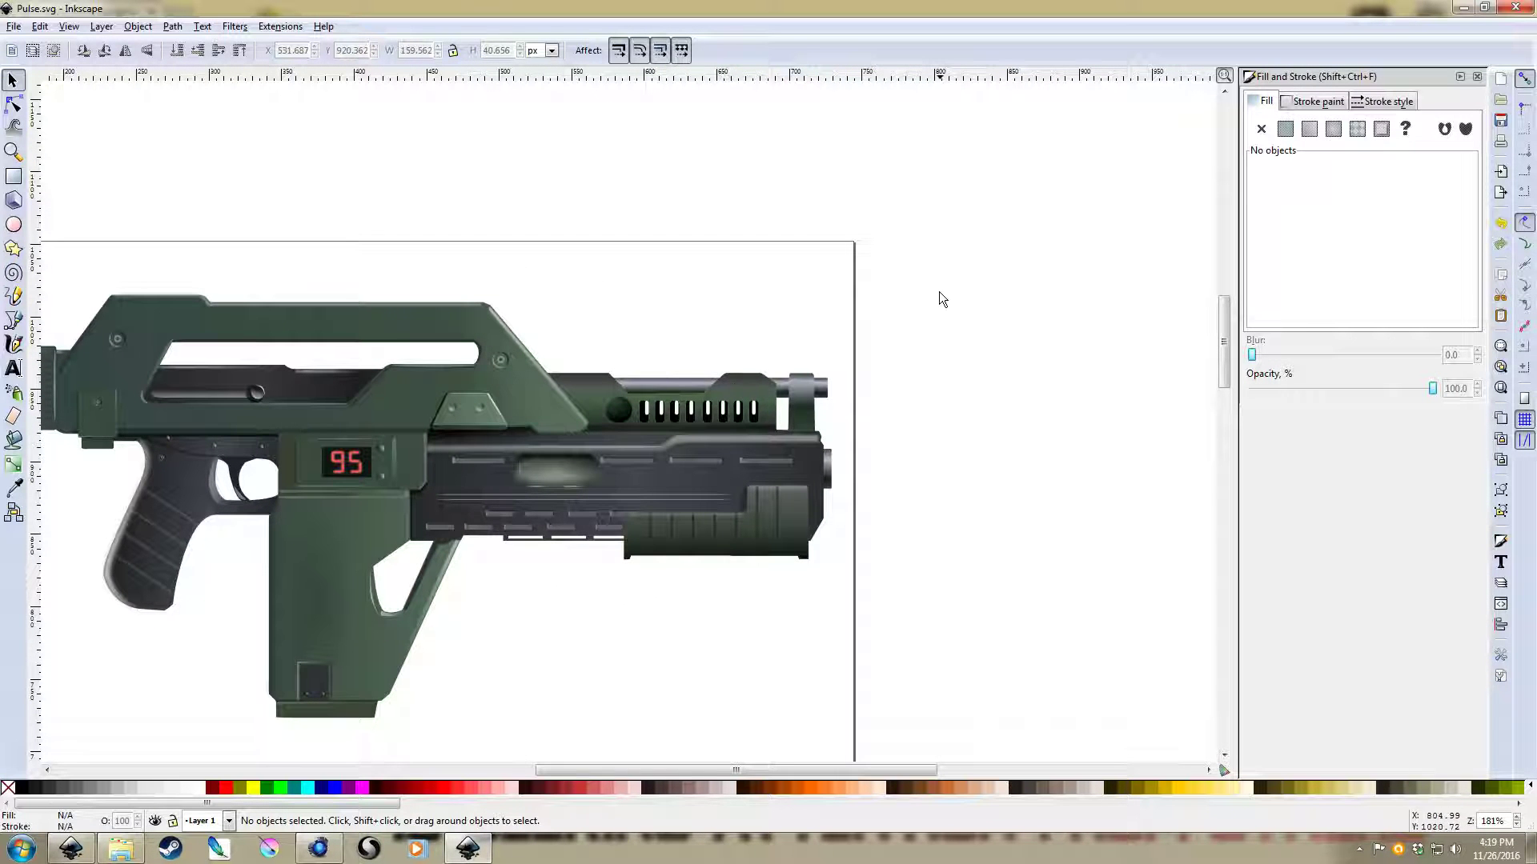
drag(939, 293, 781, 319)
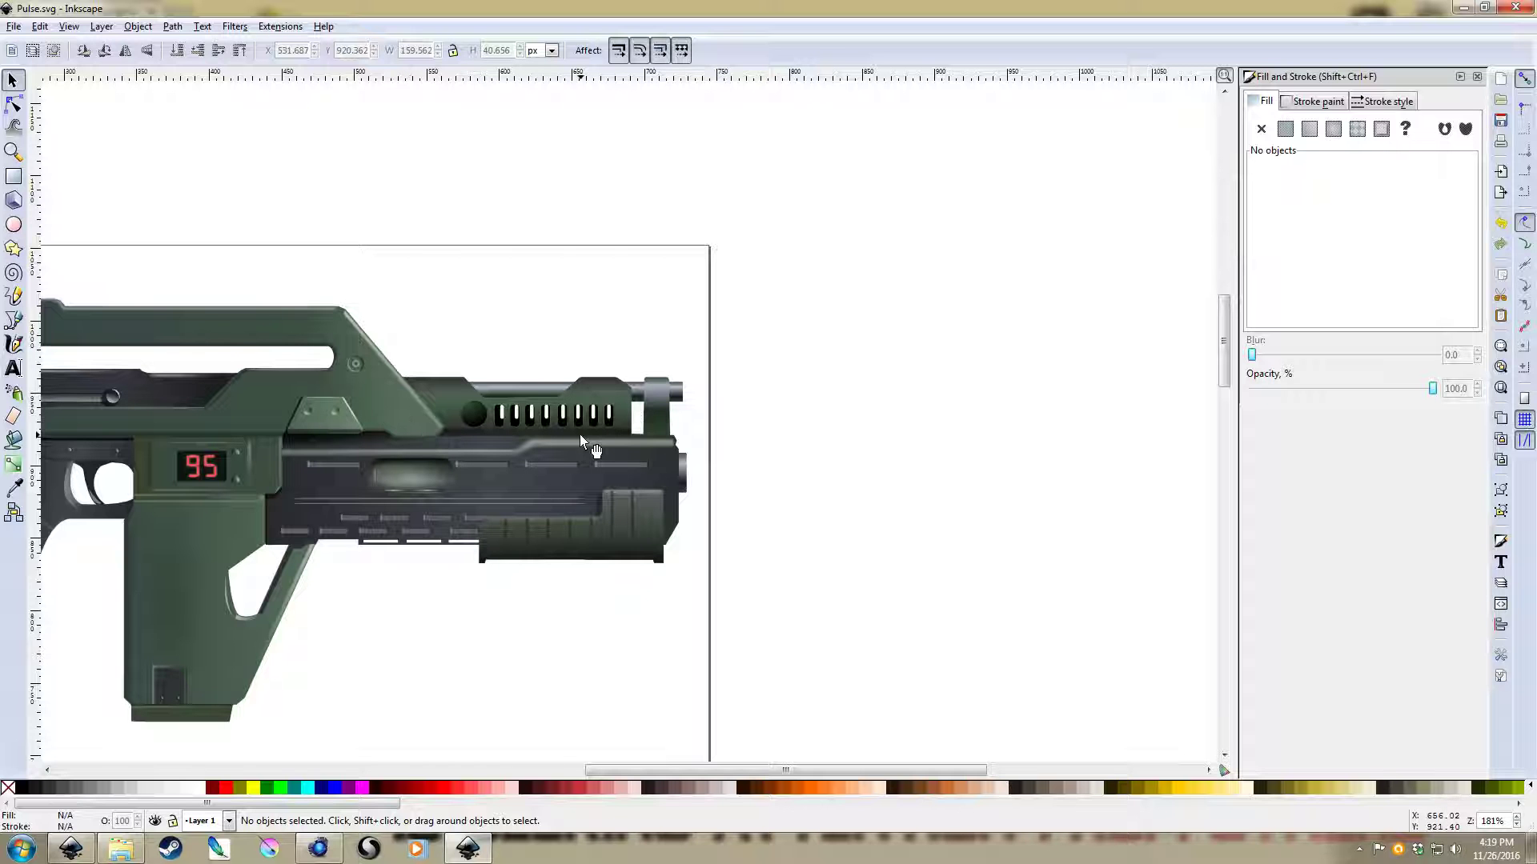
Check the rifle in outline view and trial-pull its receiver, rail and forearm pieces, then undo
key(ctrl+KP_5)
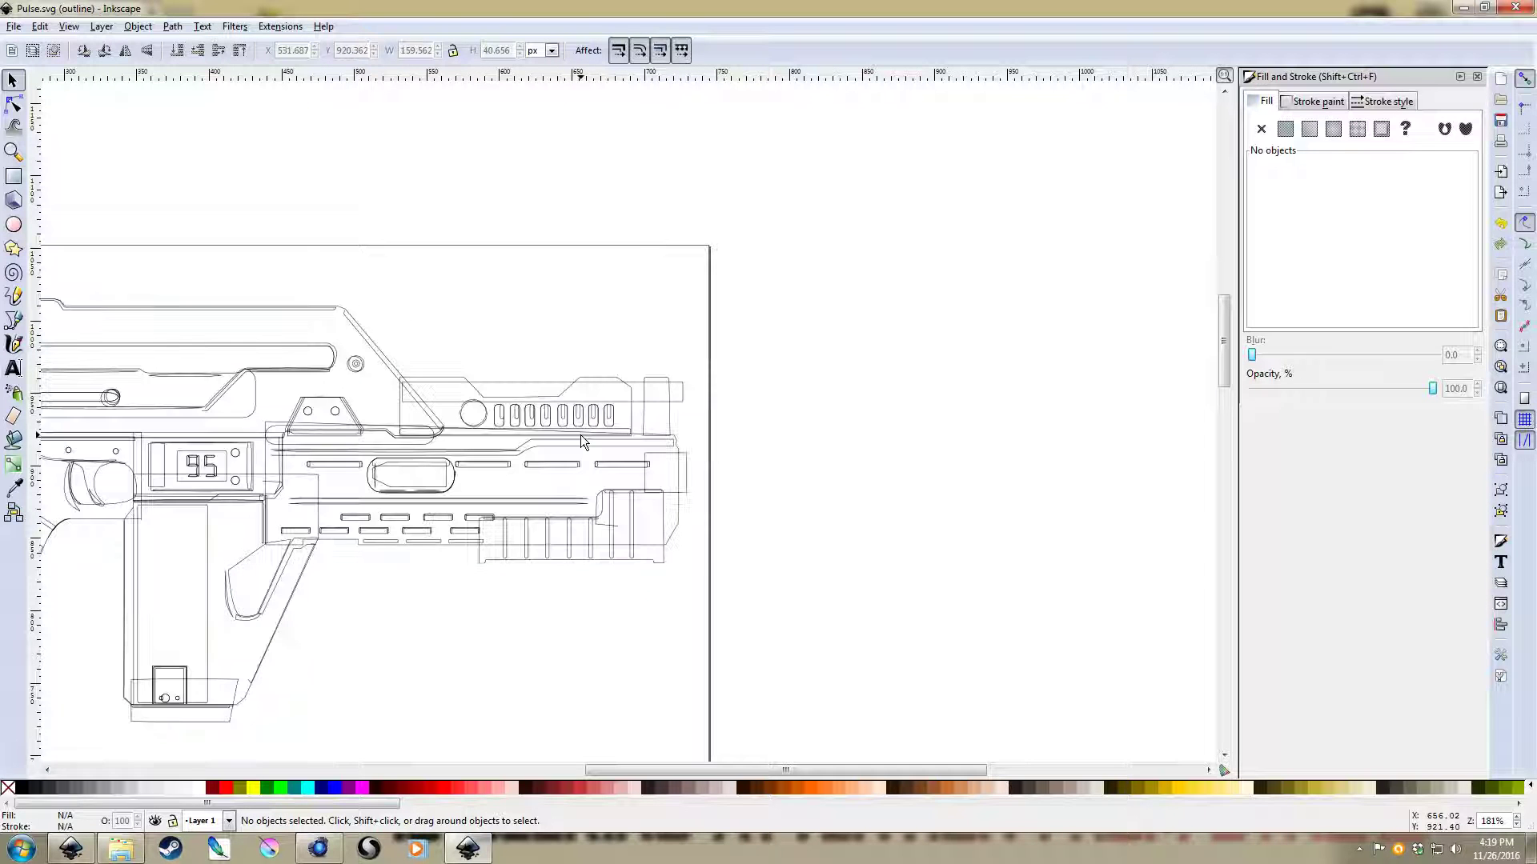
drag(587, 328, 919, 266)
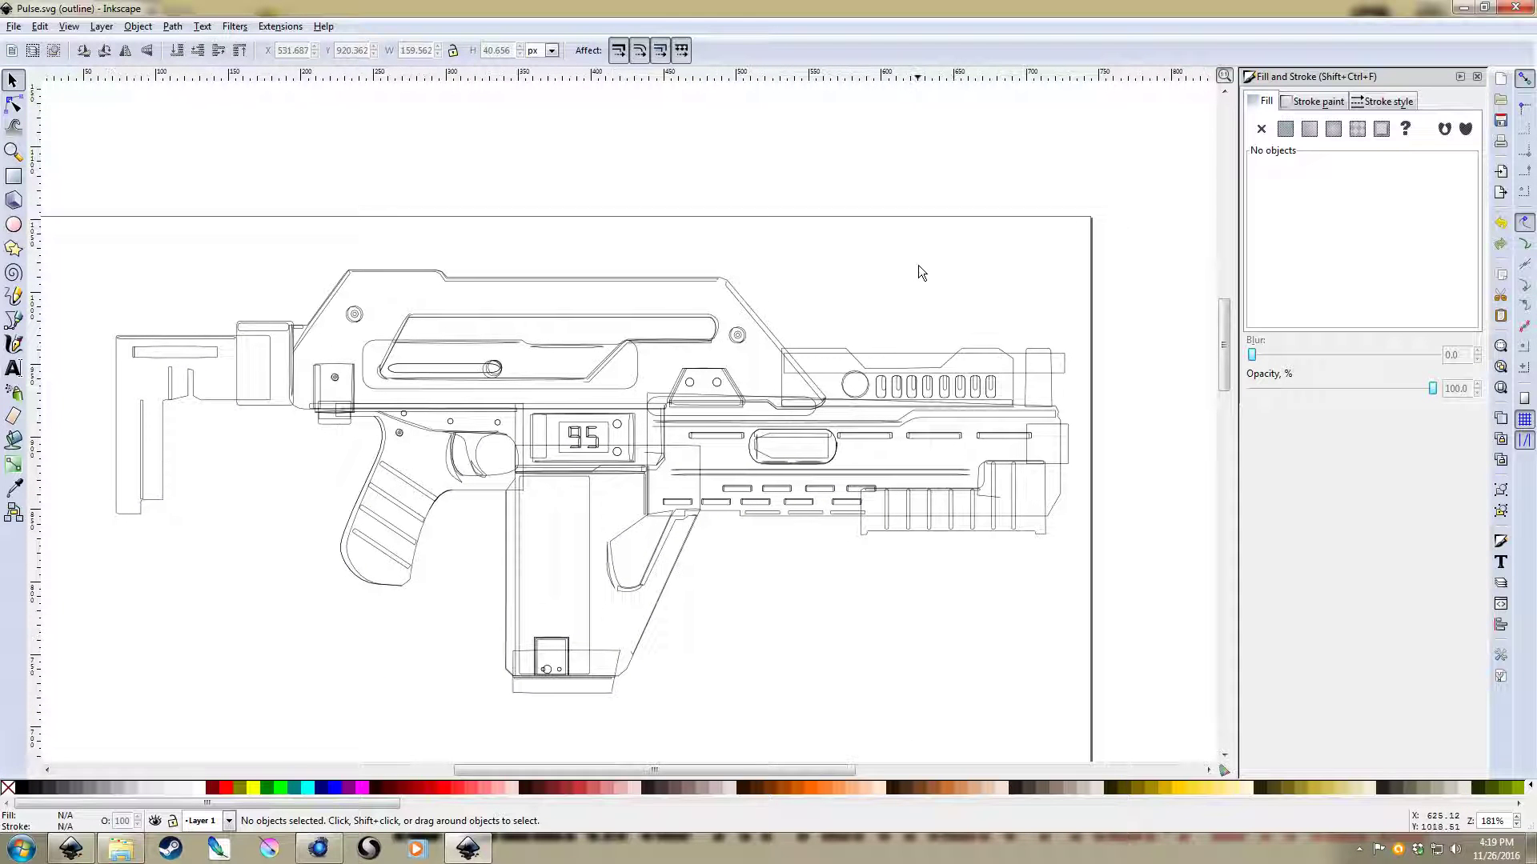
key(ctrl+KP_5)
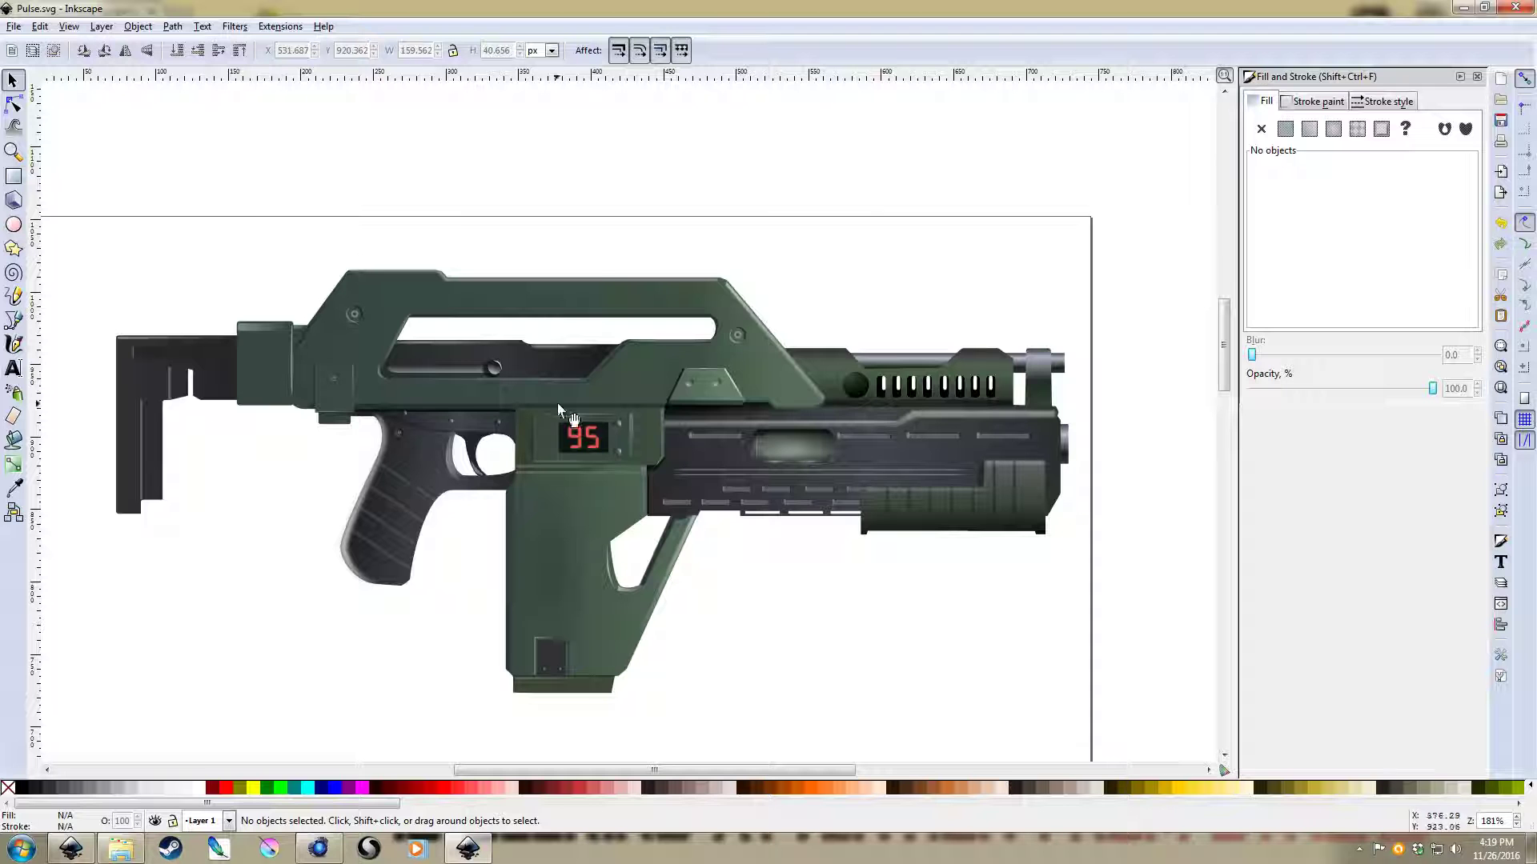
drag(639, 353, 633, 191)
drag(781, 395, 869, 258)
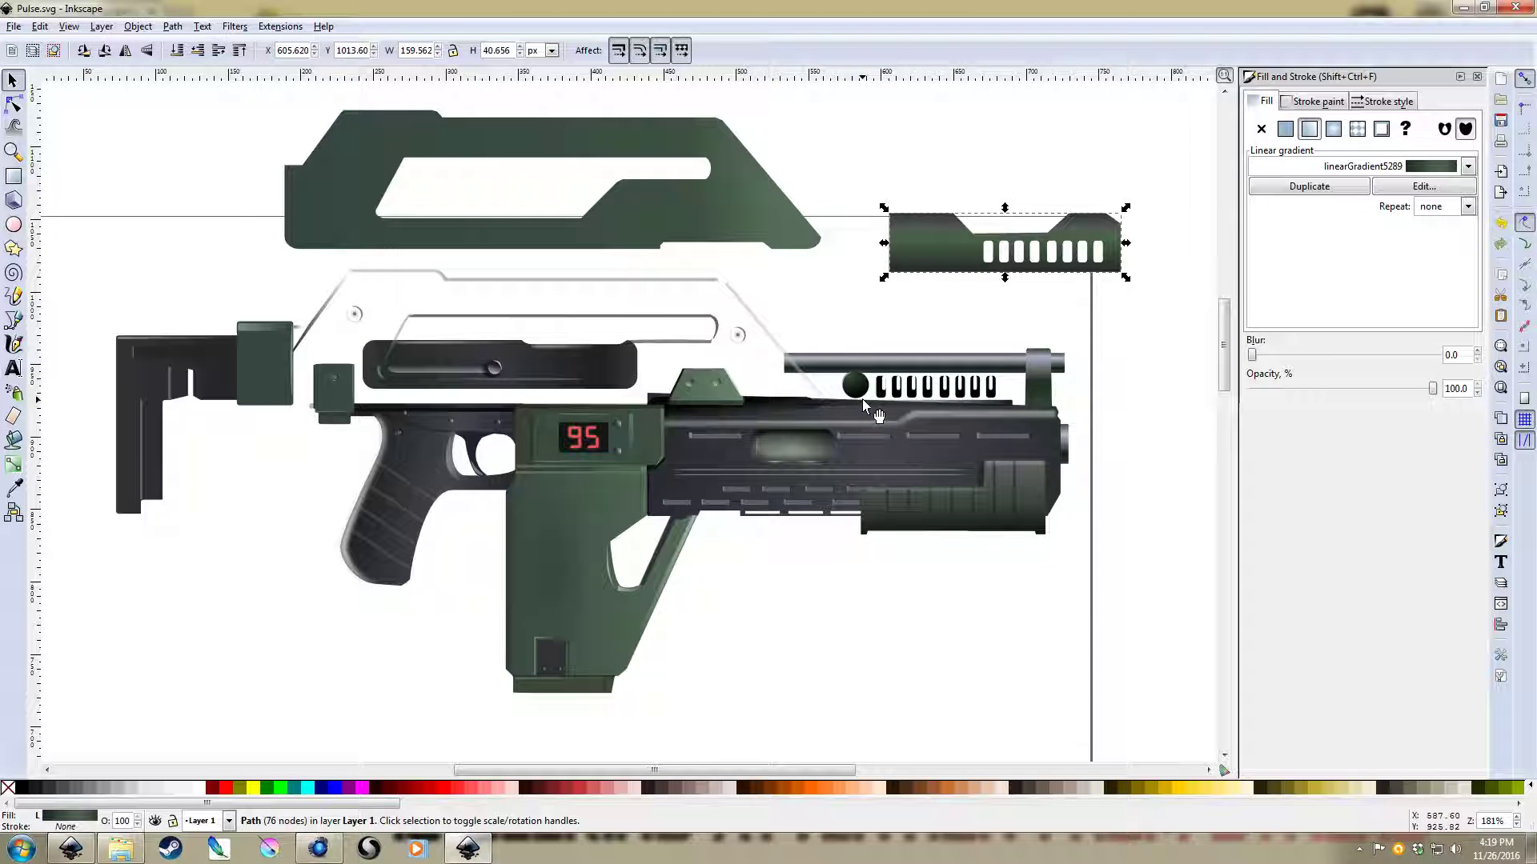
drag(870, 448, 997, 642)
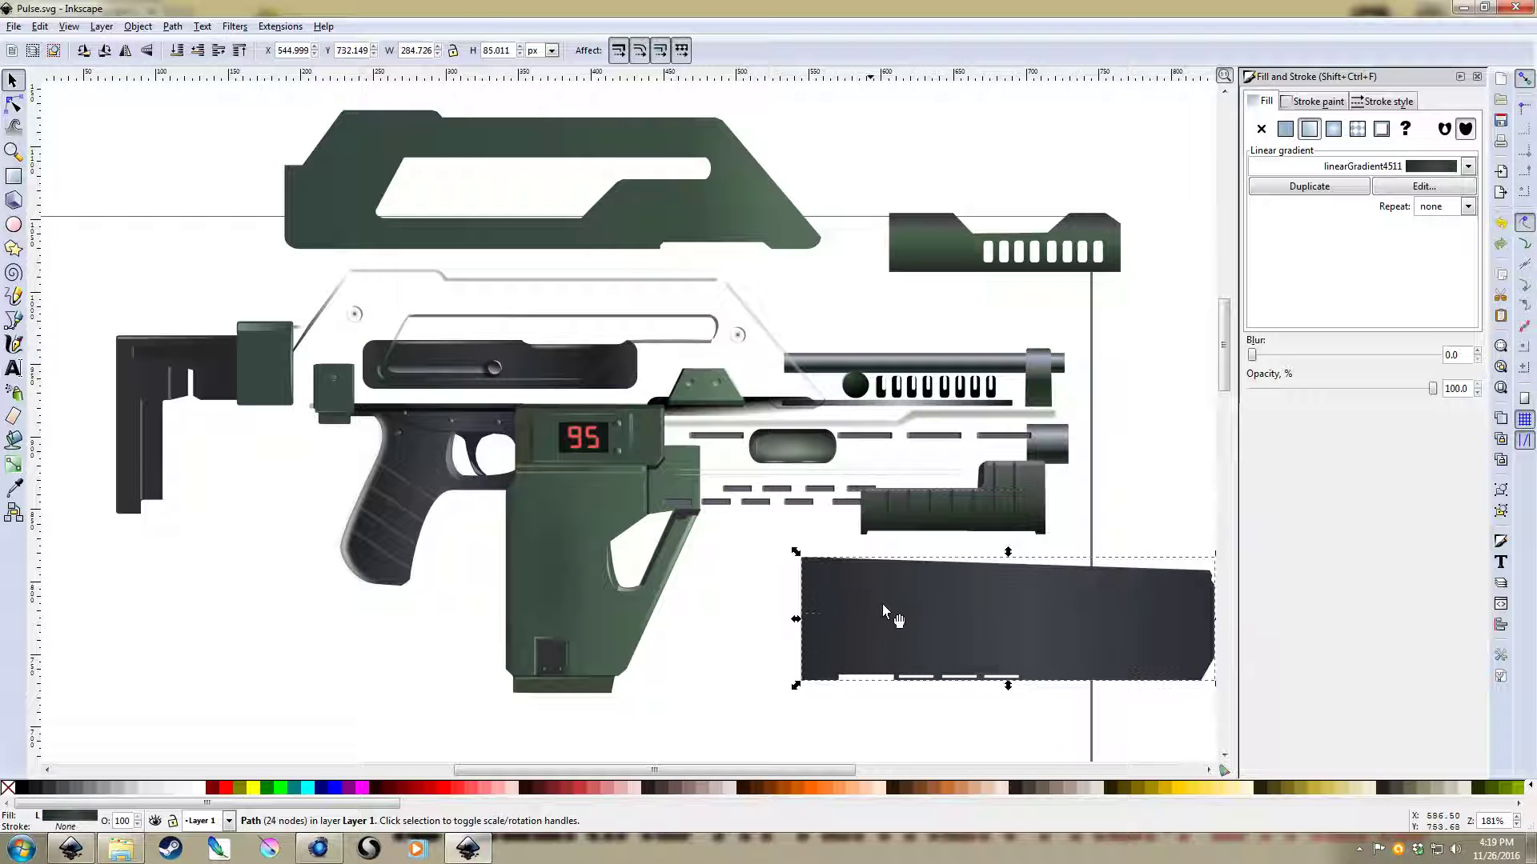
key(ctrl+z)
key(ctrl+z)
key(ctrl+z)
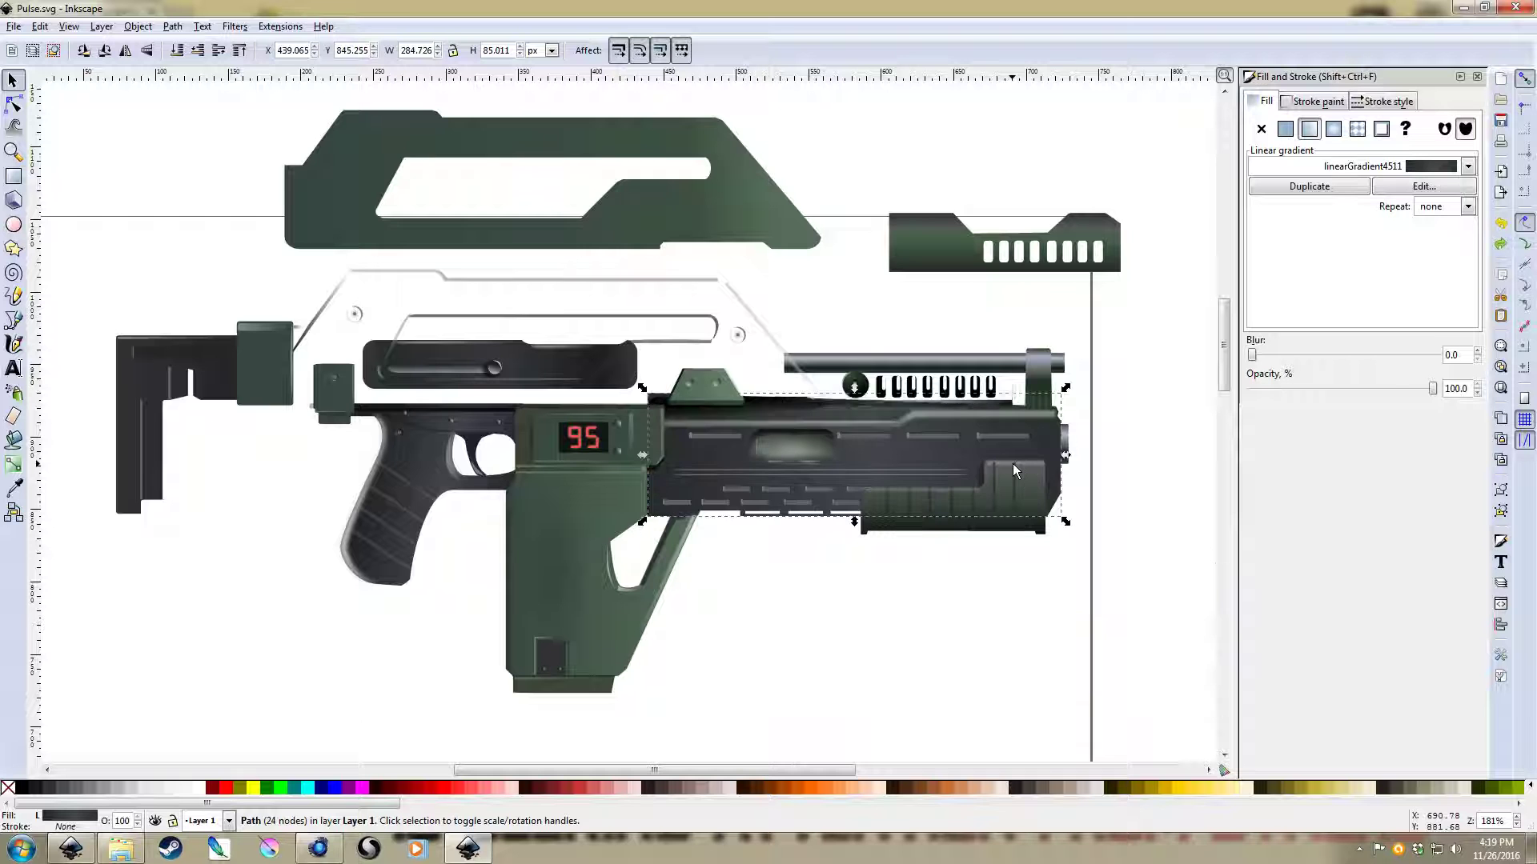
drag(1066, 430, 800, 399)
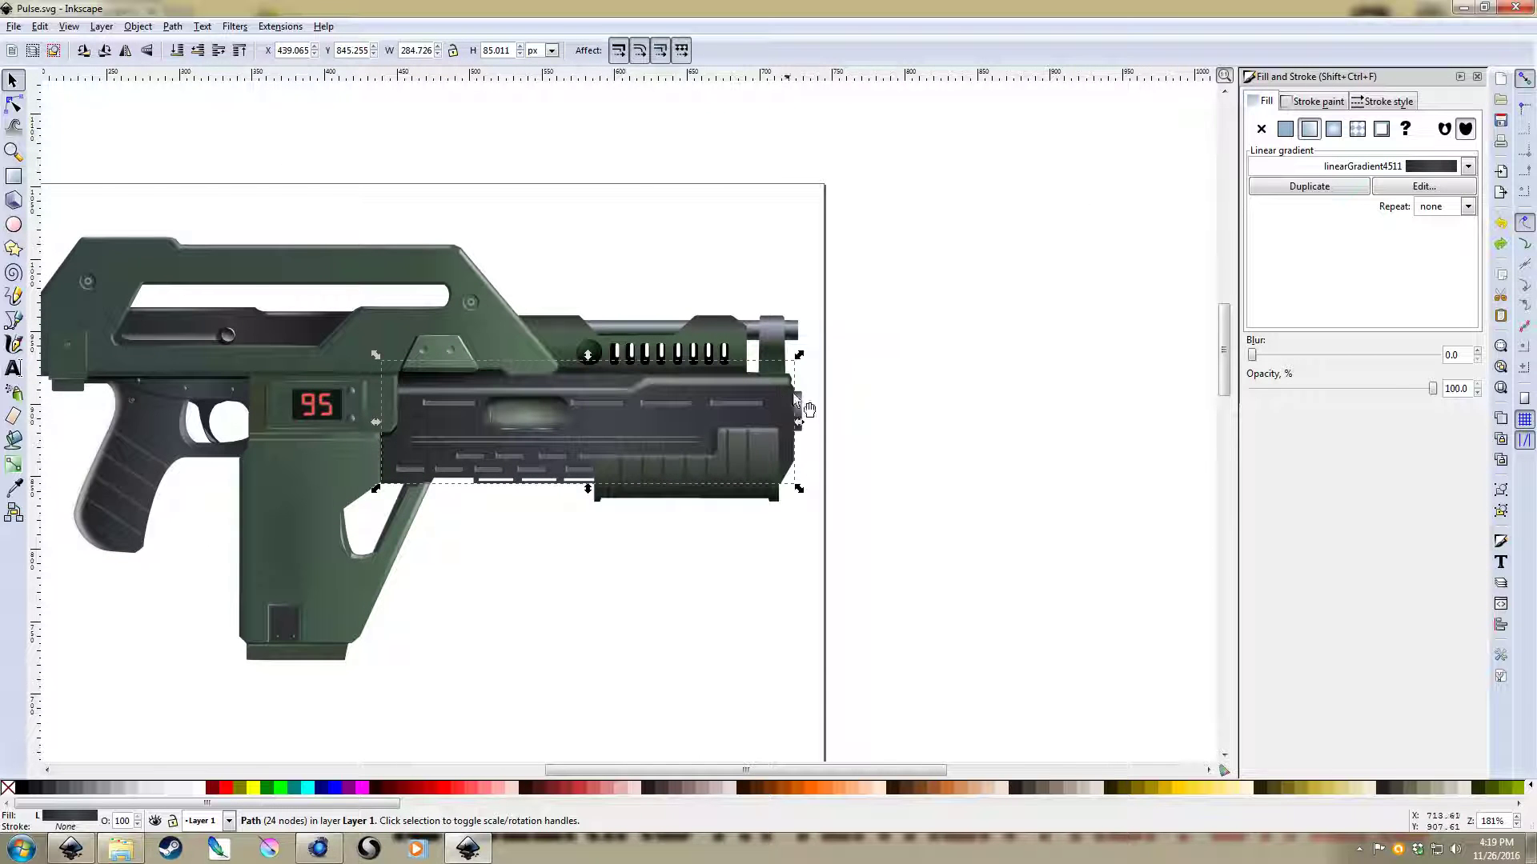
drag(942, 262, 838, 323)
Draw a tall narrow, fully opaque grey rectangle beside the rifle and stretch it taller
key(r)
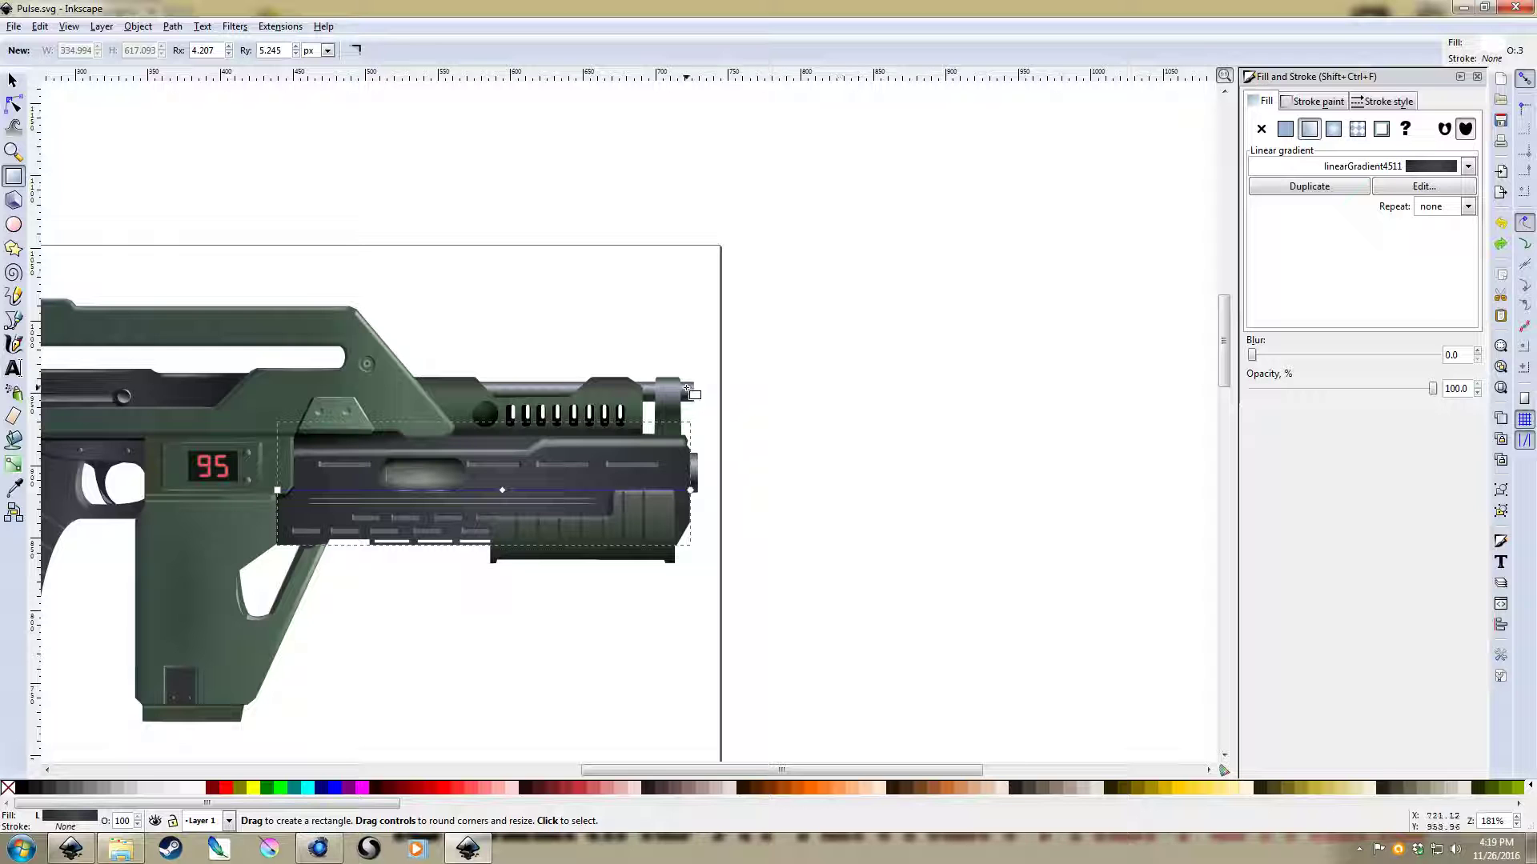
key(Escape)
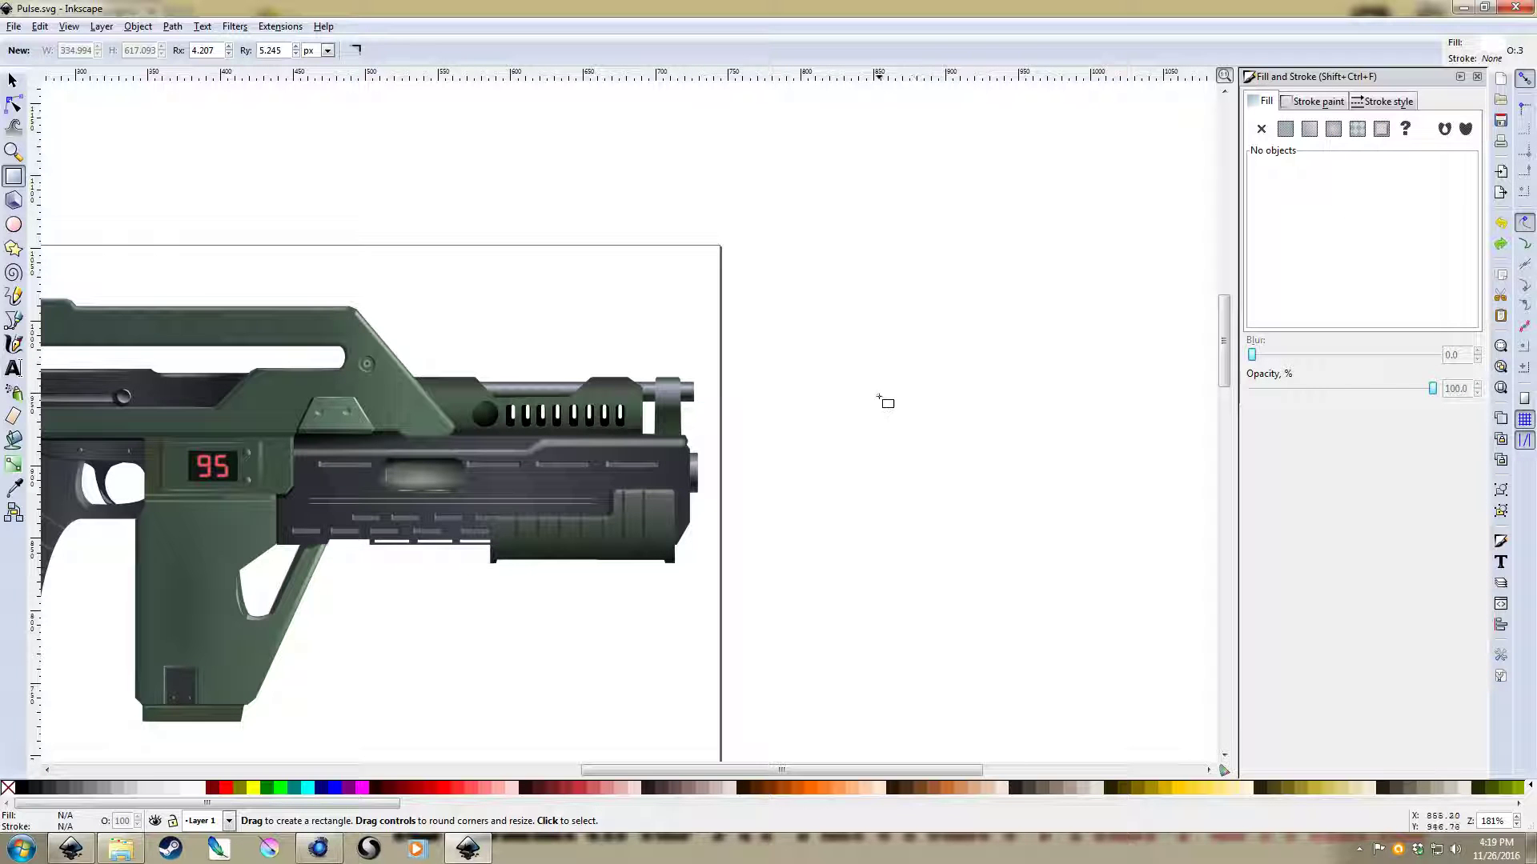
drag(882, 274, 773, 315)
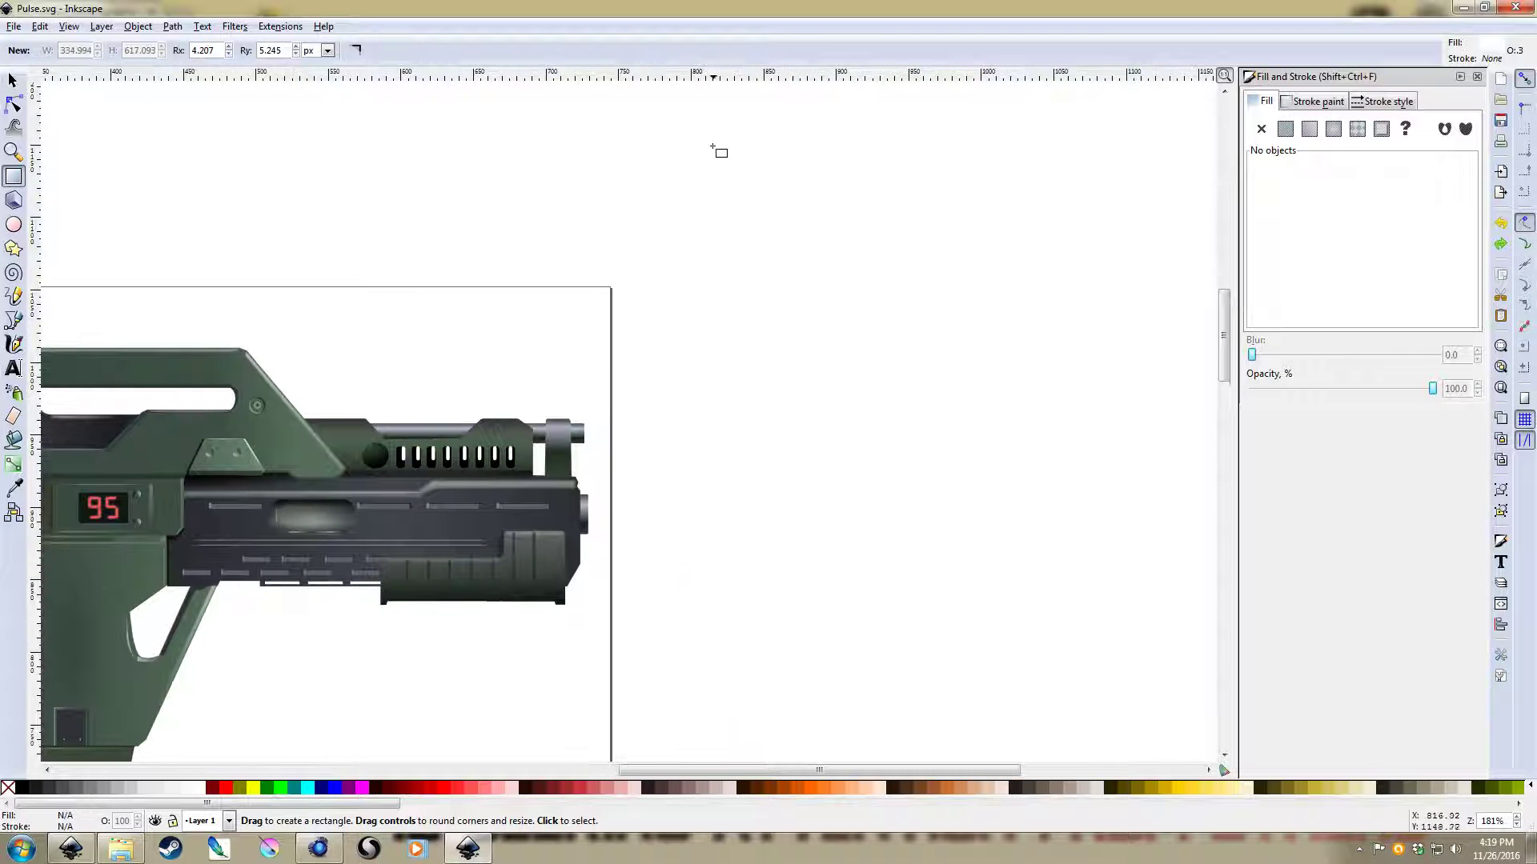
drag(706, 124, 749, 305)
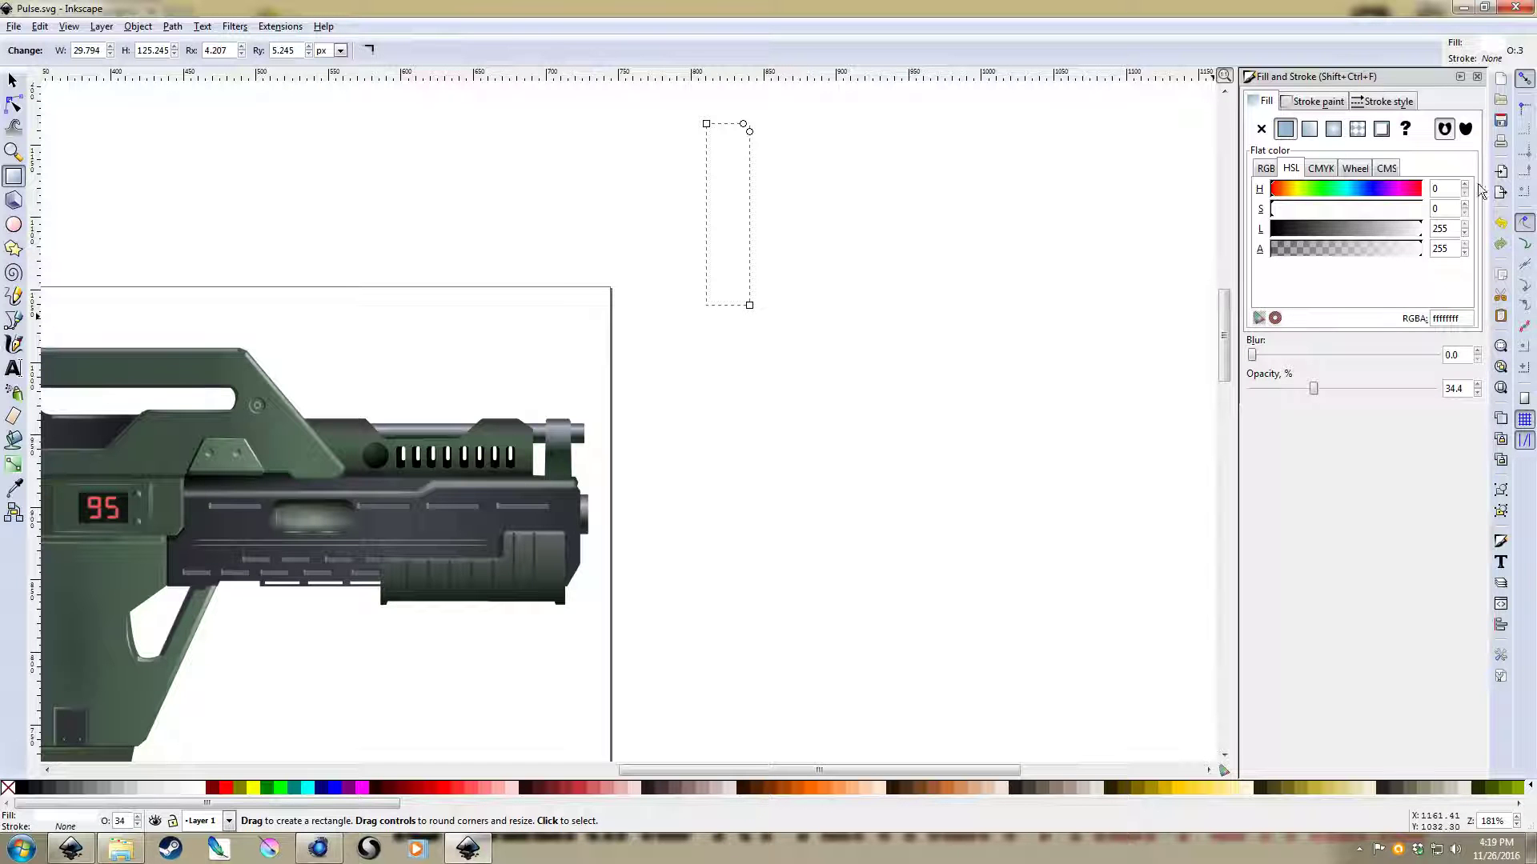
click(1340, 229)
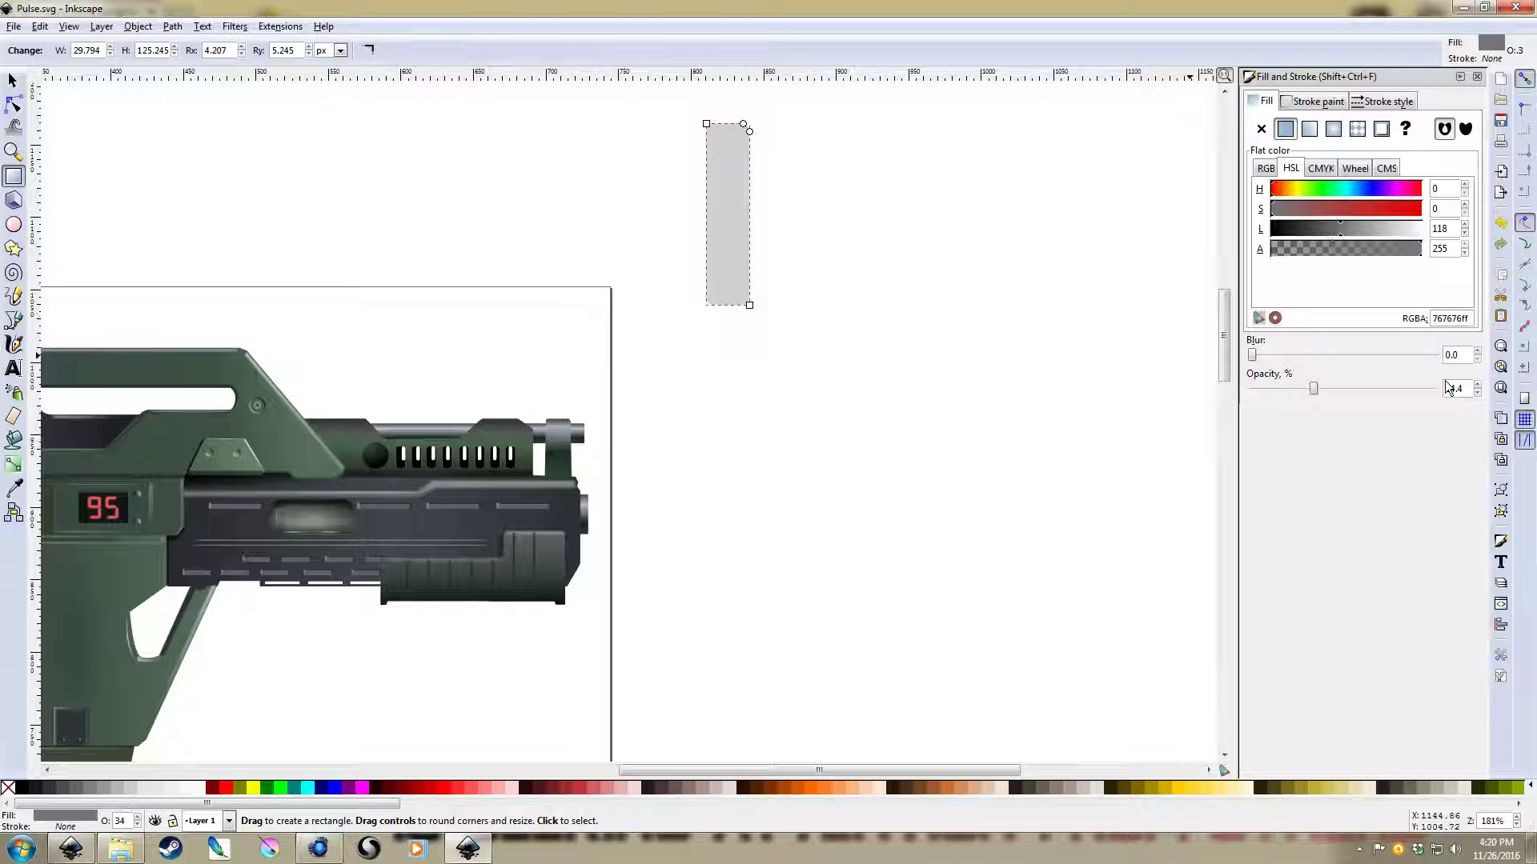
drag(1313, 388, 1520, 390)
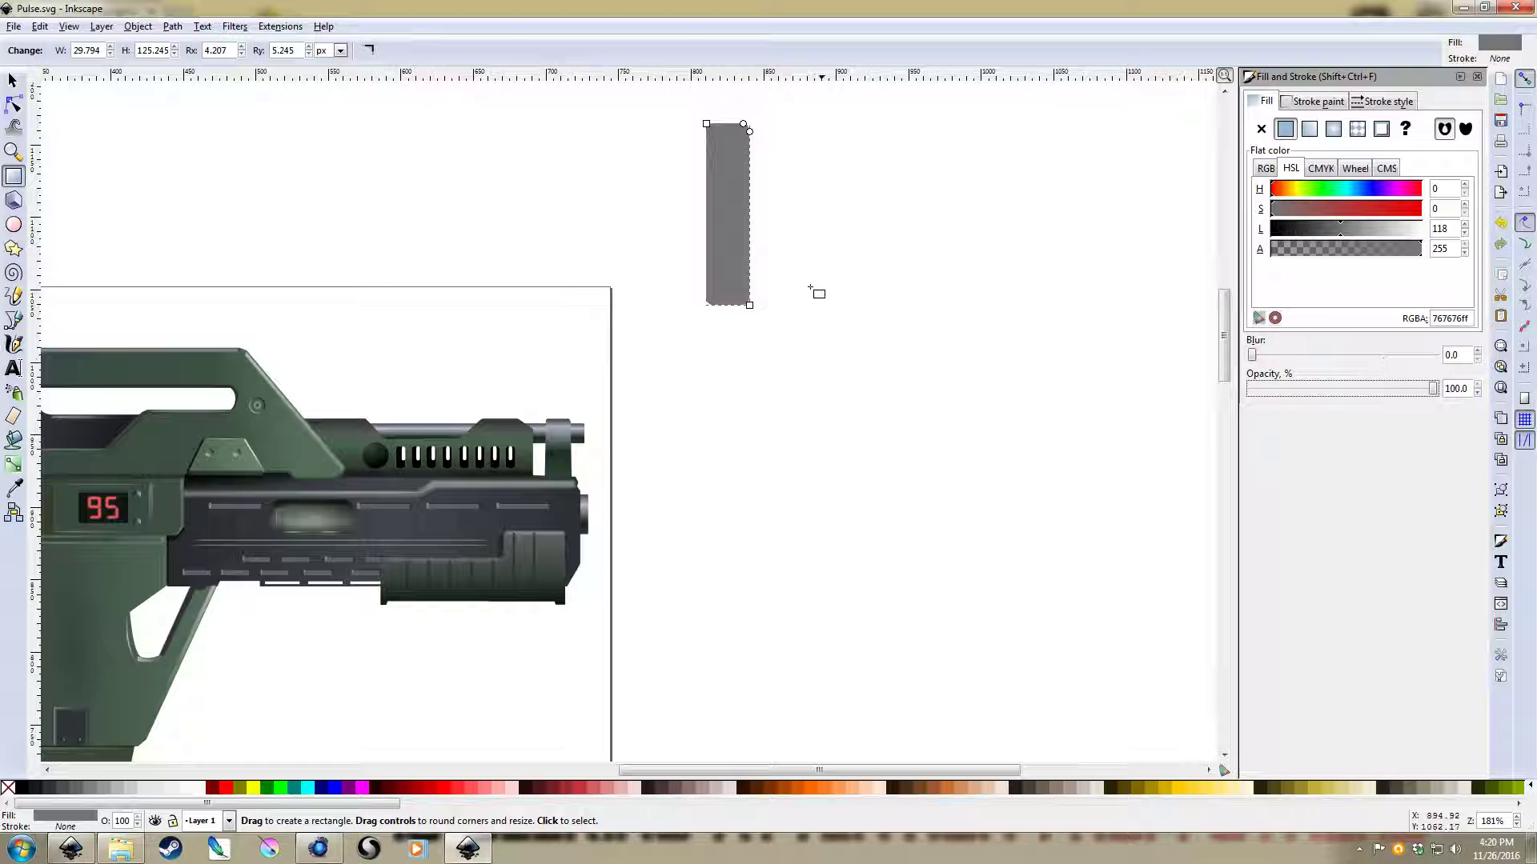
key(s)
drag(753, 314, 727, 445)
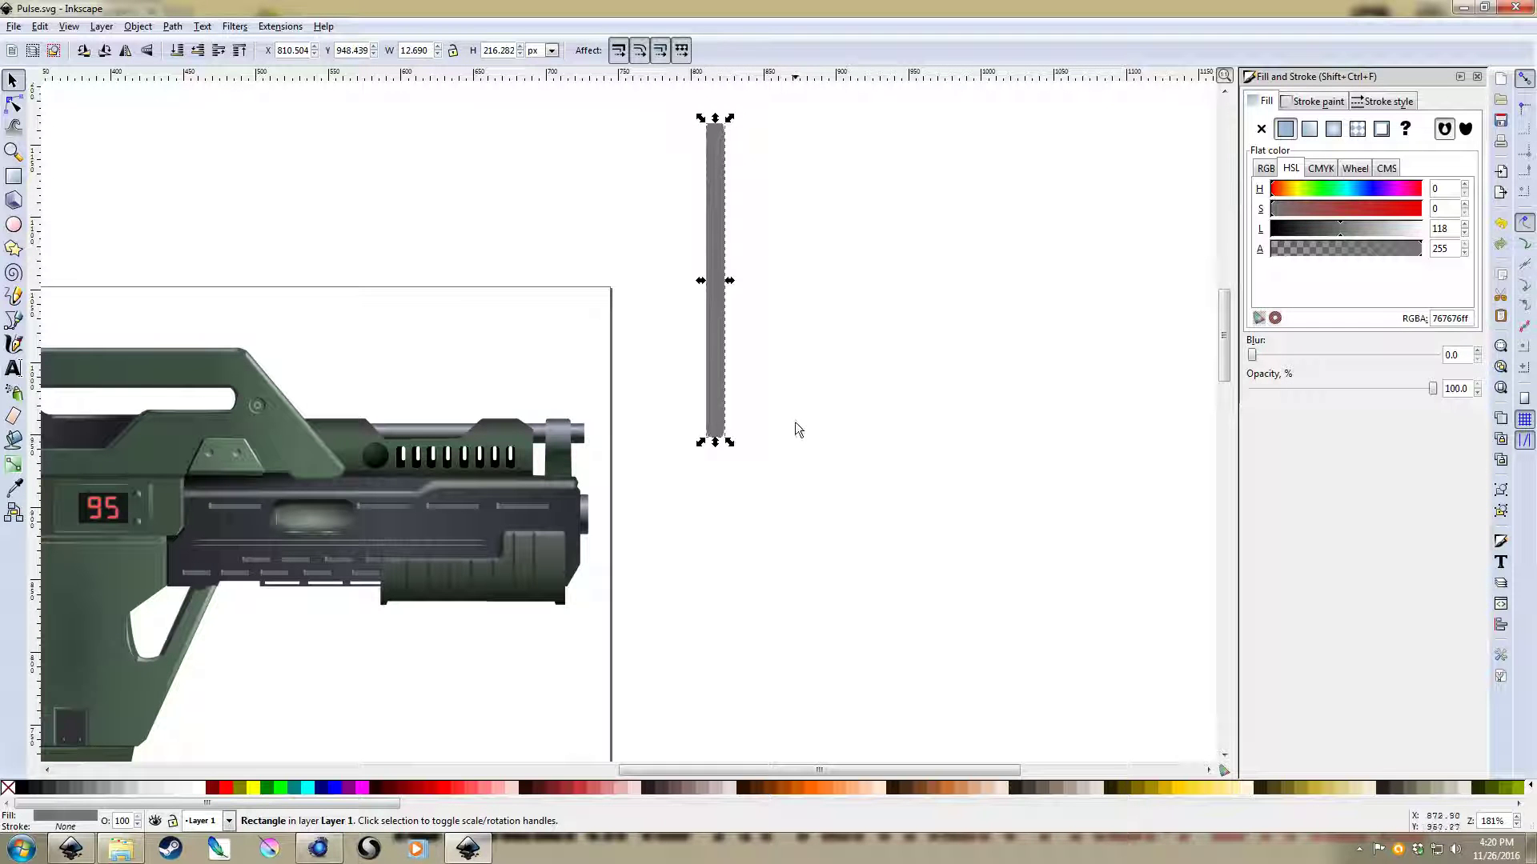
Draw a long horizontal grey bar below and right of it, then reselect the vertical bar
key(r)
drag(762, 415, 1154, 433)
key(s)
click(1096, 445)
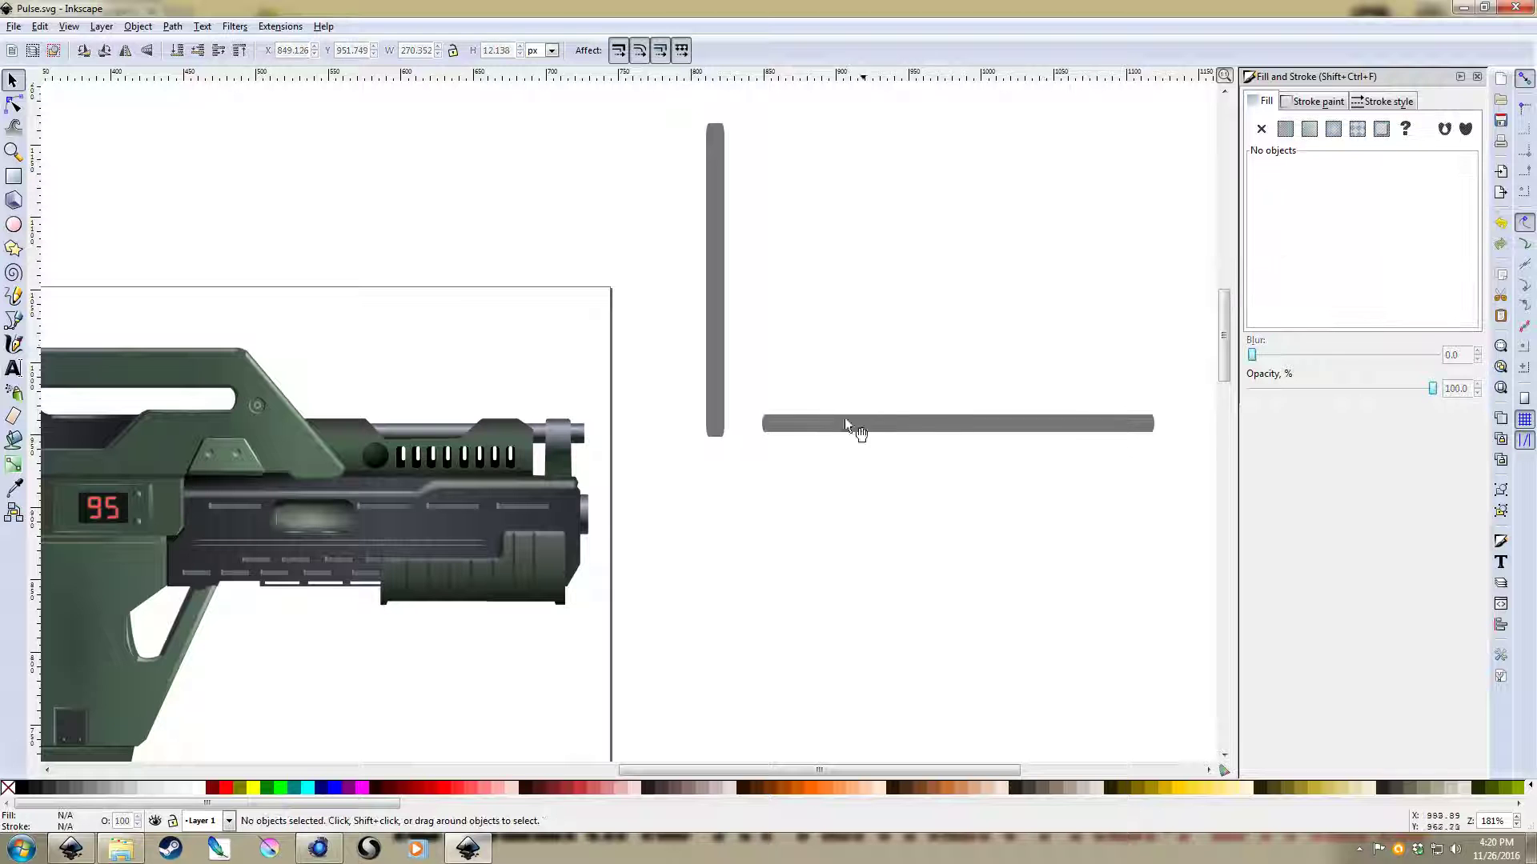
click(721, 271)
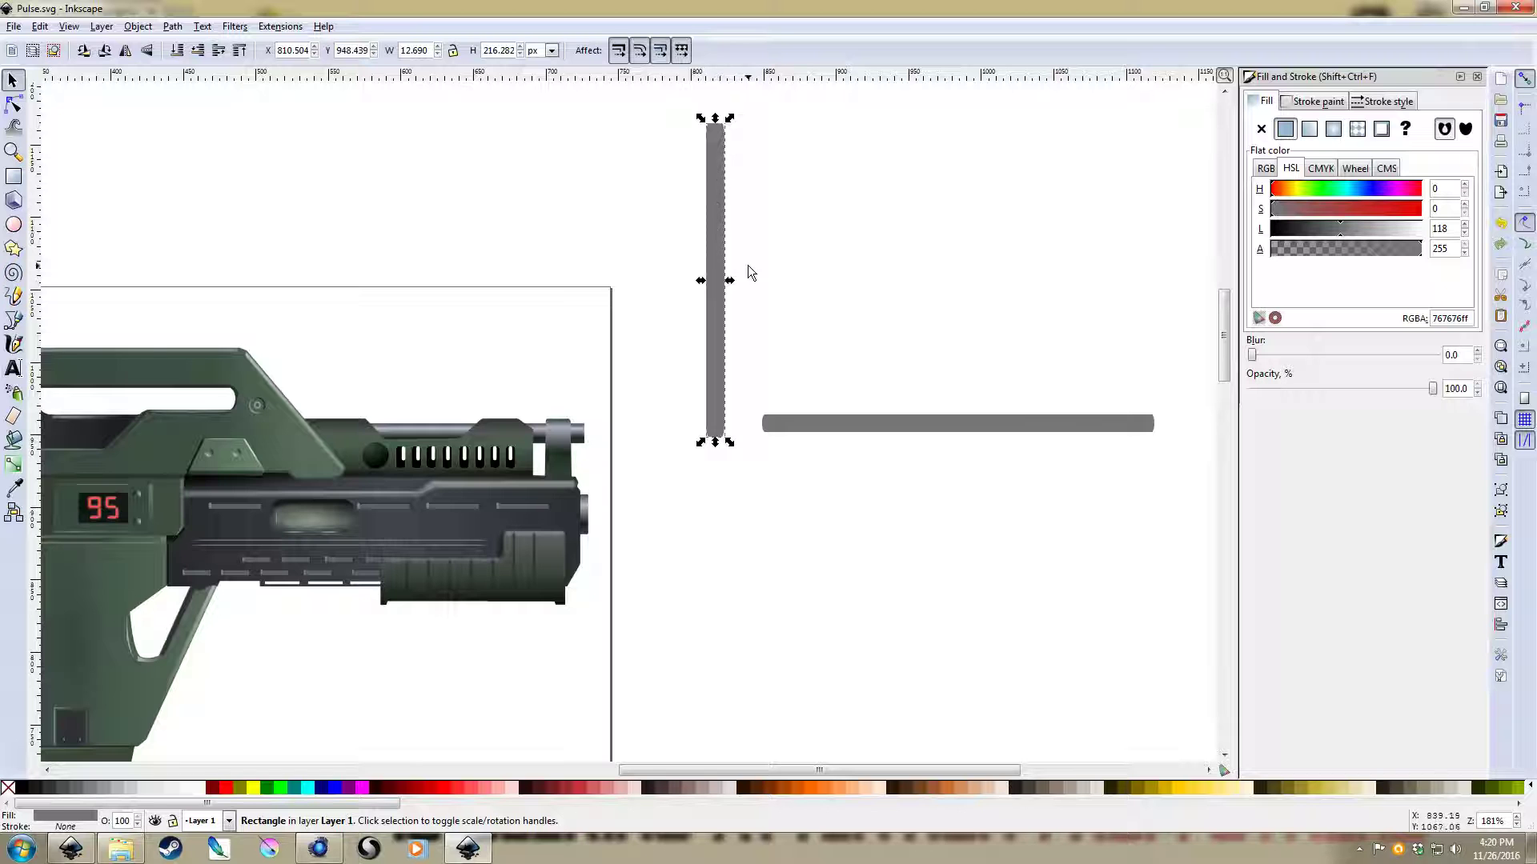
Apply a linear gradient to the vertical bar and make its end stop fully opaque
ctrl+scroll(744, 240, up, 1)
scroll(783, 324, up, 2)
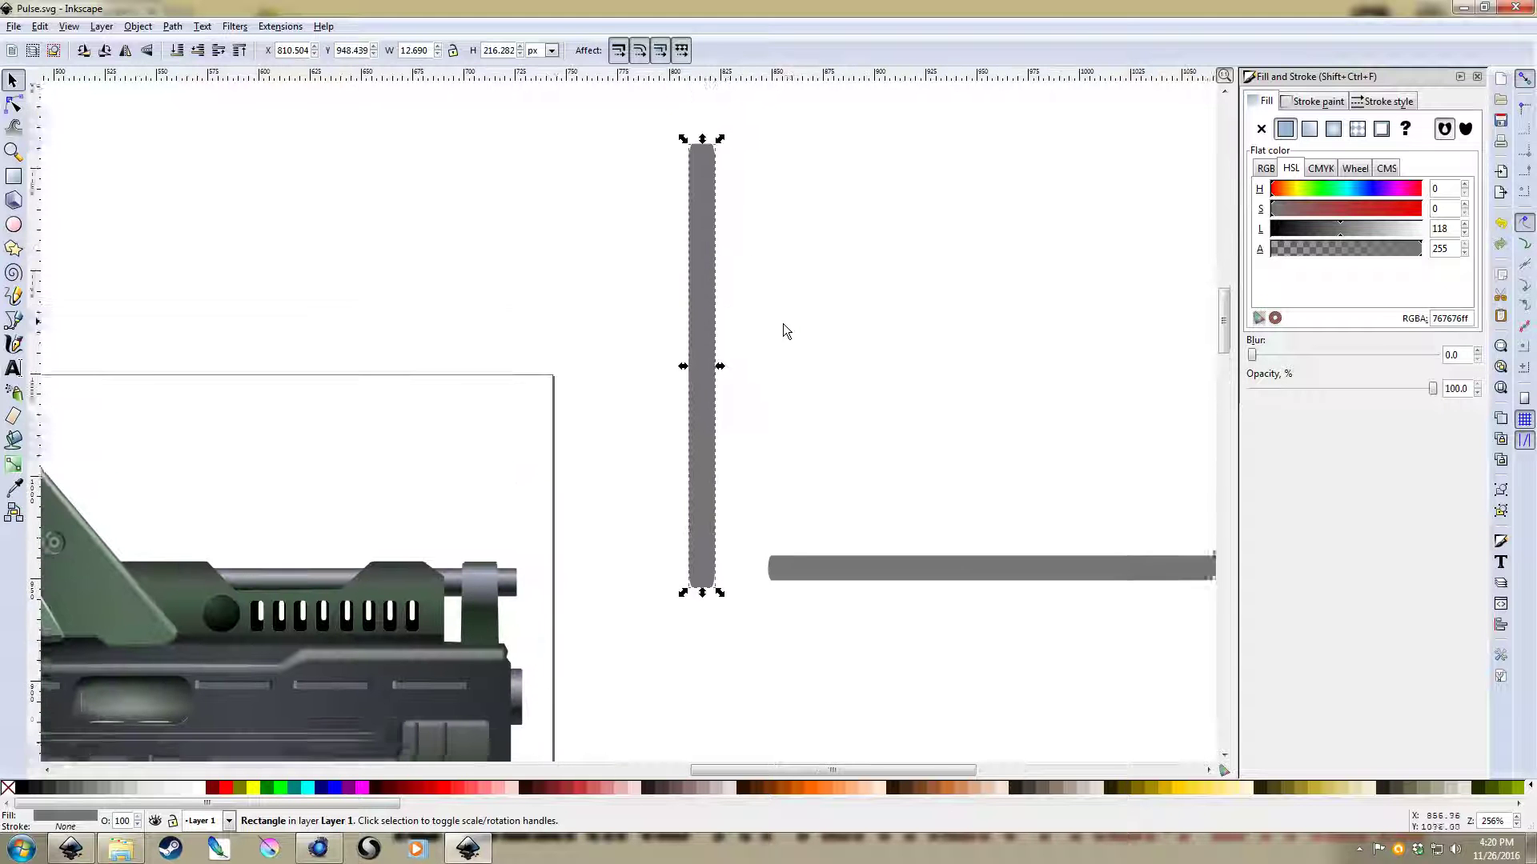
click(1309, 128)
key(g)
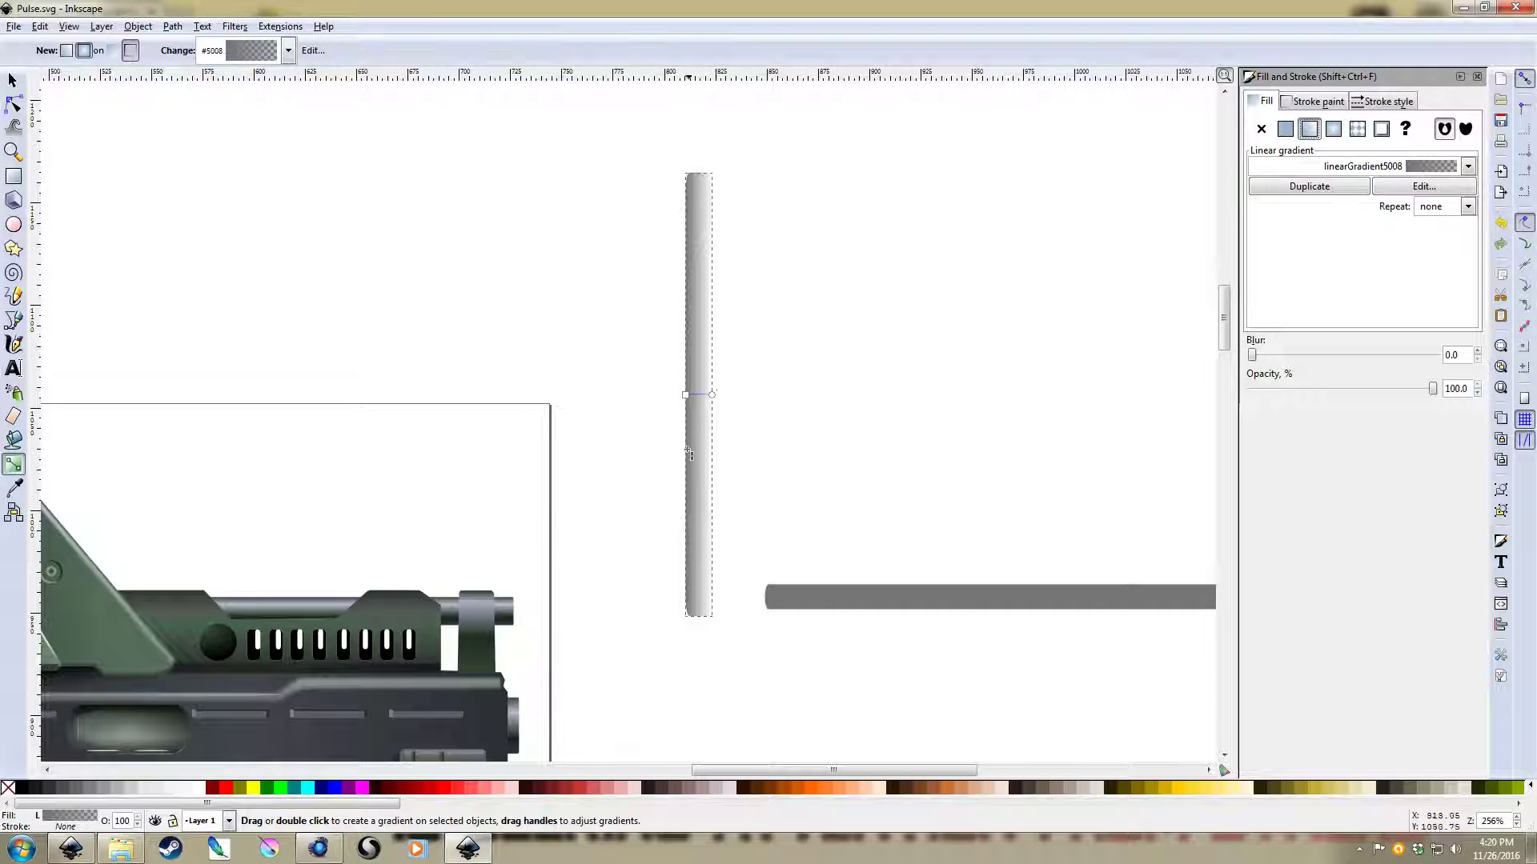
click(712, 396)
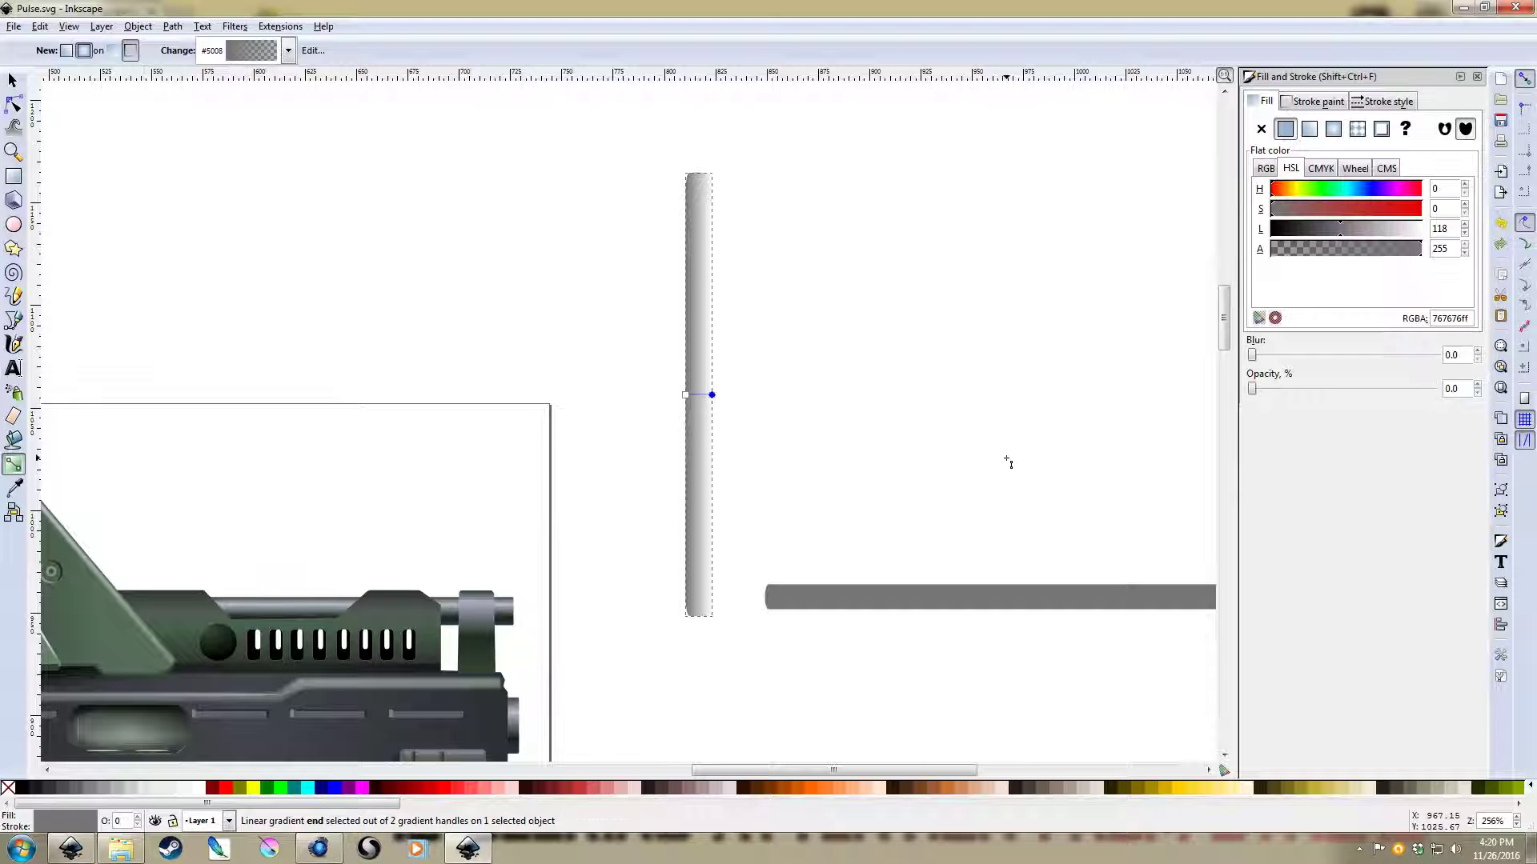
drag(1413, 249, 1481, 252)
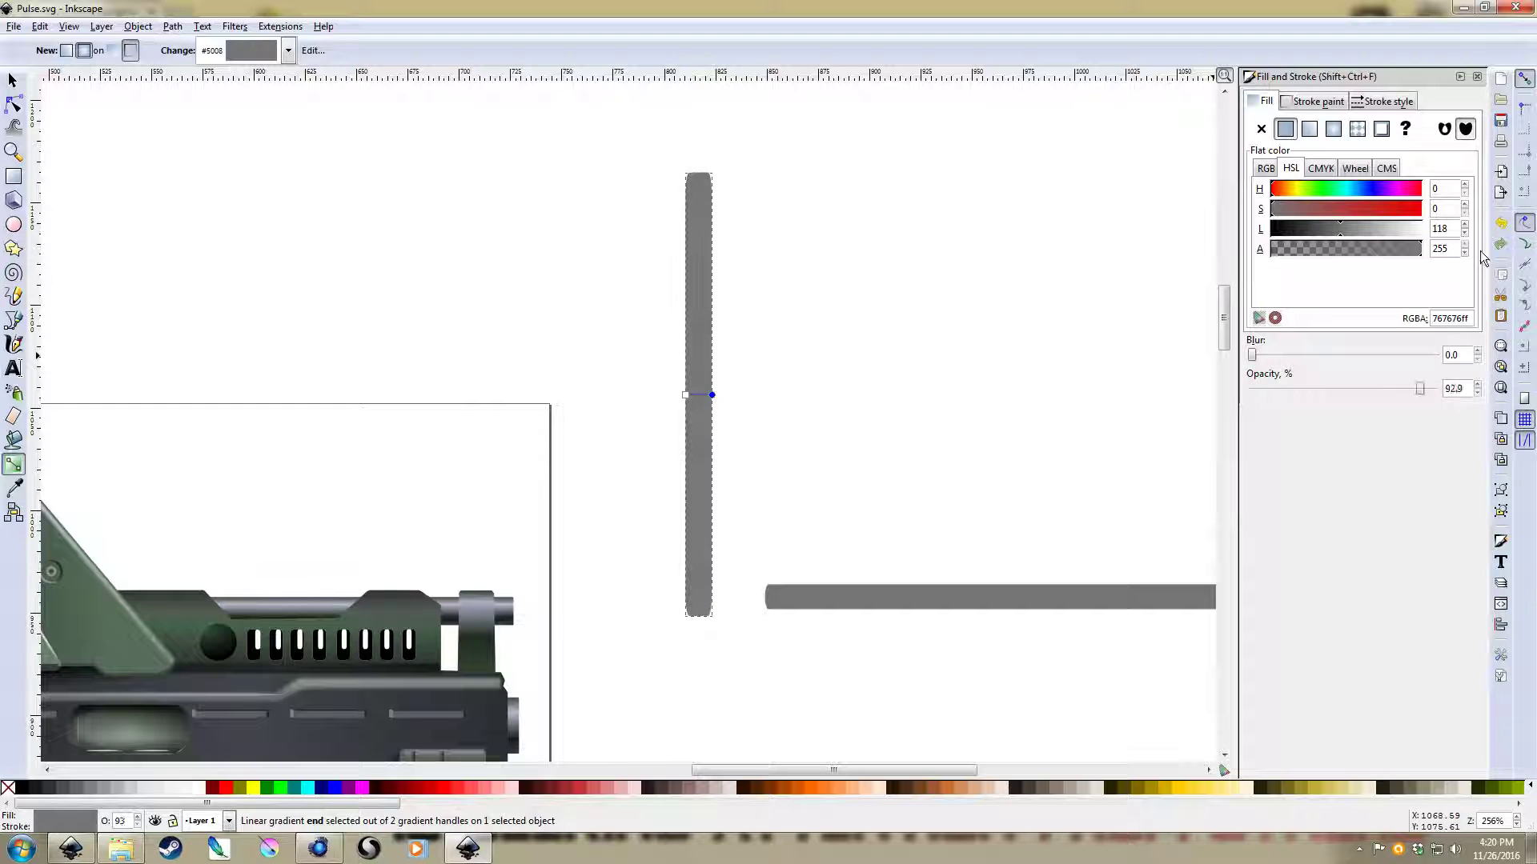
Add a pale middle stop at lightness 175 and darken the end stops to 87 and 57
double_click(695, 395)
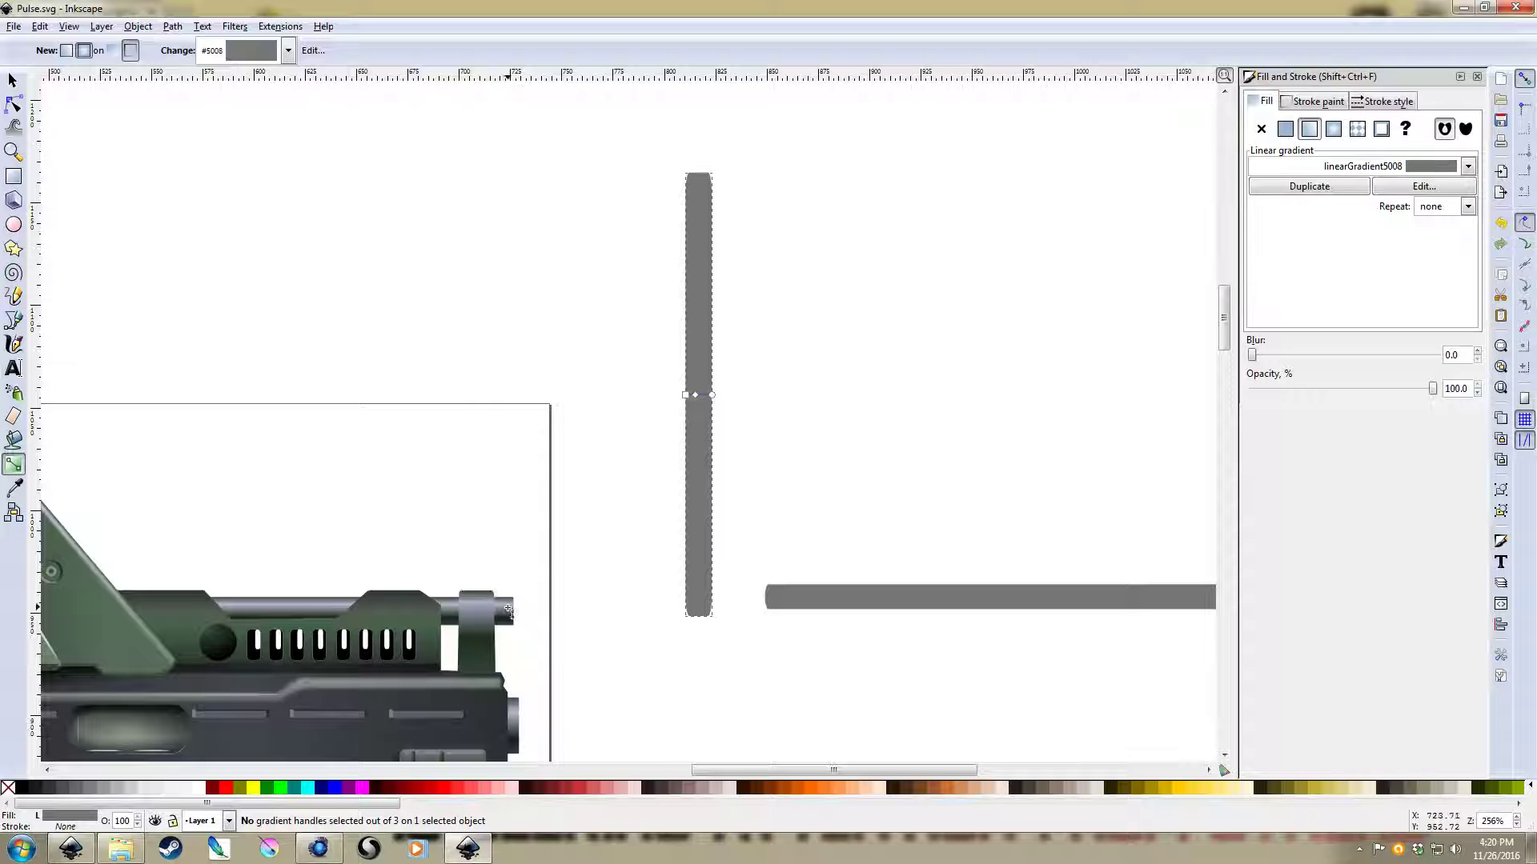
click(696, 396)
drag(1385, 228, 1375, 230)
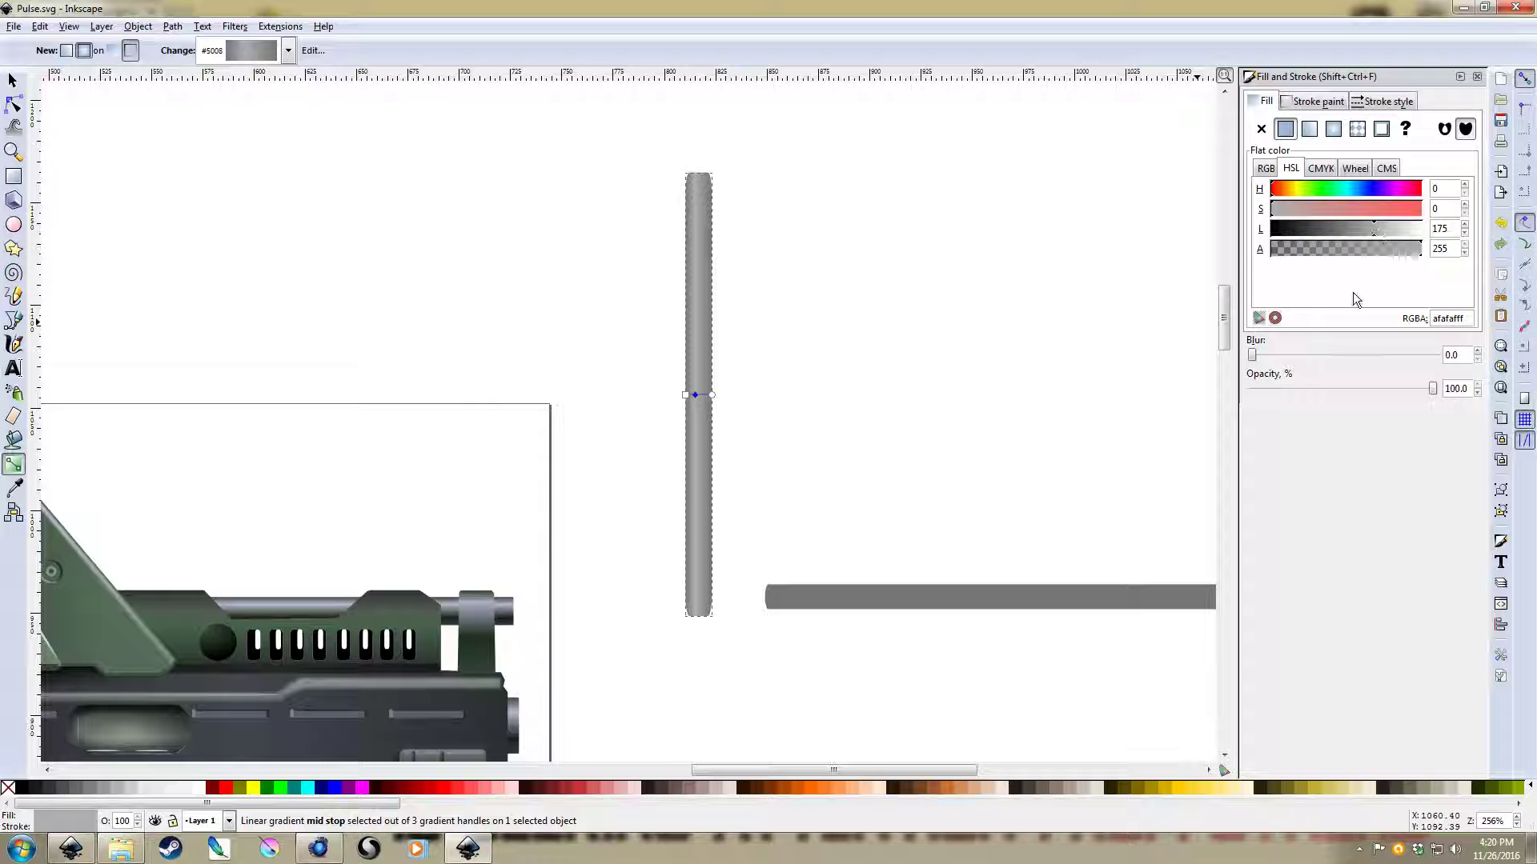
click(685, 394)
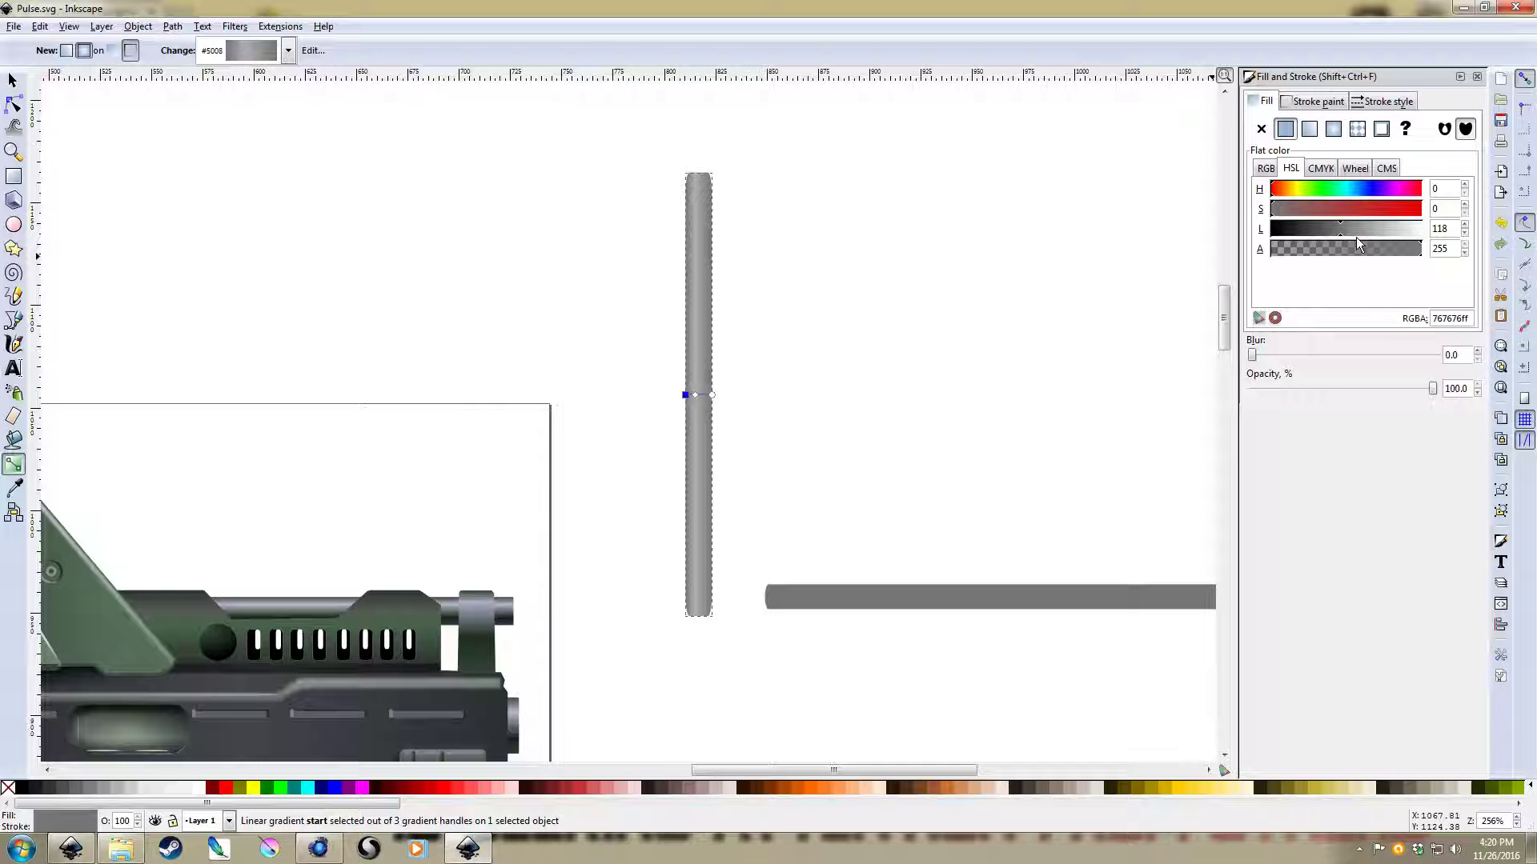
click(1324, 230)
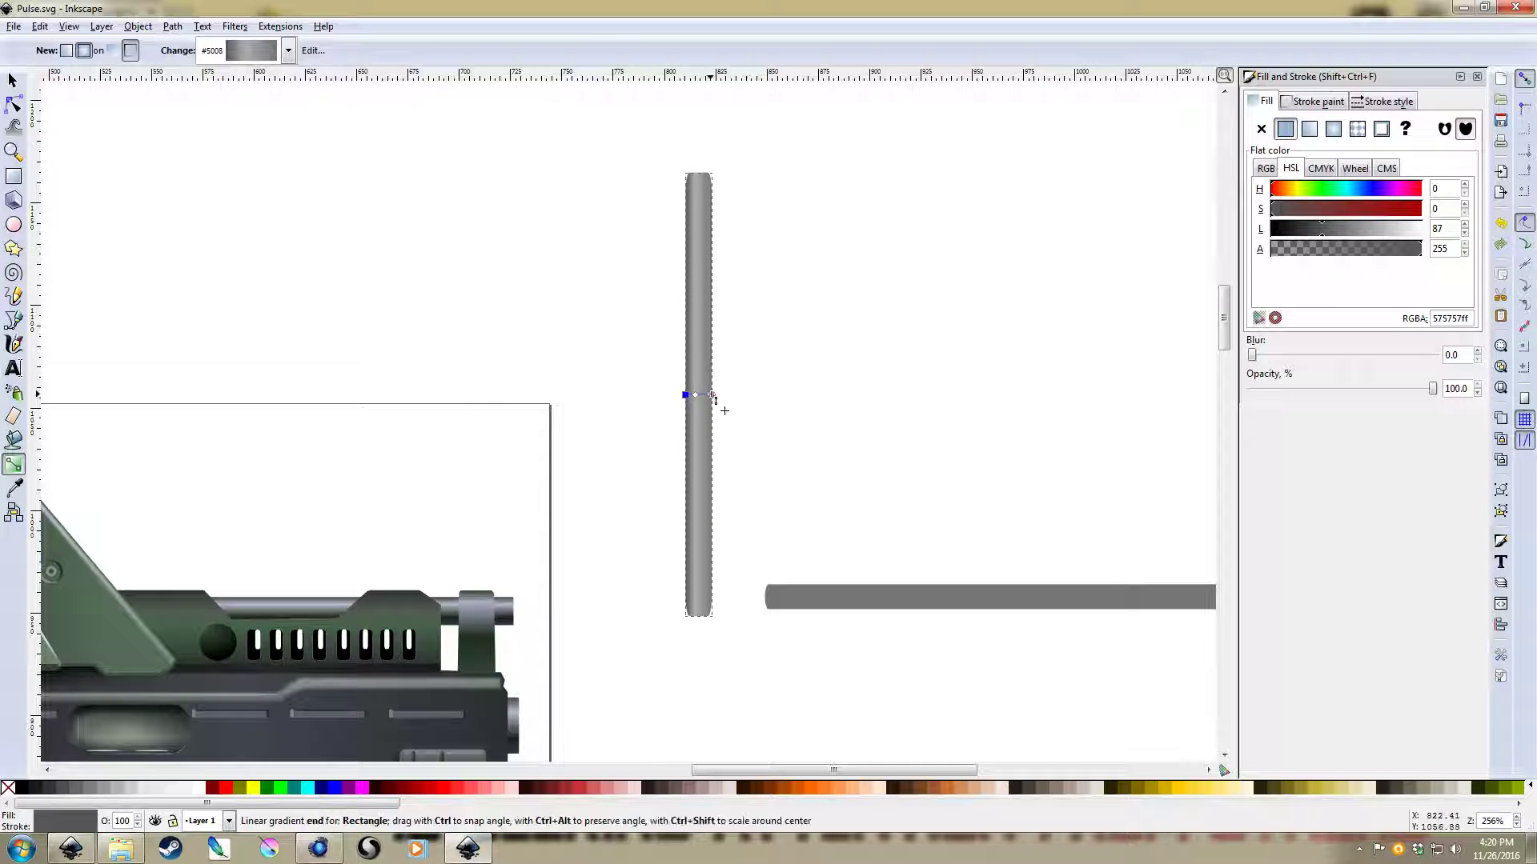
click(712, 396)
click(1305, 230)
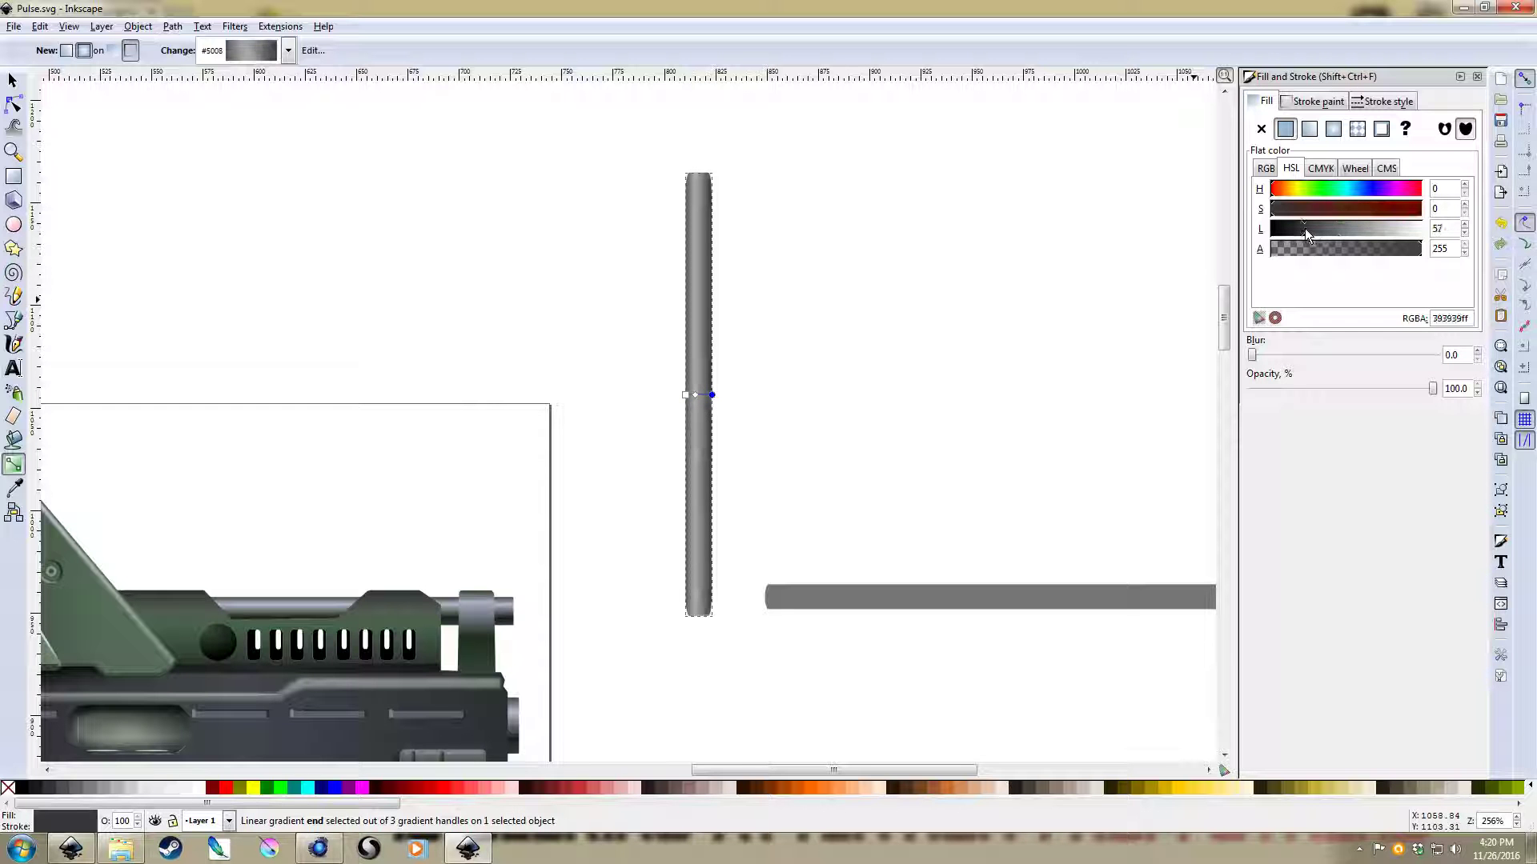
key(F1)
click(842, 387)
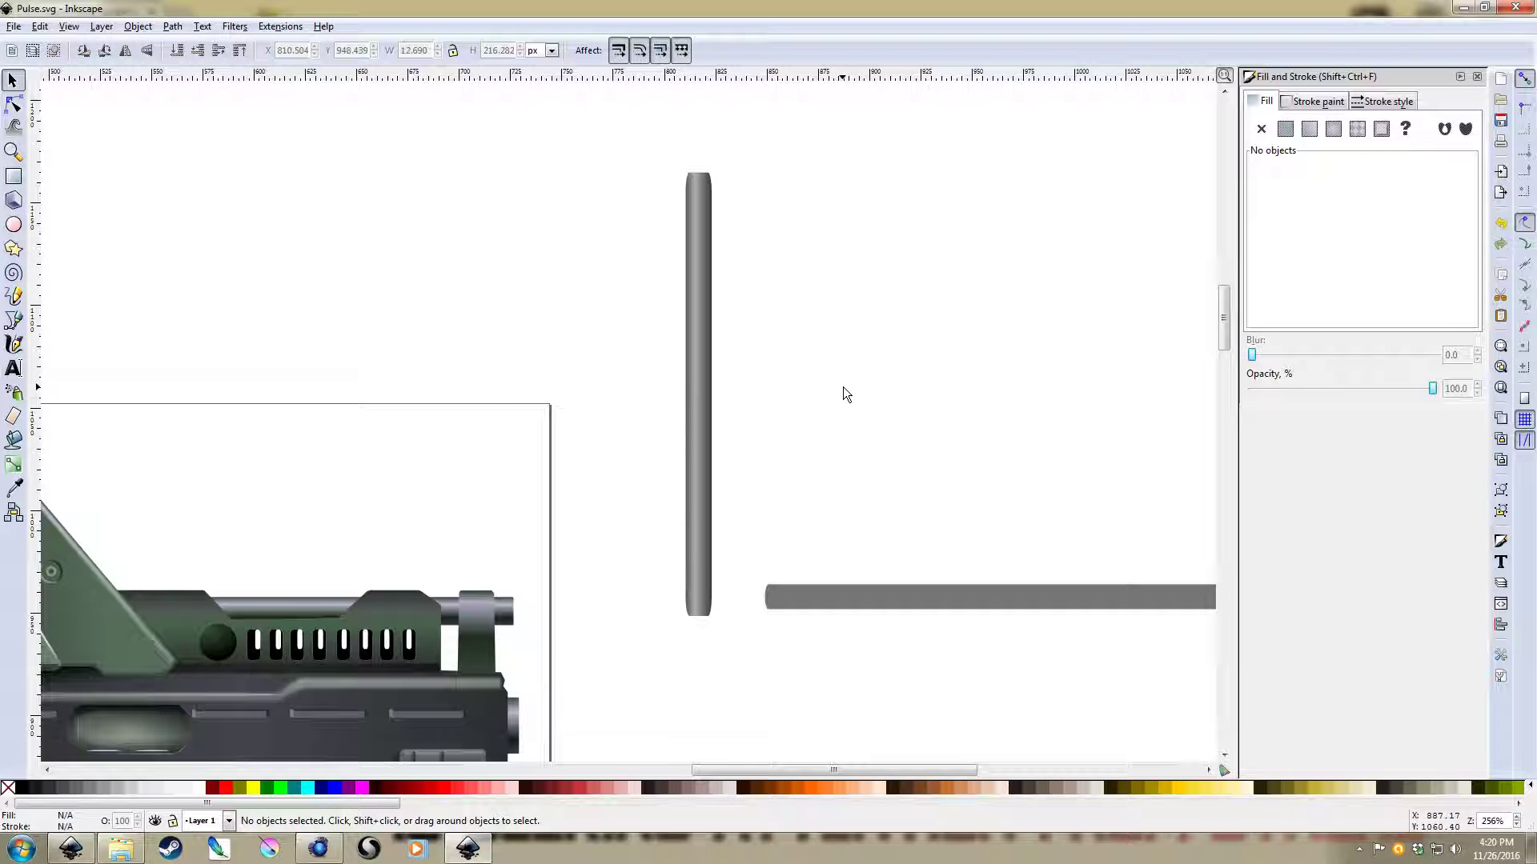
drag(761, 330, 826, 285)
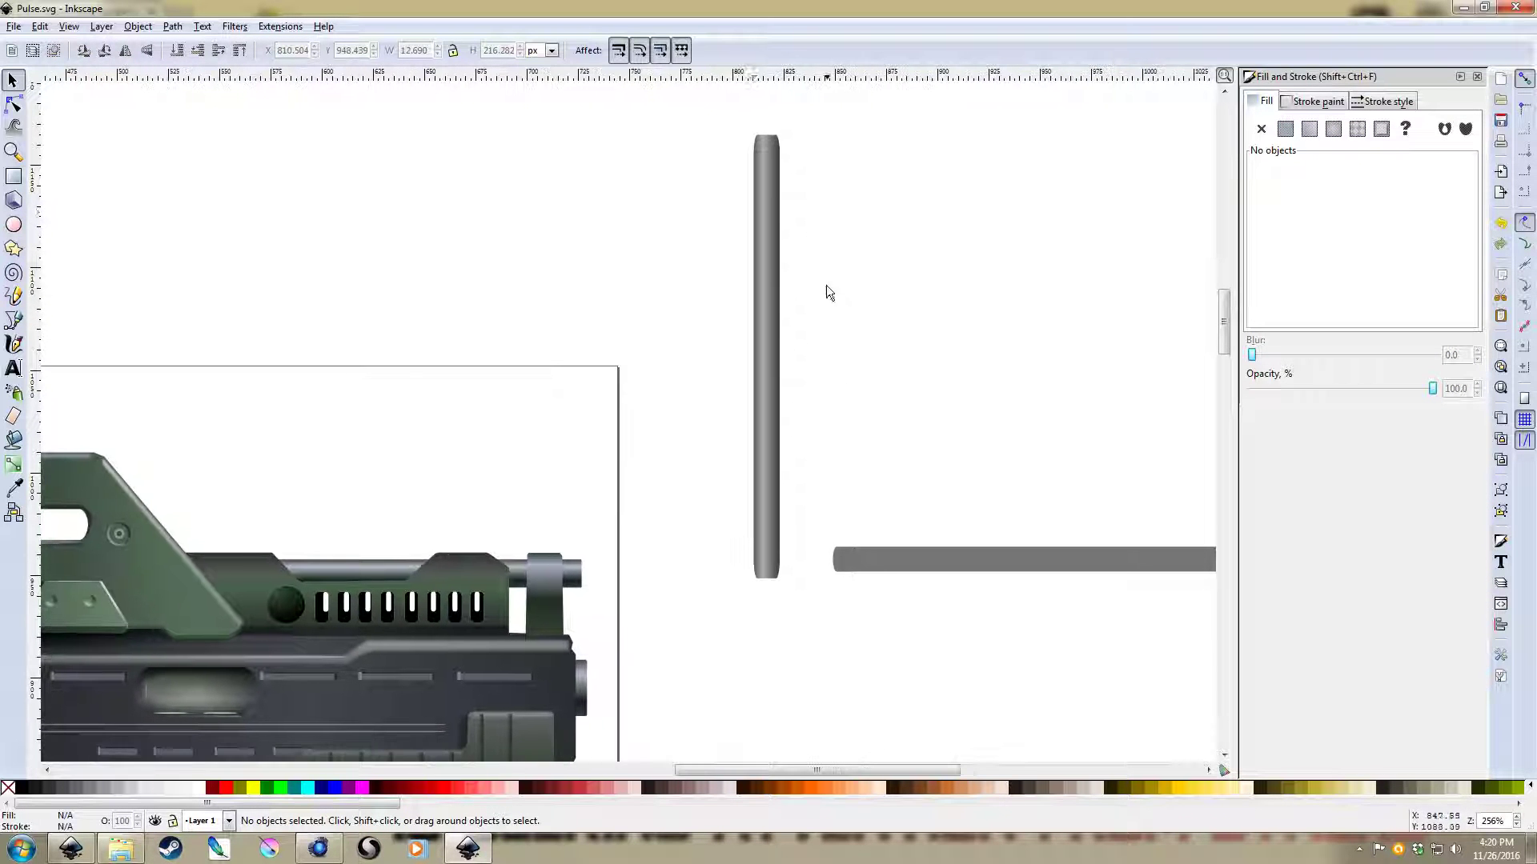
click(758, 220)
key(r)
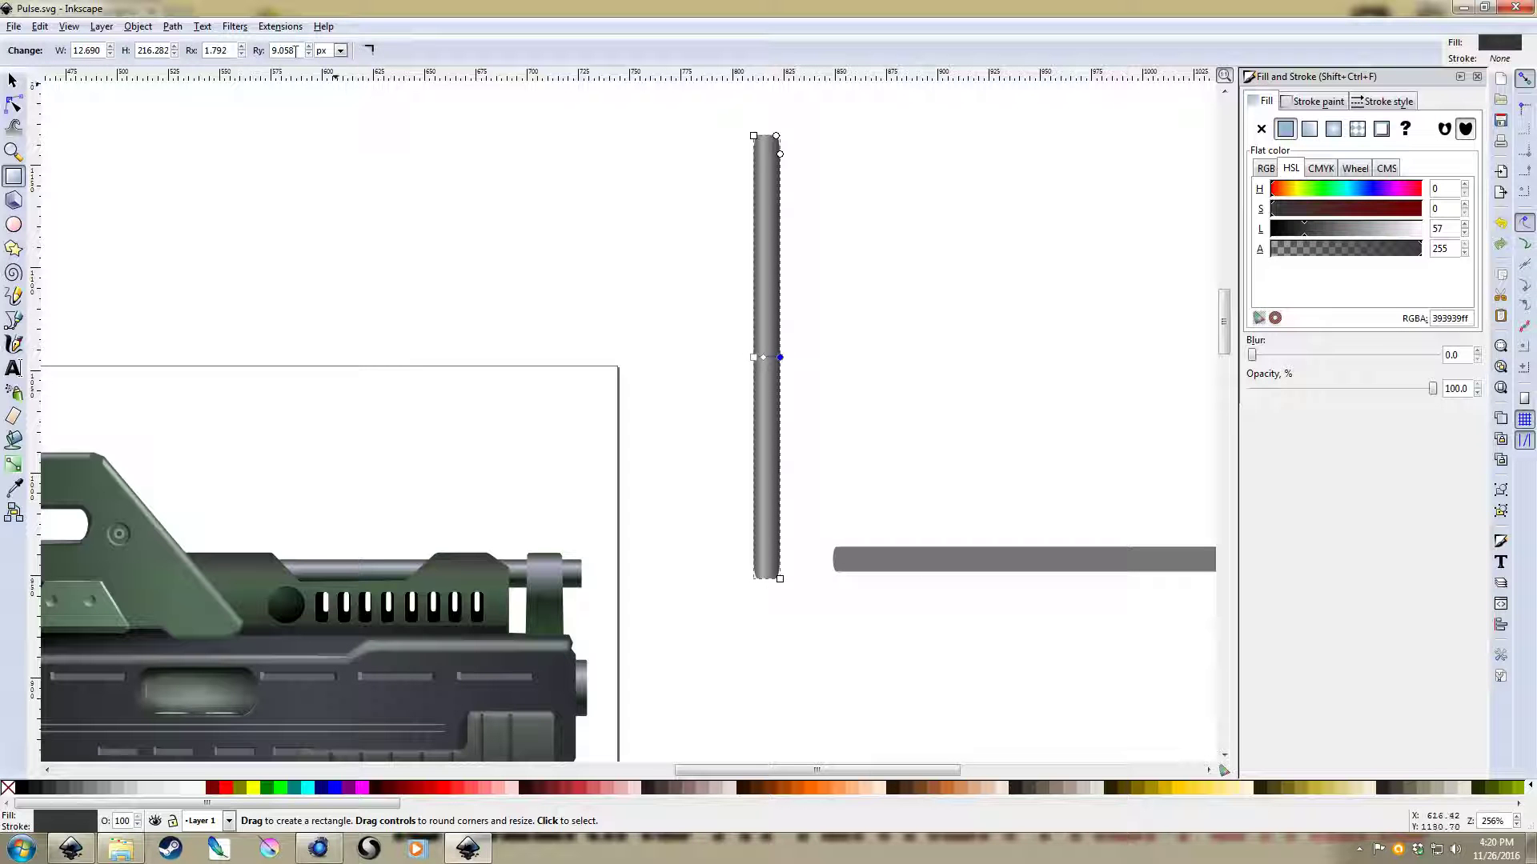
click(863, 150)
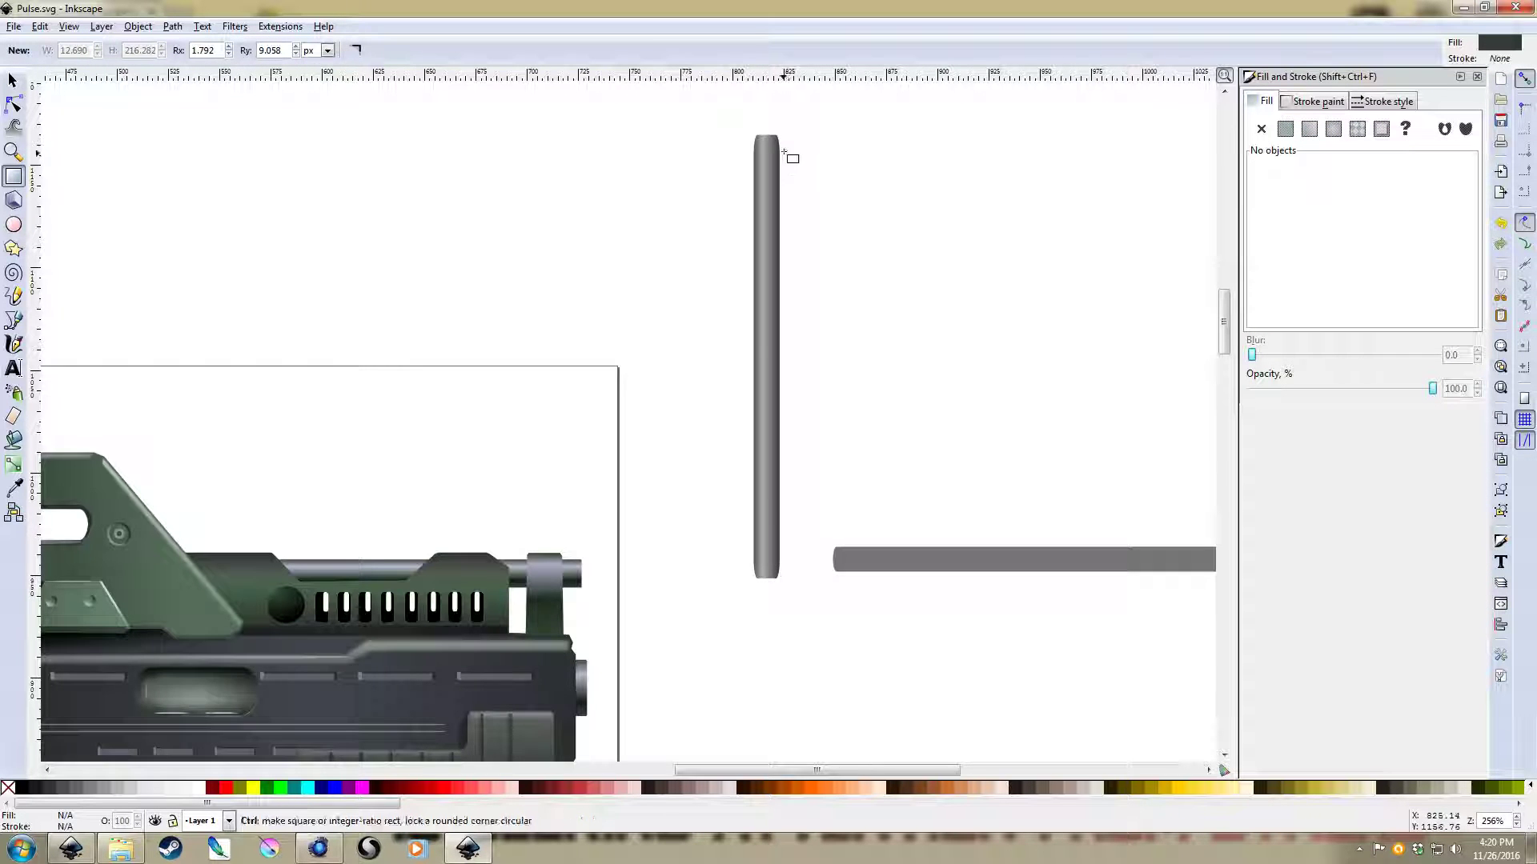
scroll(783, 152, up, 4)
drag(789, 128, 816, 280)
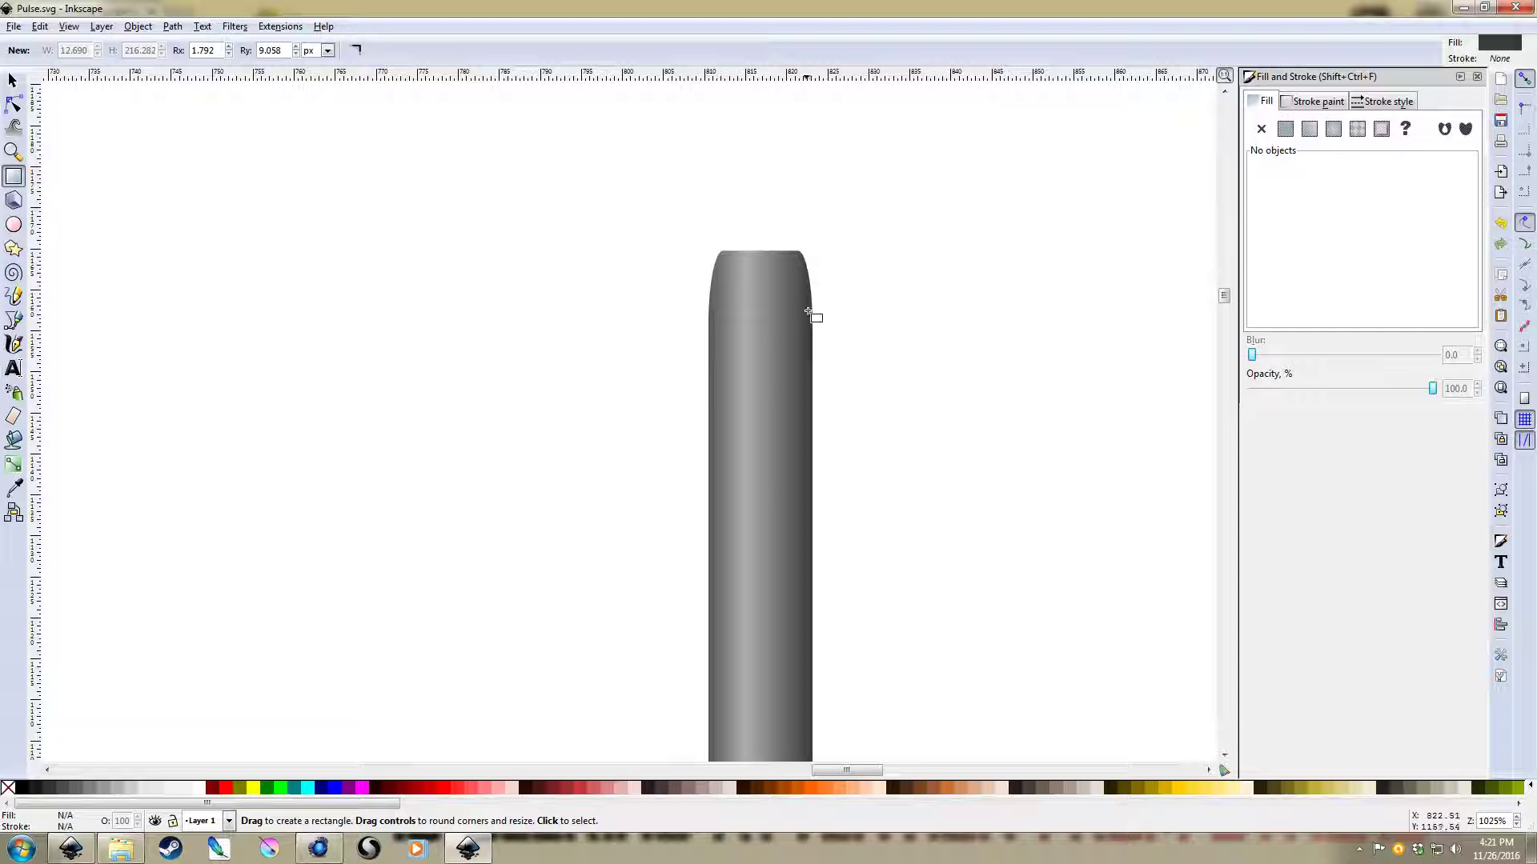
scroll(837, 404, down, 4)
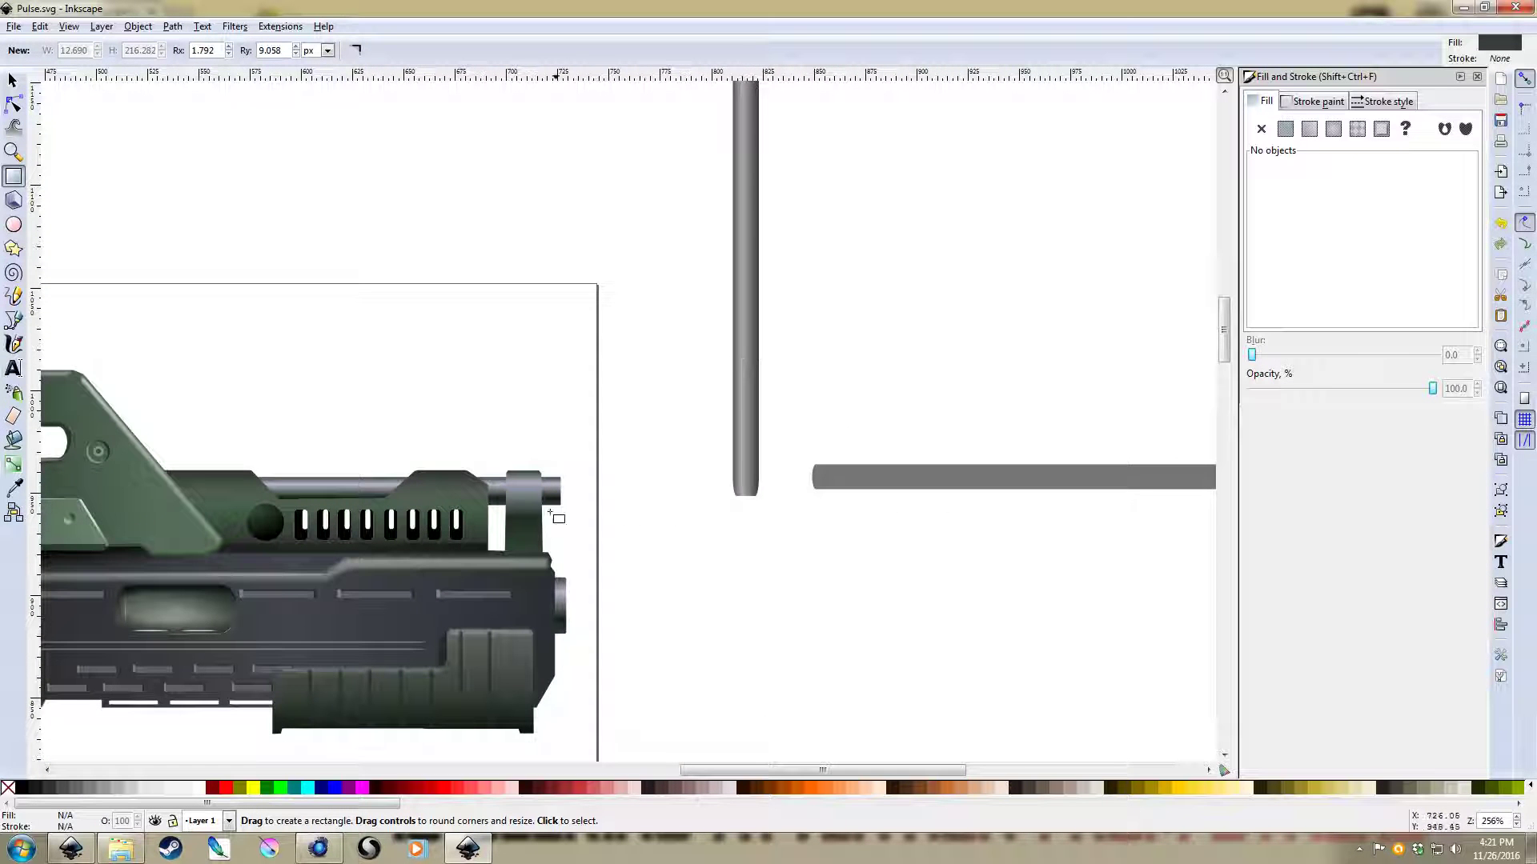
scroll(569, 522, up, 6)
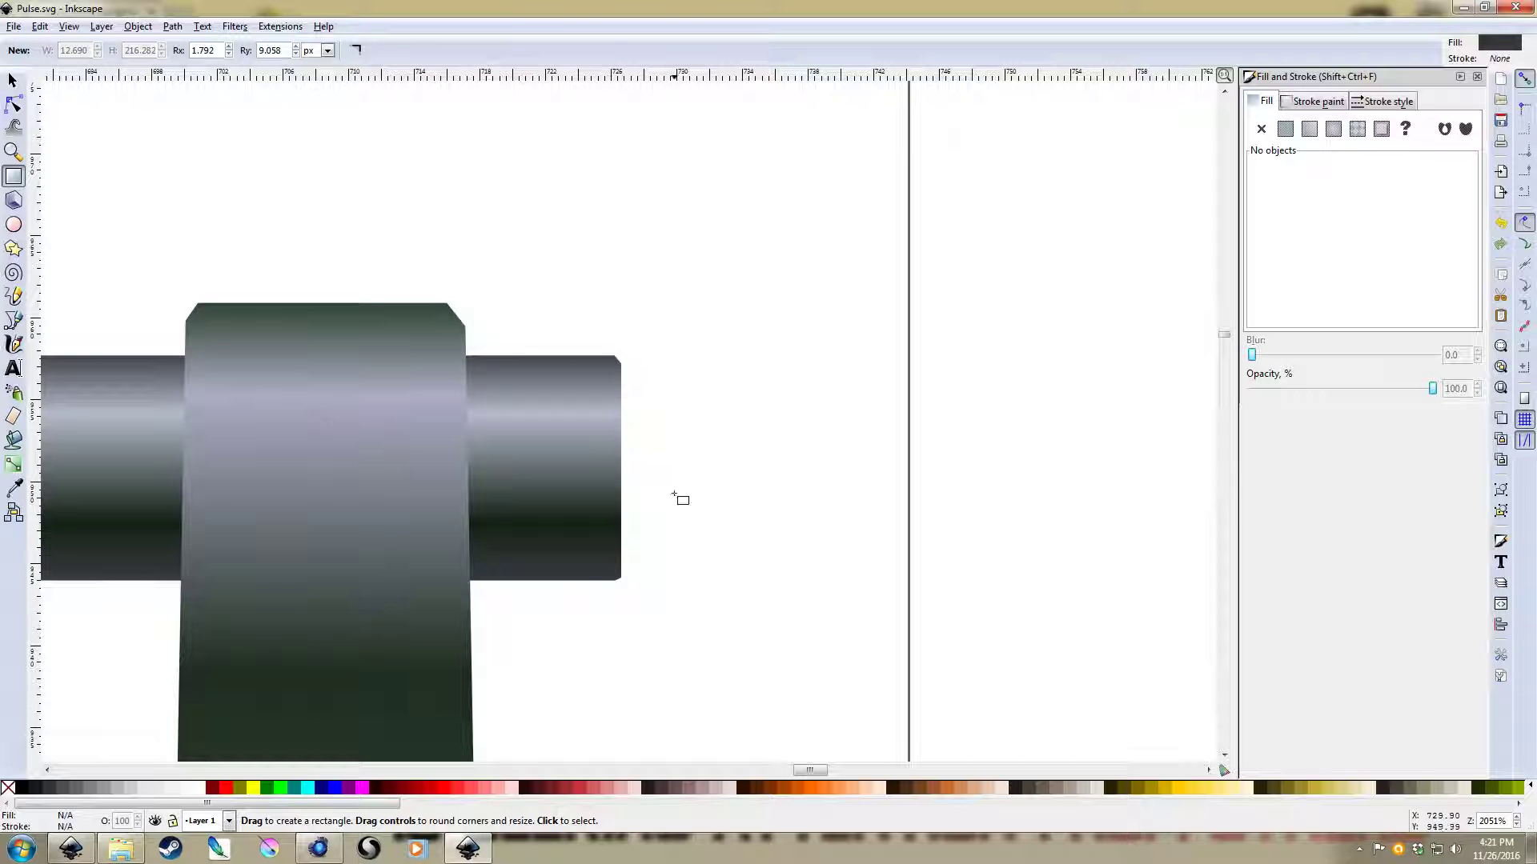
scroll(803, 426, down, 6)
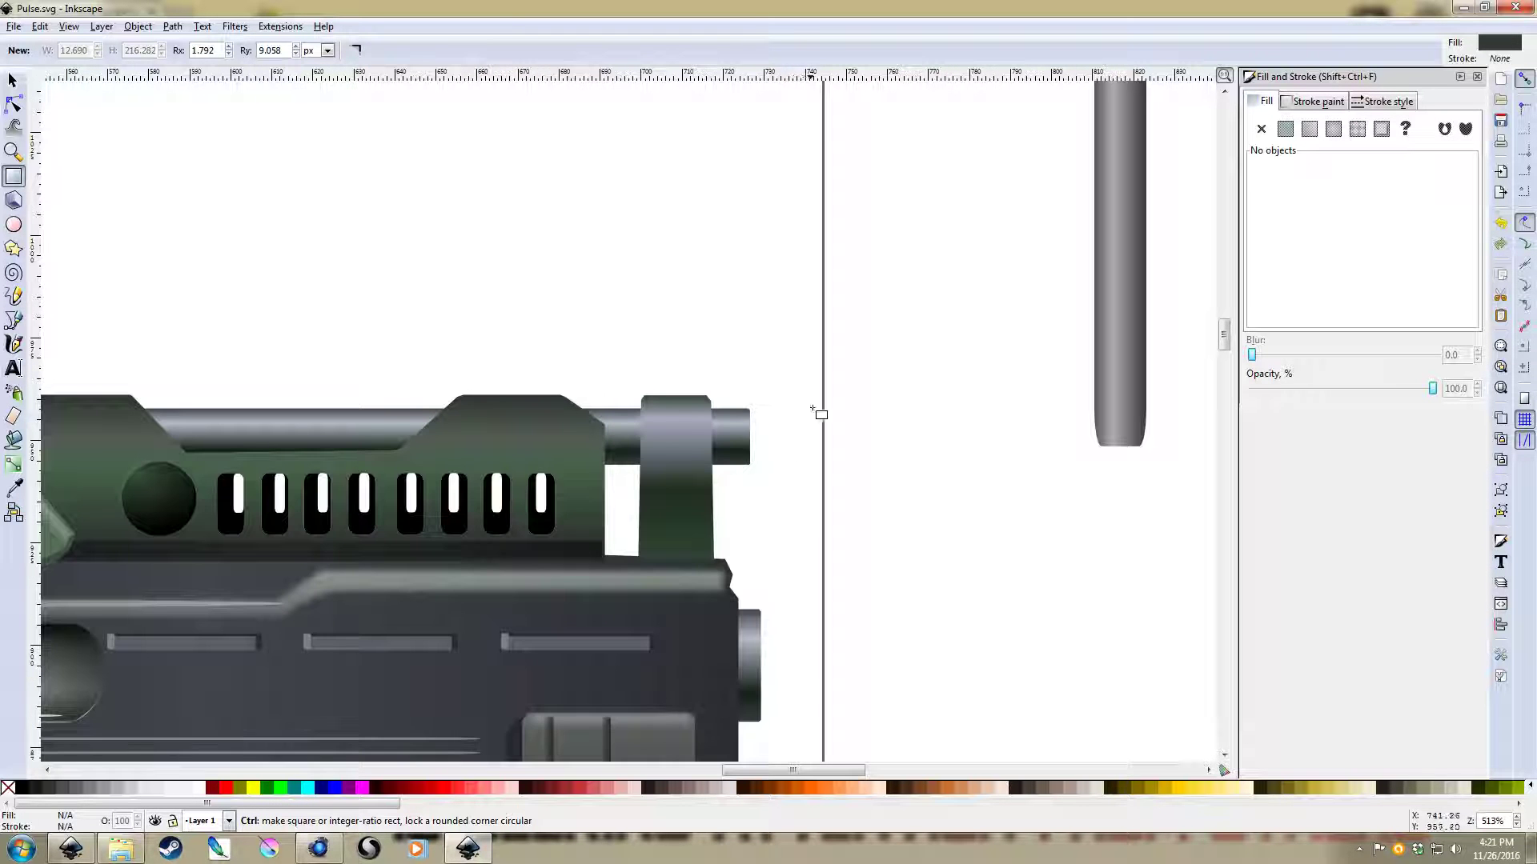
scroll(768, 417, up, 3)
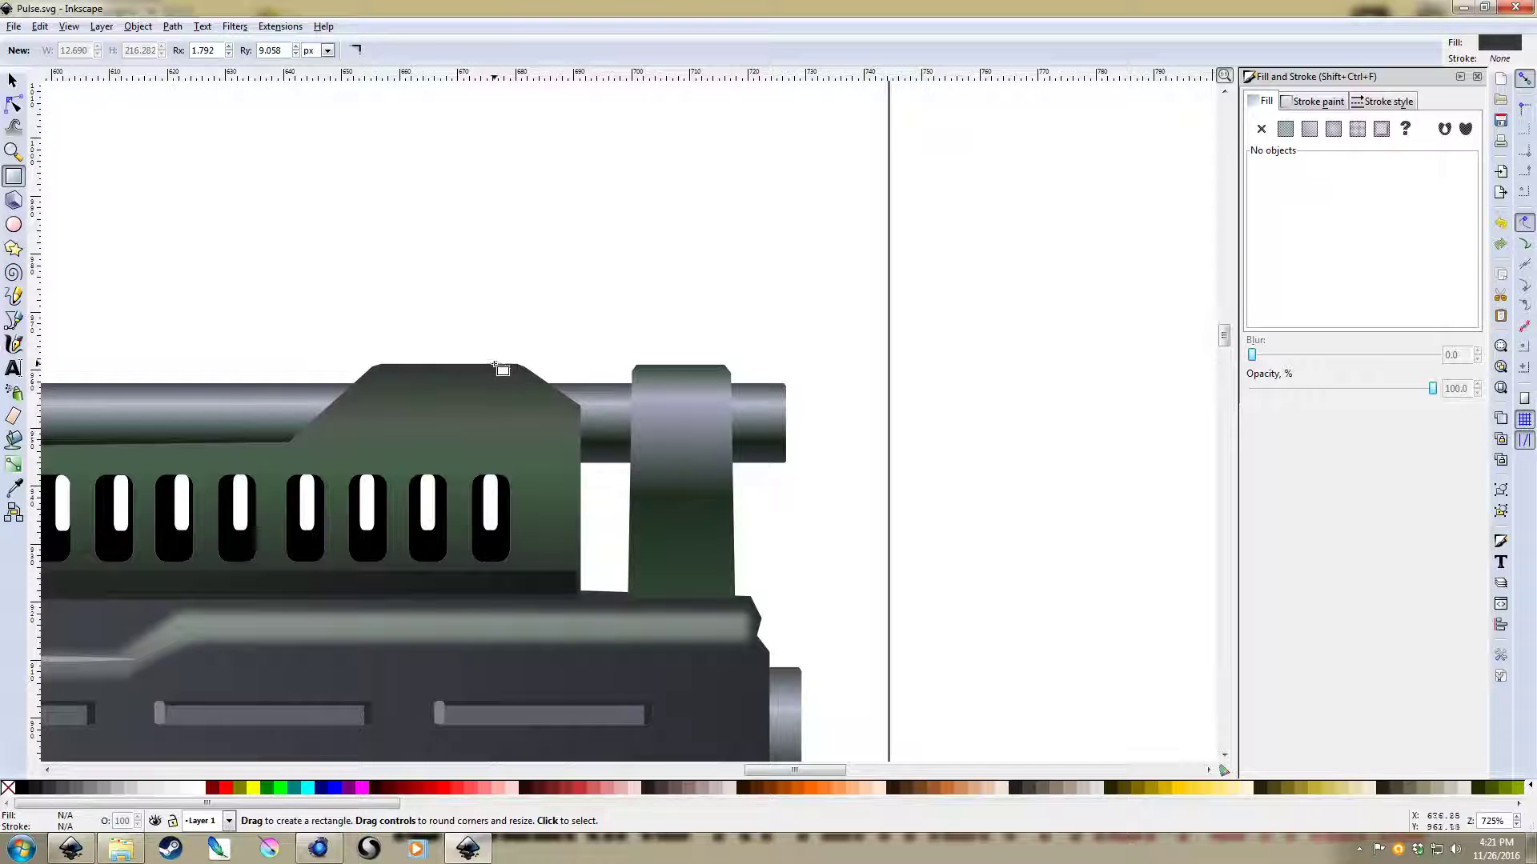
key(ctrl)
scroll(928, 368, down, 3)
scroll(881, 336, right, 5)
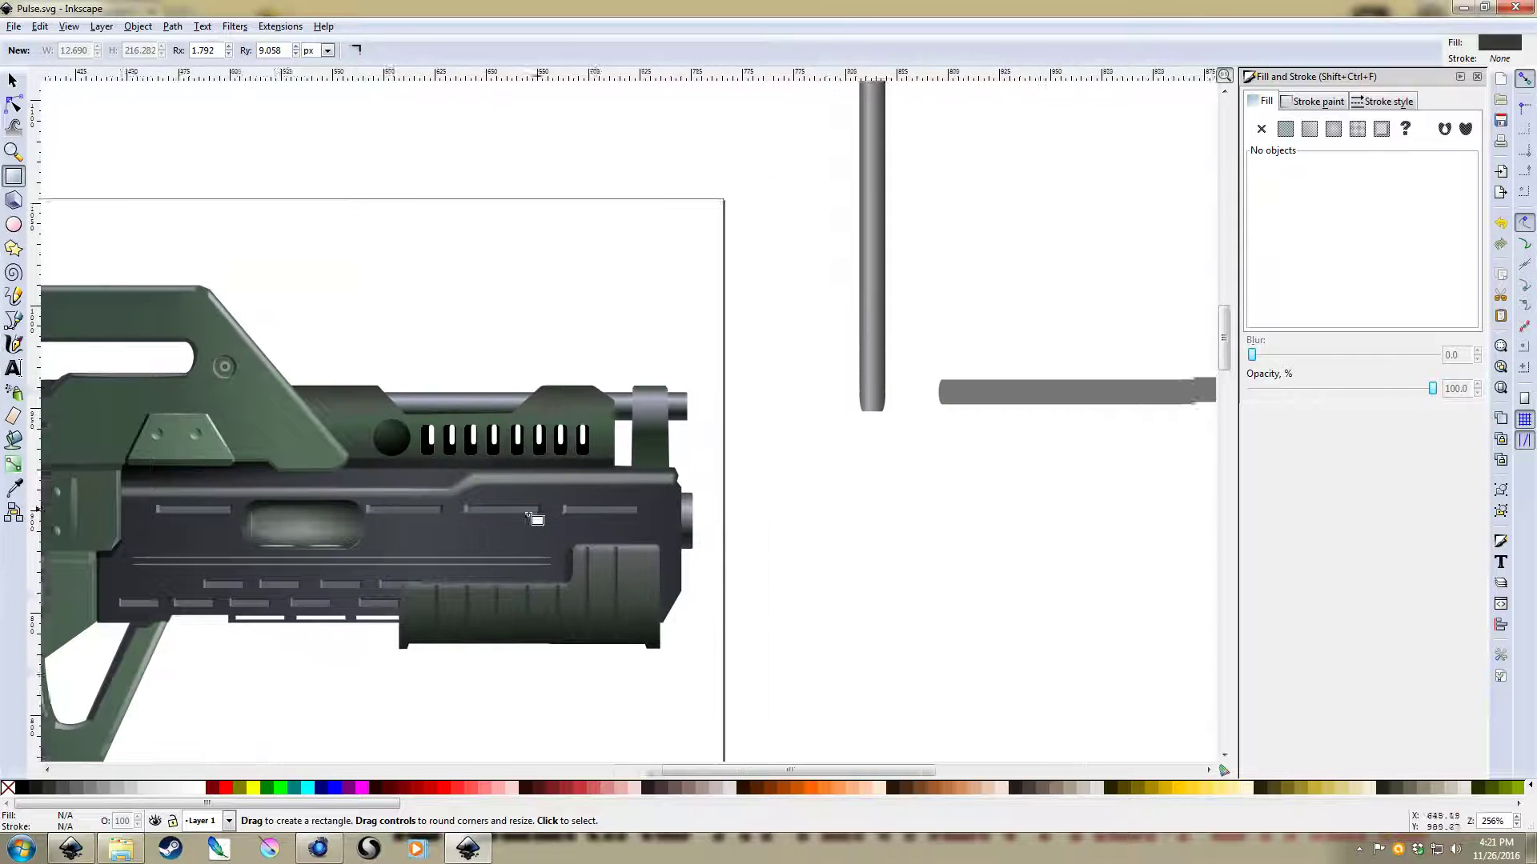
scroll(844, 273, up, 3)
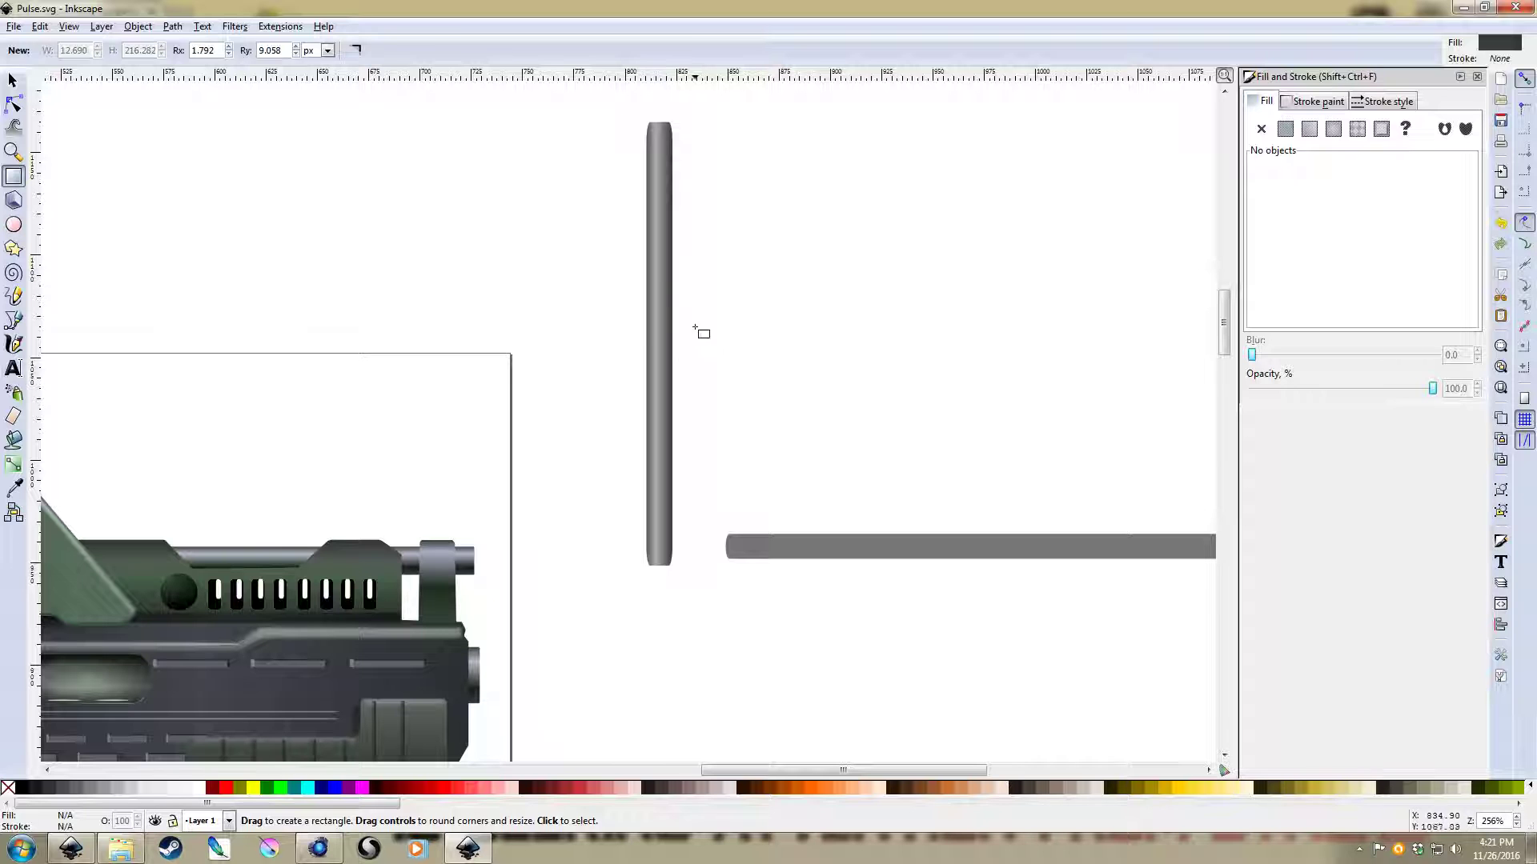
key(s)
Rotate the gradient bar 90° to horizontal and set it just above the rifle's barrel
click(658, 297)
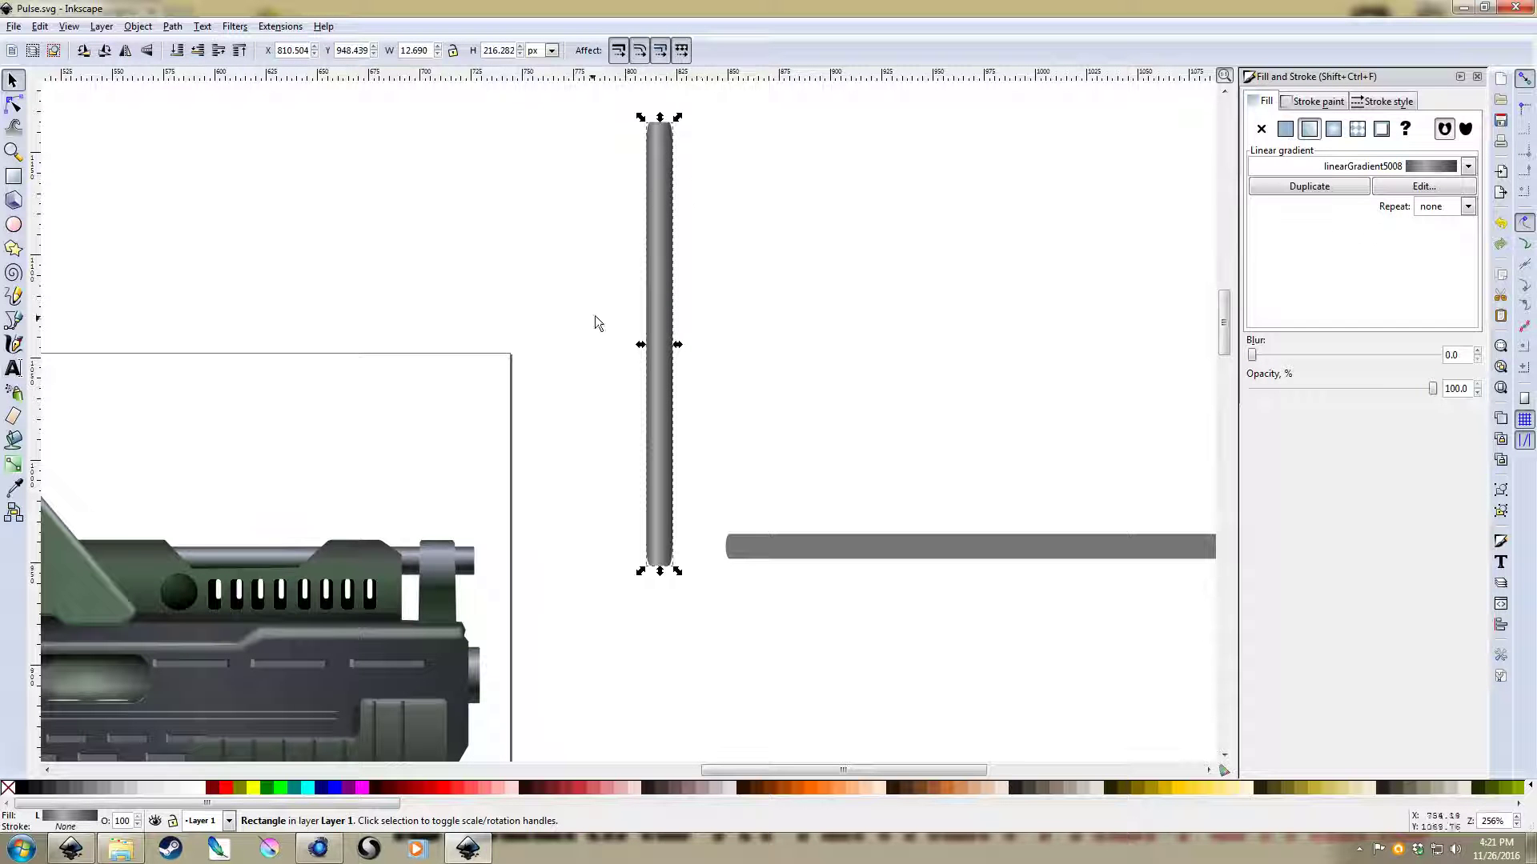
click(104, 53)
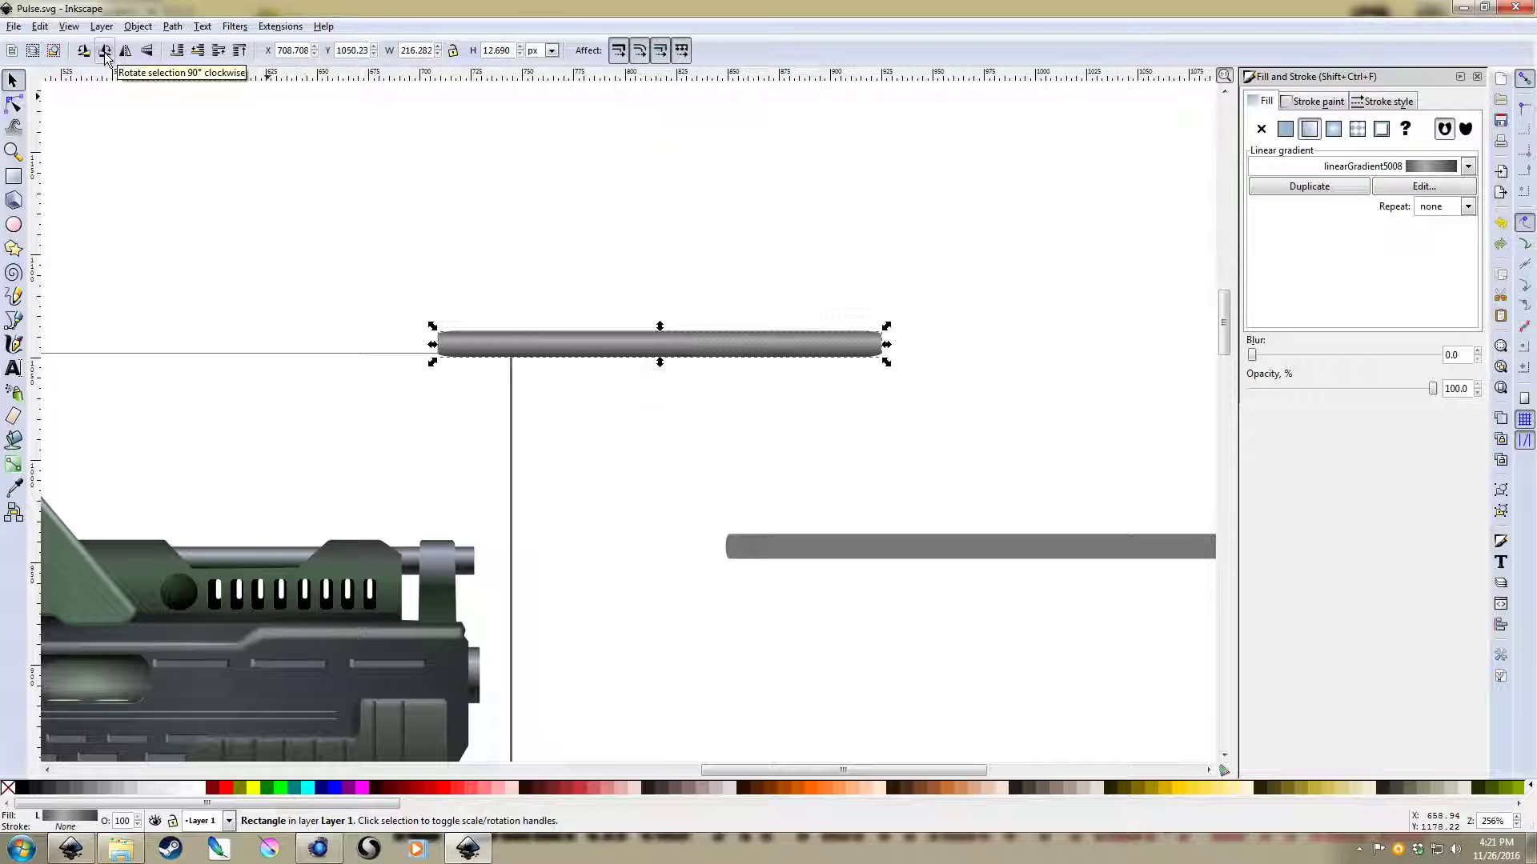
drag(787, 344, 380, 500)
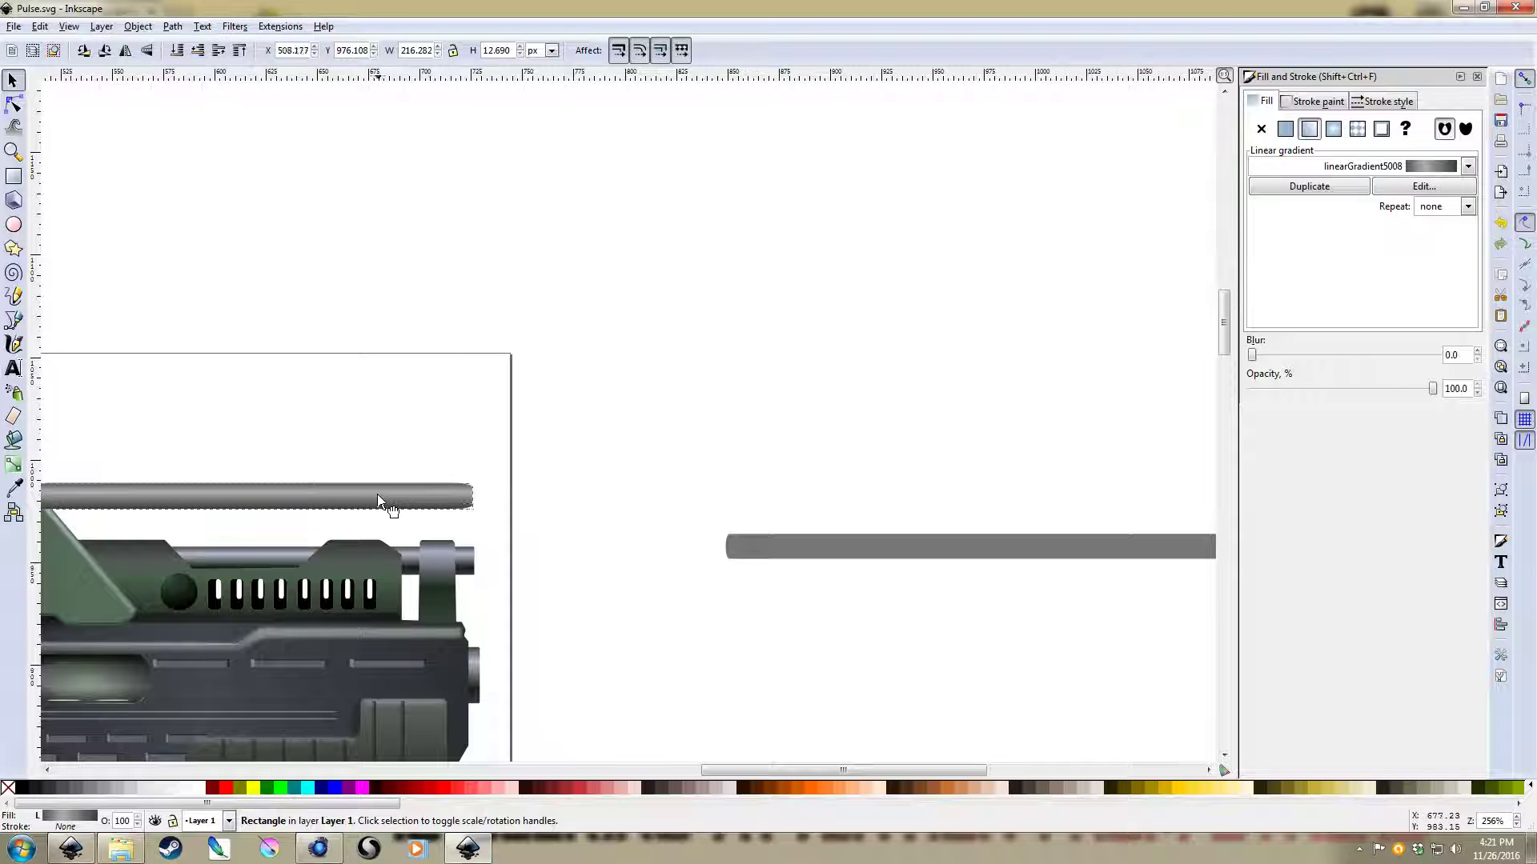
click(609, 465)
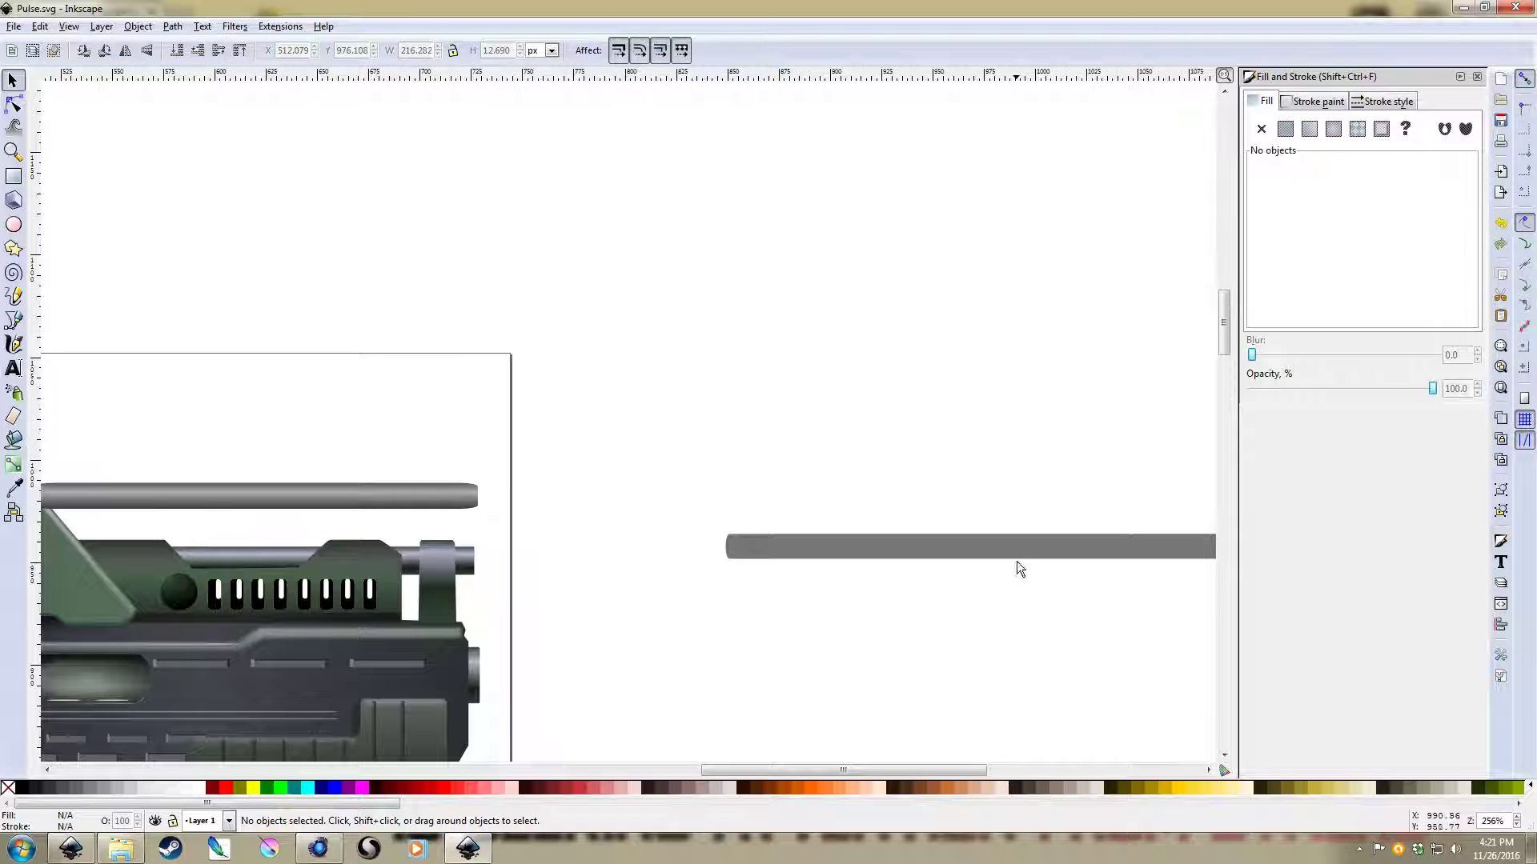
mouse_move(1018, 566)
mouse_down()
mouse_move(793, 524)
mouse_move(784, 498)
mouse_up()
click(784, 497)
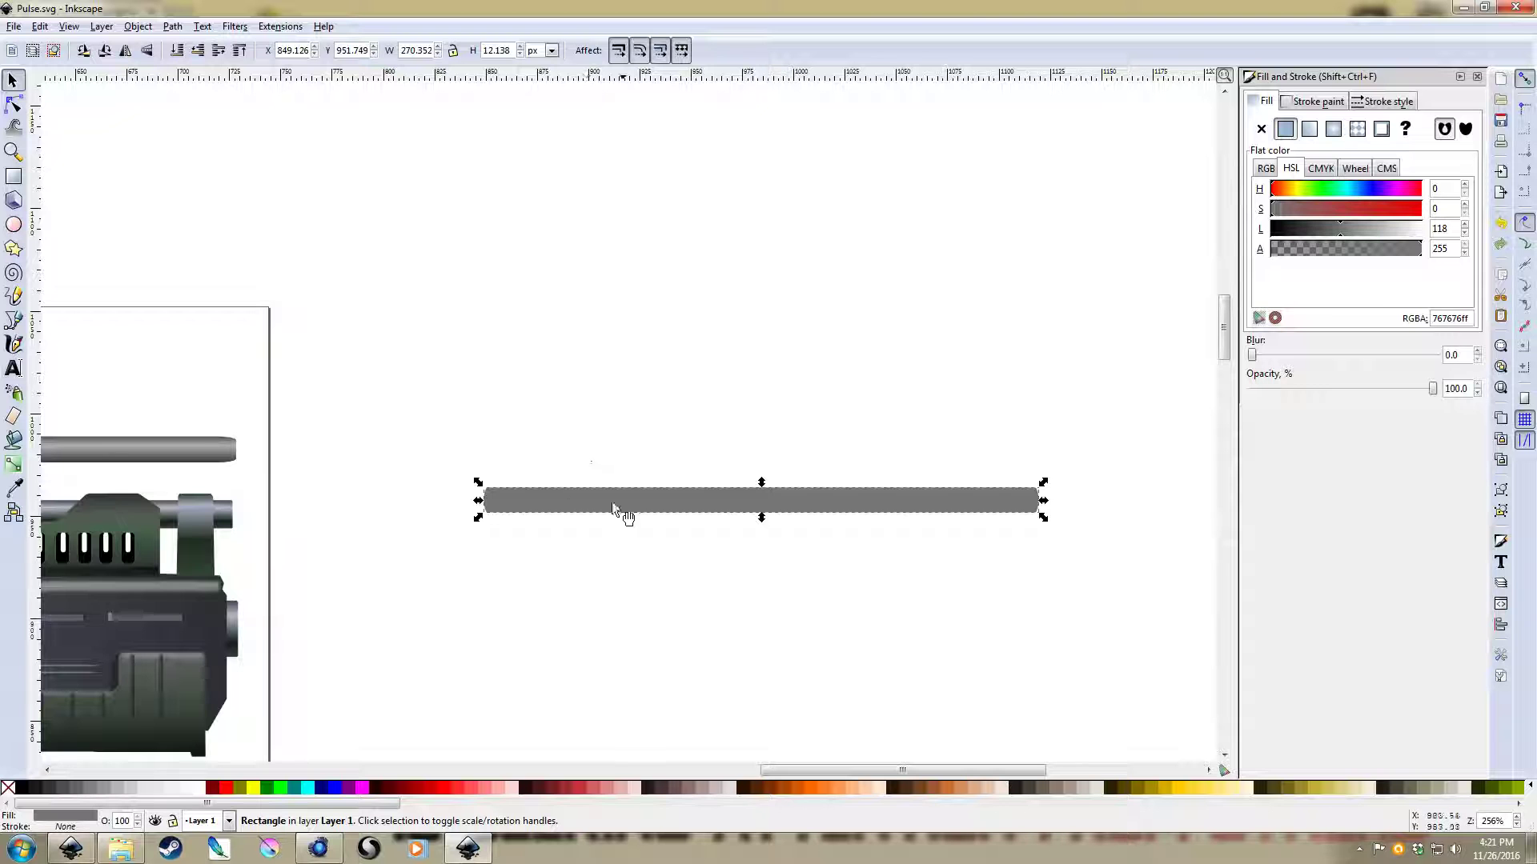
Give the long bar a fully opaque linear gradient running vertically across its height
click(1310, 129)
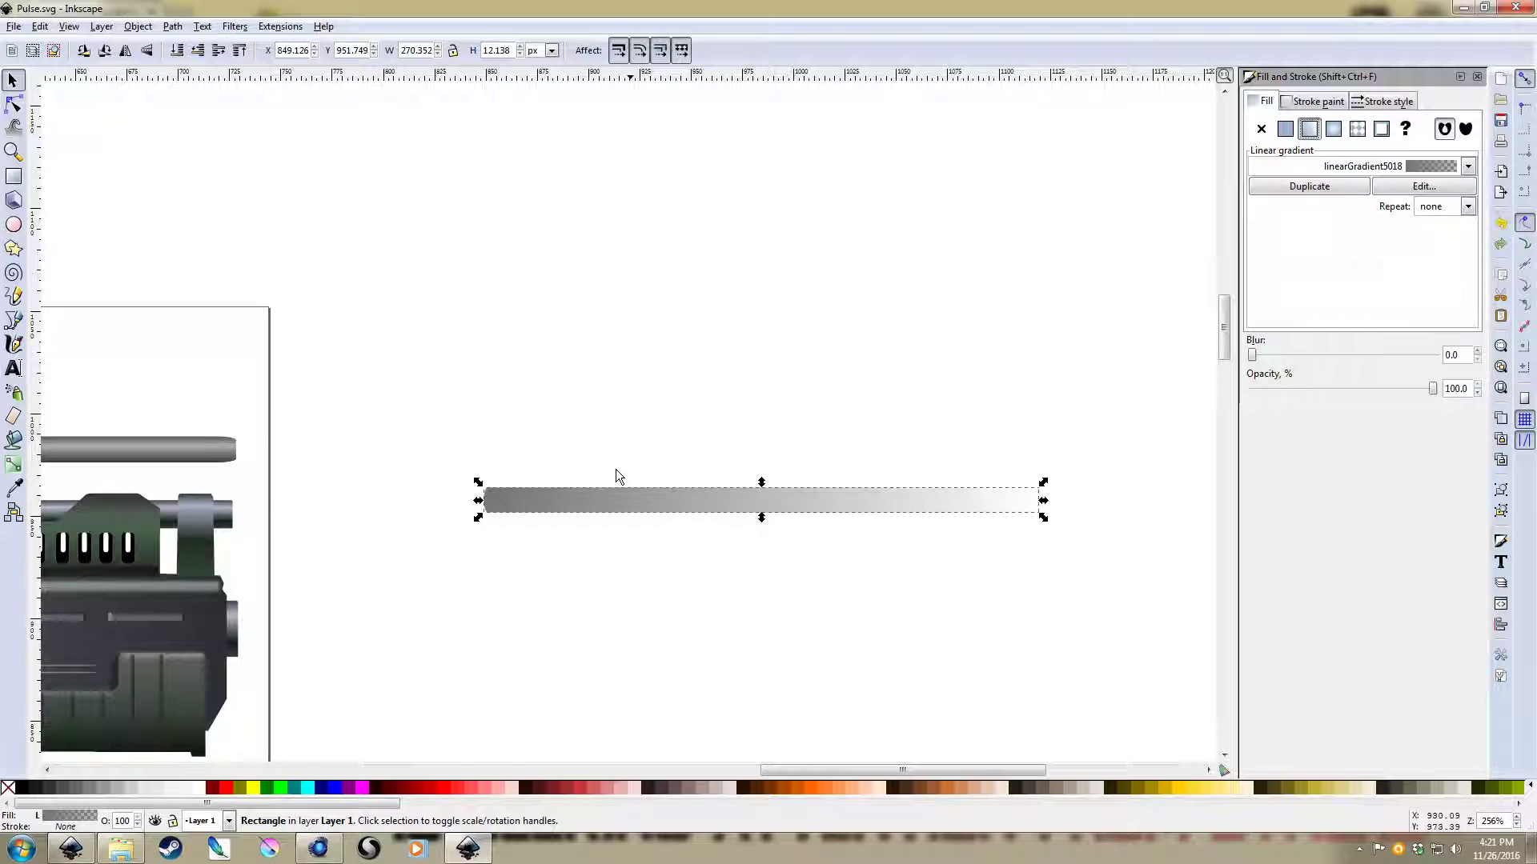
key(g)
click(1039, 502)
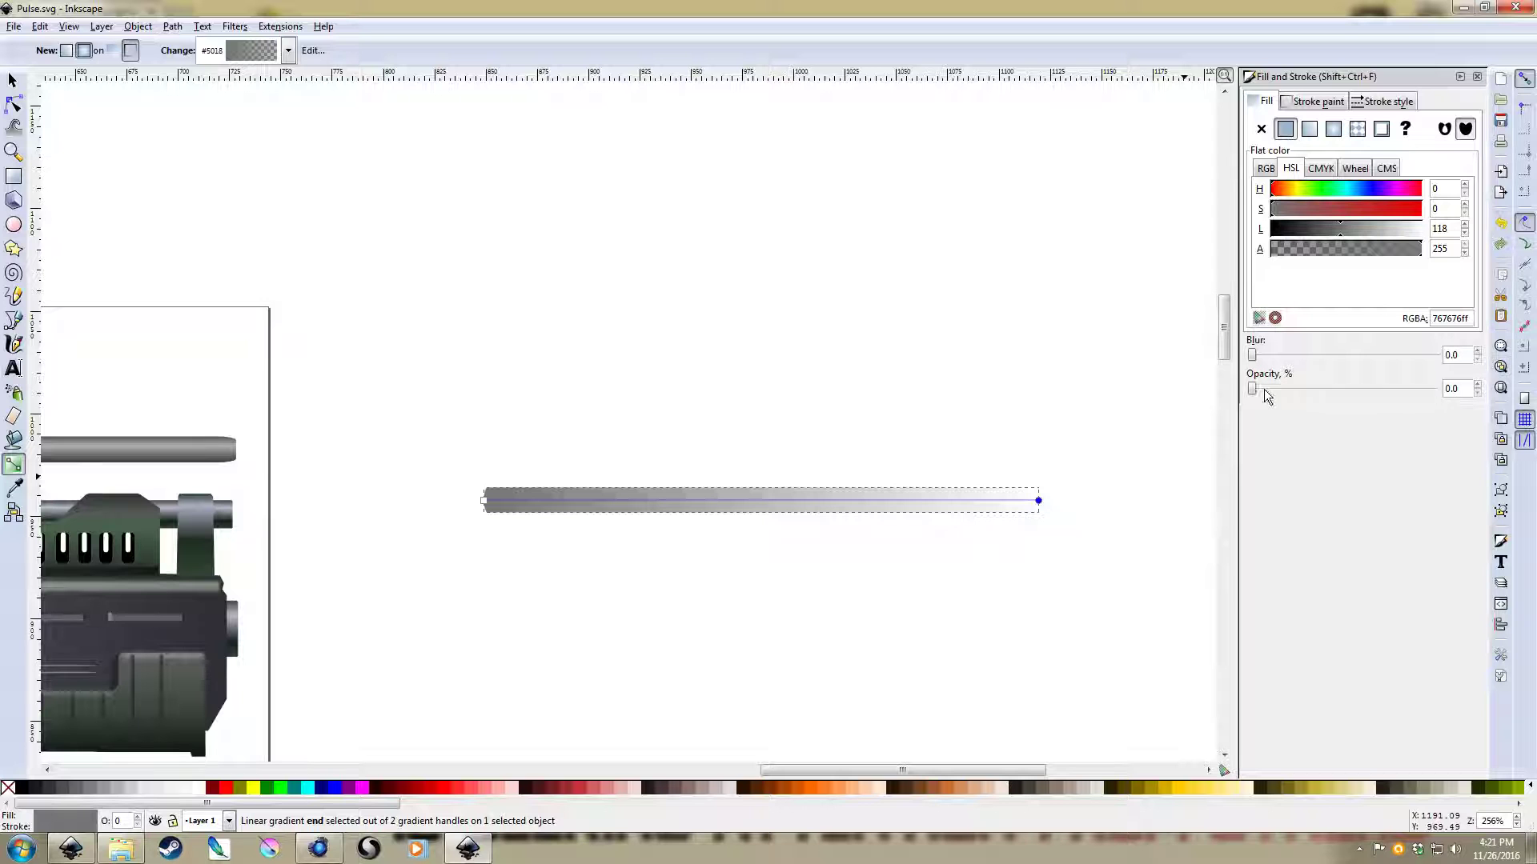
drag(1256, 389, 1525, 391)
click(1091, 461)
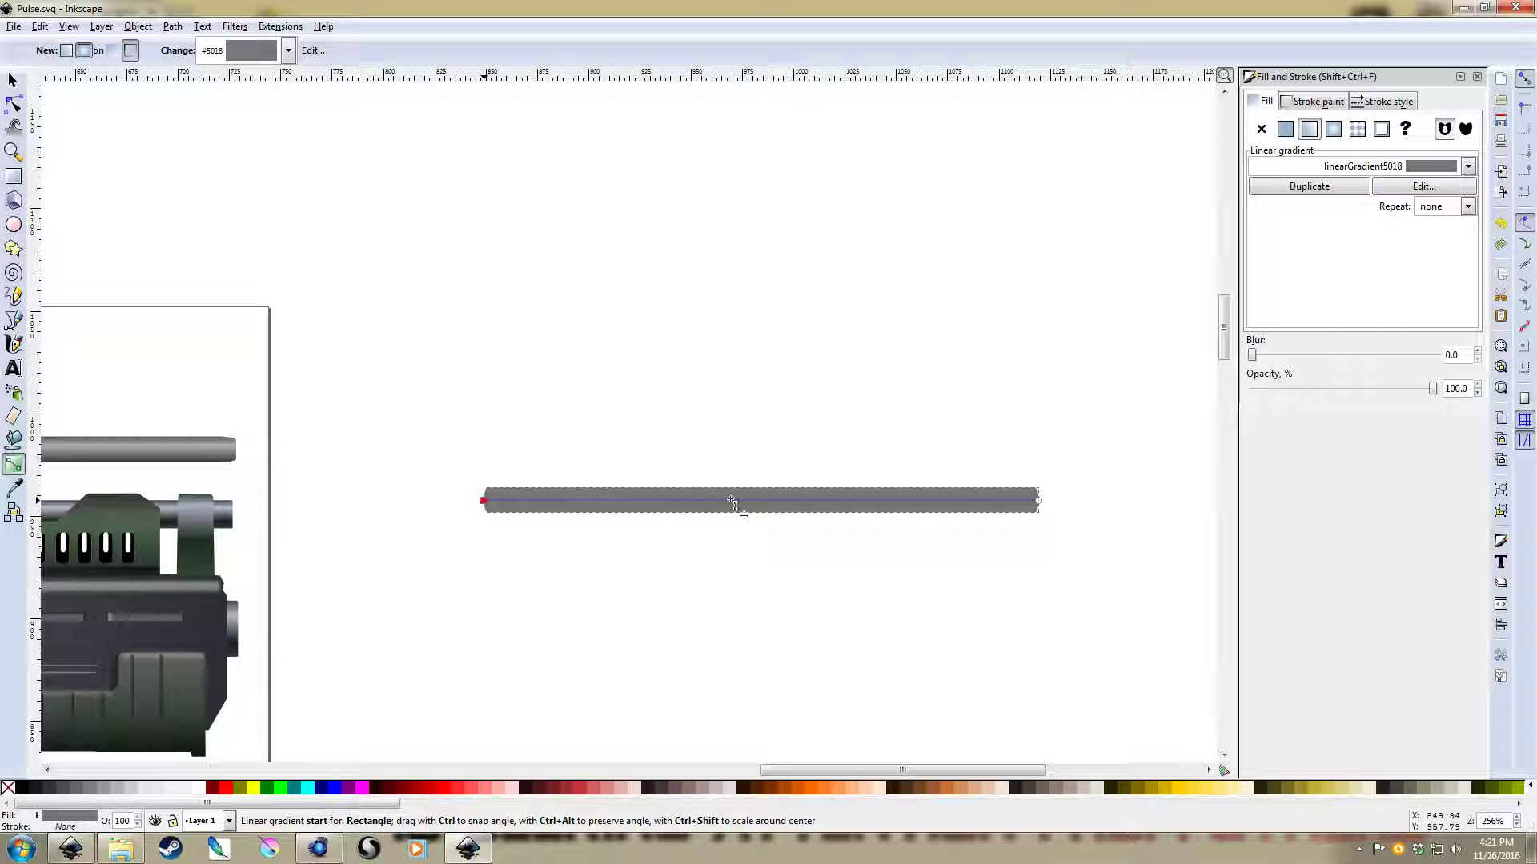
drag(730, 501, 749, 488)
drag(1039, 501, 925, 512)
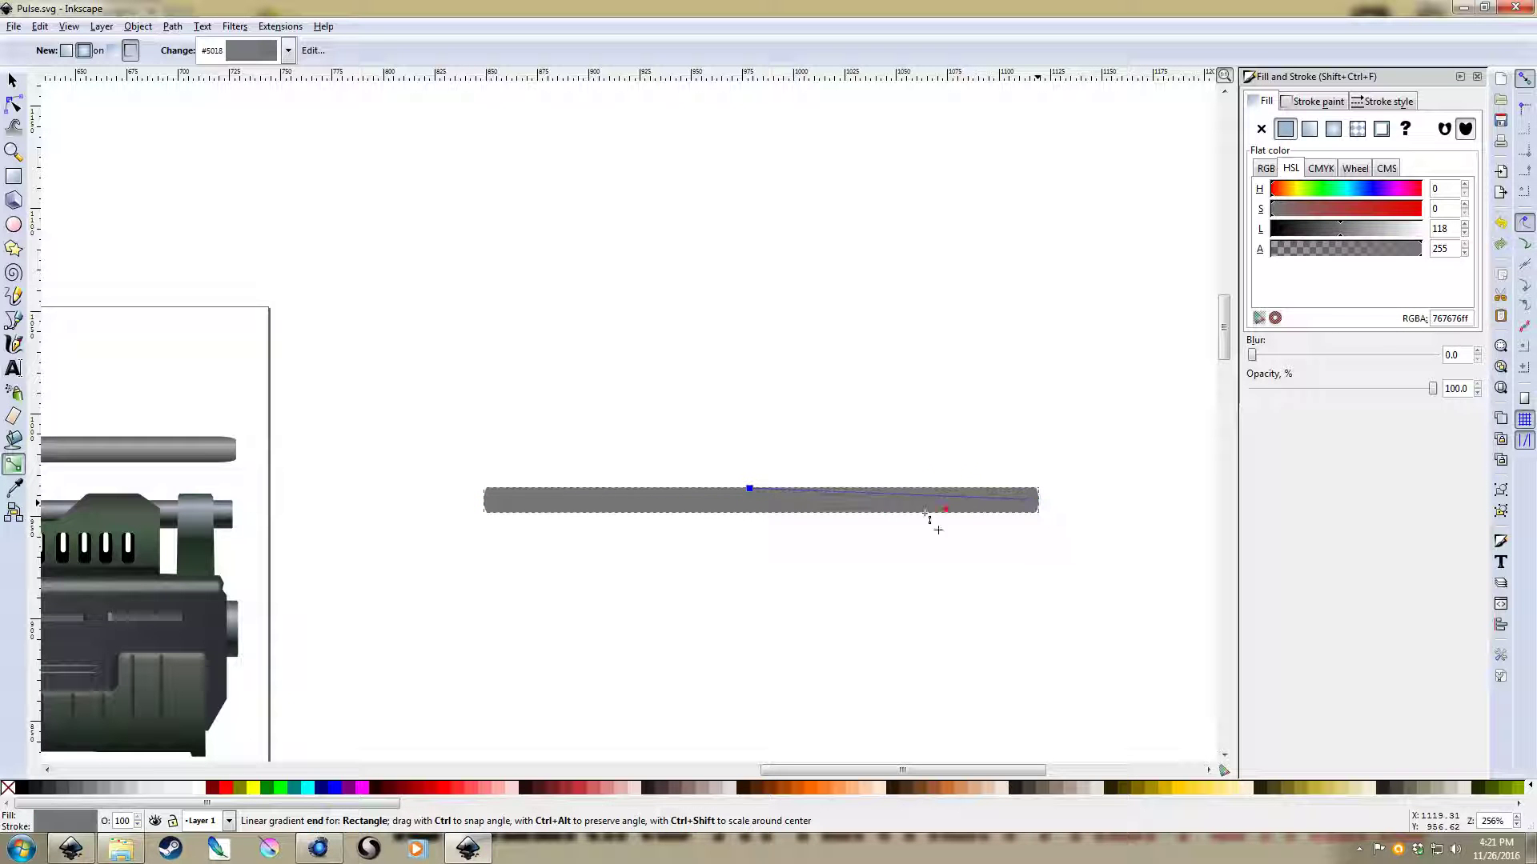
Add a middle stop at lightness 182 and darken the top and bottom stops
click(750, 512)
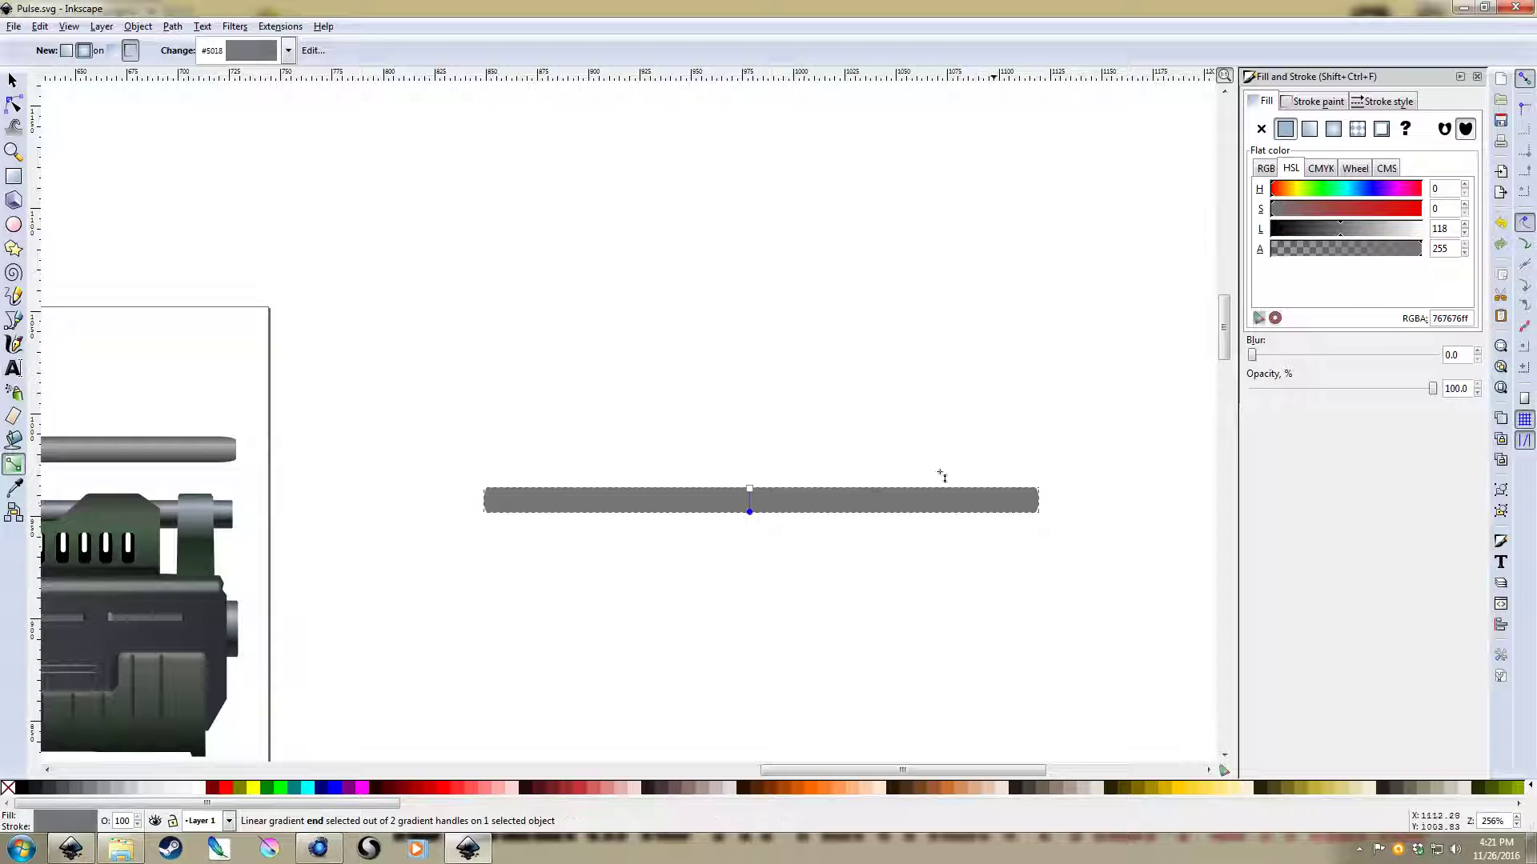
double_click(750, 500)
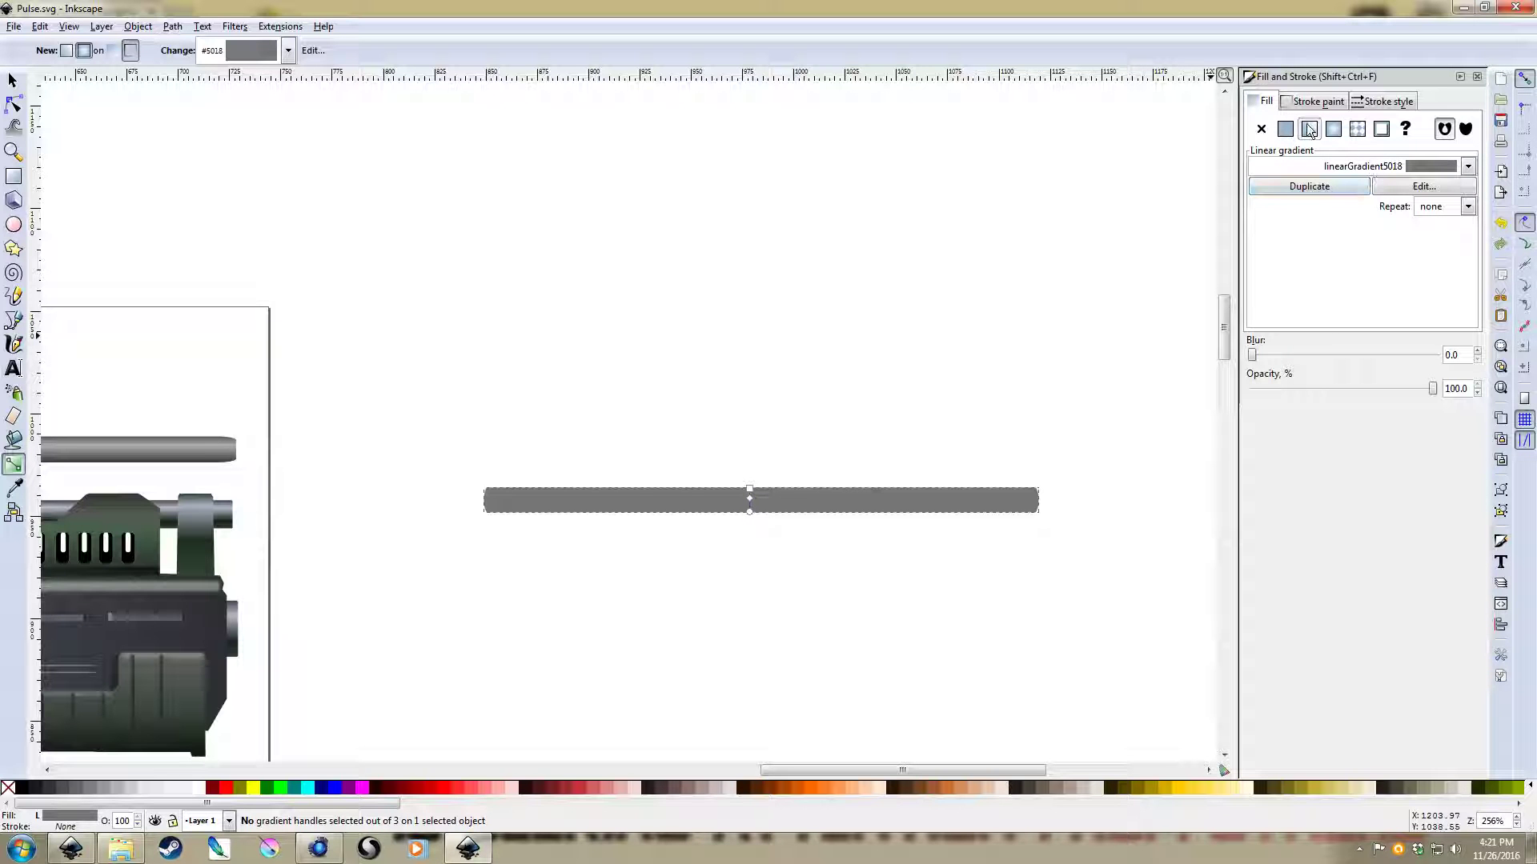
click(749, 497)
click(1377, 231)
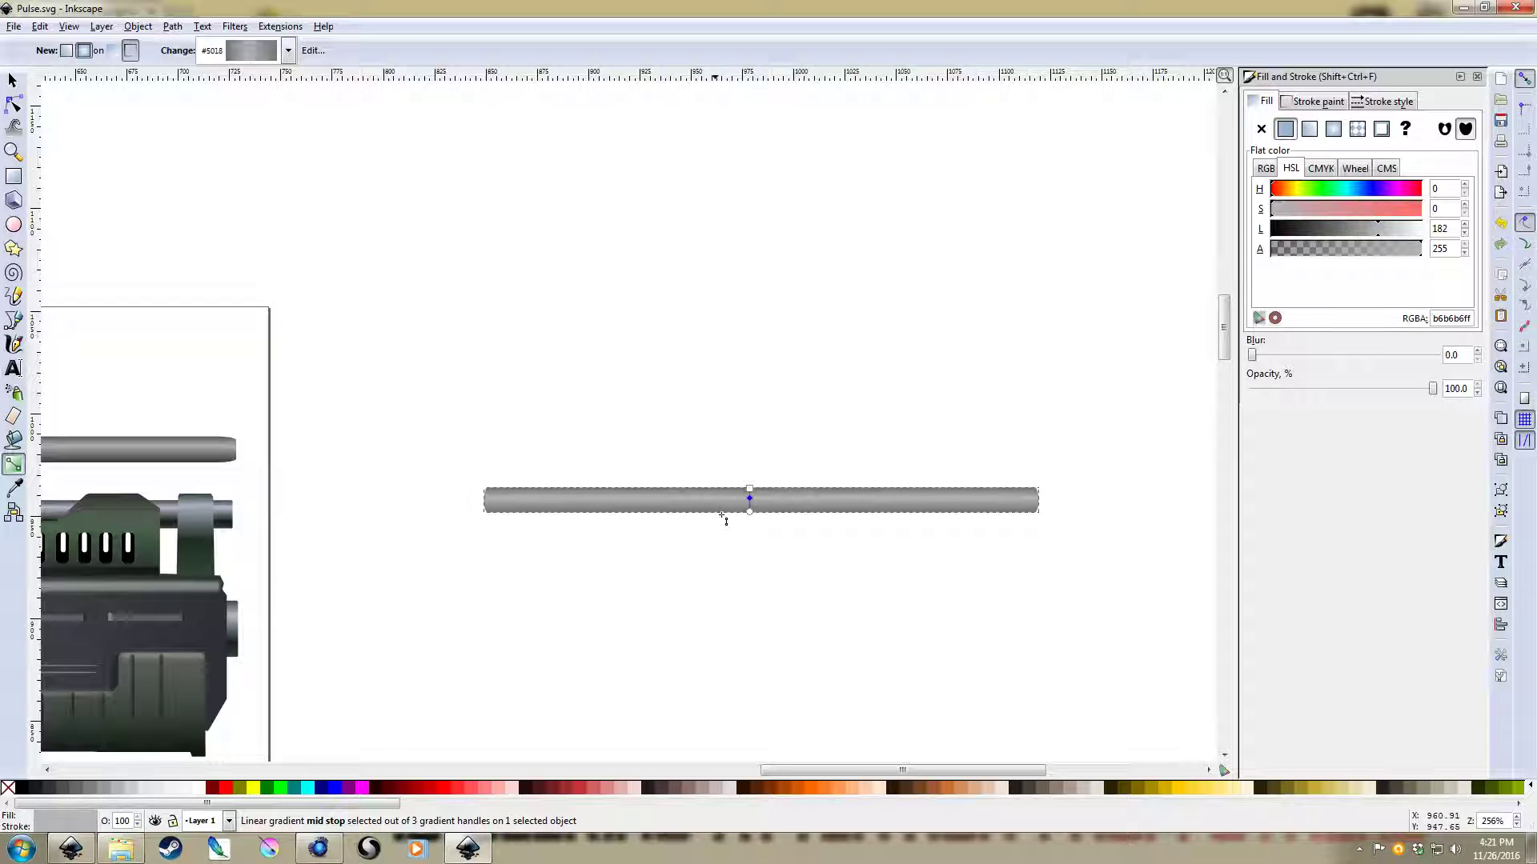
click(749, 489)
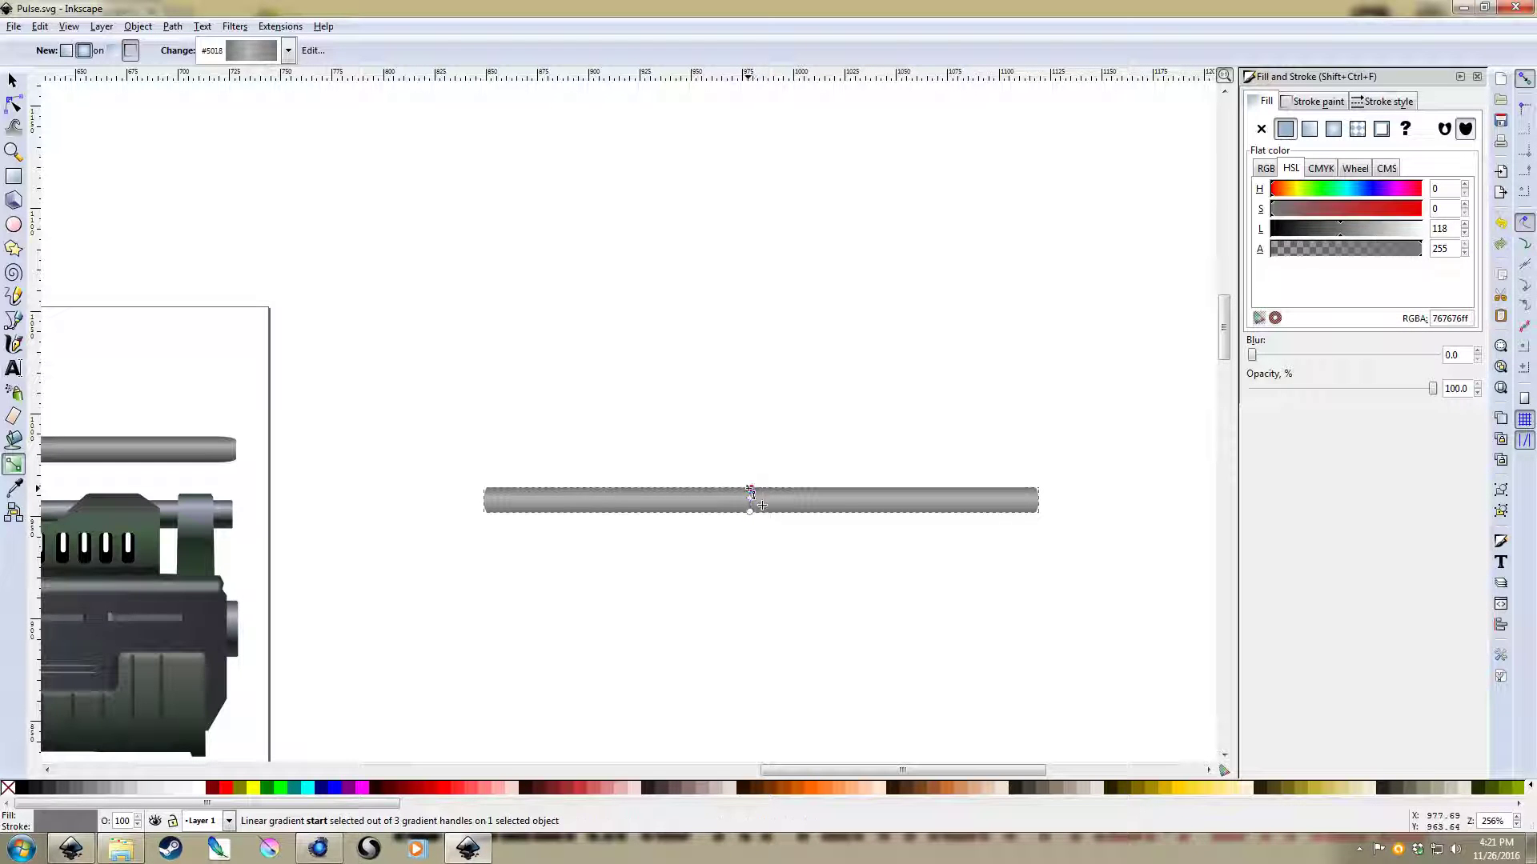
click(1317, 230)
click(749, 513)
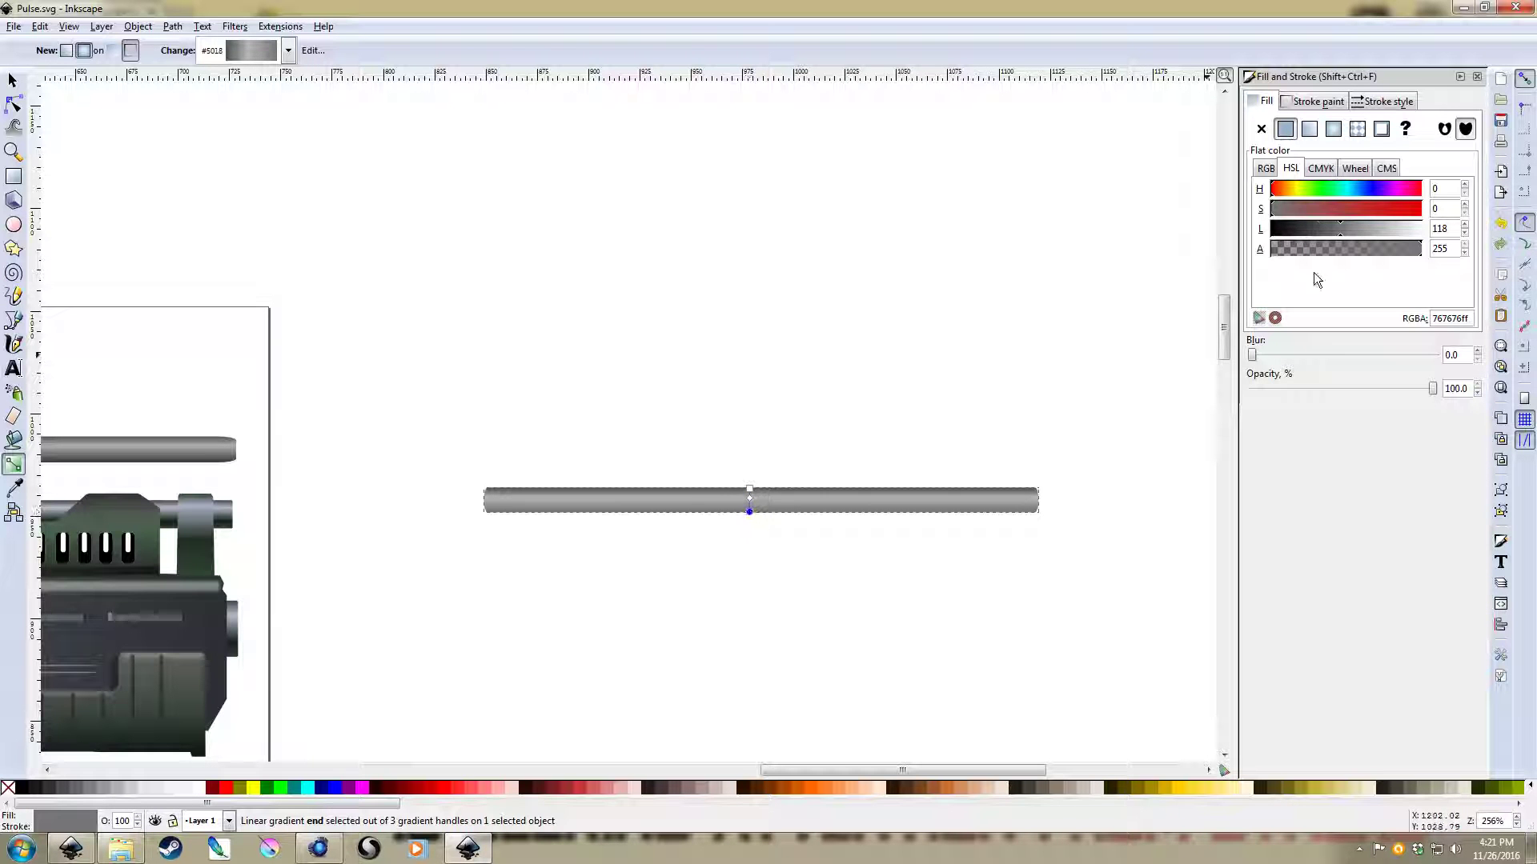
click(1314, 231)
key(s)
click(847, 394)
drag(831, 565, 1153, 503)
scroll(872, 538, down, 1)
scroll(924, 530, right, 3)
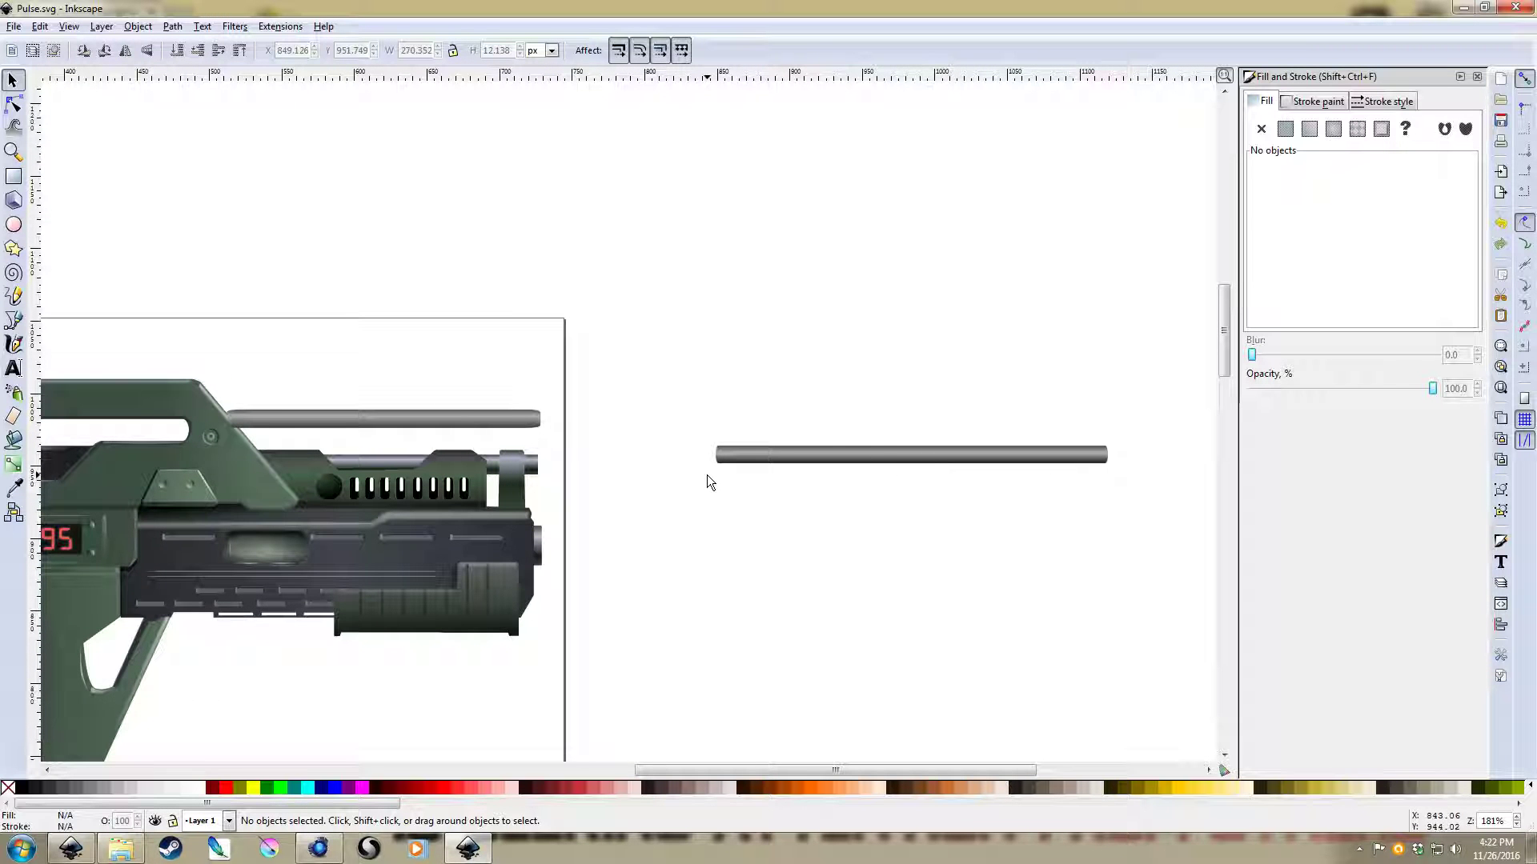
Delete the new gradient bar, then move the rifle's top bar off the page and rotate it upright 90°
click(897, 457)
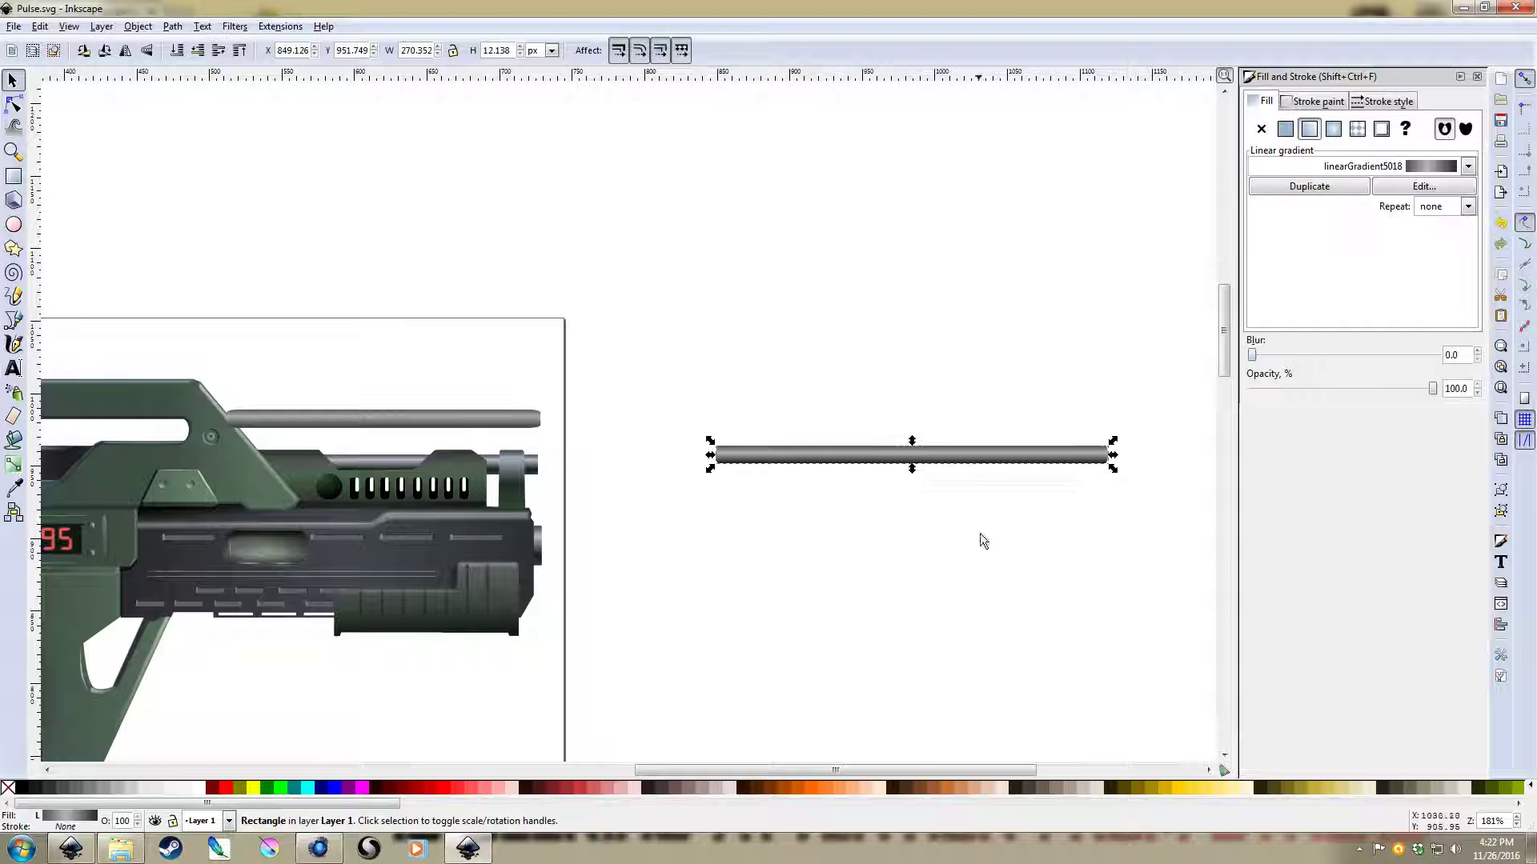
ctrl+scroll(948, 462, up, 3)
key(g)
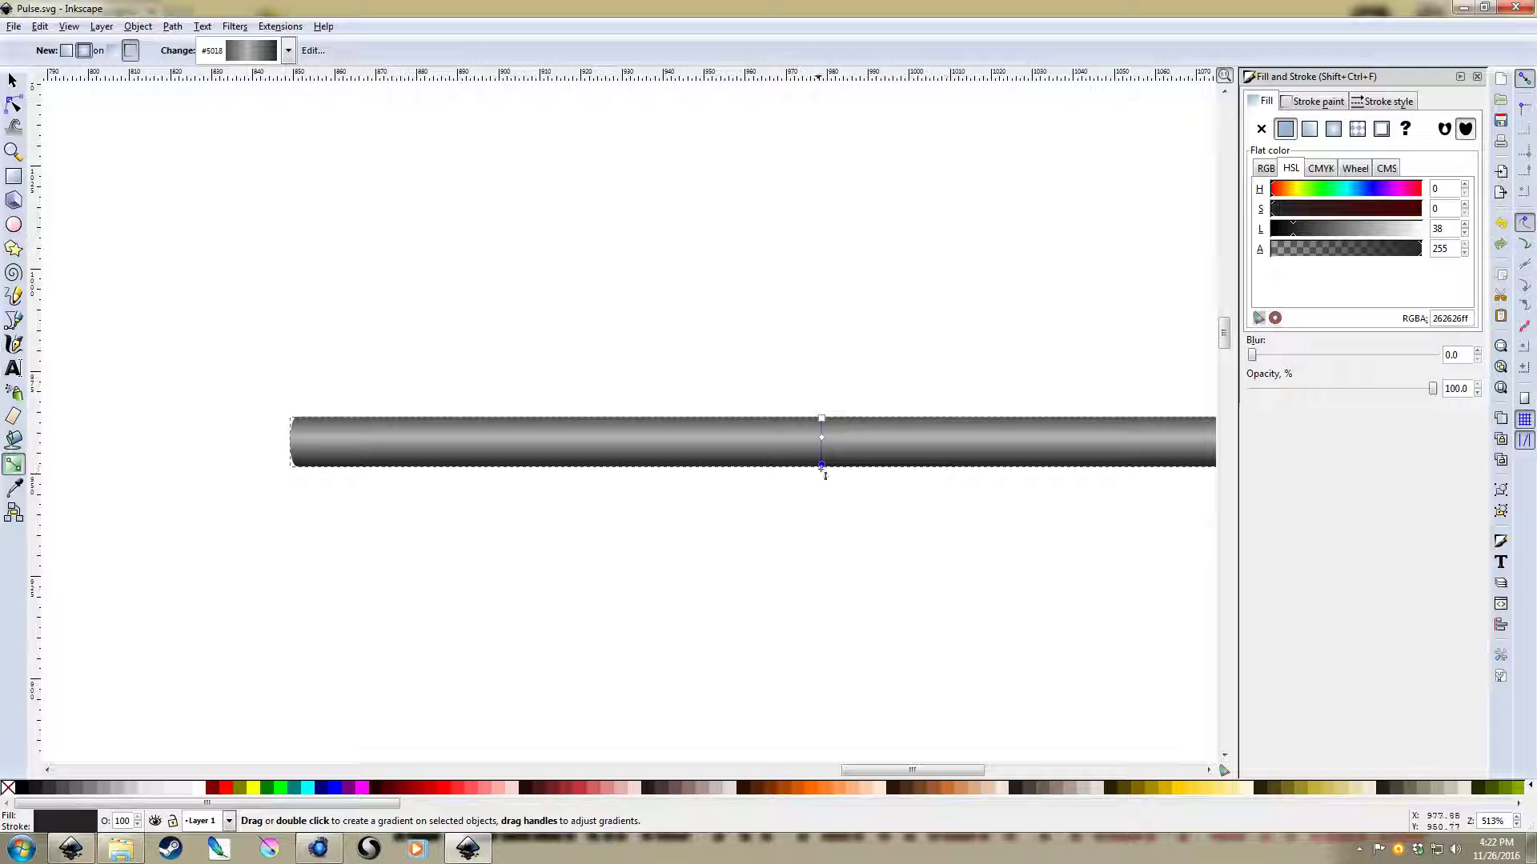
mouse_move(822, 466)
mouse_down()
mouse_move(902, 439)
mouse_move(857, 470)
mouse_move(801, 467)
mouse_move(824, 477)
mouse_up()
key(s)
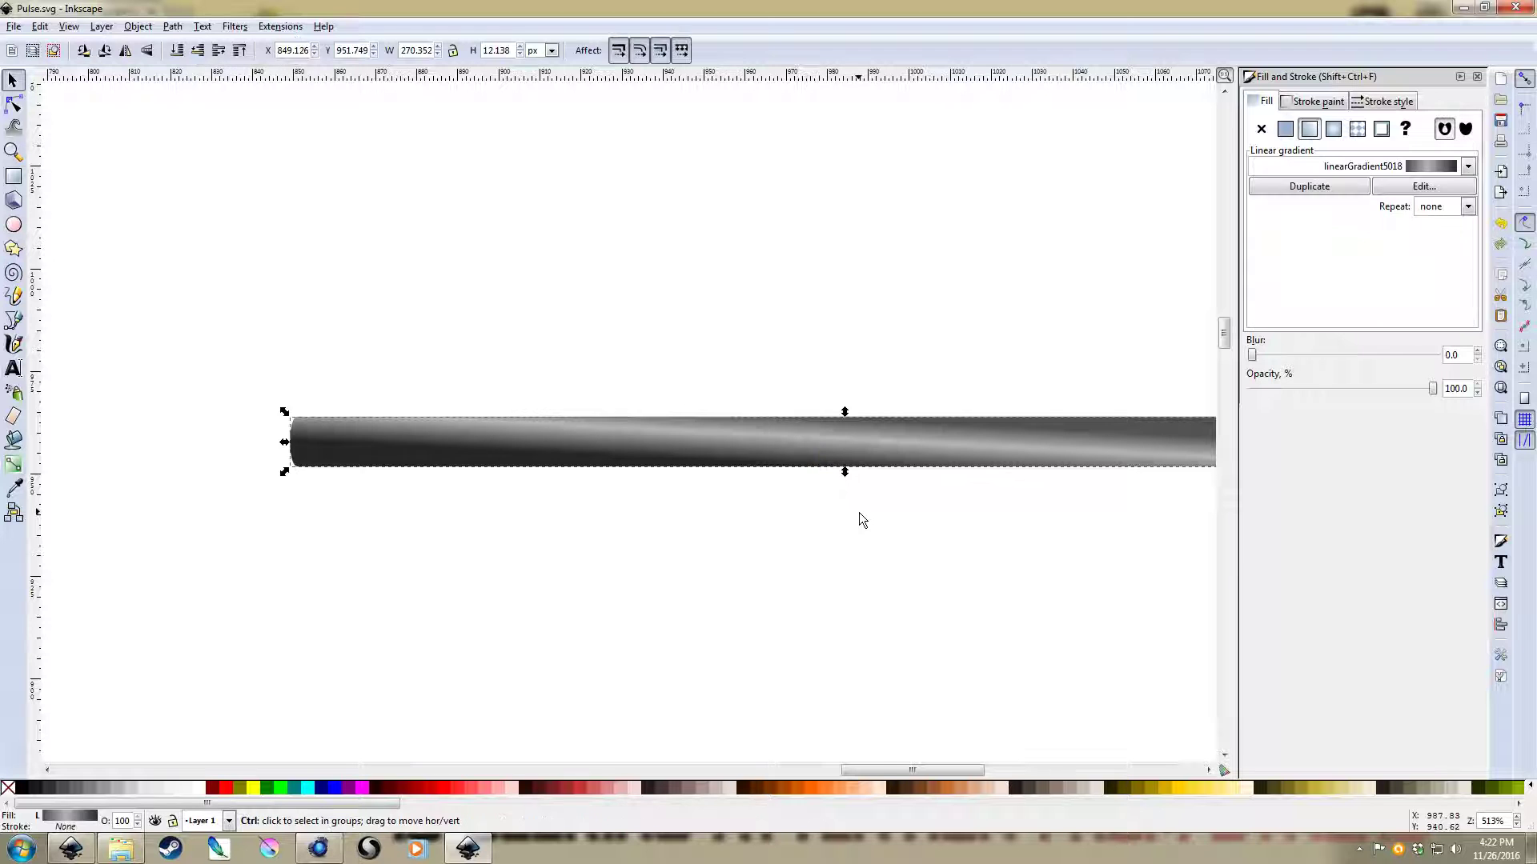
ctrl+scroll(860, 519, down, 2)
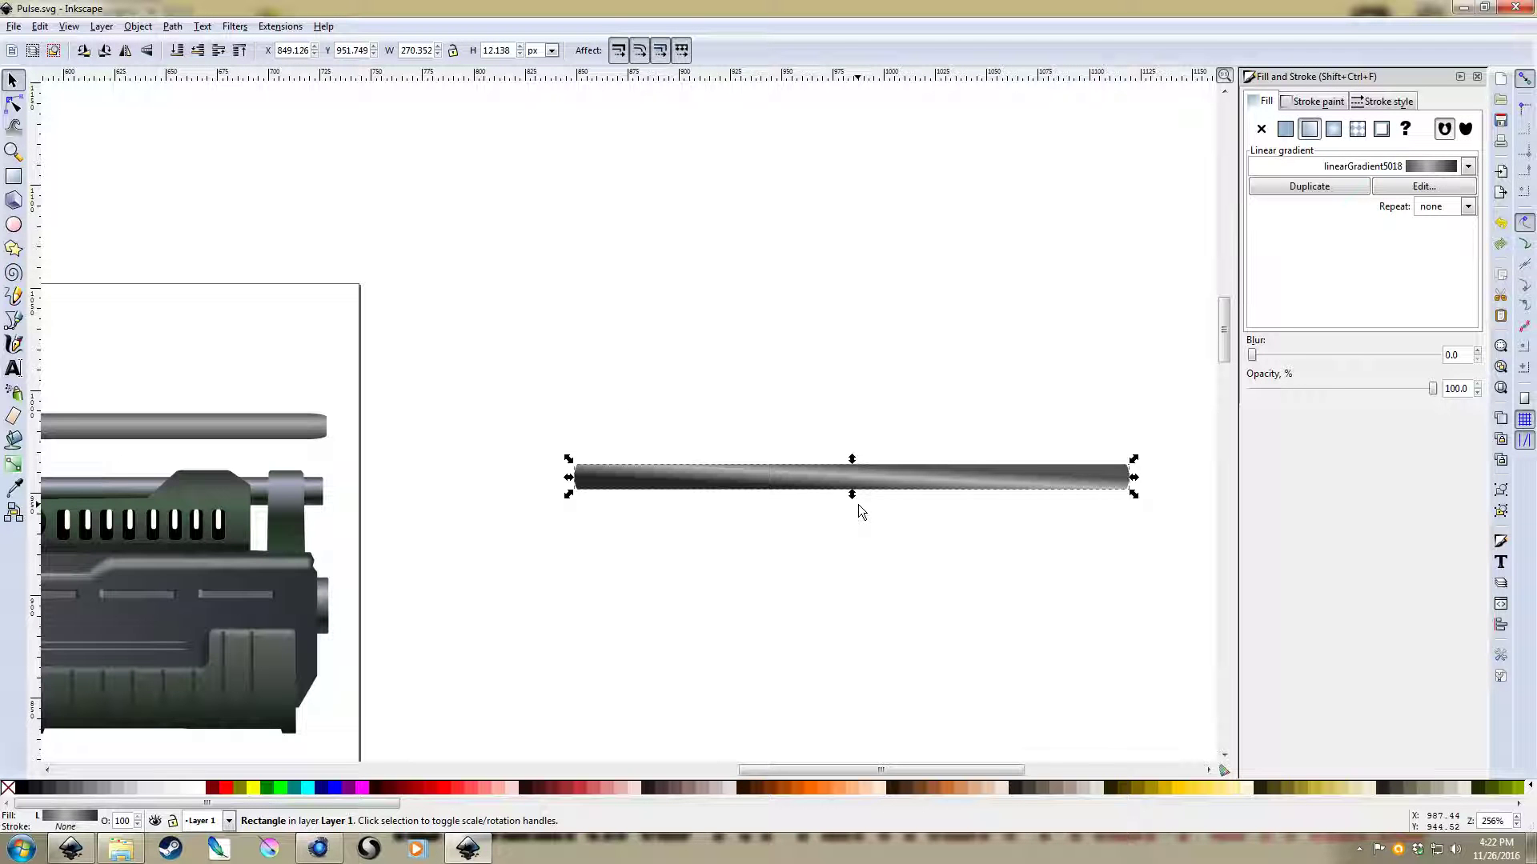
key(Delete)
drag(242, 424, 726, 339)
click(103, 52)
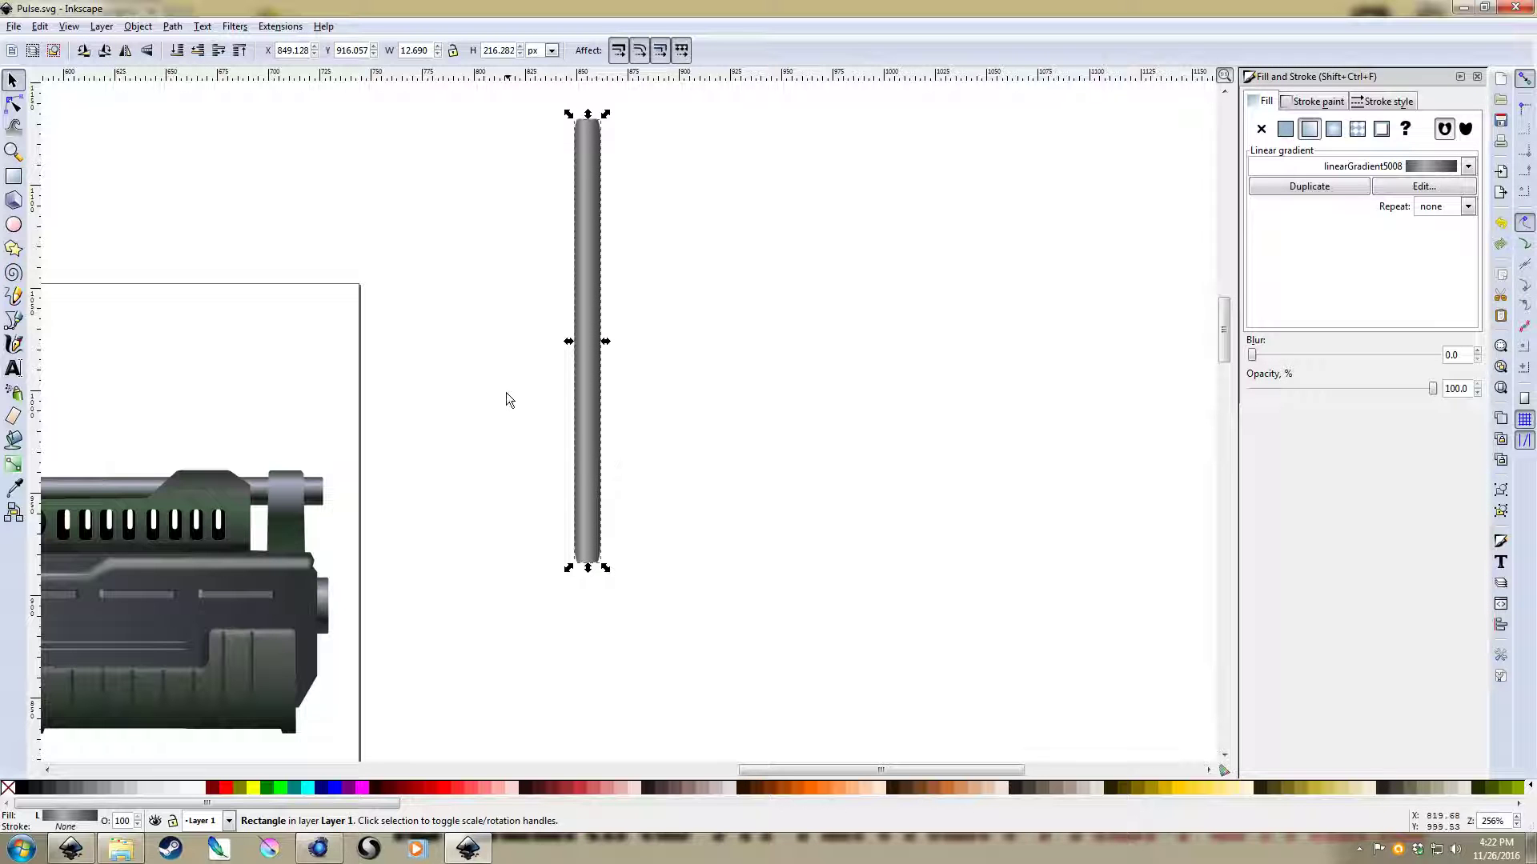
Lay the rod horizontal above the rifle's upper body and raise its mid-stop lightness from 175 to 194
click(104, 50)
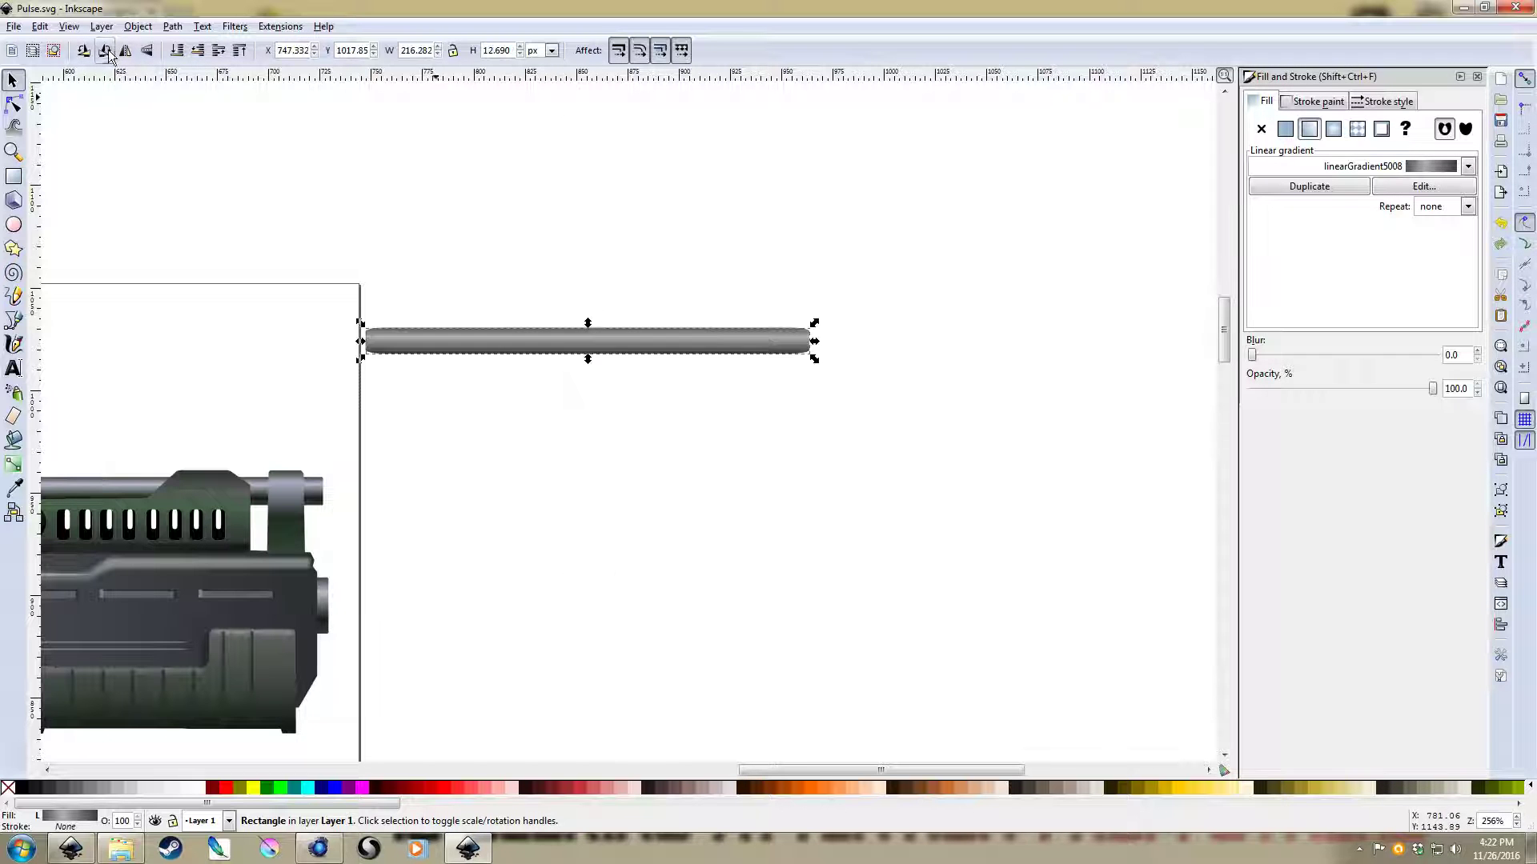
drag(497, 502, 781, 460)
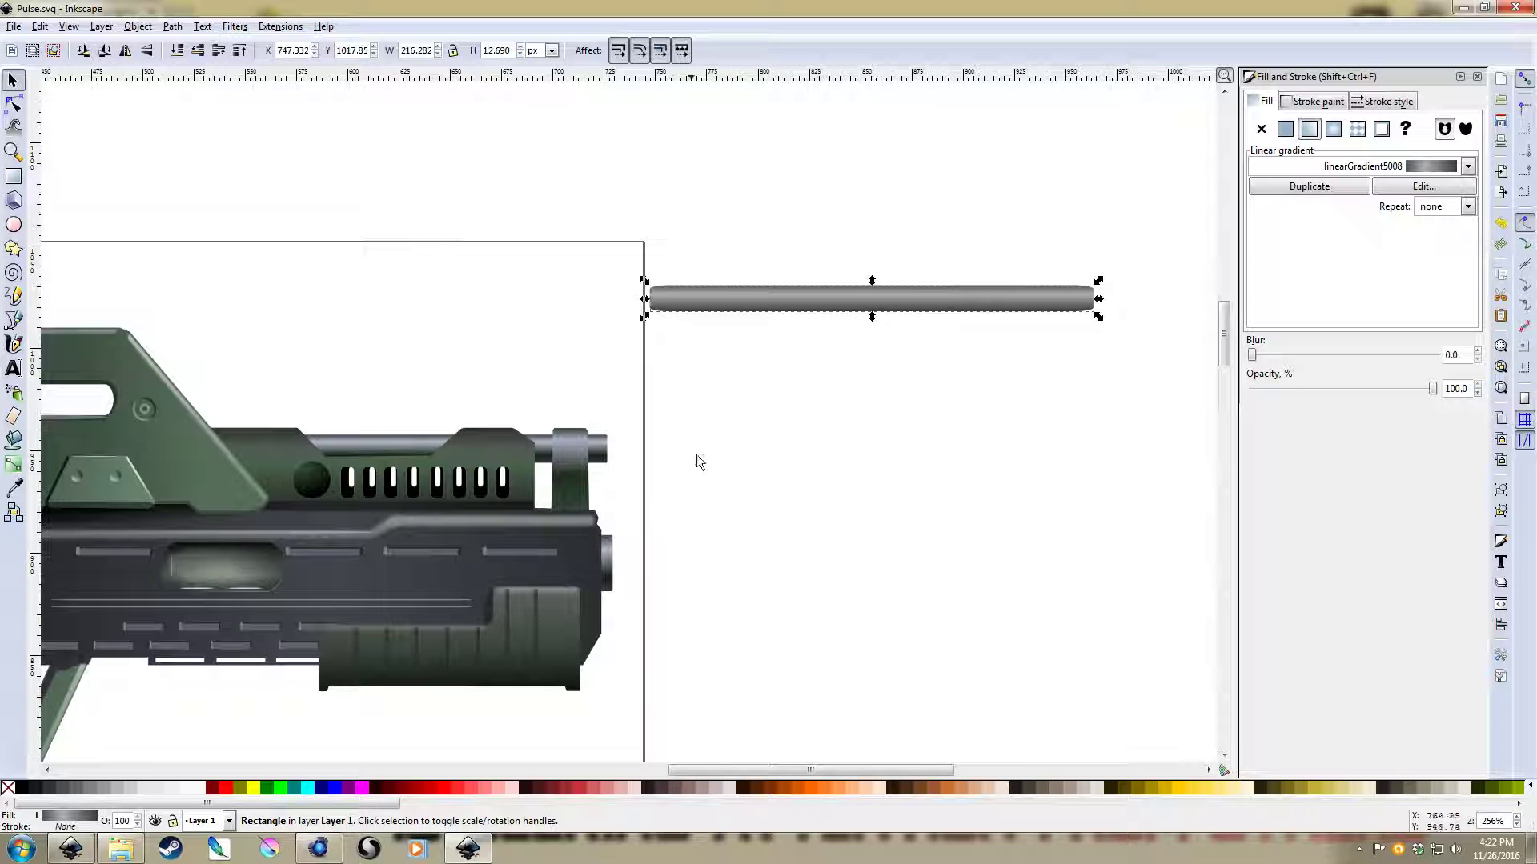
drag(929, 310, 434, 346)
scroll(869, 378, left, 5)
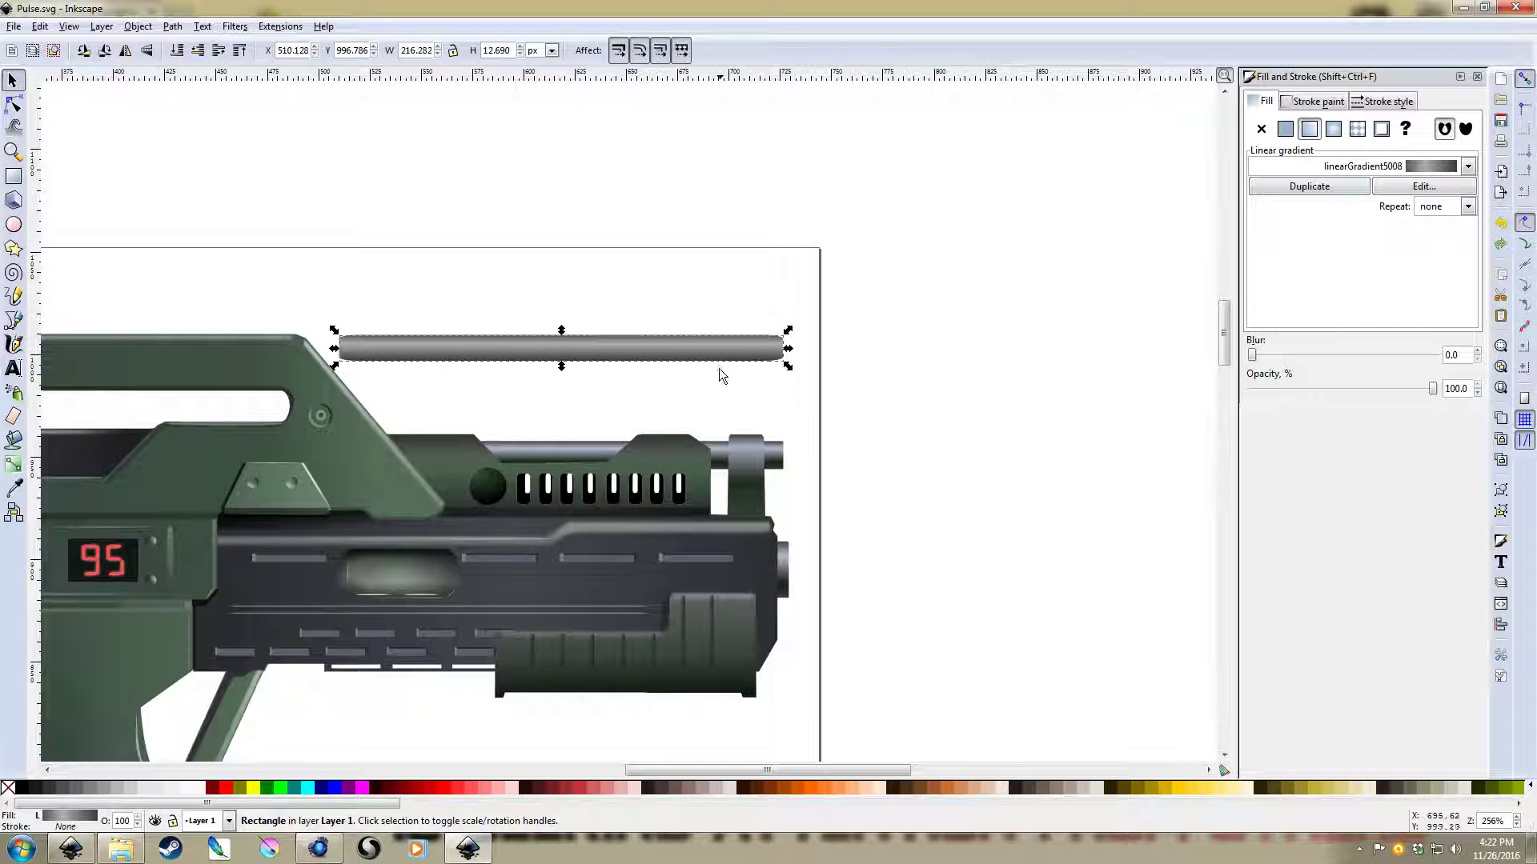
key(g)
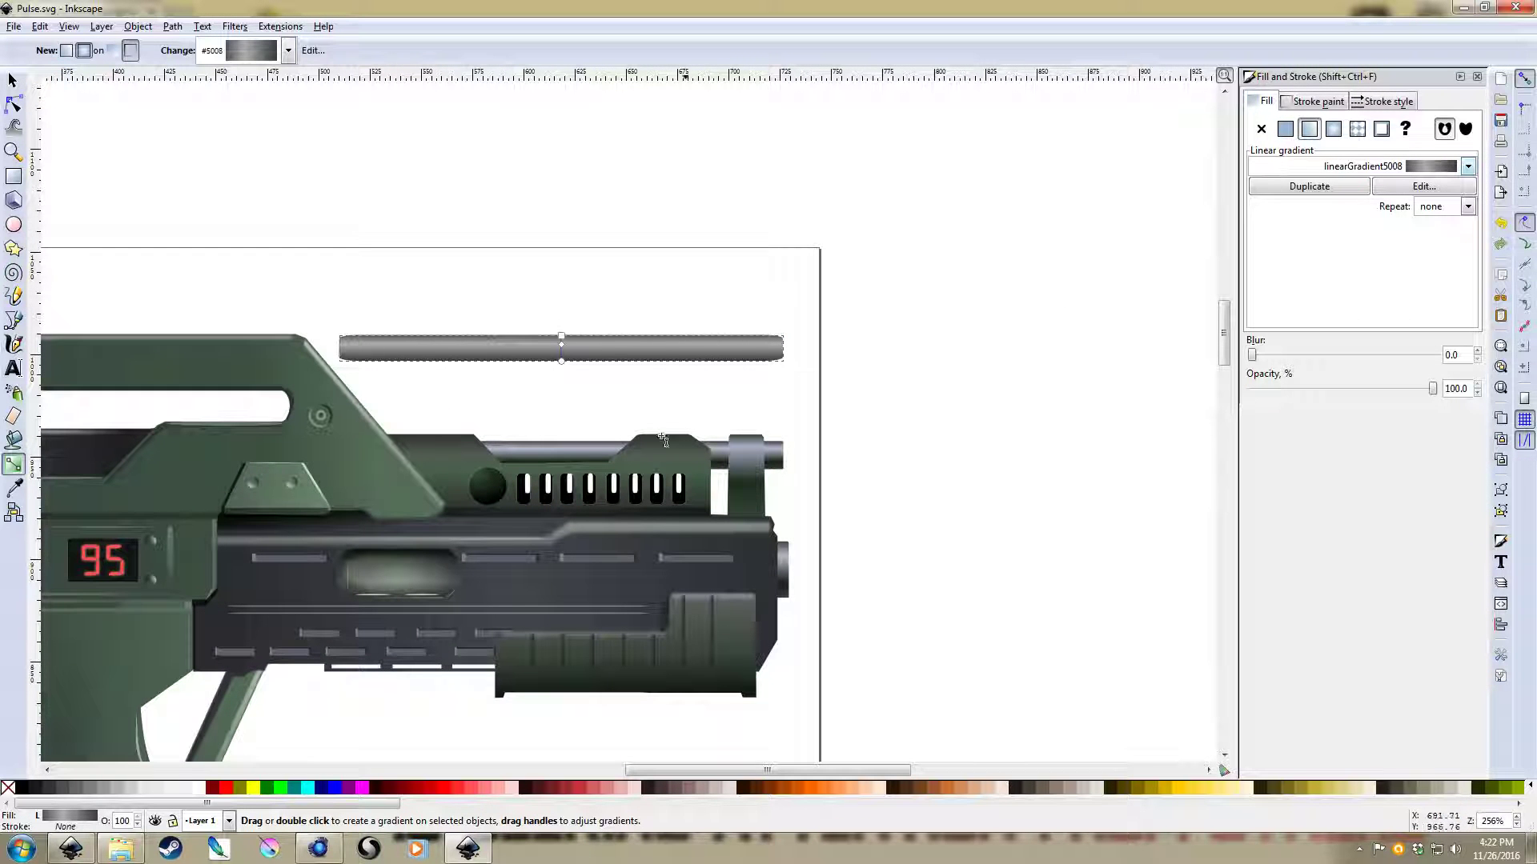
click(562, 345)
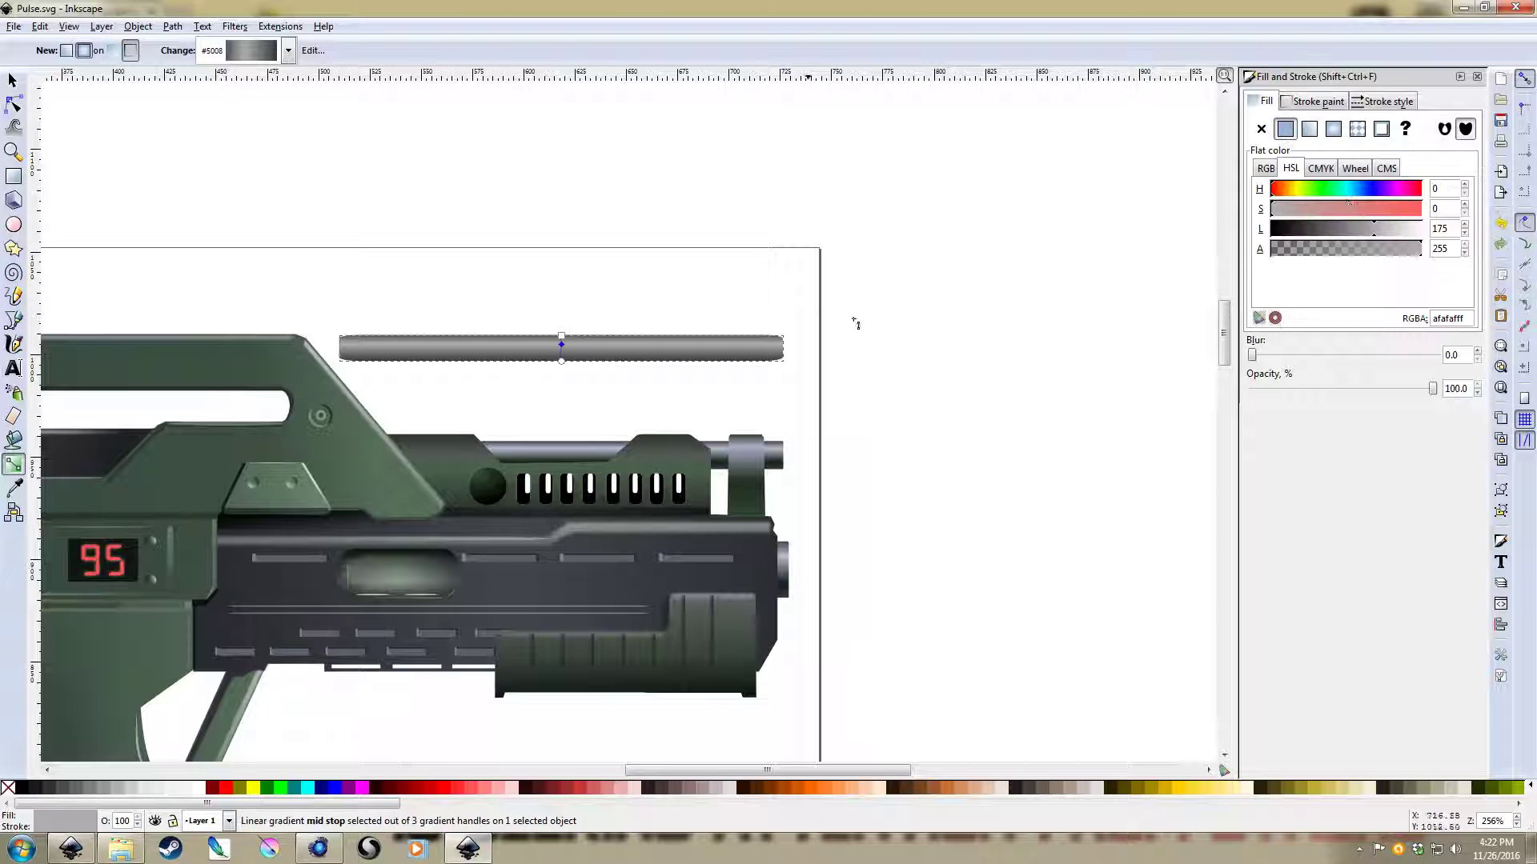
click(1383, 234)
key(s)
click(817, 422)
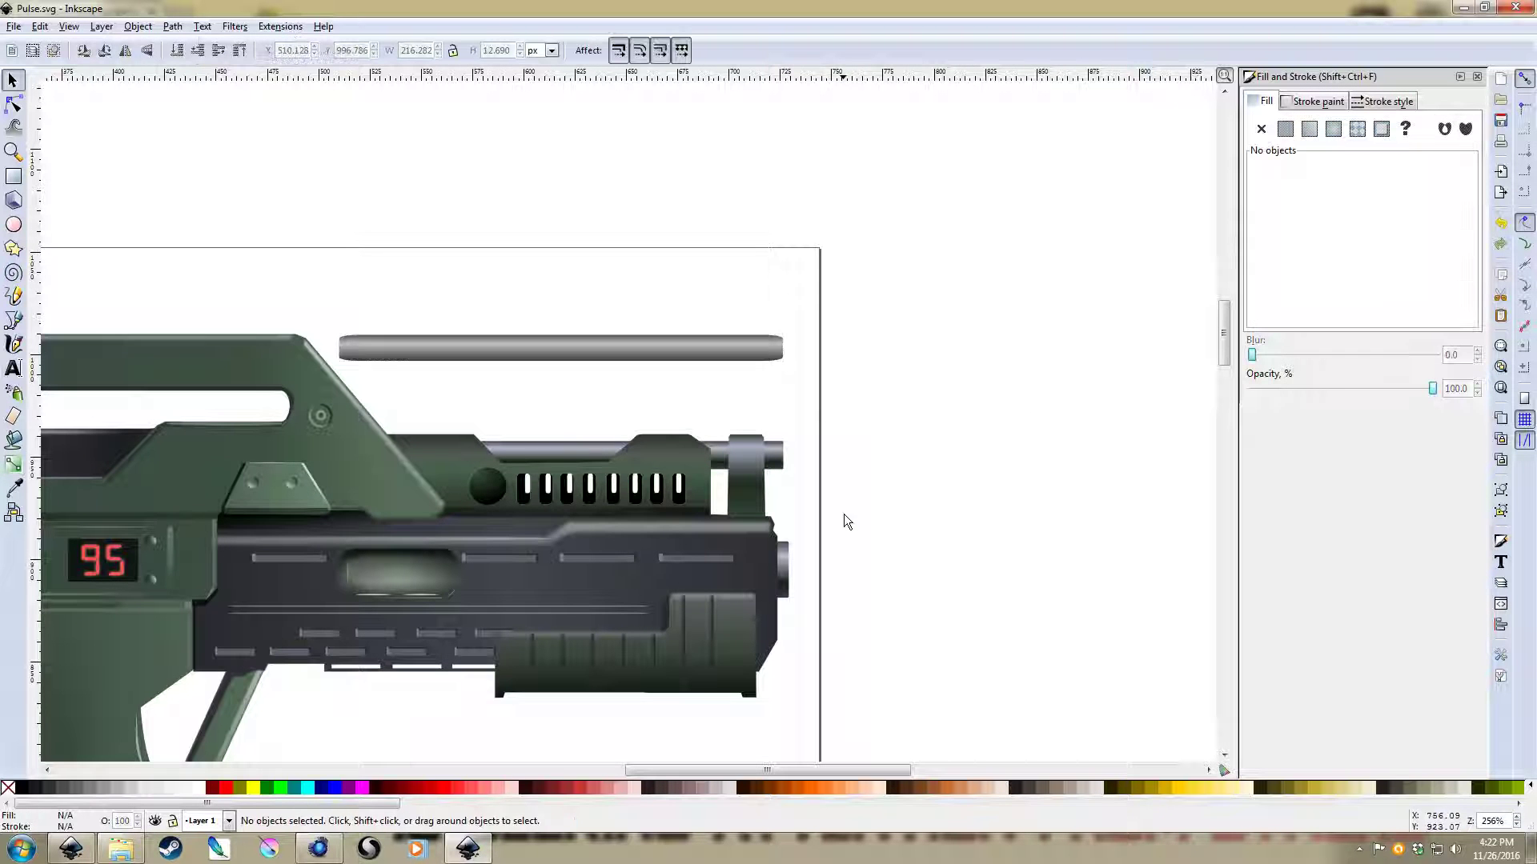
scroll(844, 515, down, 2)
Change the upper receiver's gradient start stop hue from 119 to 152 for a blue-grey tone
drag(875, 506, 1129, 482)
scroll(810, 516, up, 2)
scroll(618, 464, left, 3)
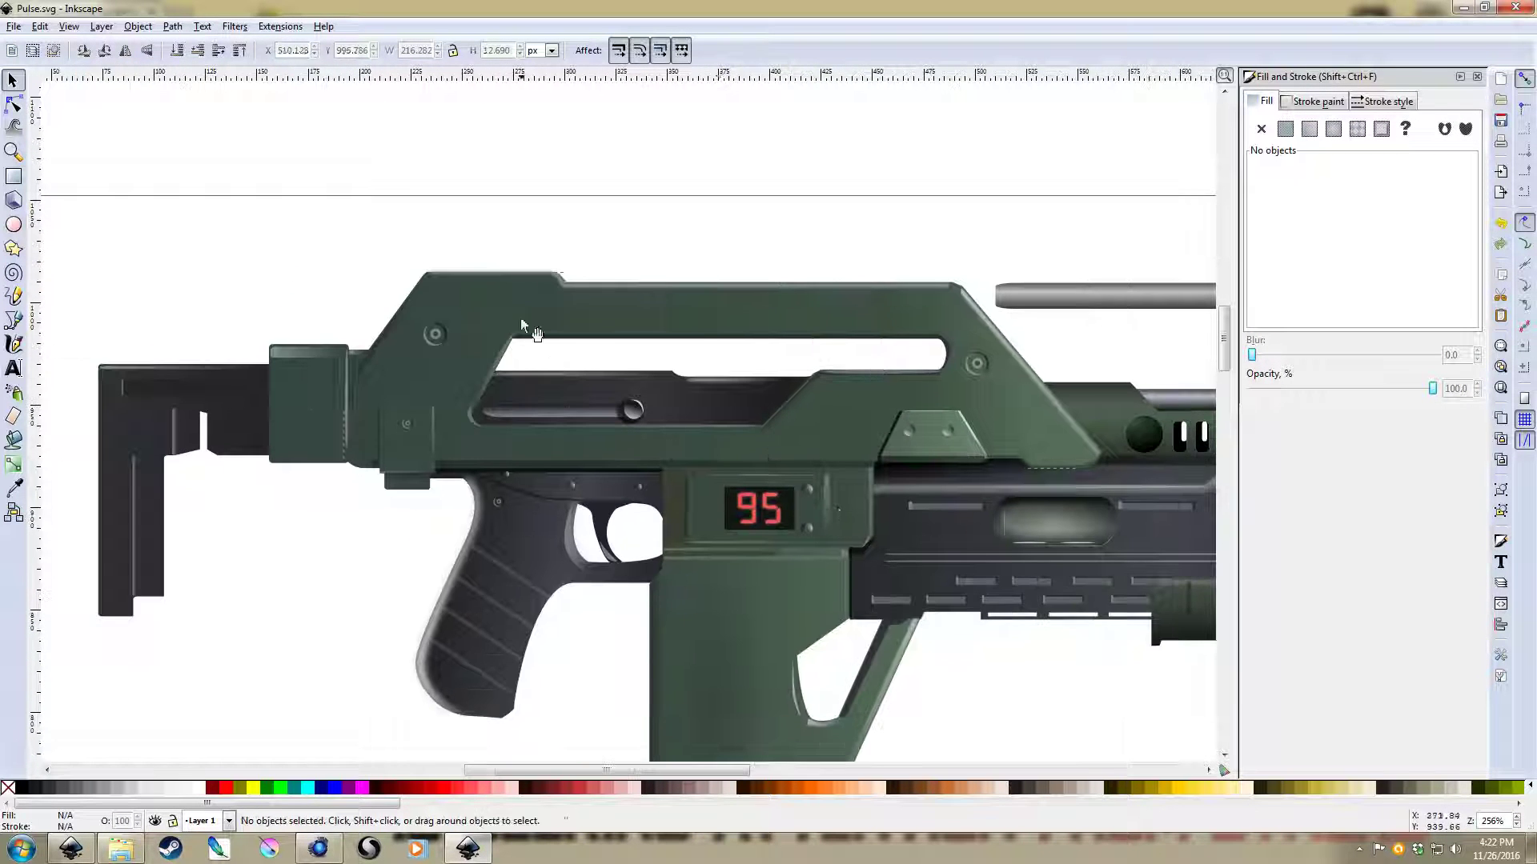
click(722, 434)
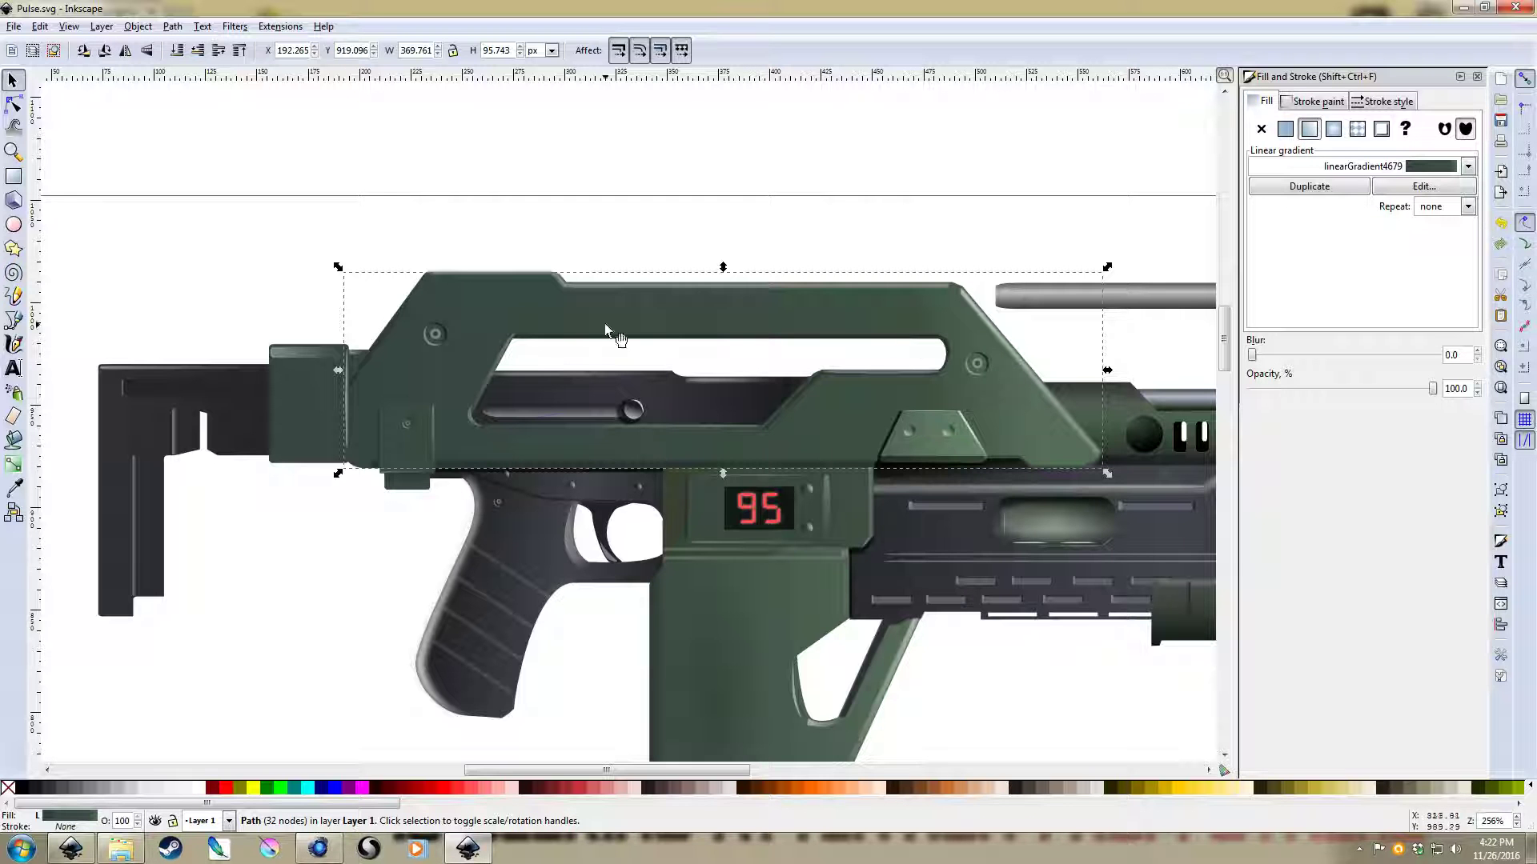
key(g)
click(356, 445)
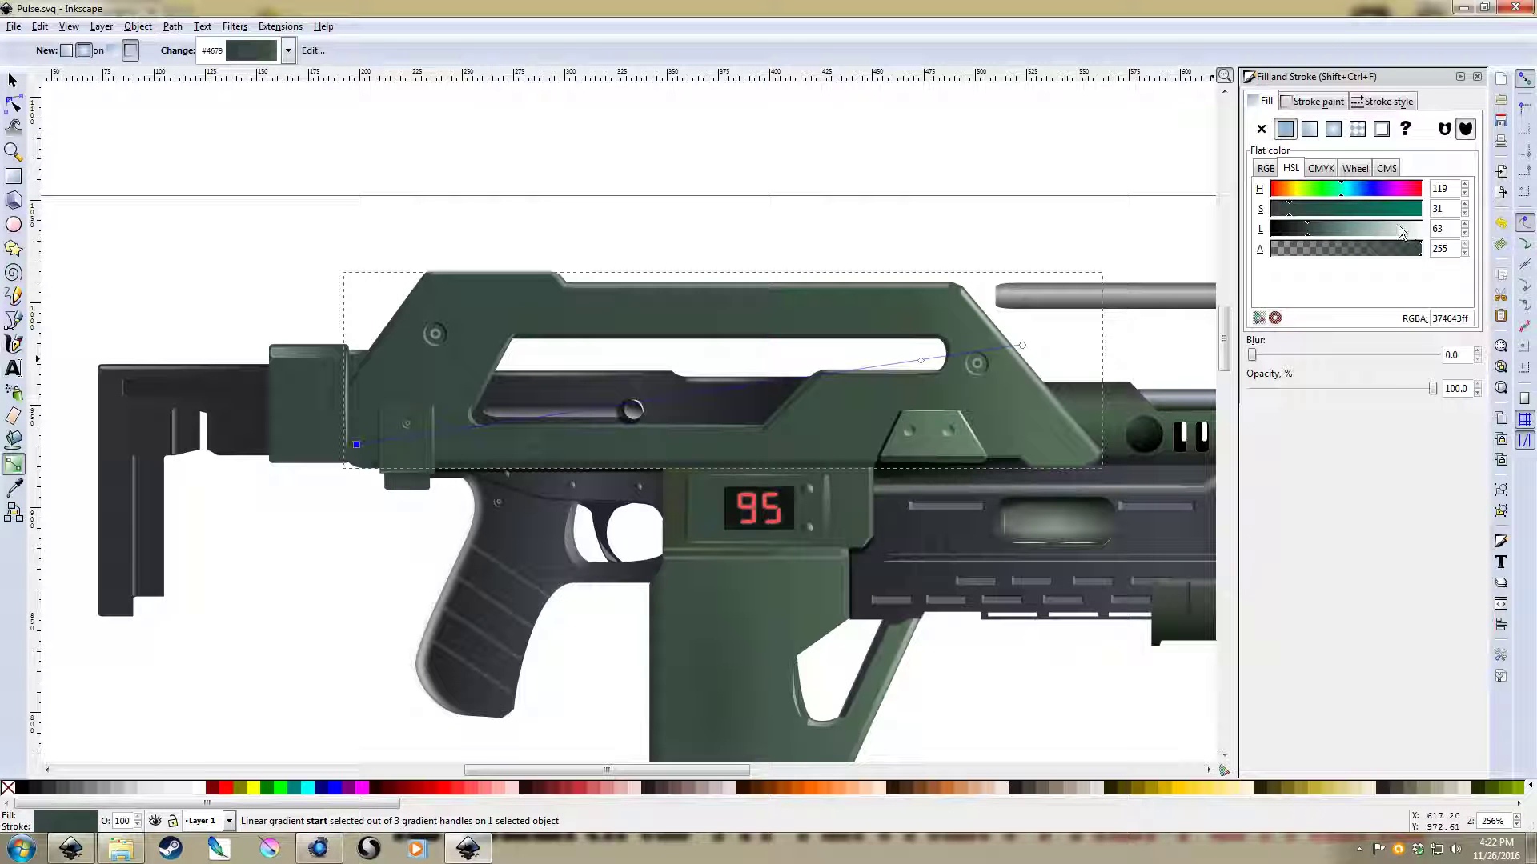
click(1362, 190)
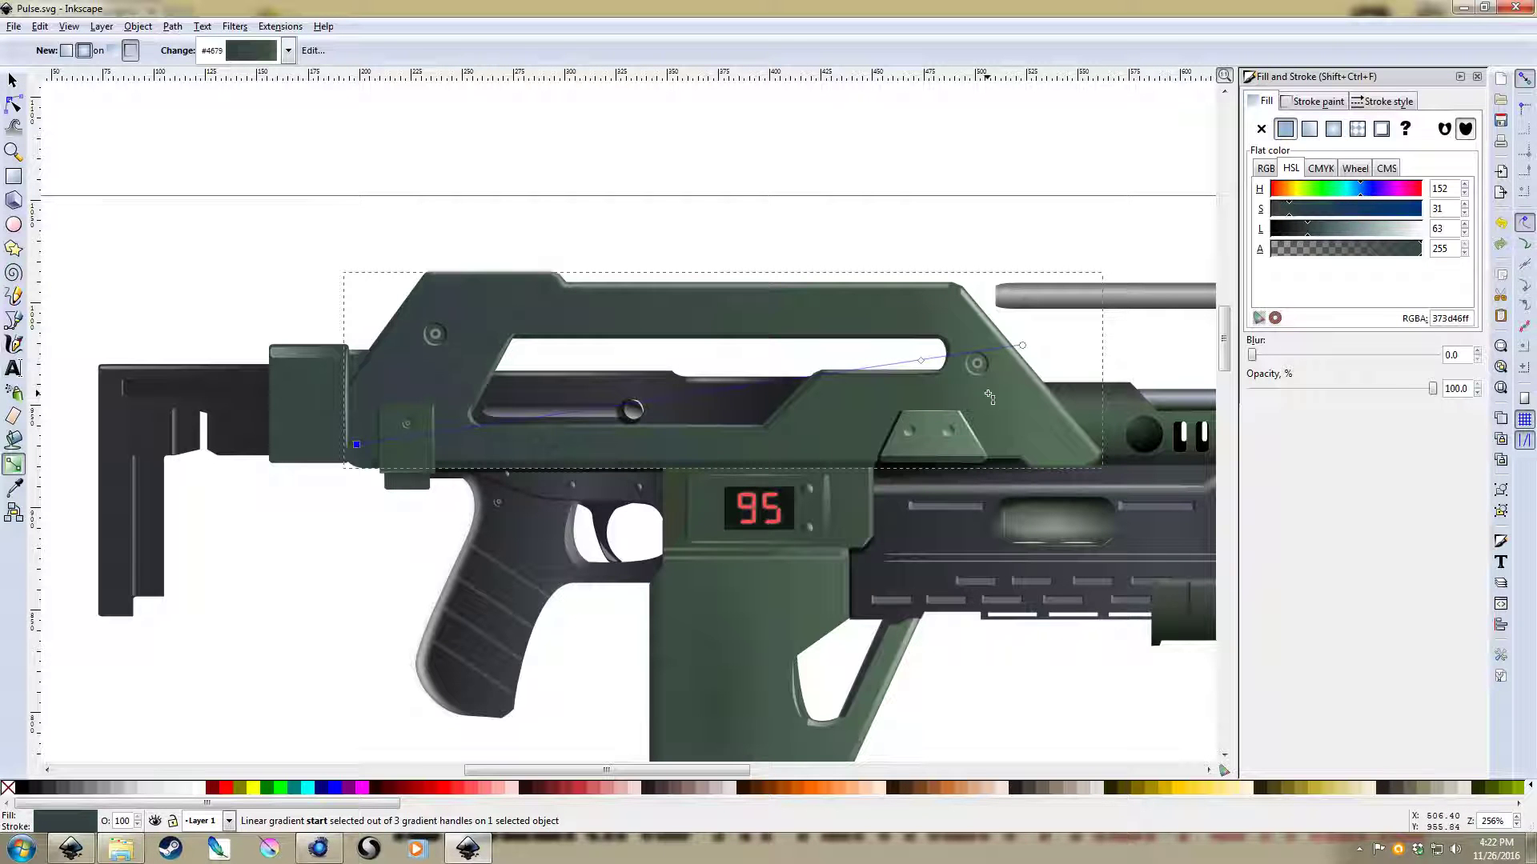
Select the magazine housing and pick its gradient start stop for adjustment
click(707, 657)
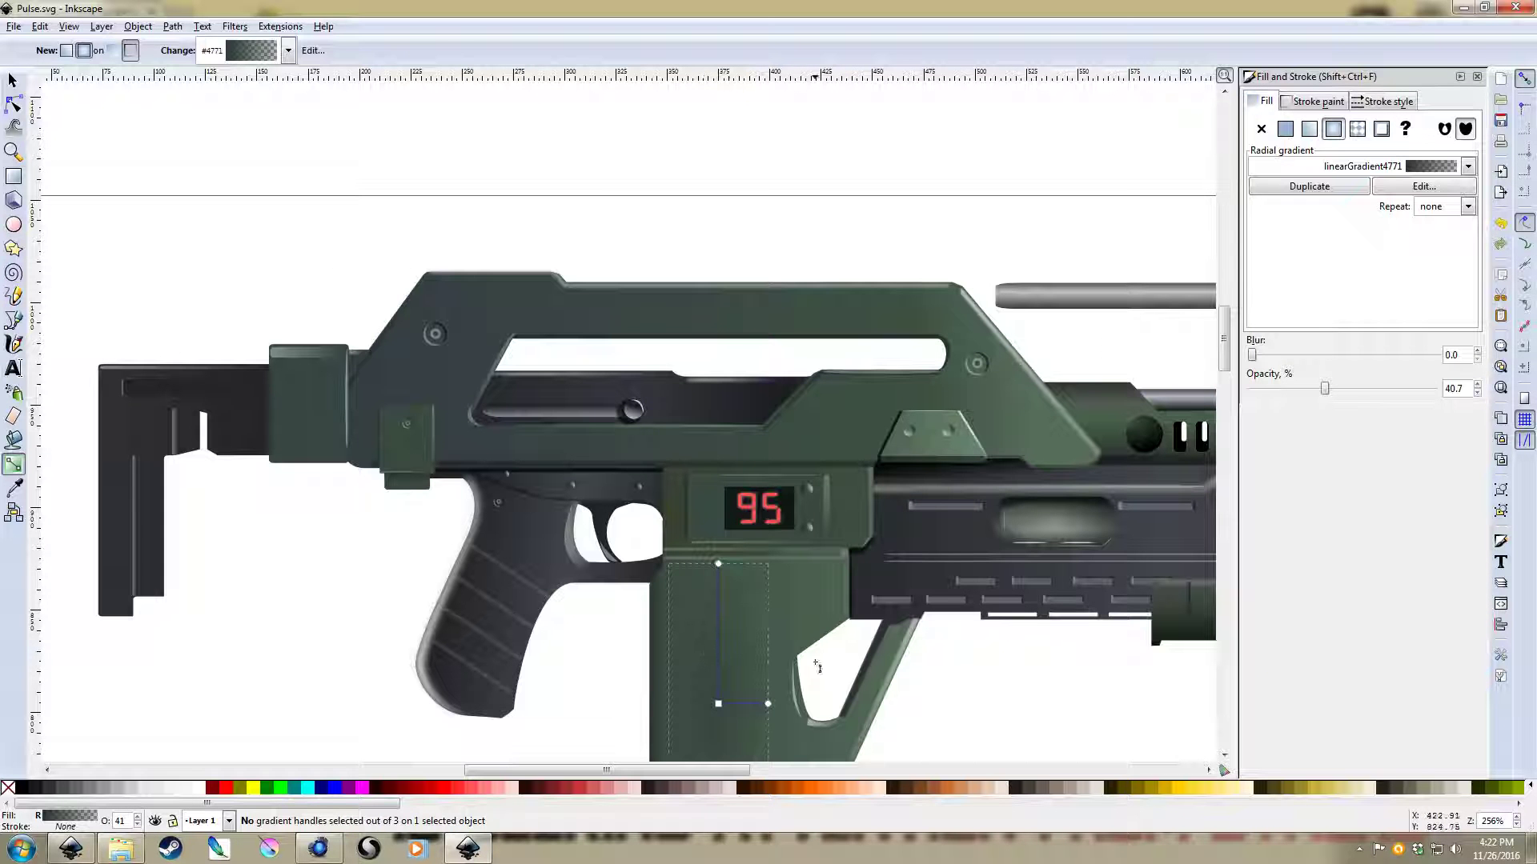
key(s)
key(Escape)
click(805, 610)
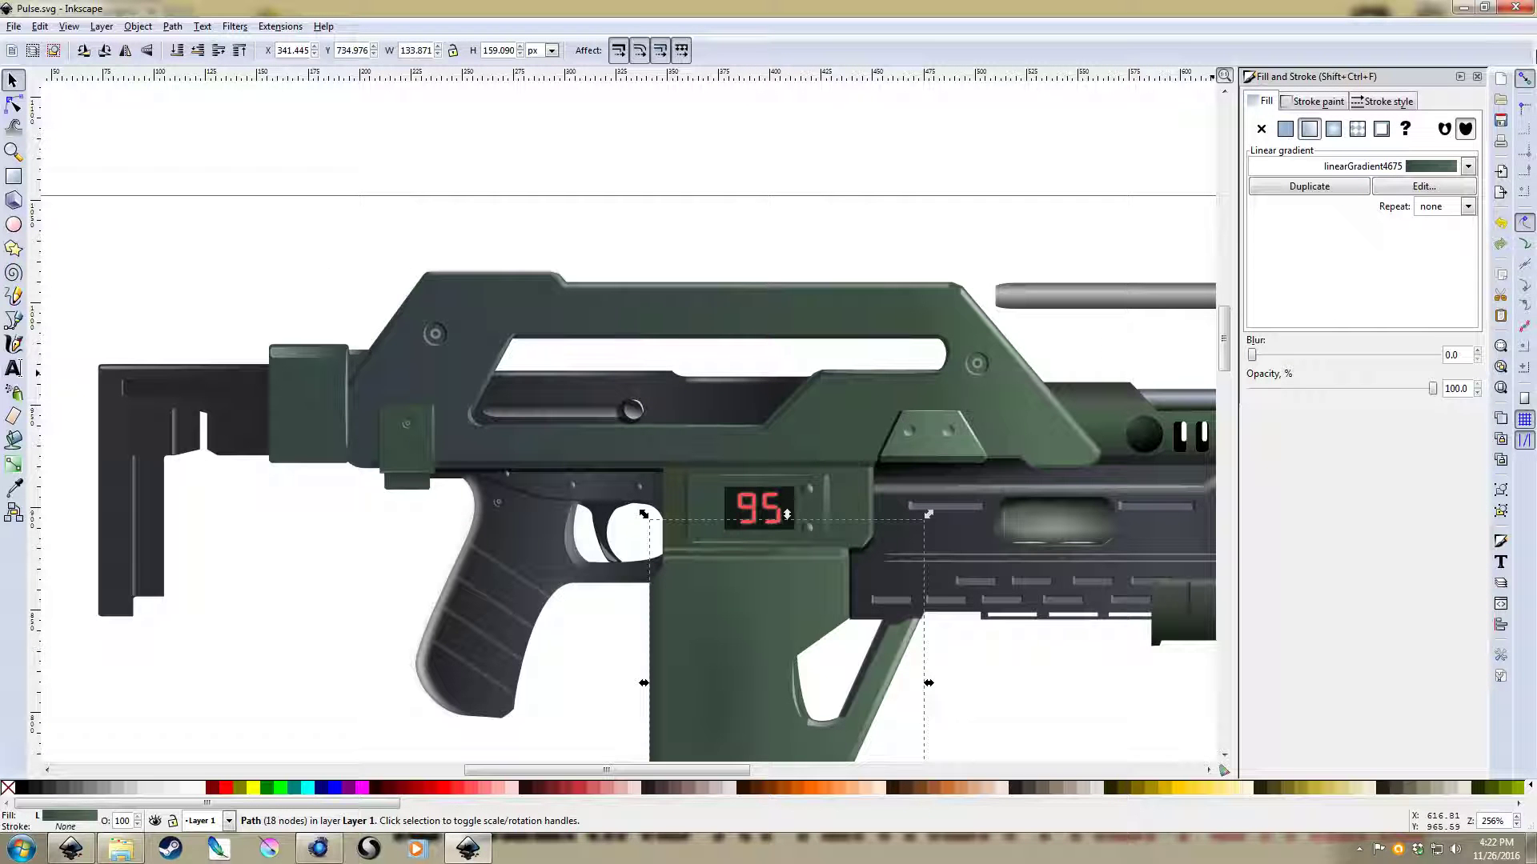
drag(800, 477, 751, 223)
key(g)
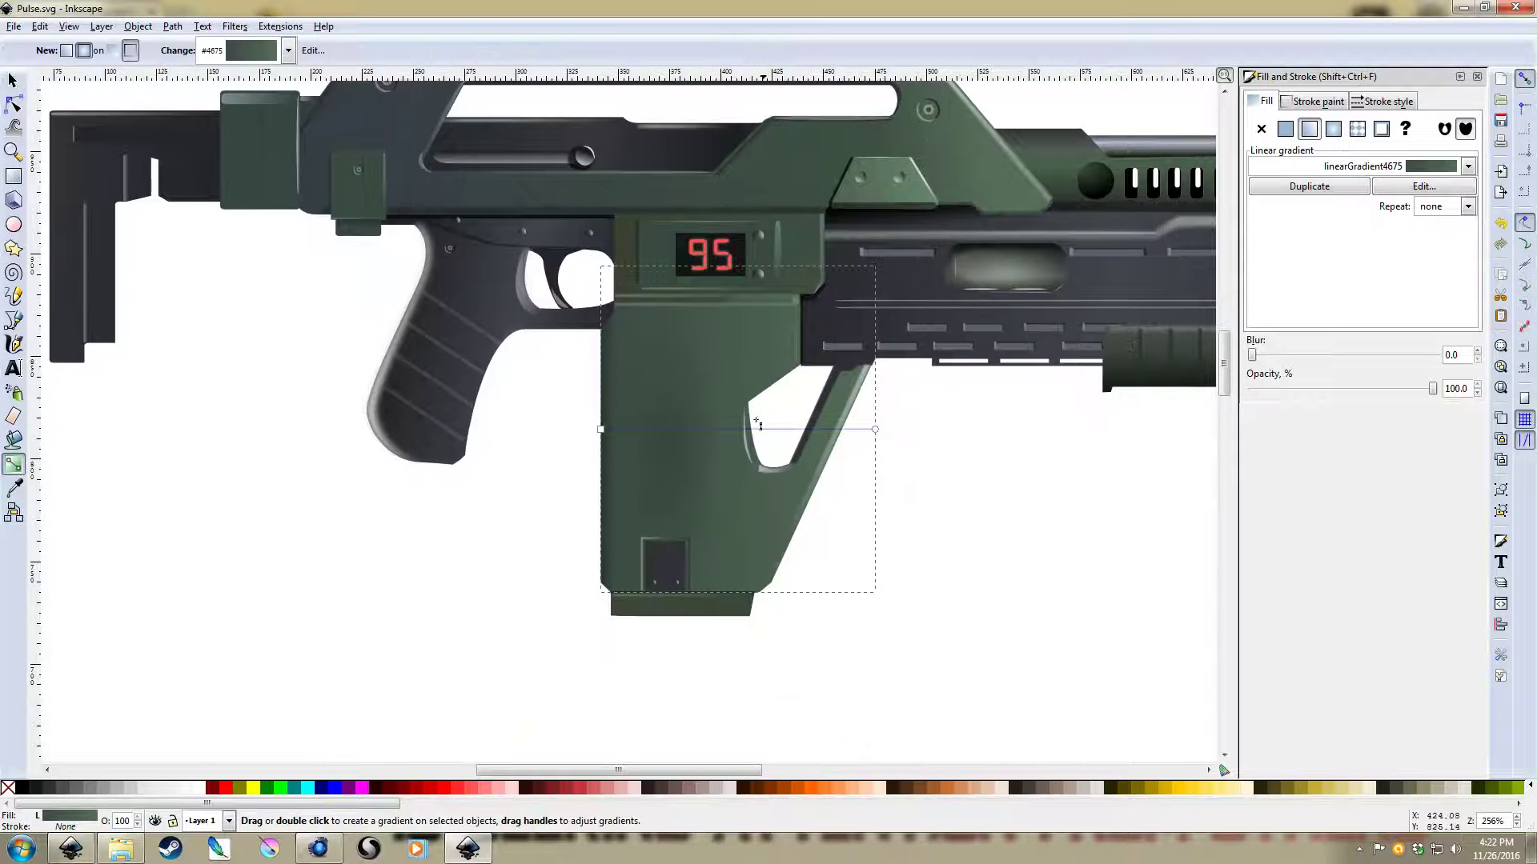
click(602, 431)
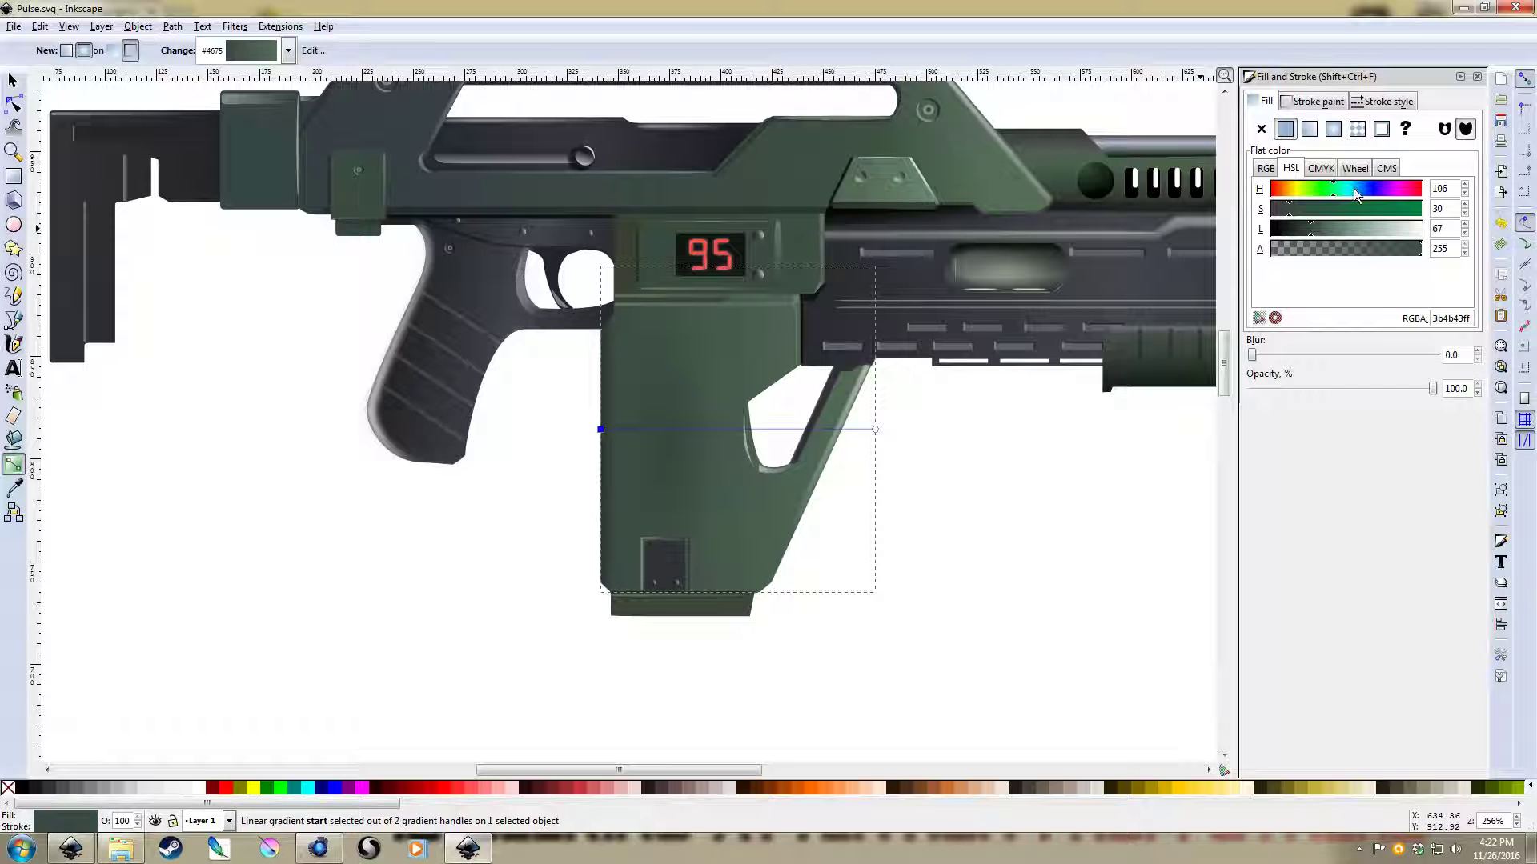
click(1052, 464)
key(s)
scroll(1034, 464, down, 2)
Move the grey bar off the rifle to the right and trial-pull the slotted receiver piece, then undo
drag(1097, 320, 825, 394)
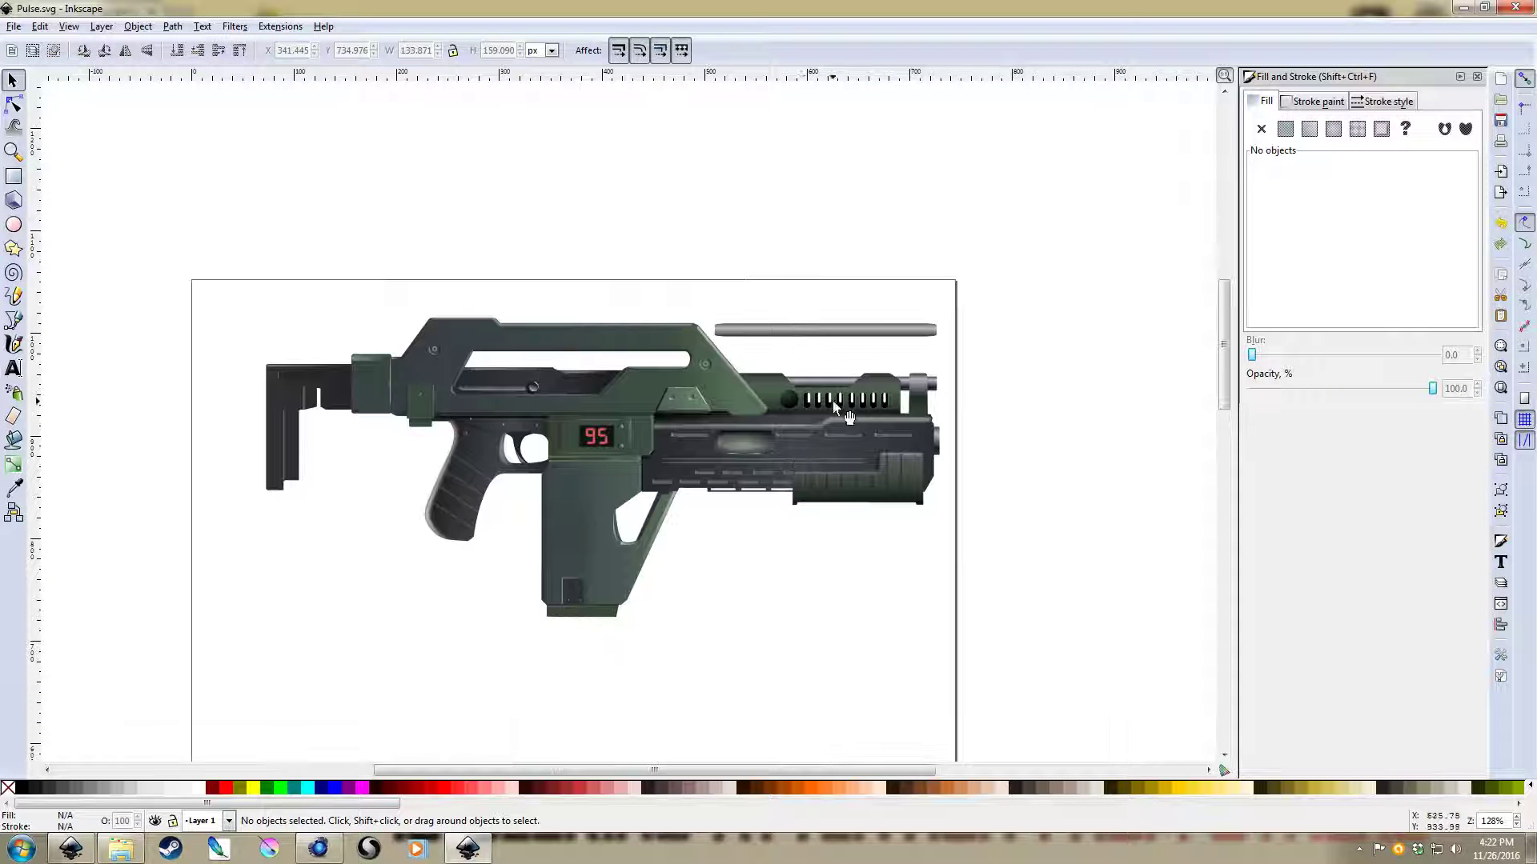
drag(807, 335, 944, 334)
click(781, 426)
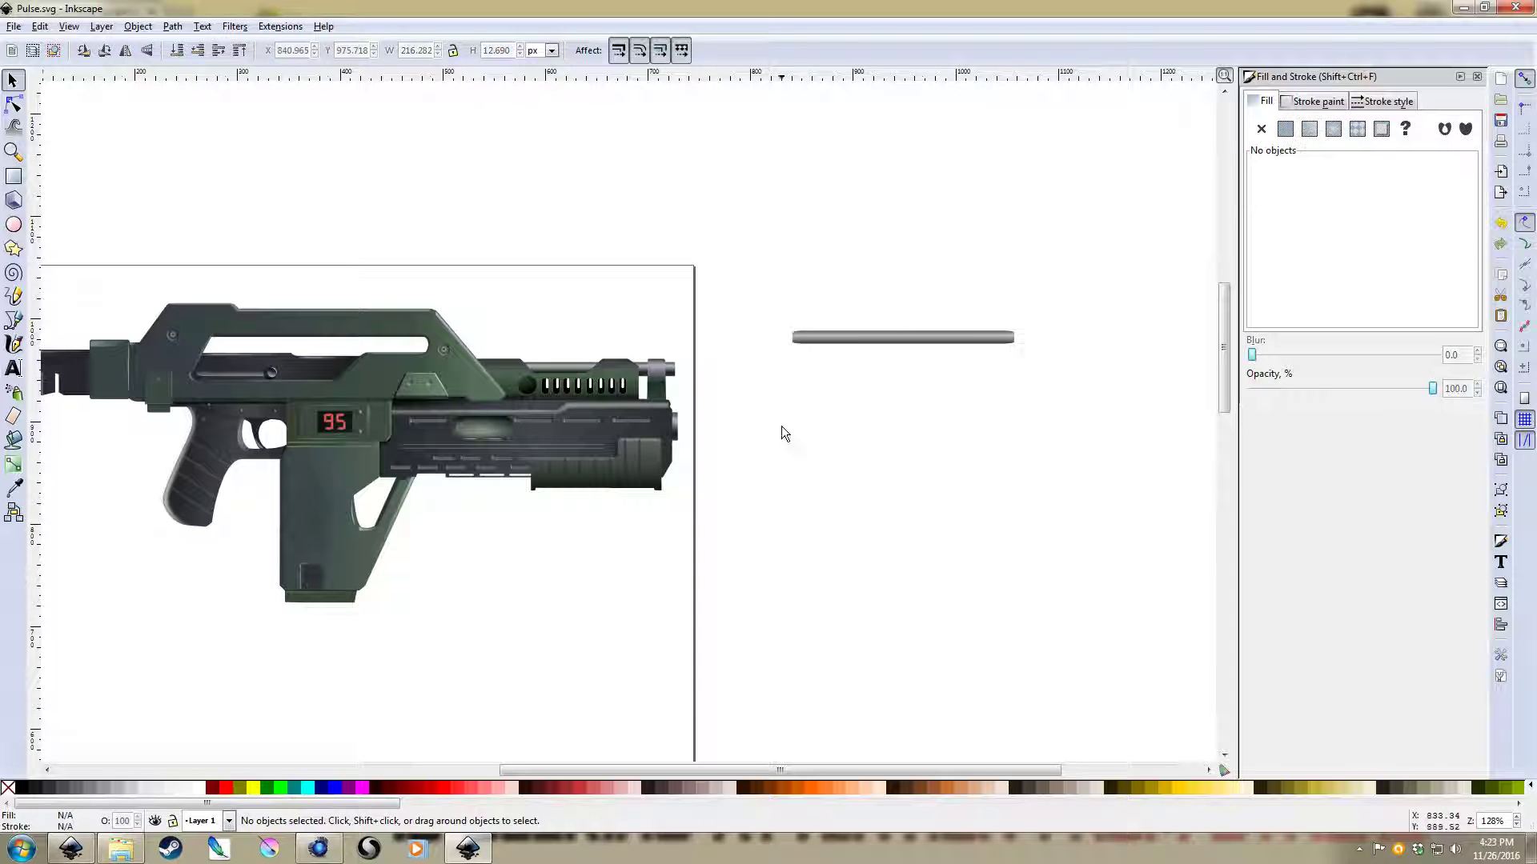
drag(781, 425, 883, 432)
scroll(669, 365, up, 2)
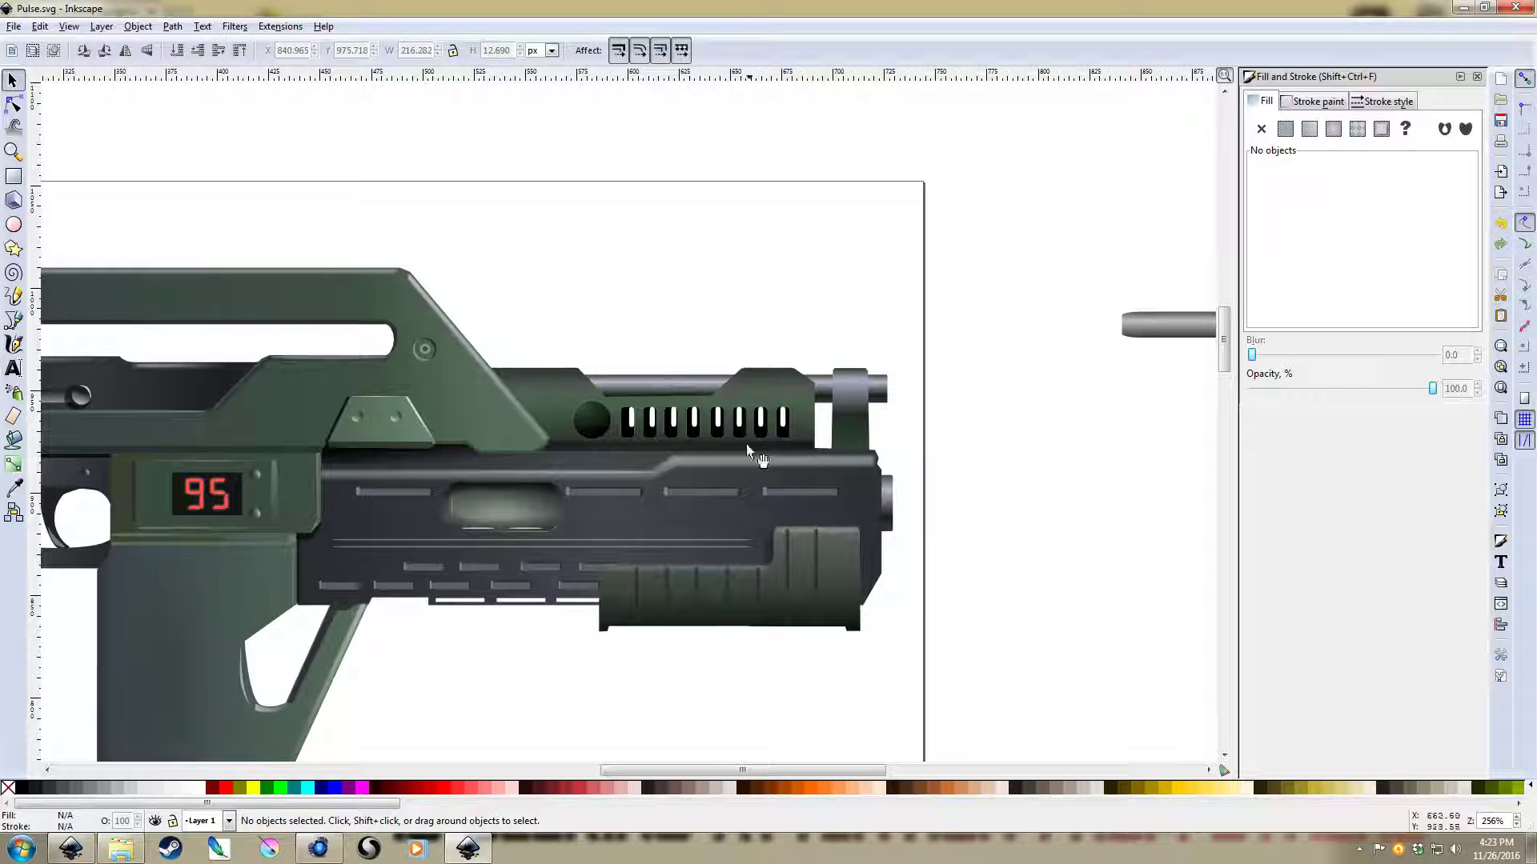
drag(523, 418, 613, 213)
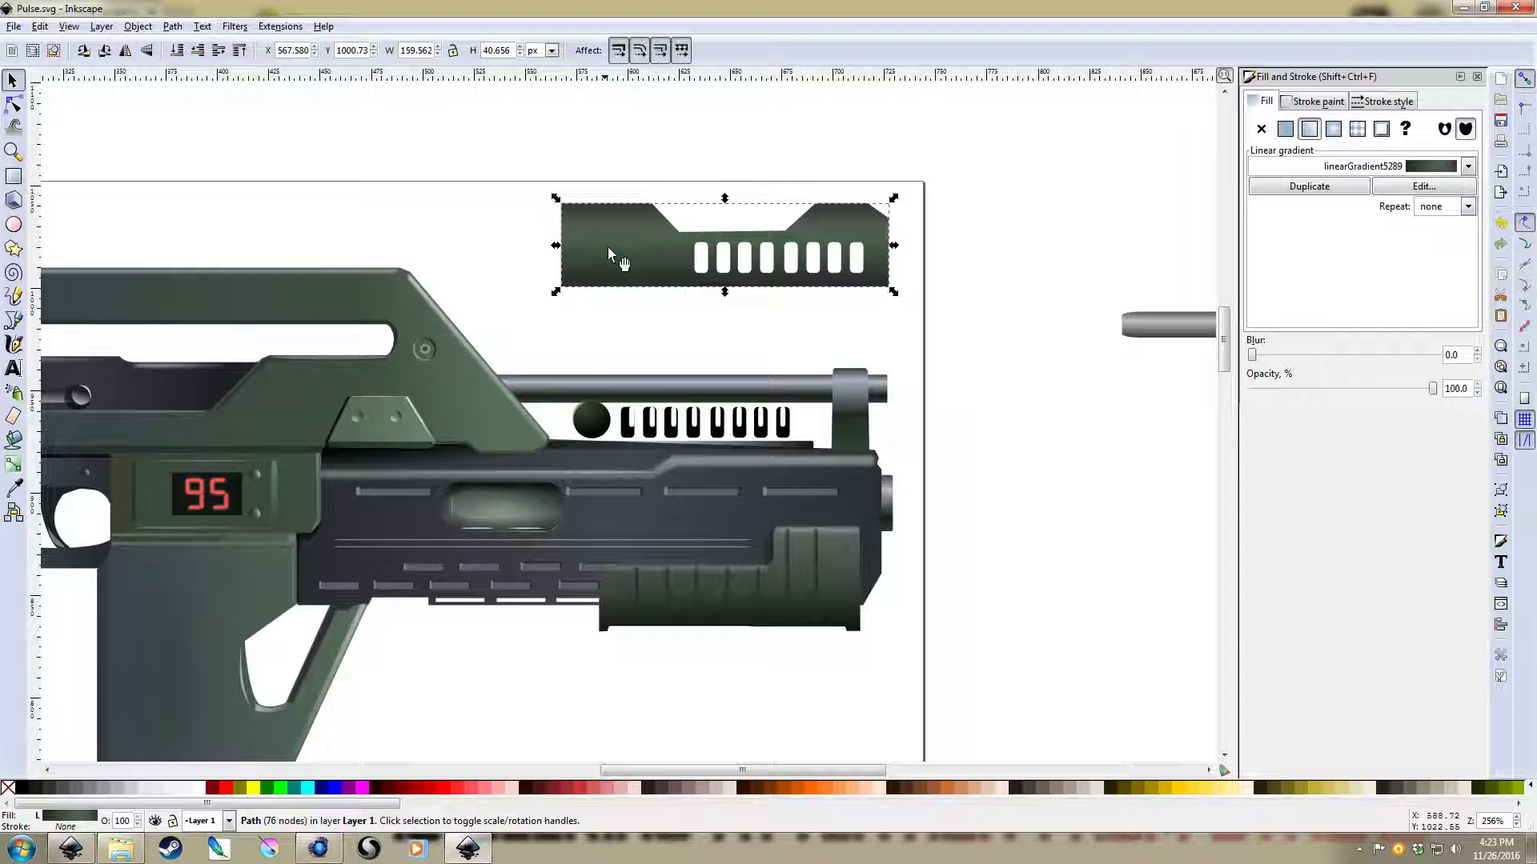
key(ctrl+z)
scroll(720, 336, right, 10)
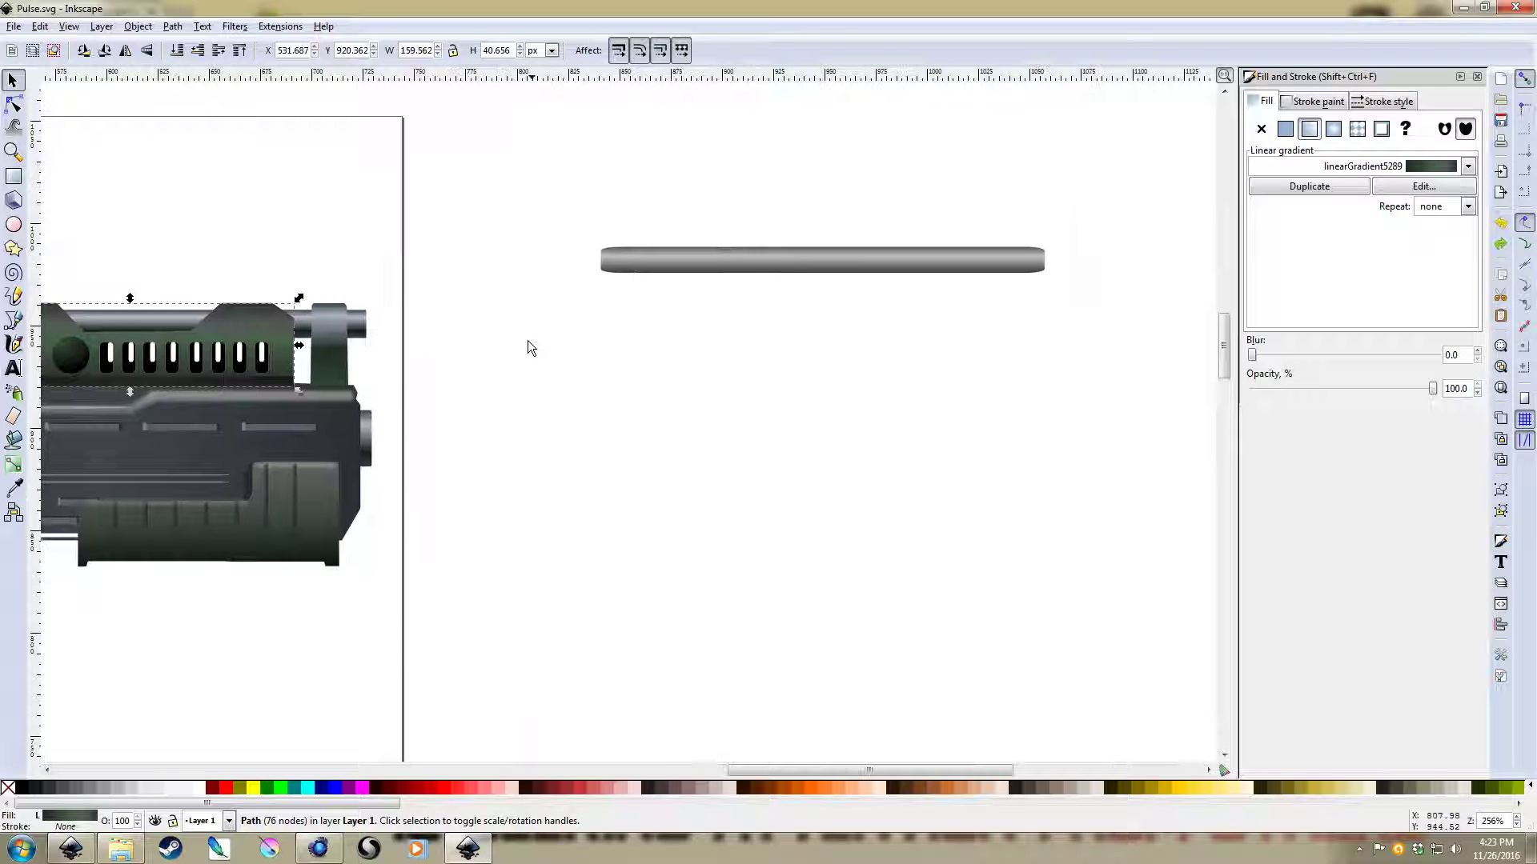
Draw a dark housing rectangle by the grey bar, narrowing it and shortening it to about 51.5 px
key(r)
drag(638, 350, 731, 387)
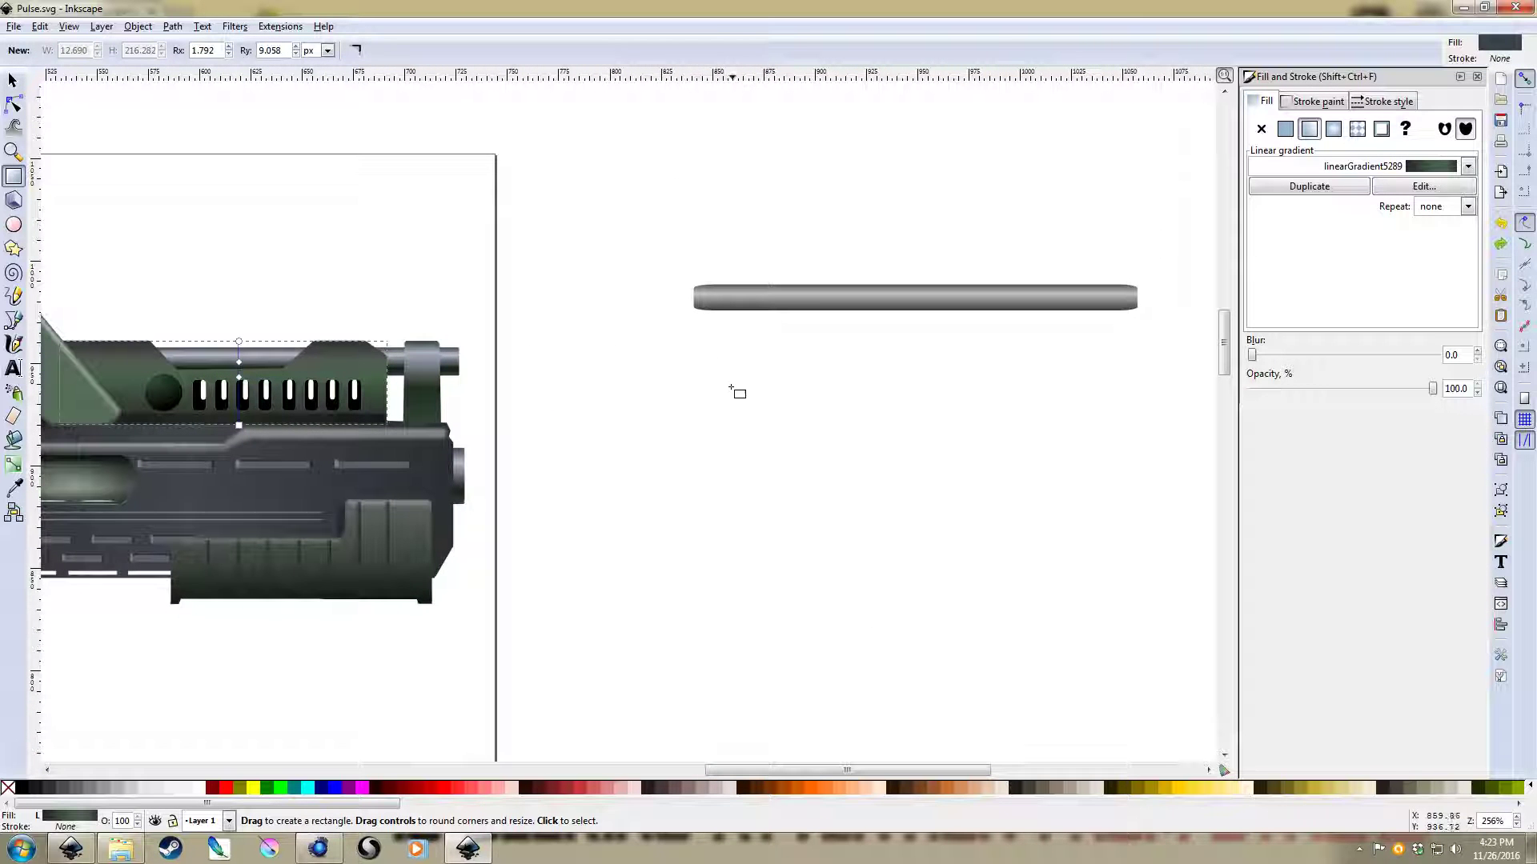
drag(613, 262, 1105, 376)
key(s)
drag(1111, 324, 1059, 325)
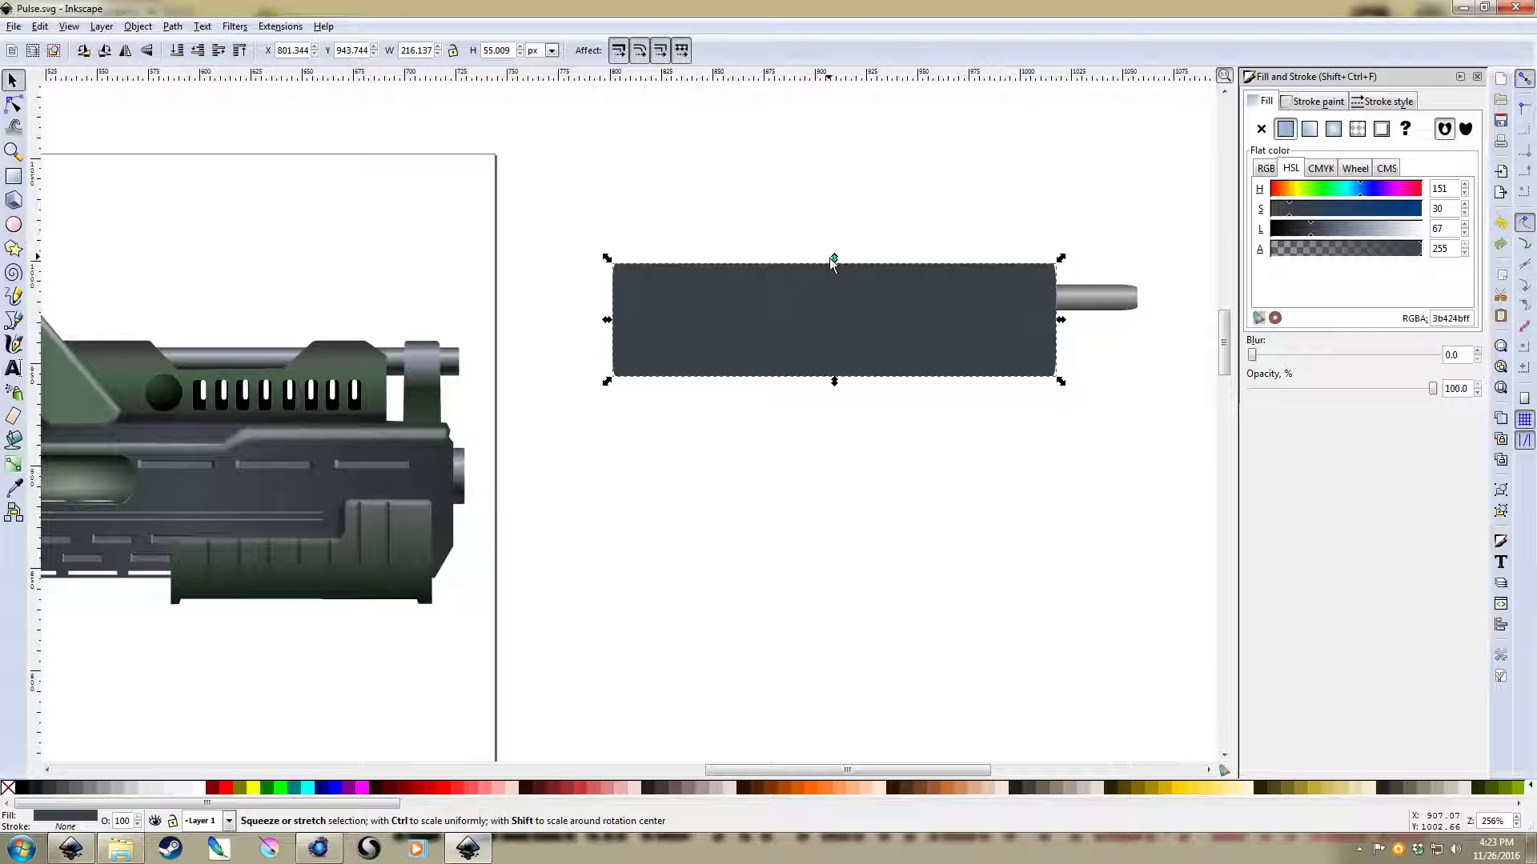
drag(829, 258, 832, 263)
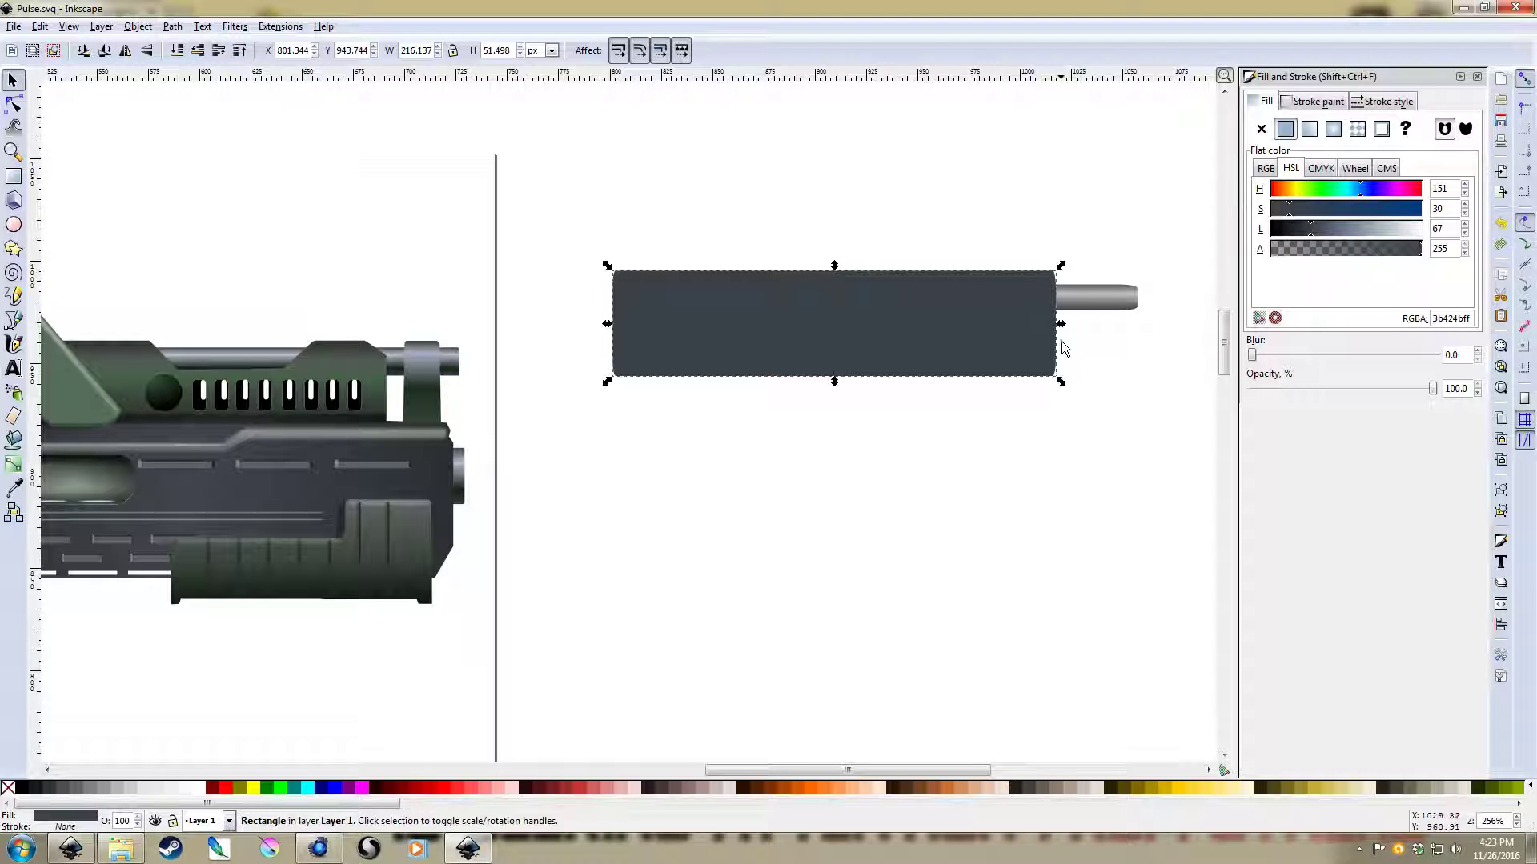
drag(1061, 348, 1090, 376)
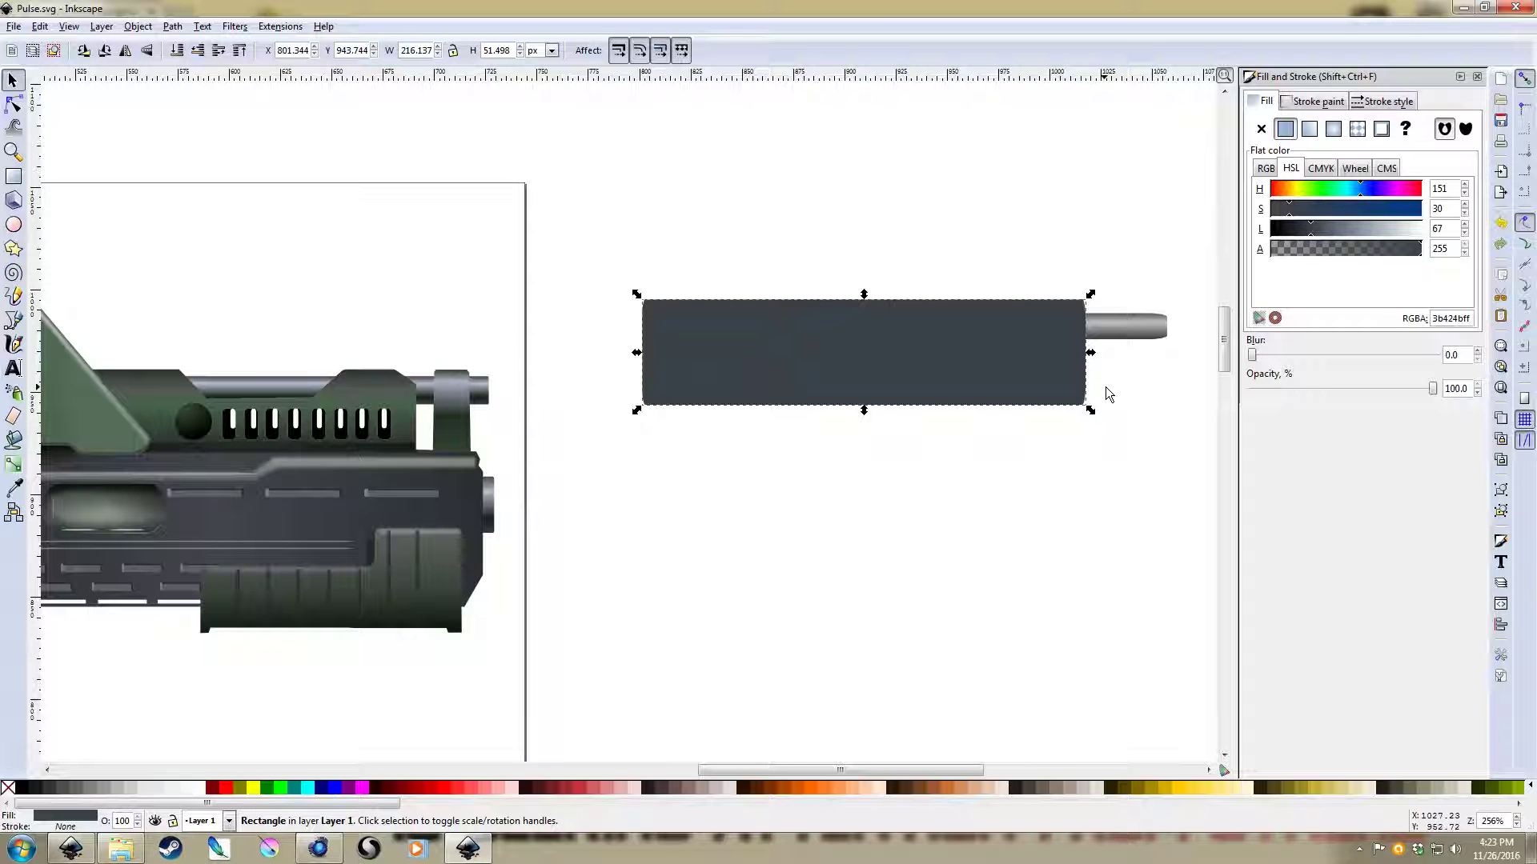
key(Escape)
key(b)
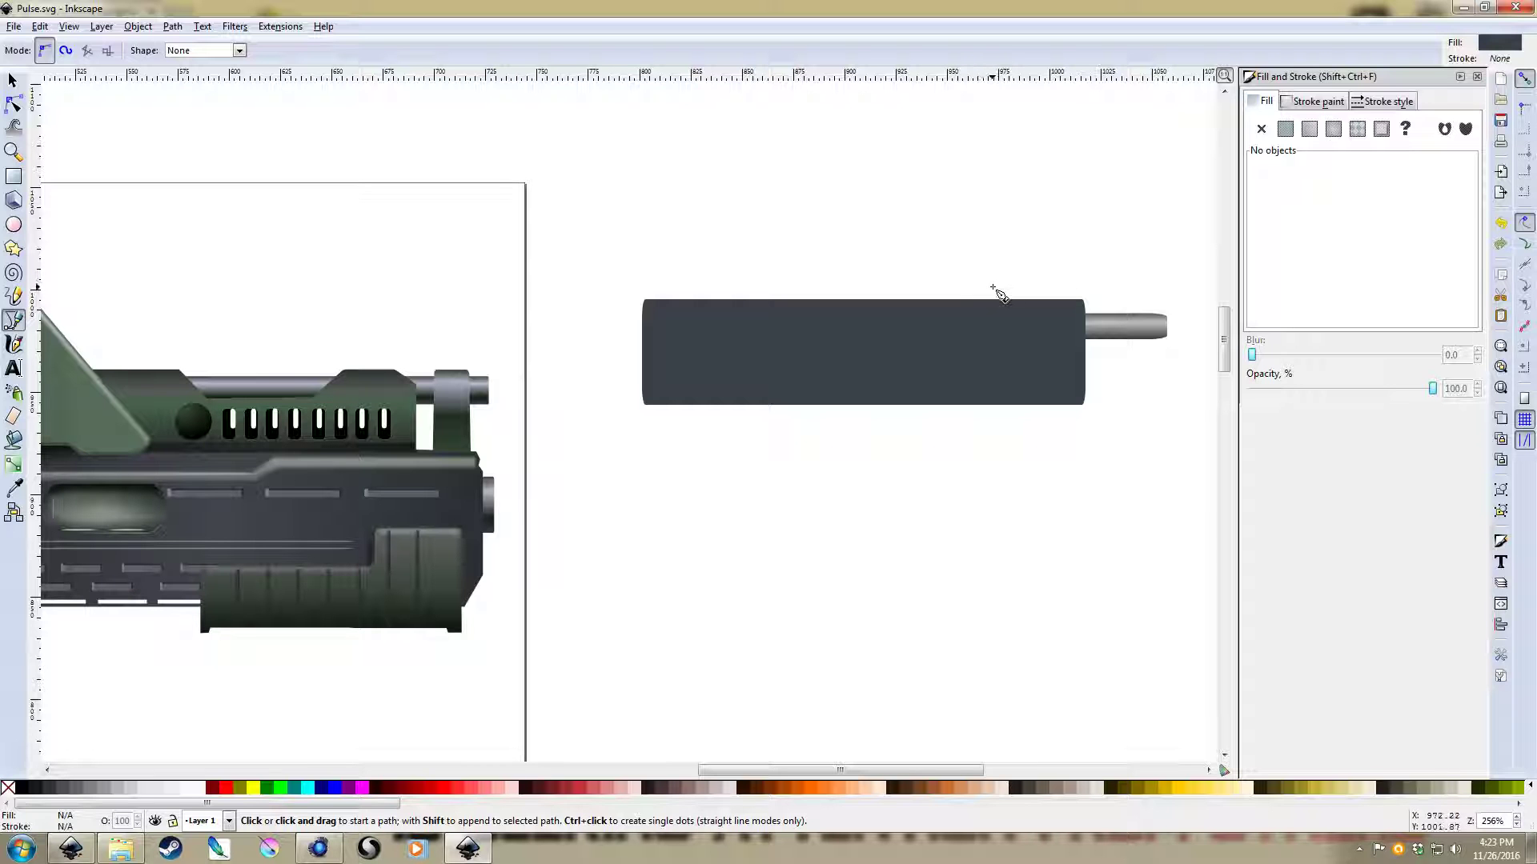
Draw a dark eight-point polygon over the housing's top edge that outlines the sloped recess
click(1108, 339)
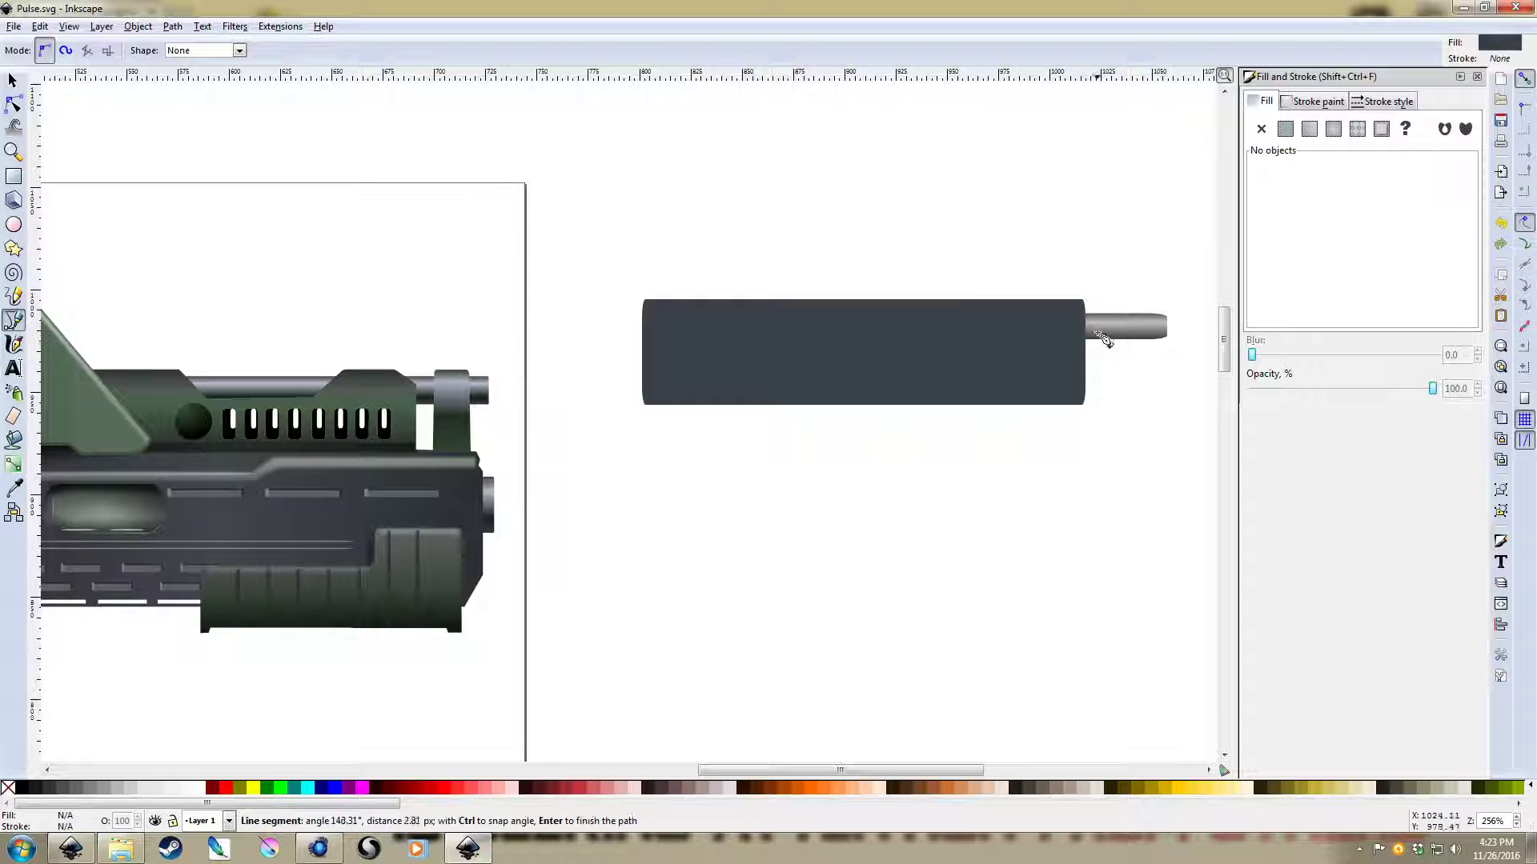
click(1046, 291)
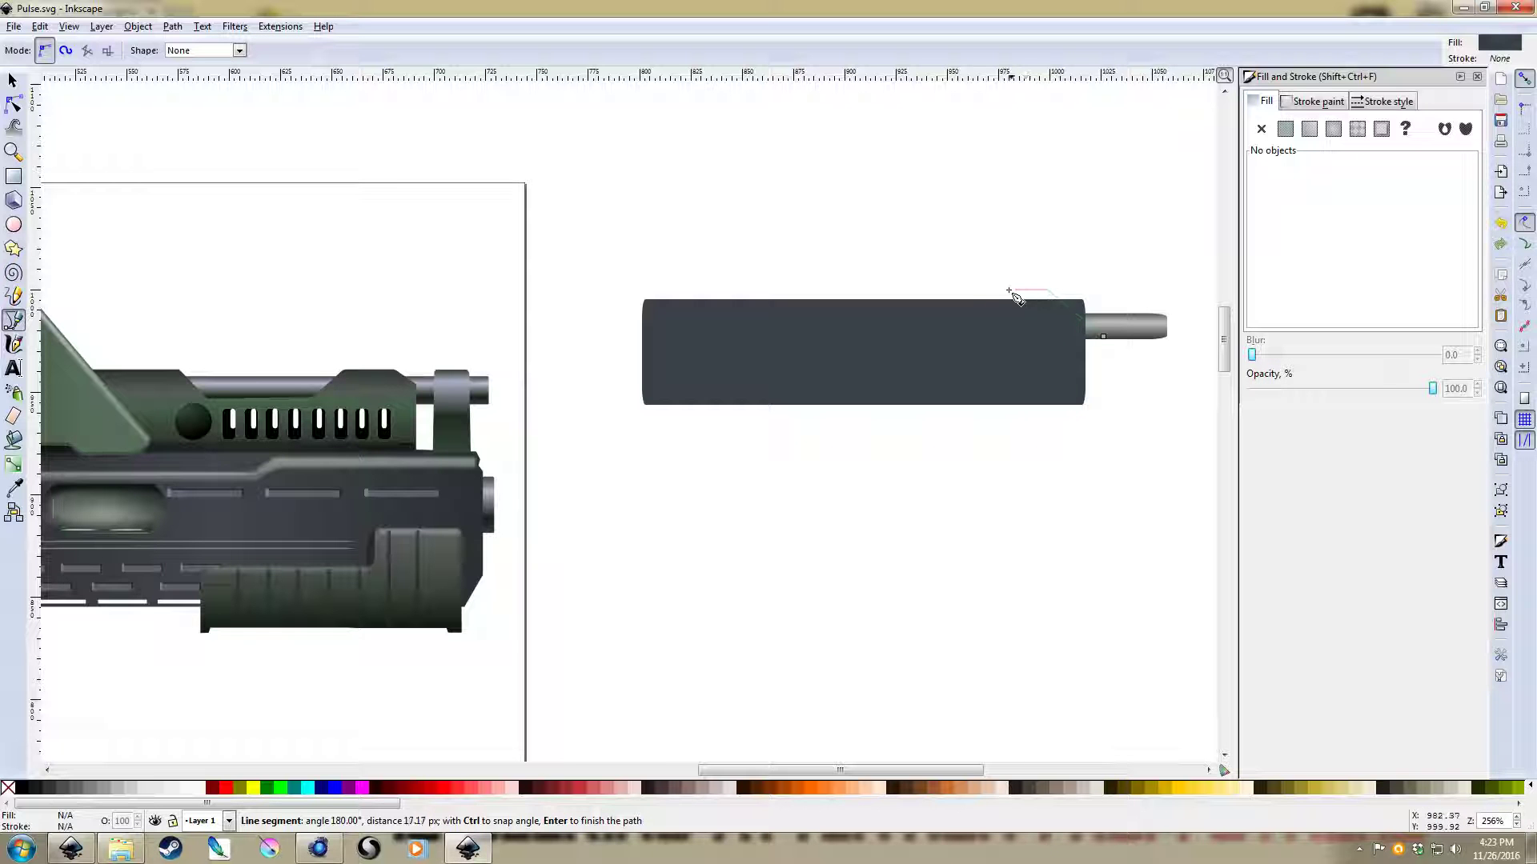
click(986, 292)
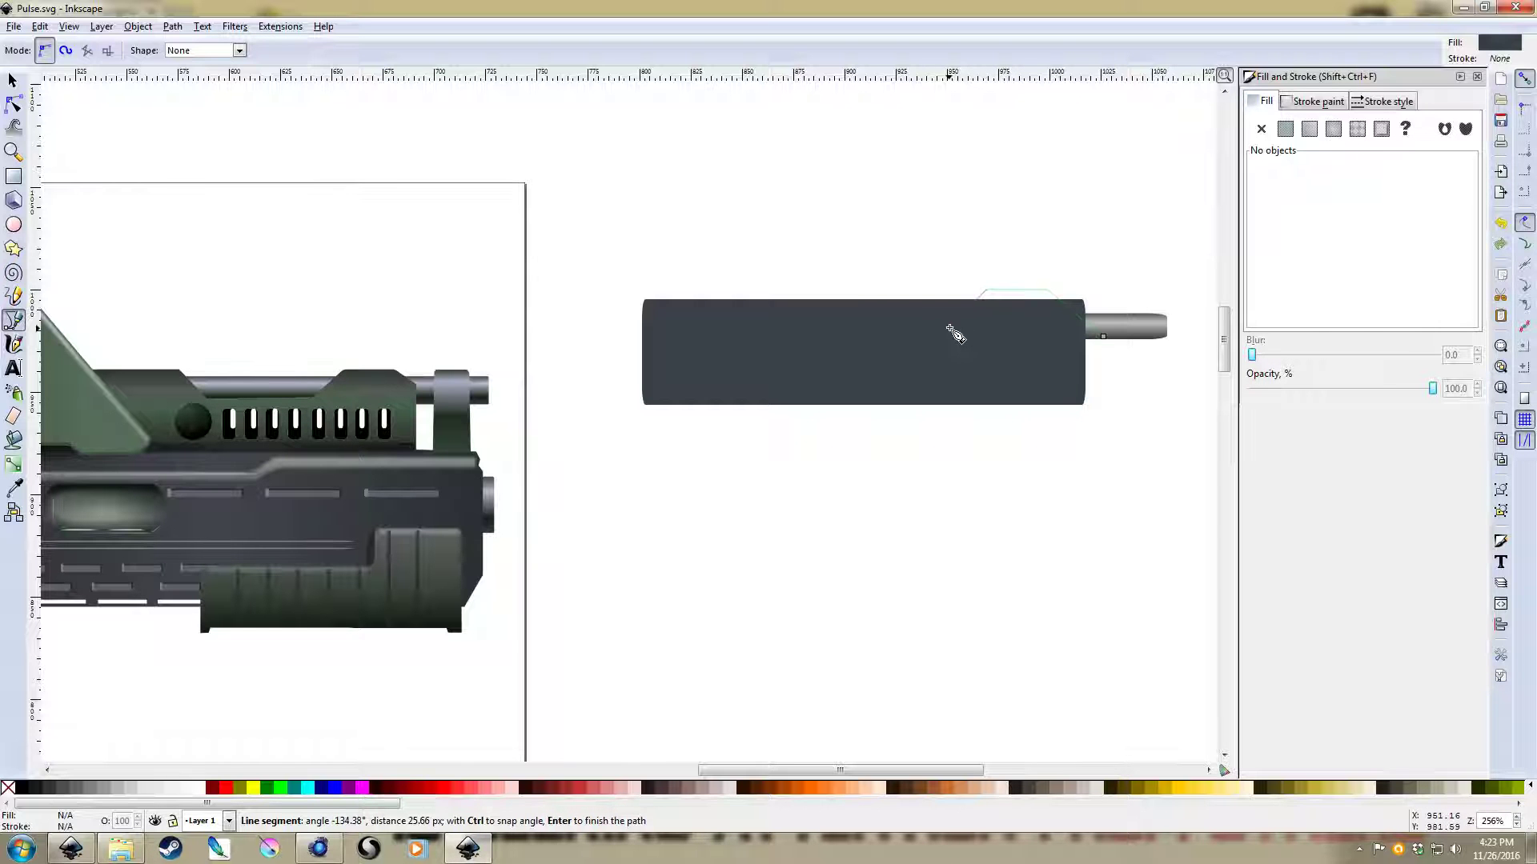
click(951, 329)
click(801, 329)
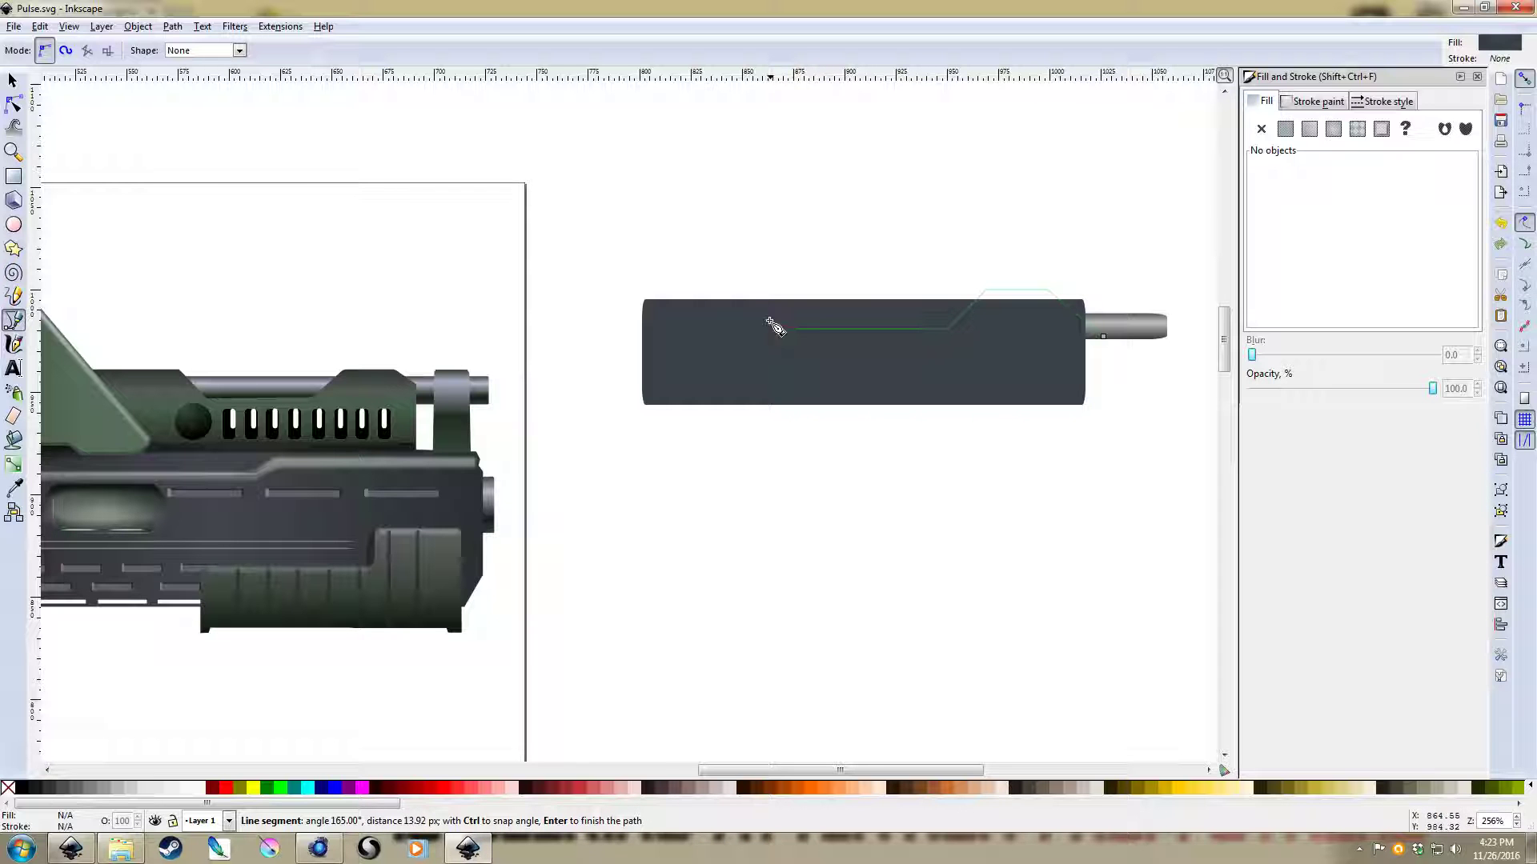
click(739, 288)
click(922, 186)
click(1173, 213)
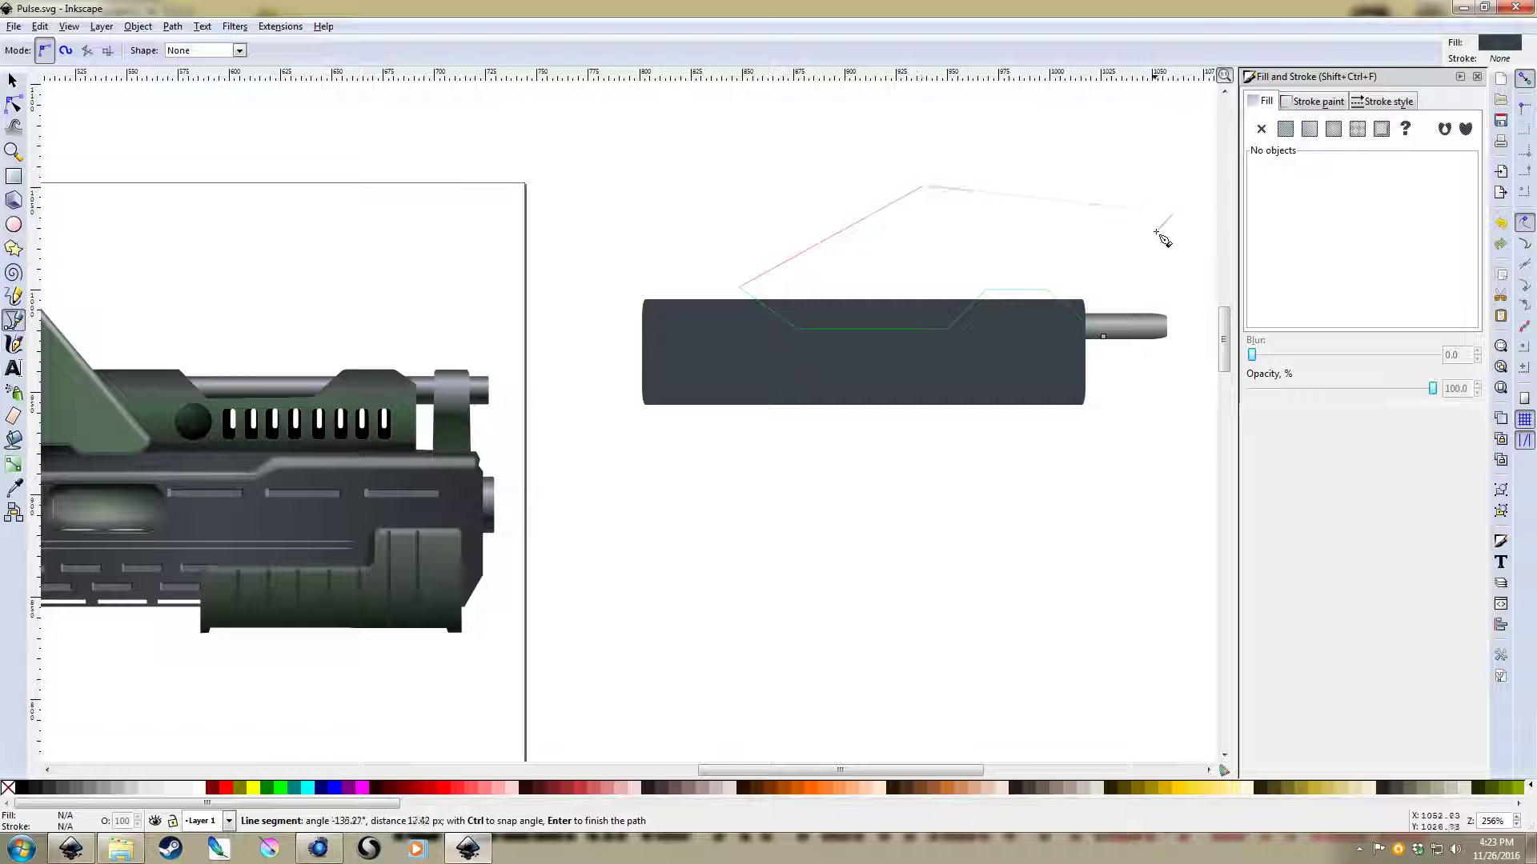
key(Return)
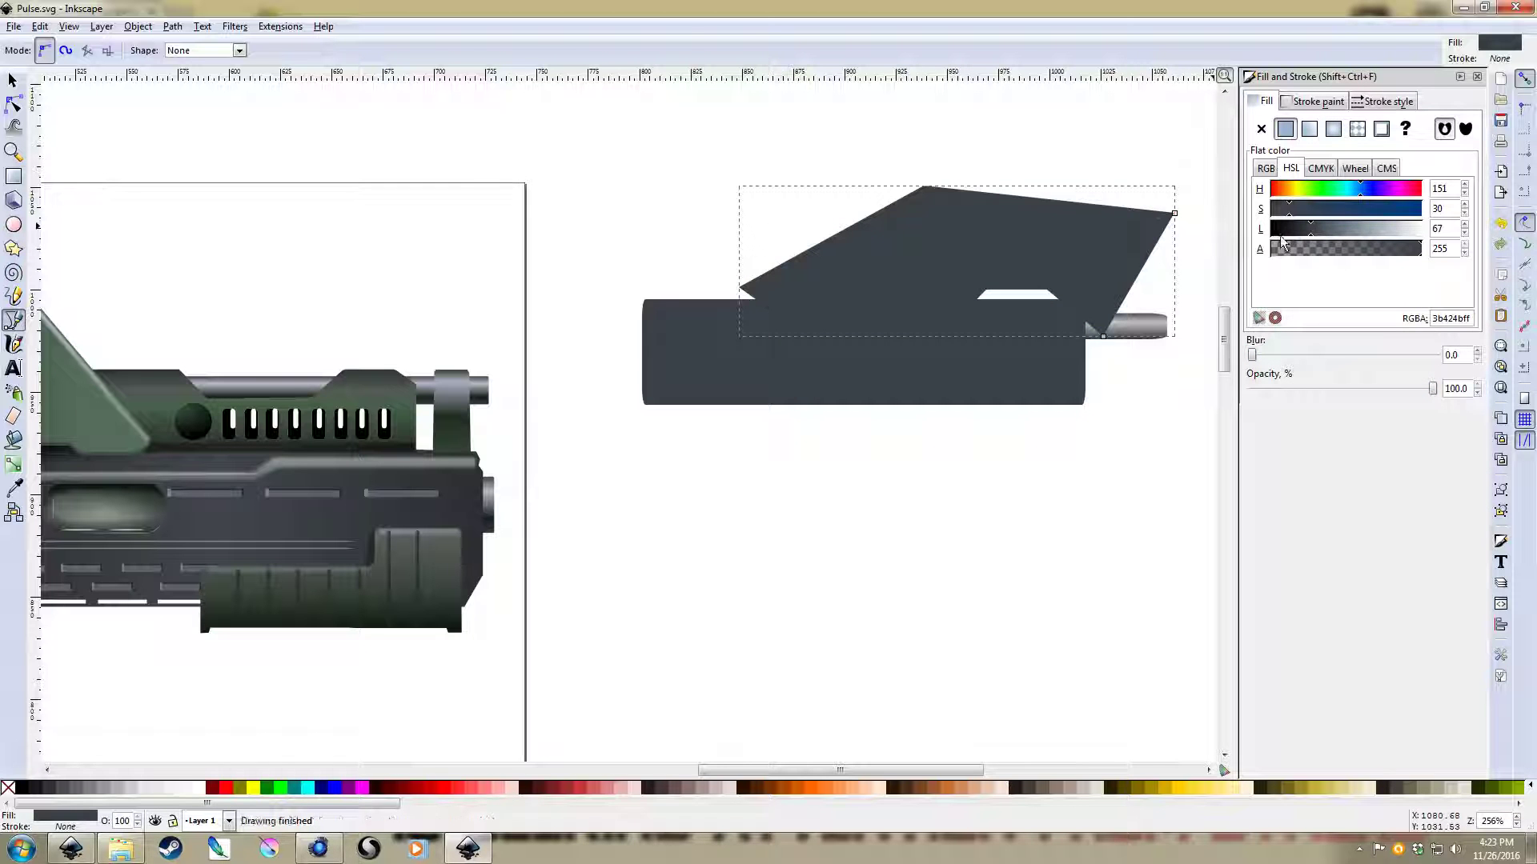
click(1289, 229)
Subtract the polygon from the grey housing with Path > Difference
key(s)
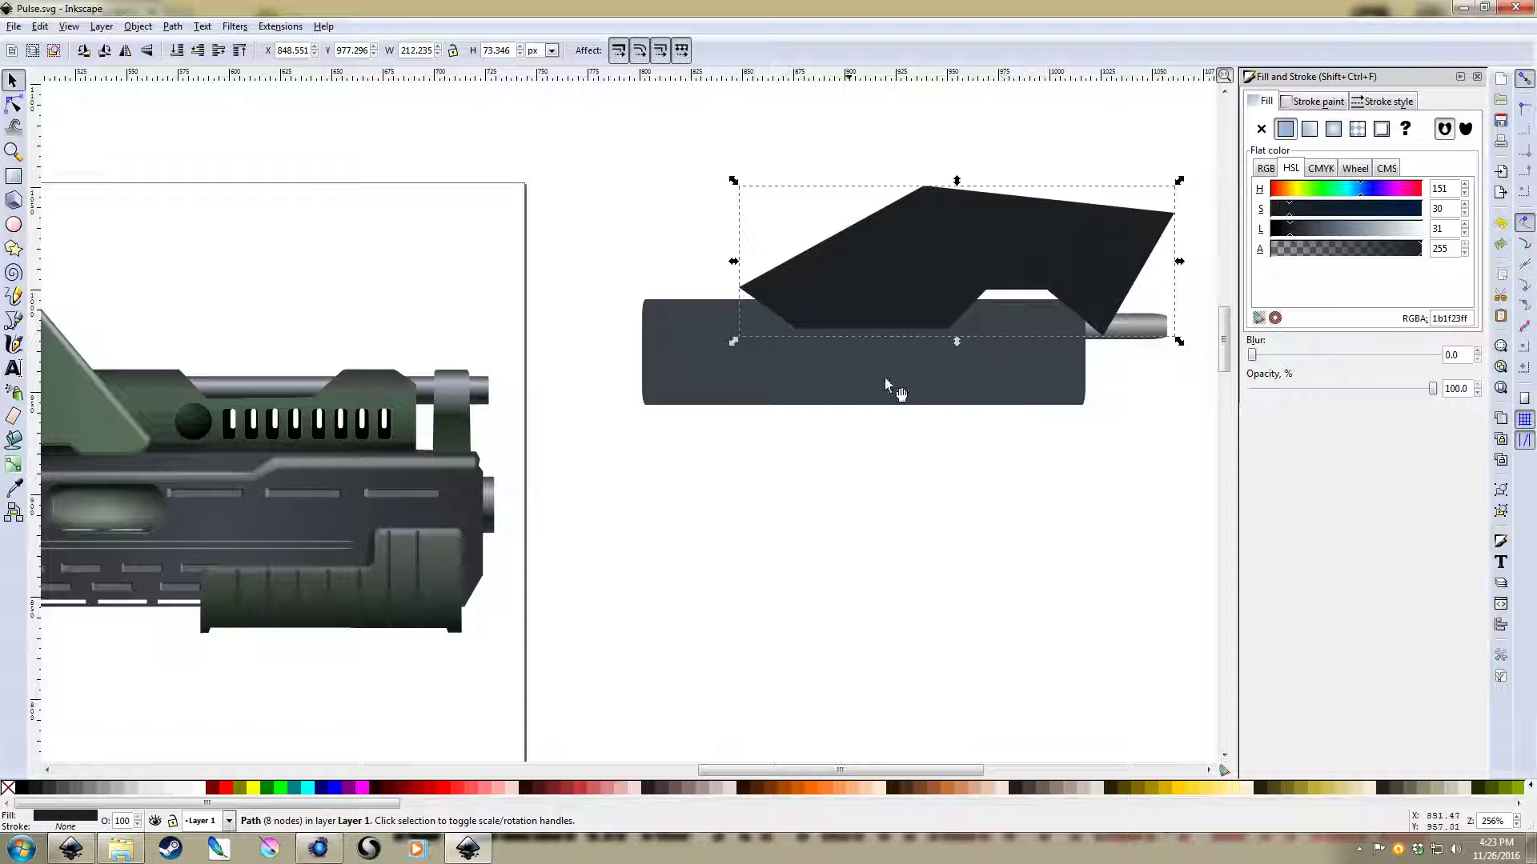
key(shift)
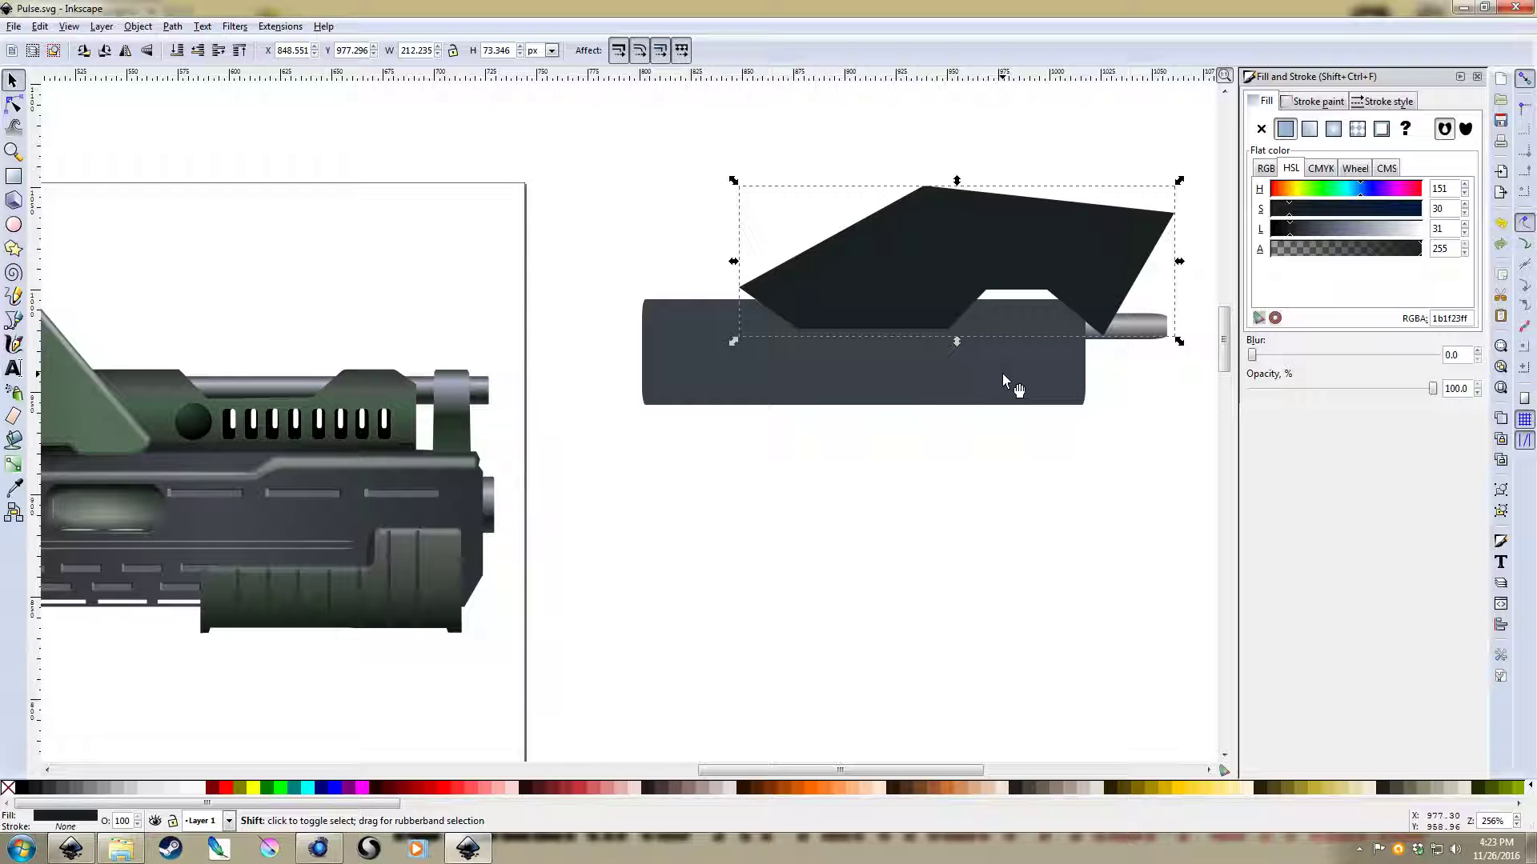
shift+click(1003, 374)
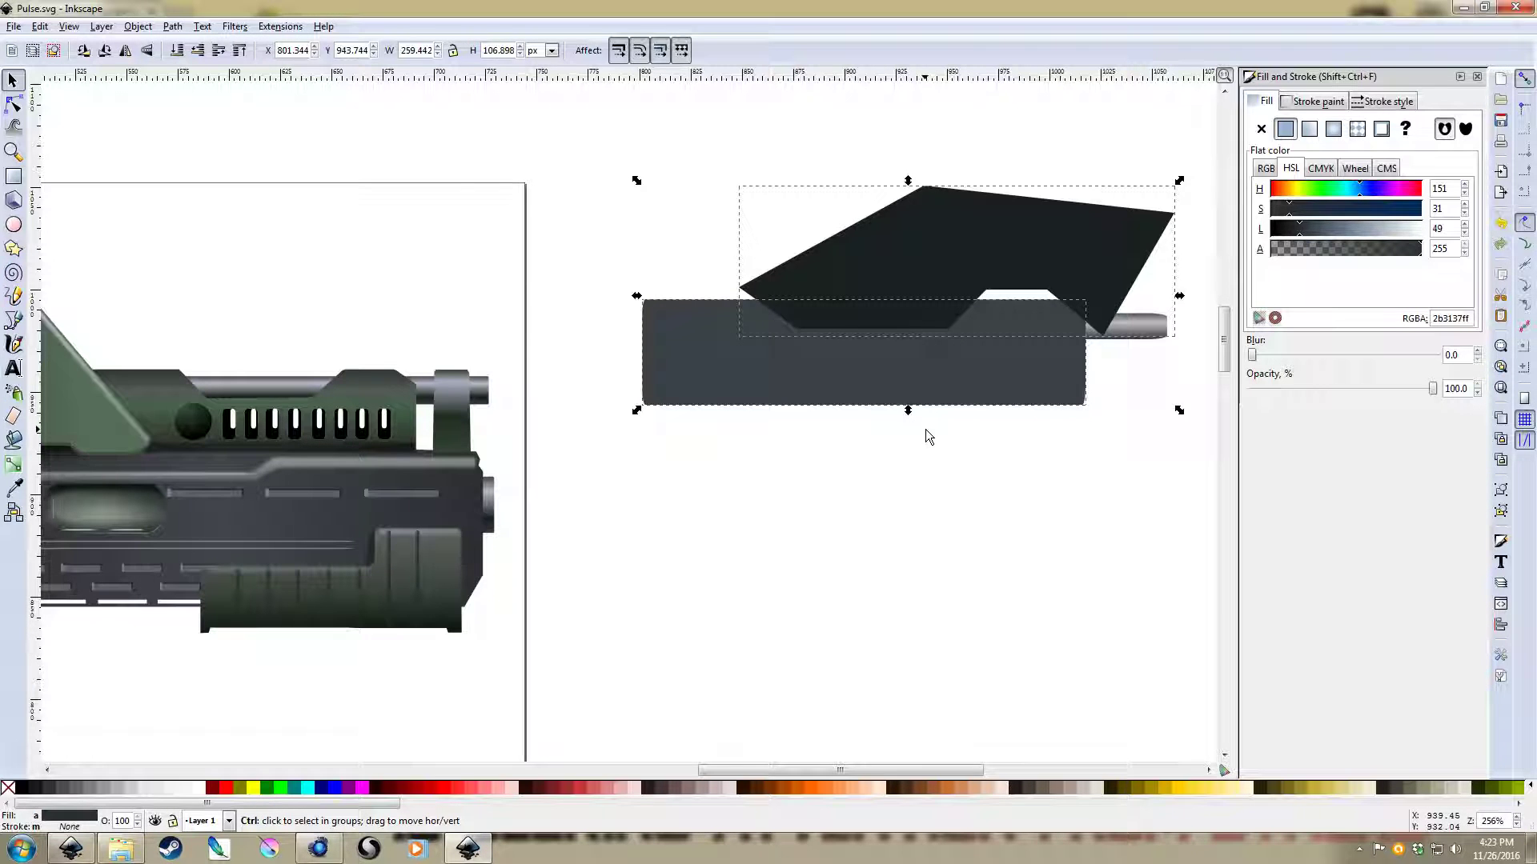
key(ctrl+minus)
click(1005, 452)
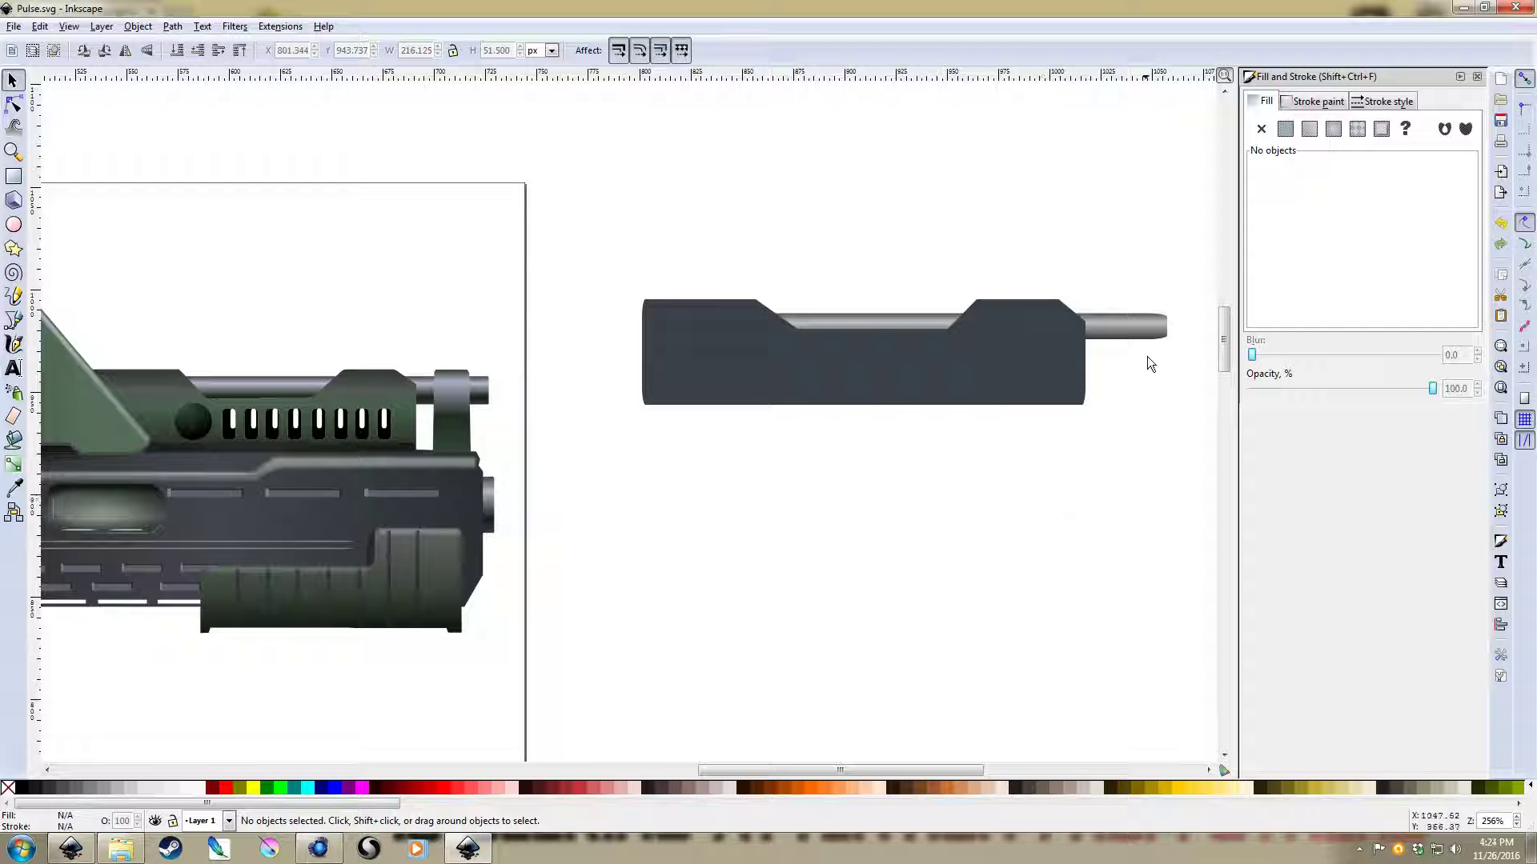
Draw a small triangle at the raised block's left corner and union it into the housing
scroll(1073, 305, up, 3)
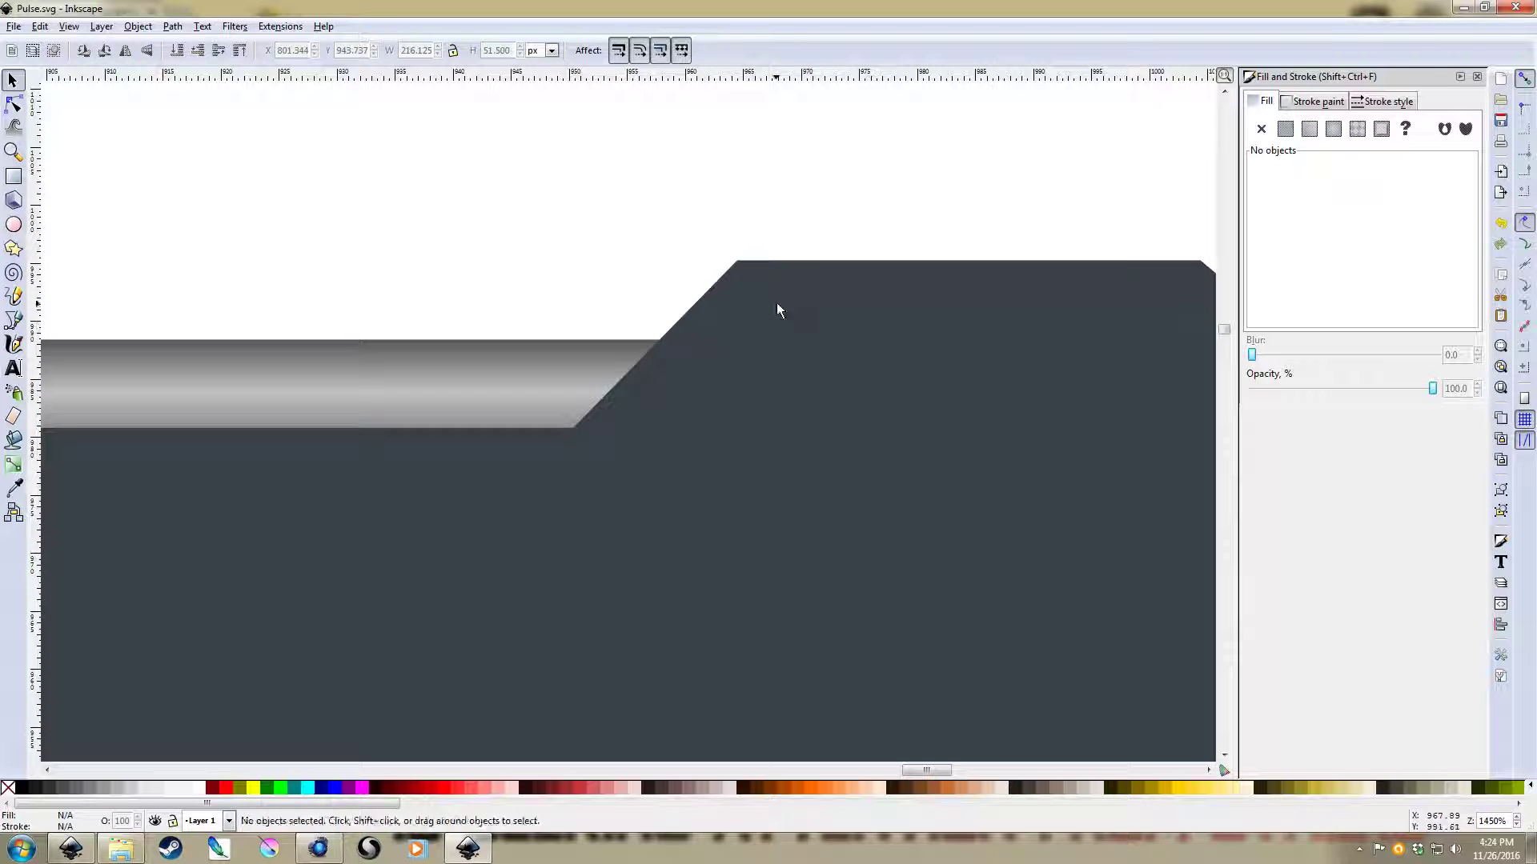
key(b)
click(702, 275)
click(777, 255)
click(690, 205)
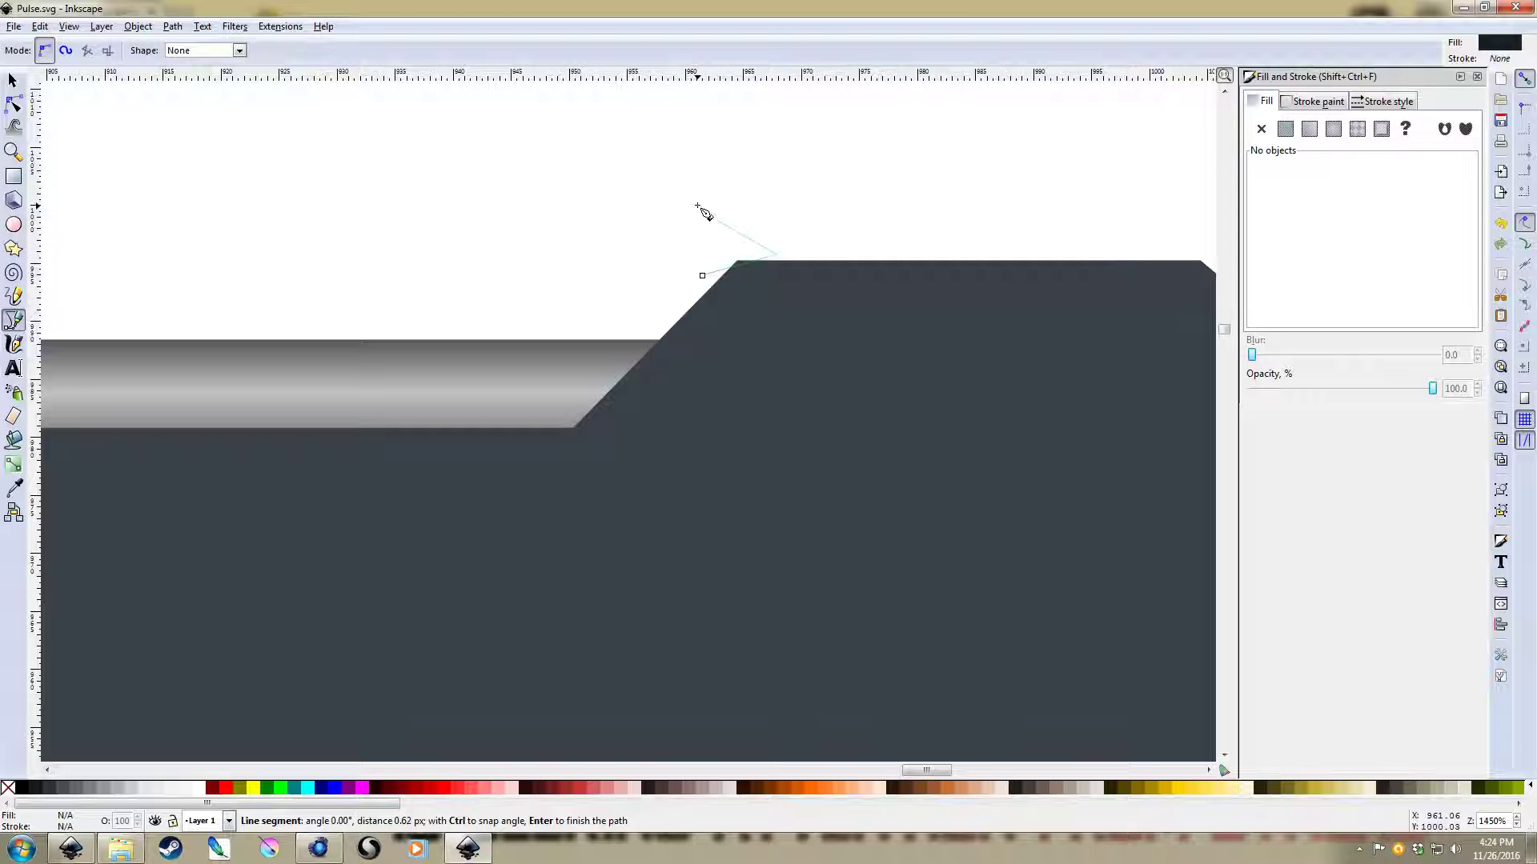
key(Return)
key(s)
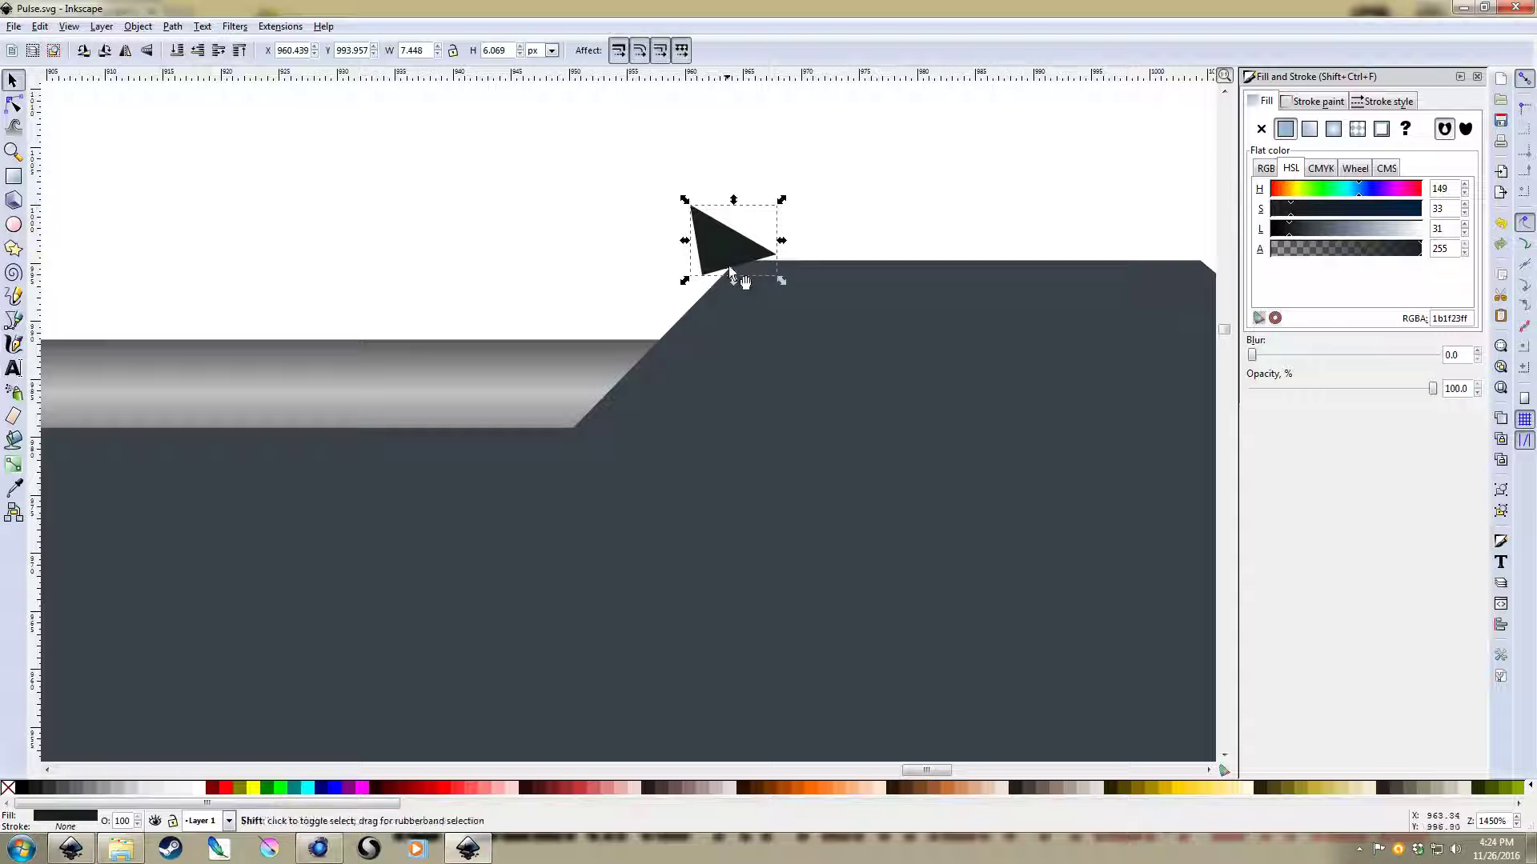
shift+click(791, 376)
key(ctrl+plus)
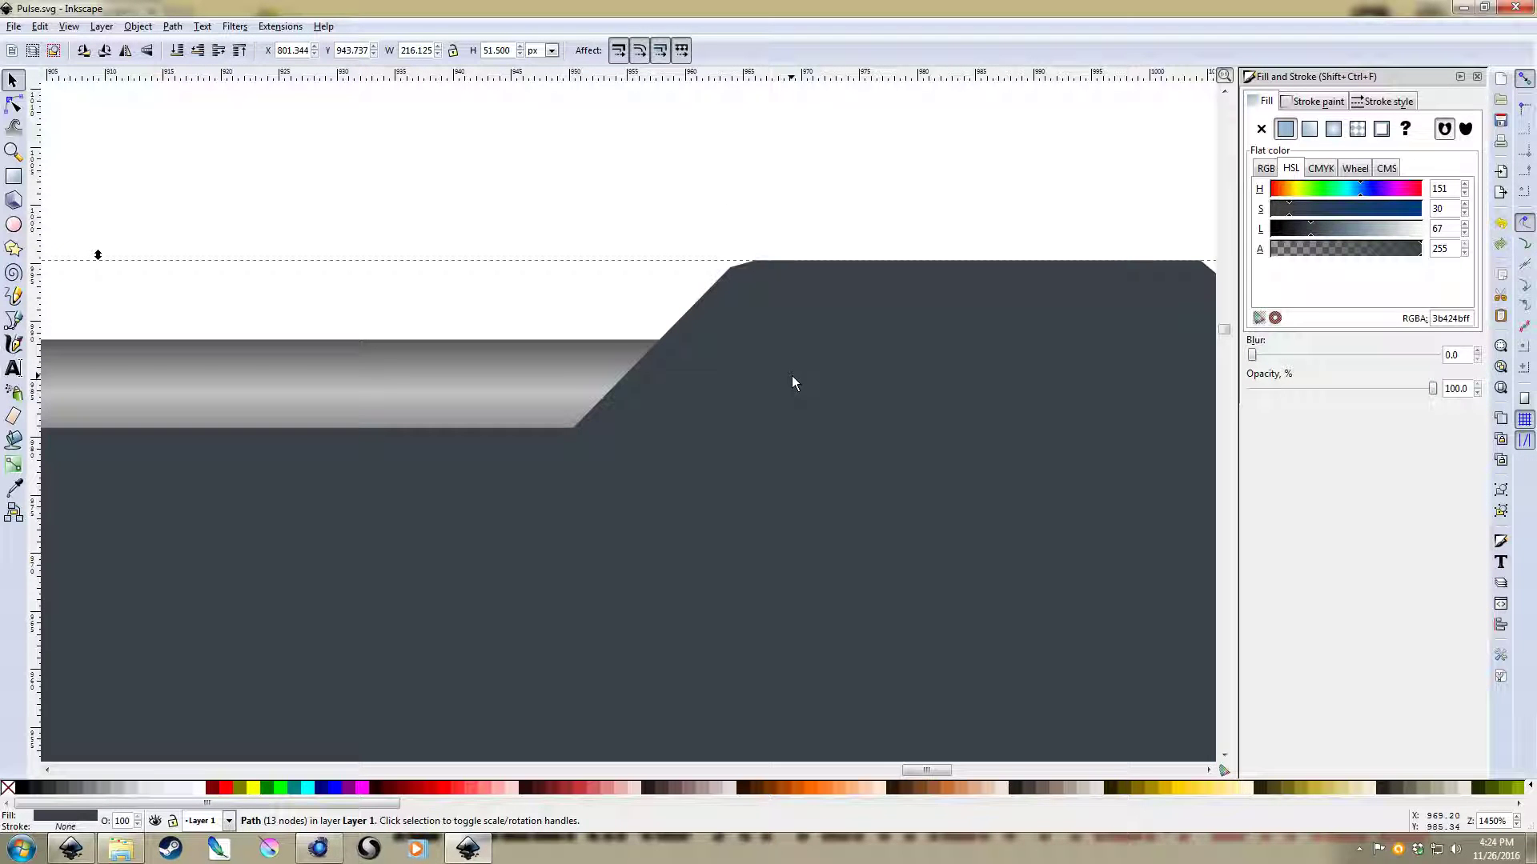
Bevel the block's top-right corner by subtracting a triangle from the housing
drag(1040, 176, 631, 128)
key(Escape)
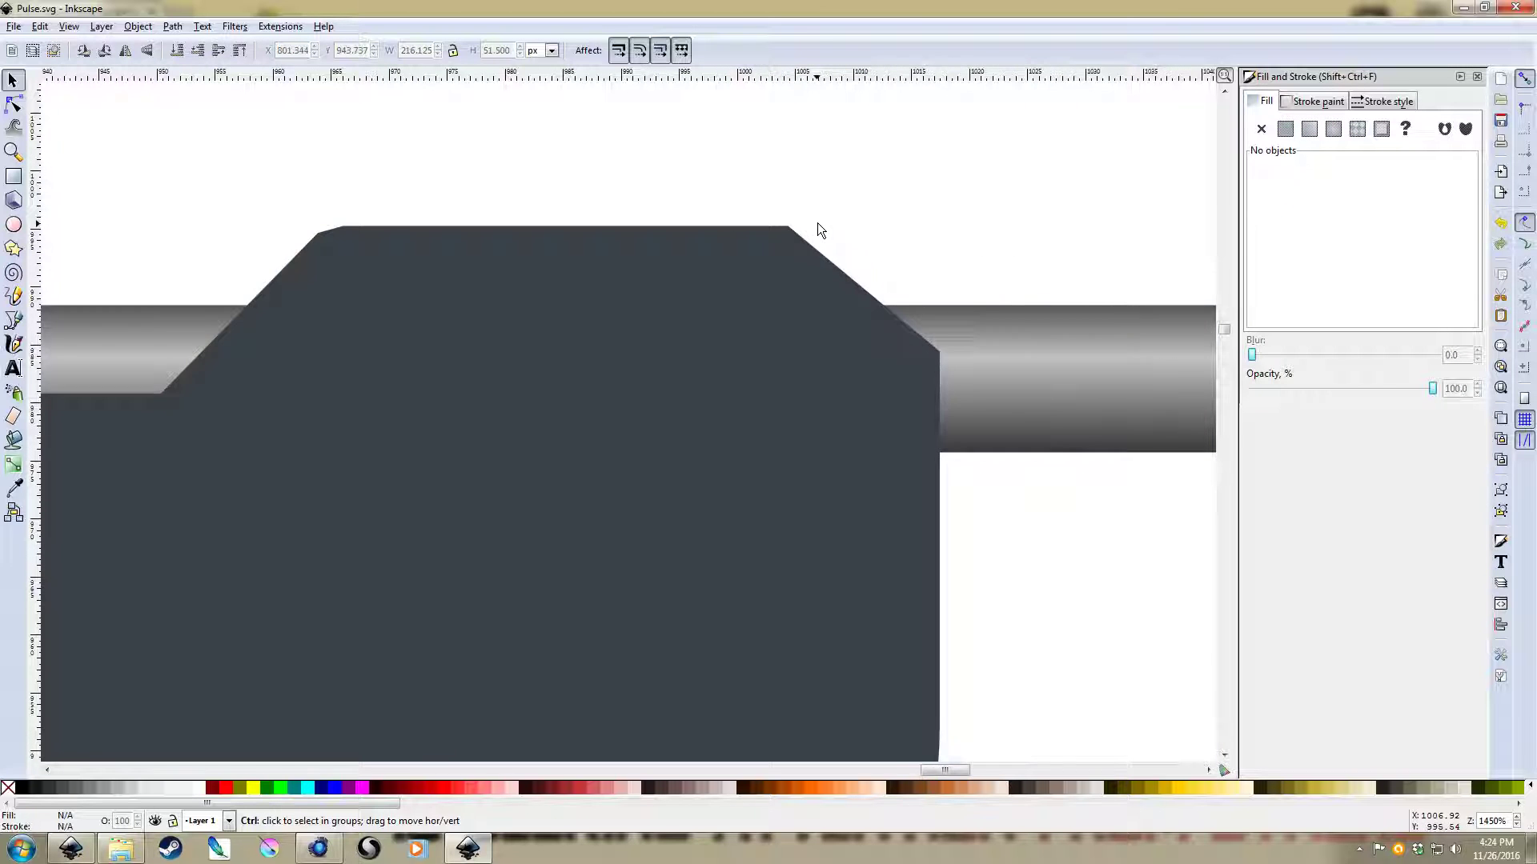
scroll(816, 226, up, 2)
key(b)
click(690, 211)
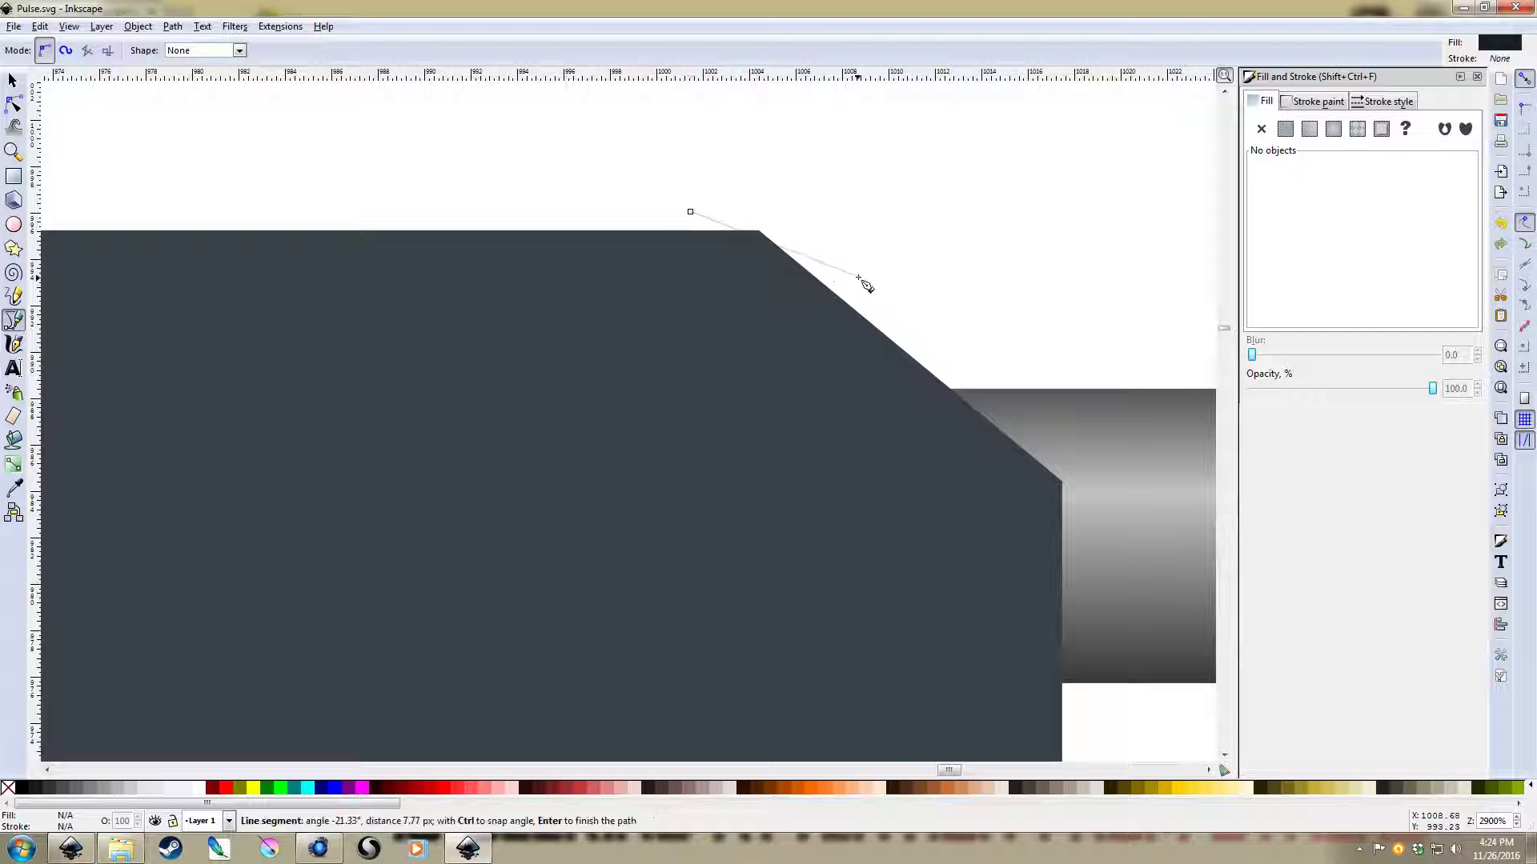
click(858, 276)
double_click(848, 194)
key(s)
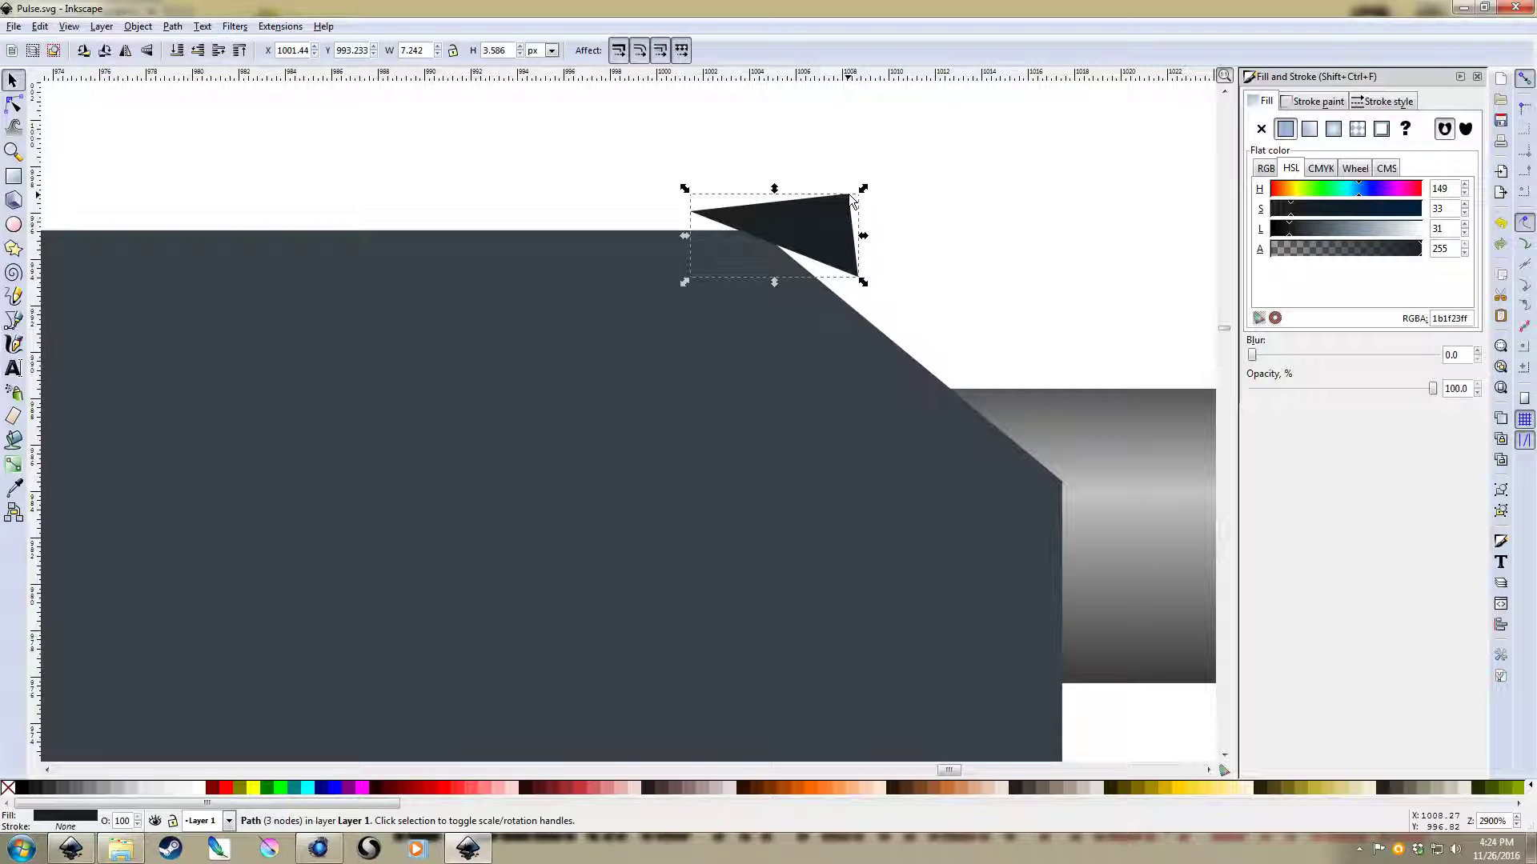
shift+click(631, 416)
key(ctrl+minus)
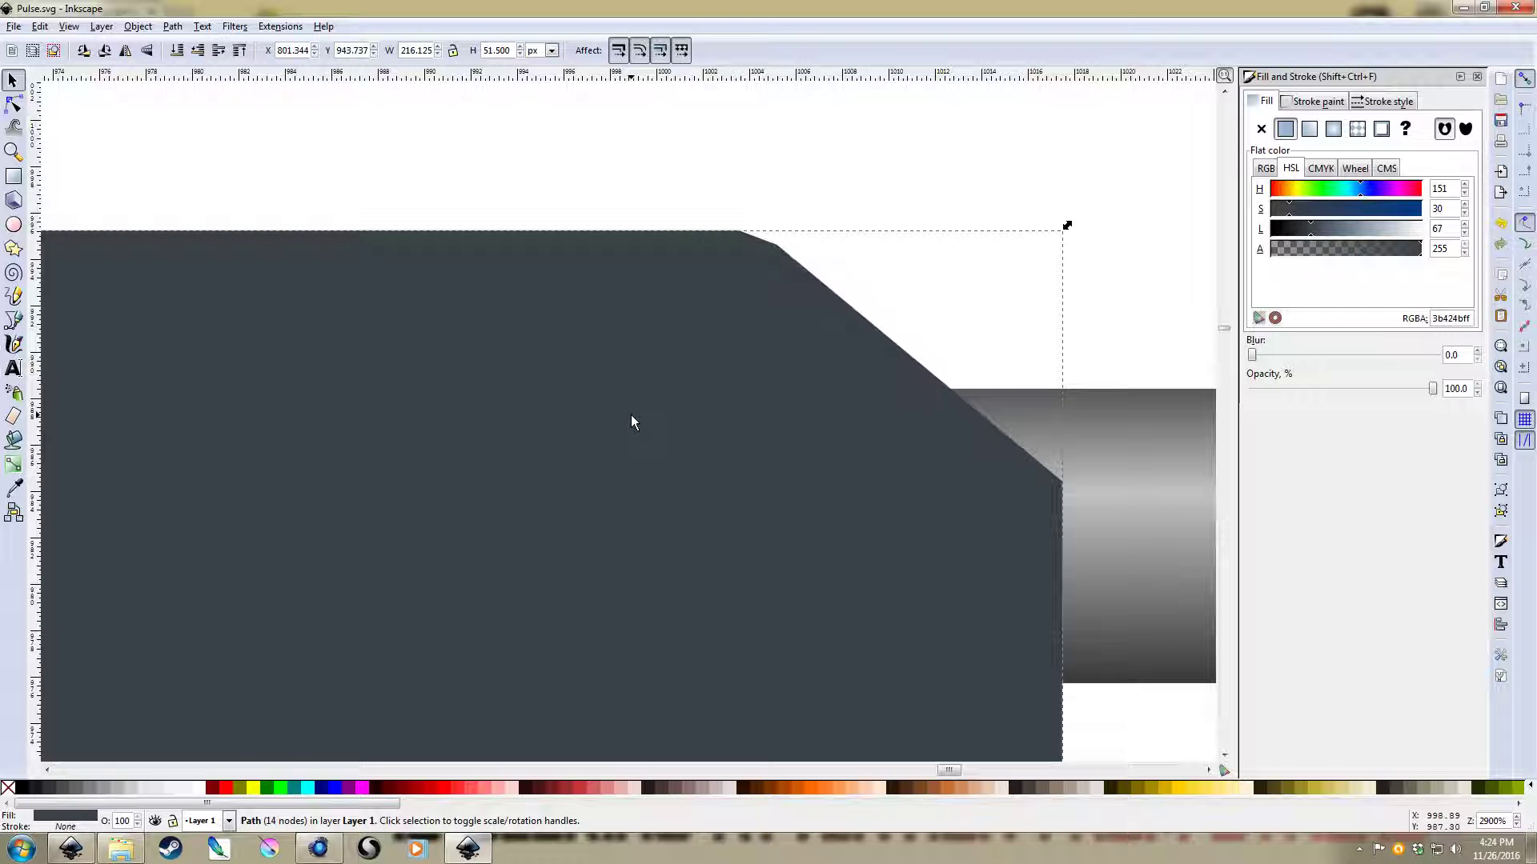
click(922, 119)
Bevel the block's lower right corner by subtracting another triangle from the housing
drag(959, 392, 874, 328)
key(b)
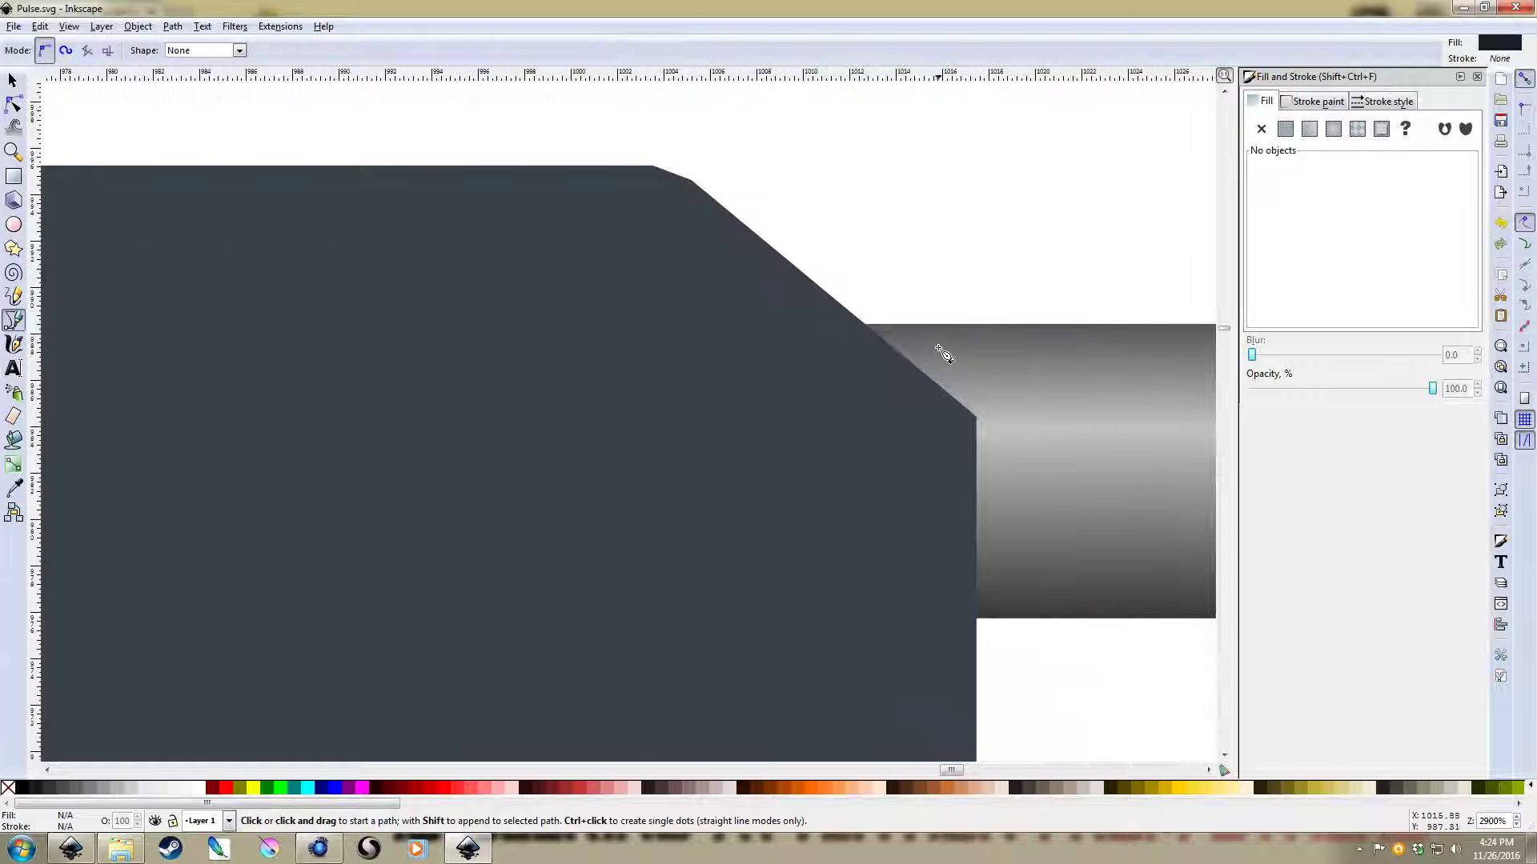
click(933, 349)
click(999, 487)
click(1052, 256)
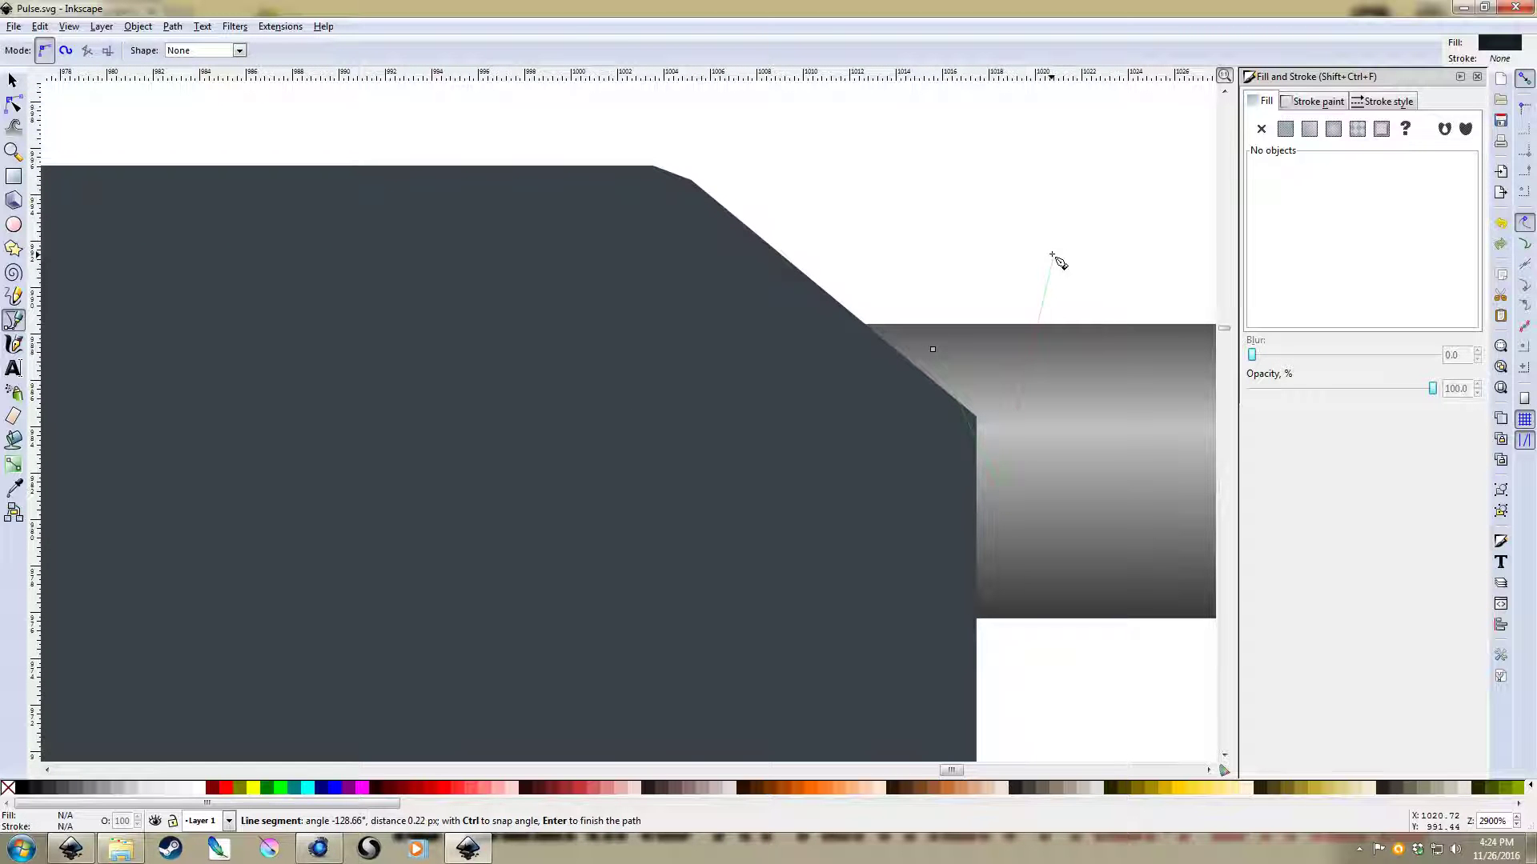
key(Return)
key(s)
shift+click(773, 480)
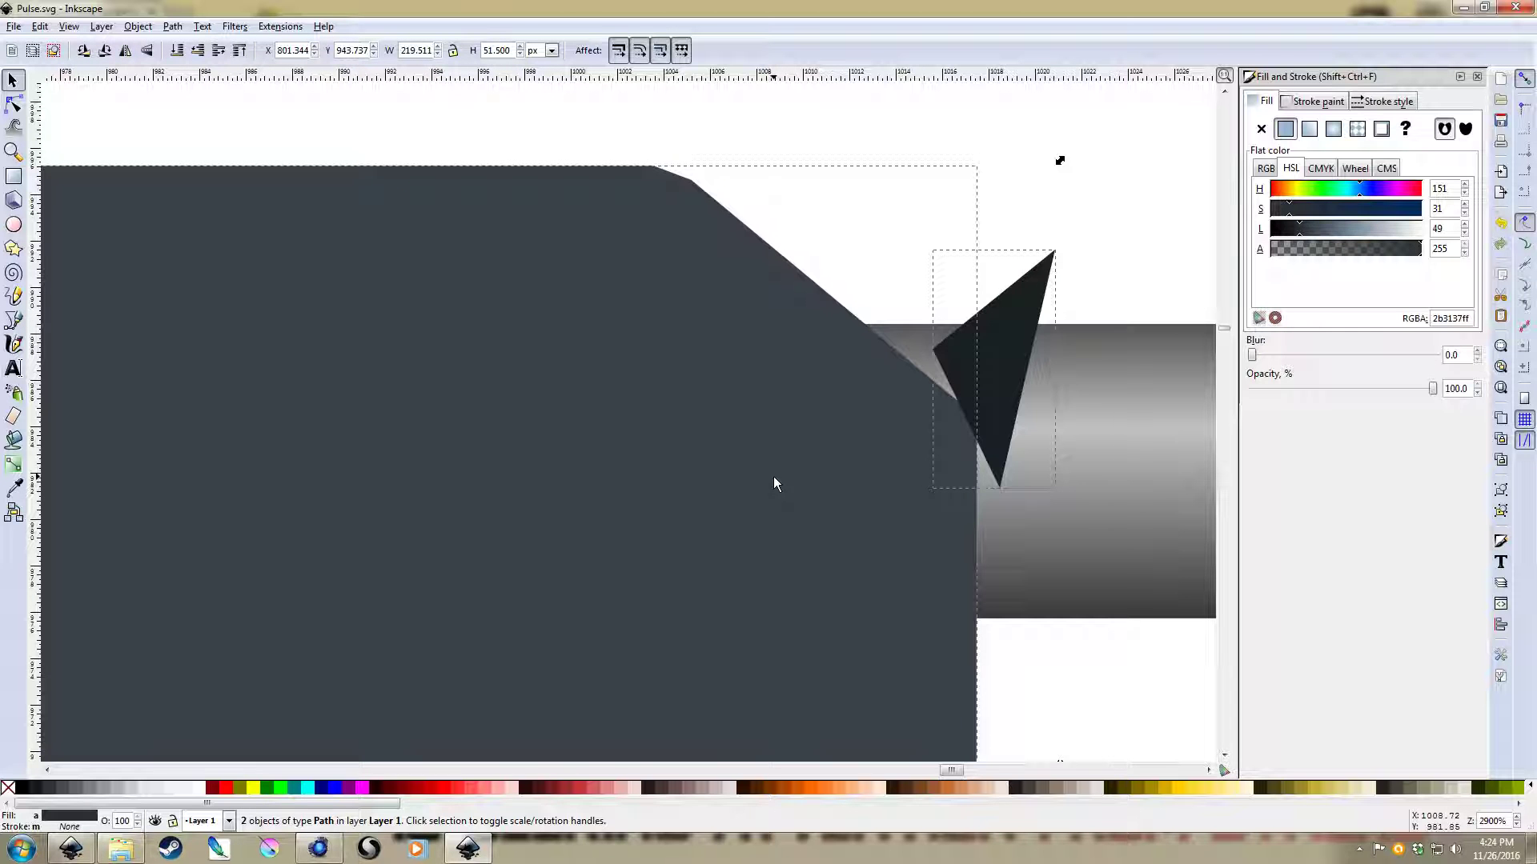
key(ctrl+minus)
key(Escape)
scroll(971, 281, down, 4)
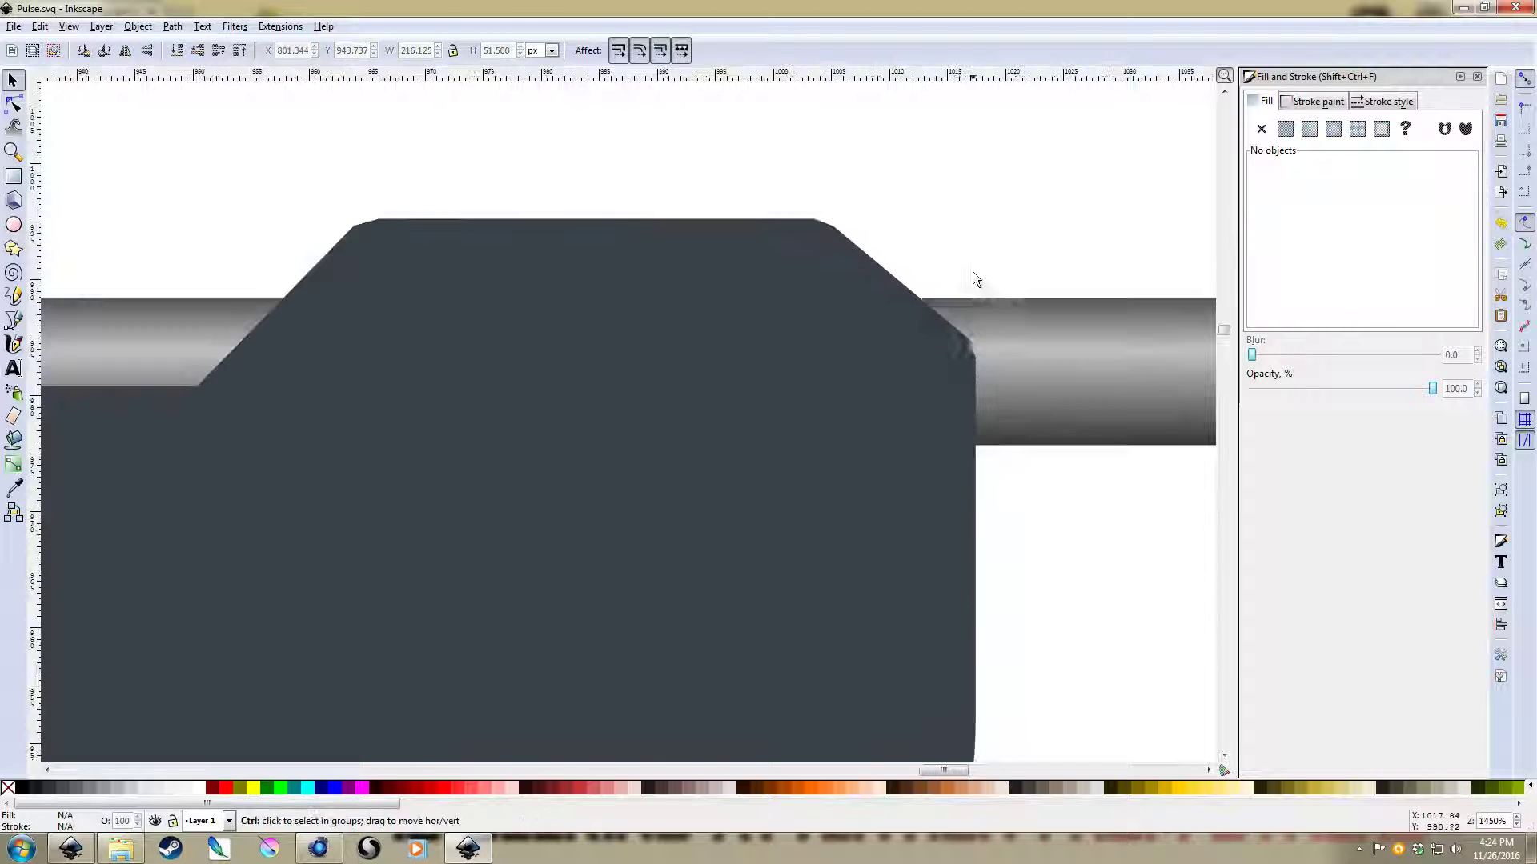
scroll(935, 352, down, 2)
scroll(920, 496, left, 6)
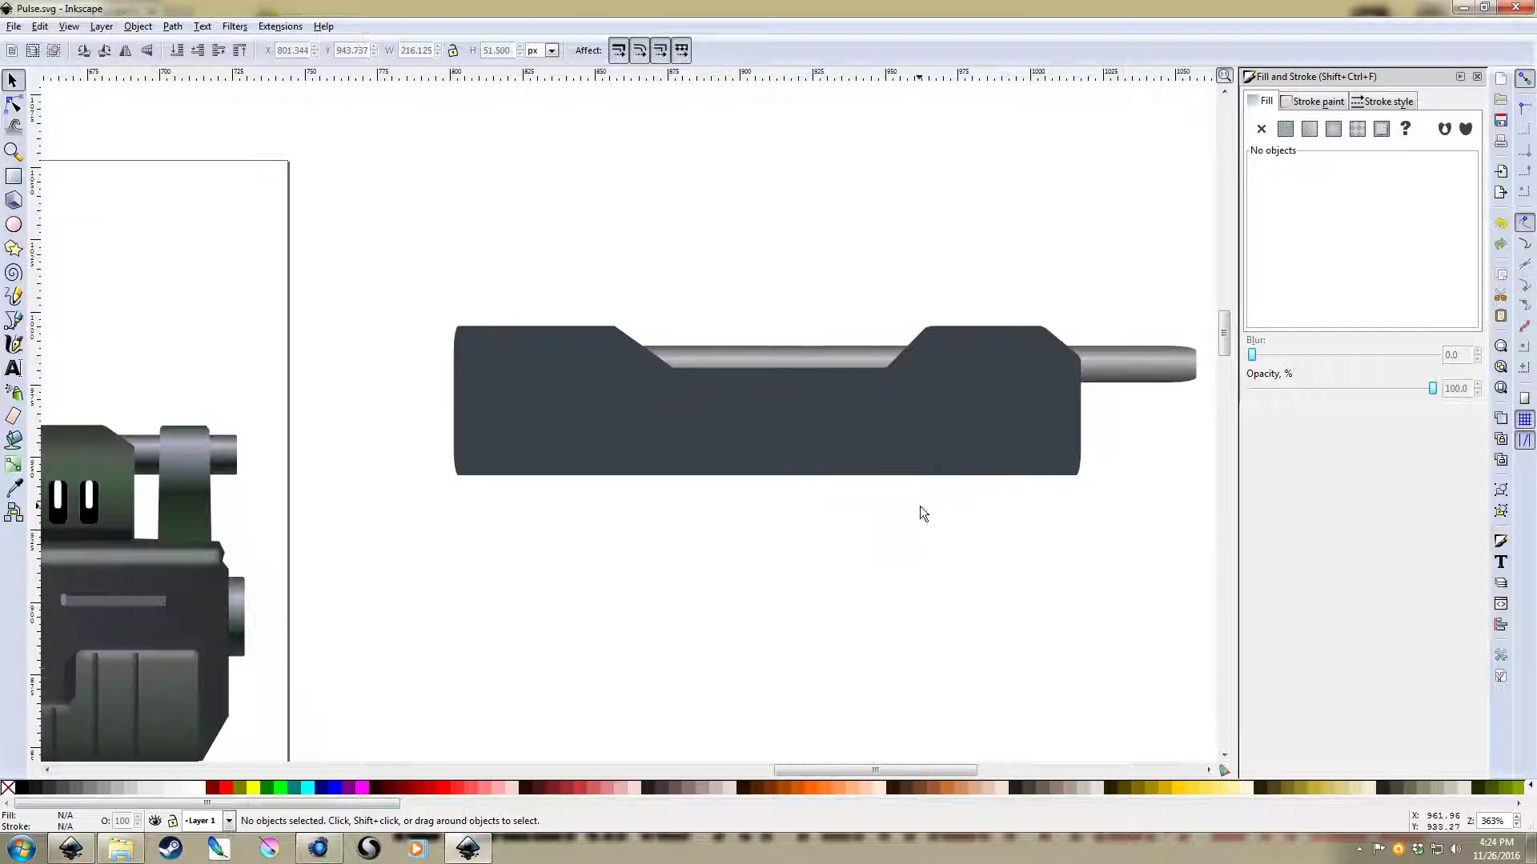
scroll(912, 469, left, 7)
scroll(904, 474, down, 2)
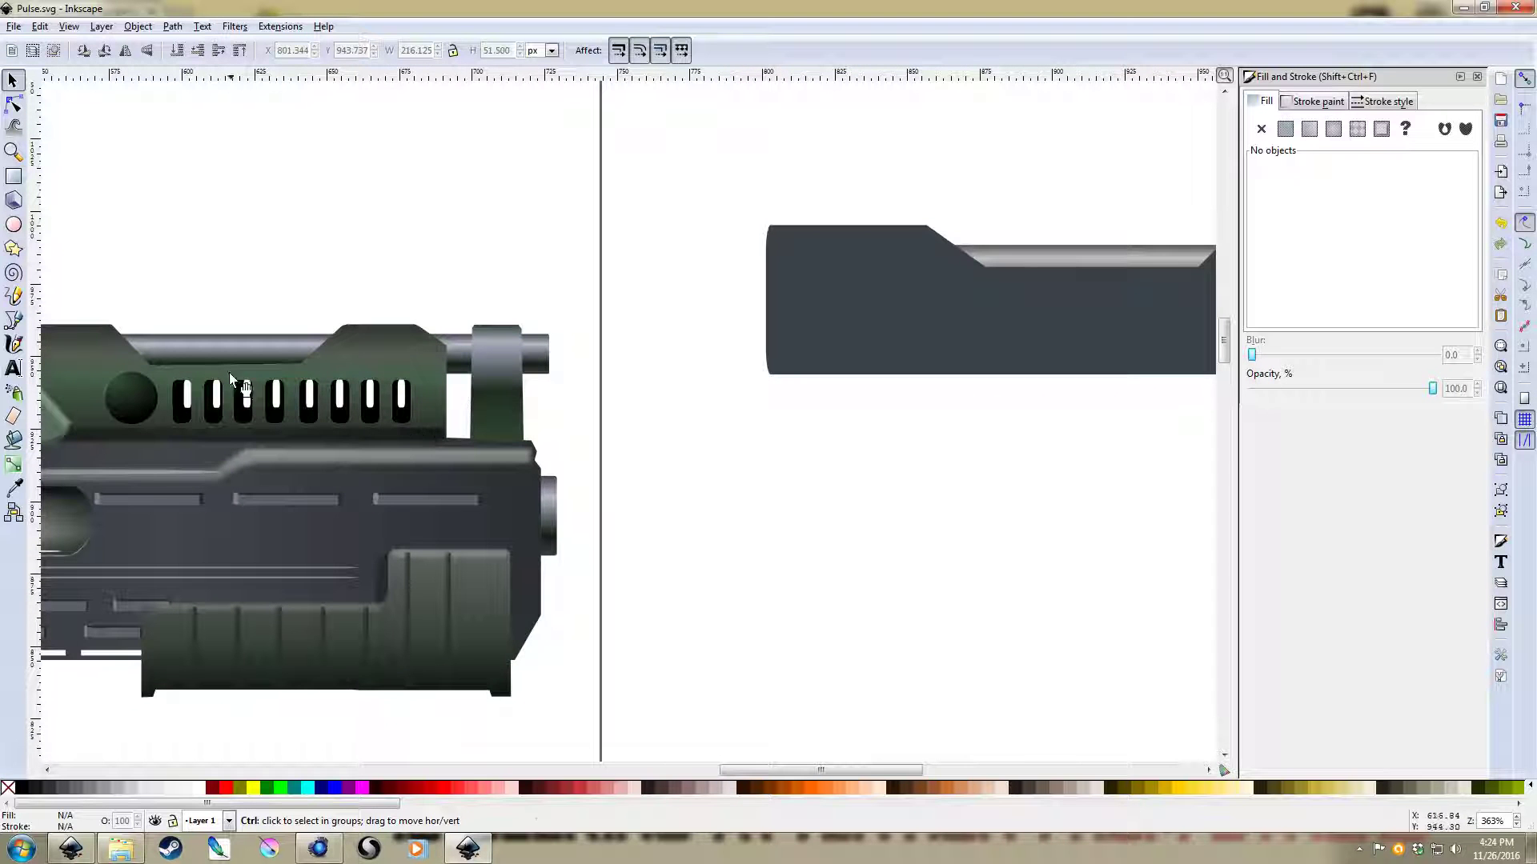
scroll(800, 473, down, 2)
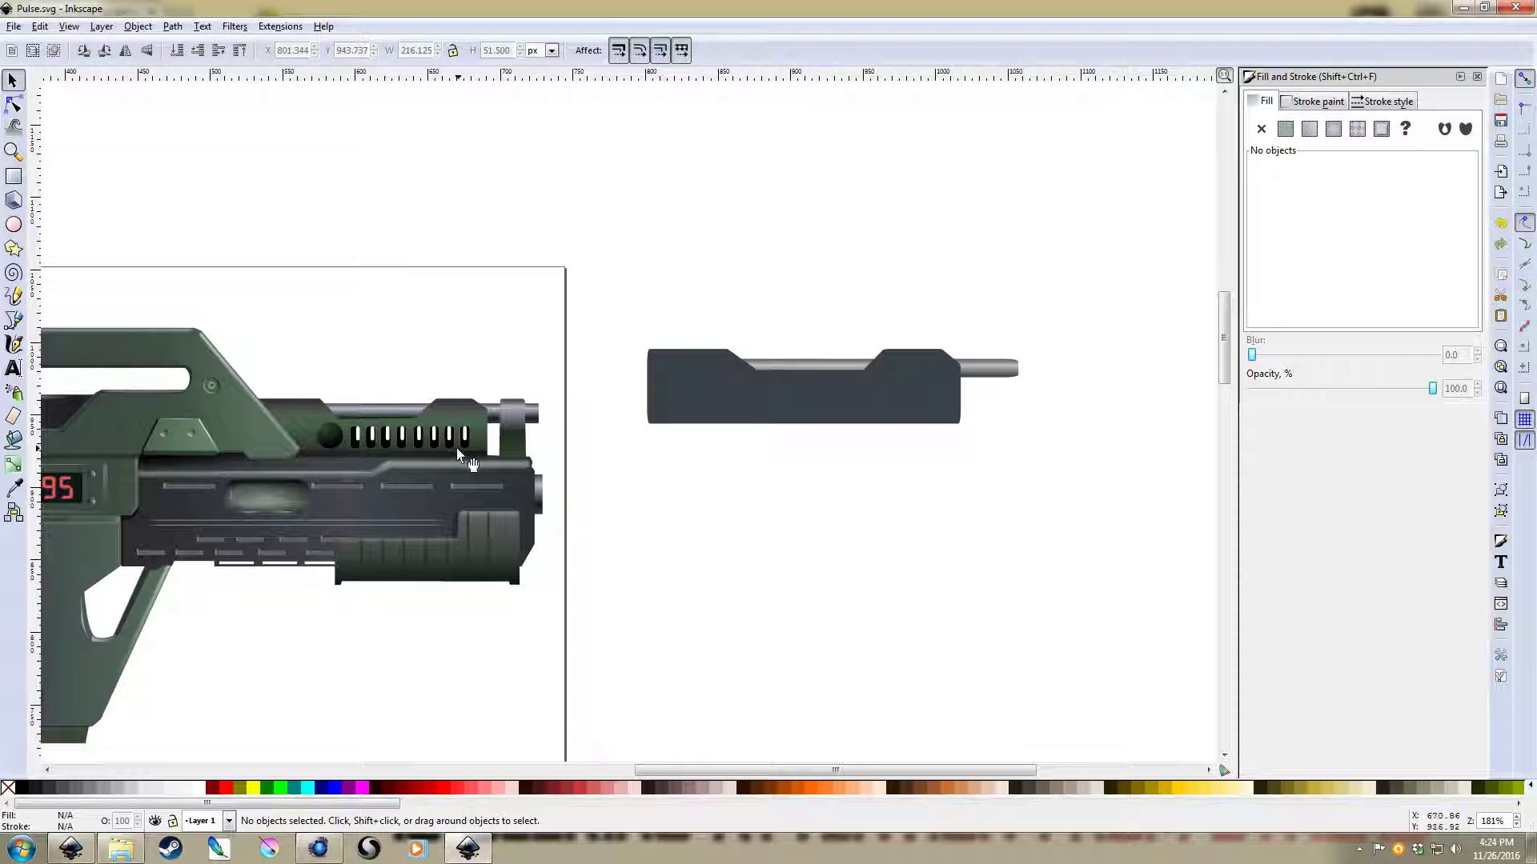
scroll(830, 432, left, 4)
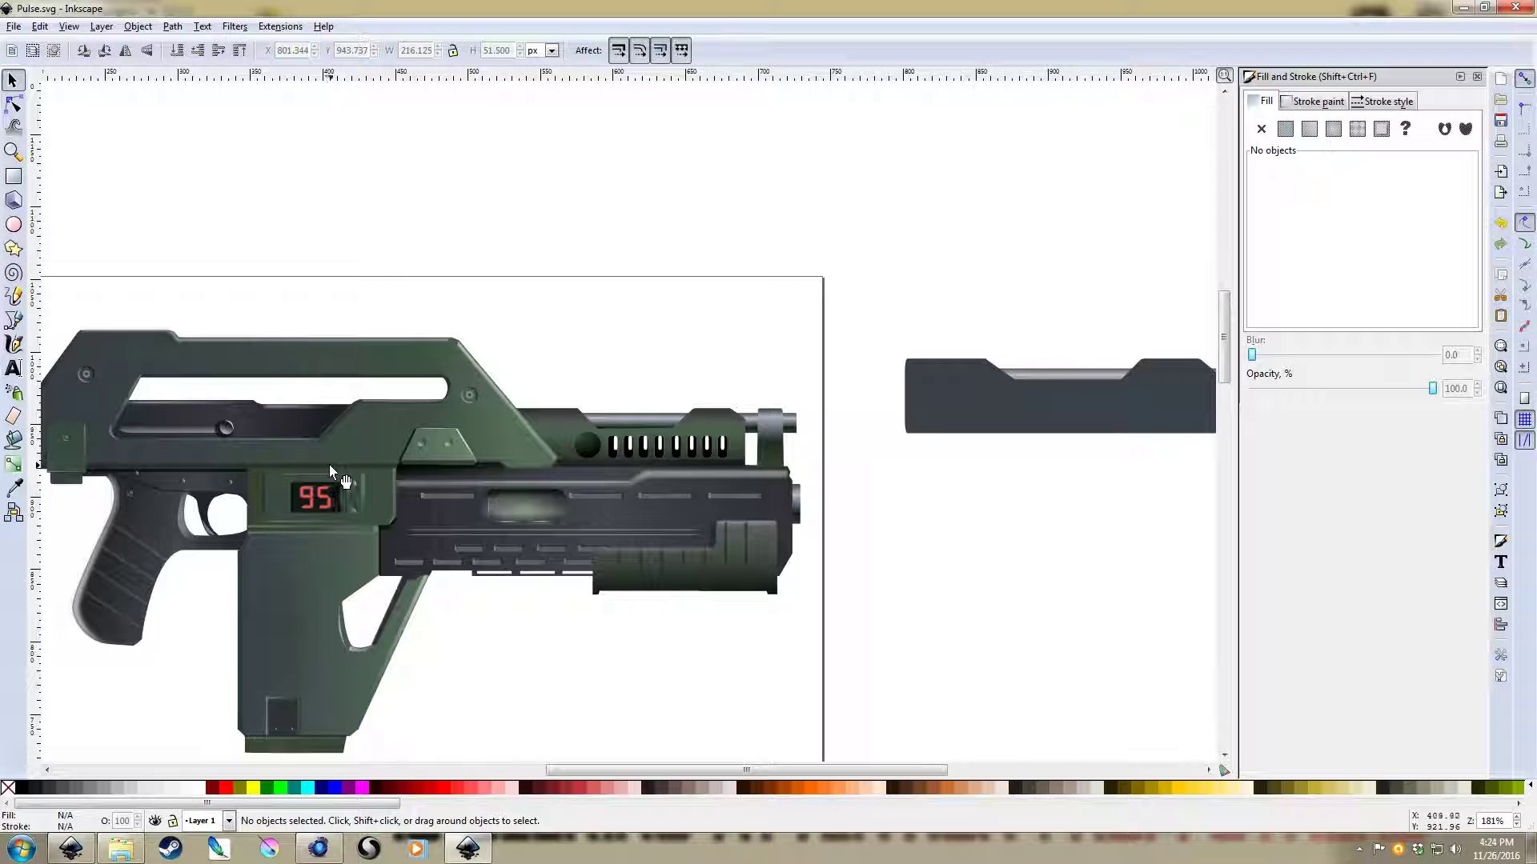
scroll(313, 347, left, 3)
scroll(313, 348, down, 1)
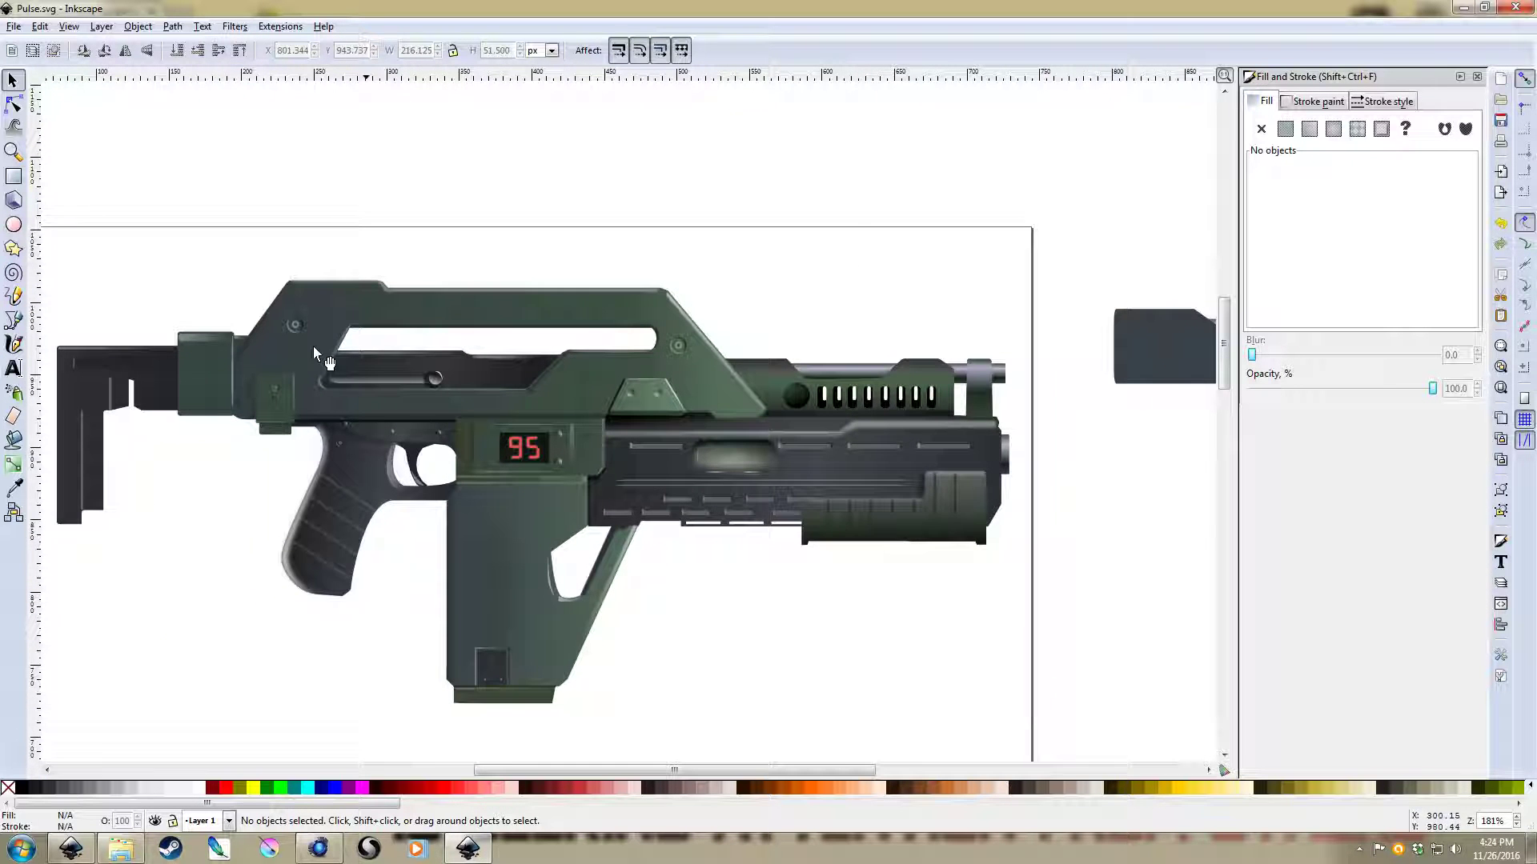
scroll(742, 547, right, 7)
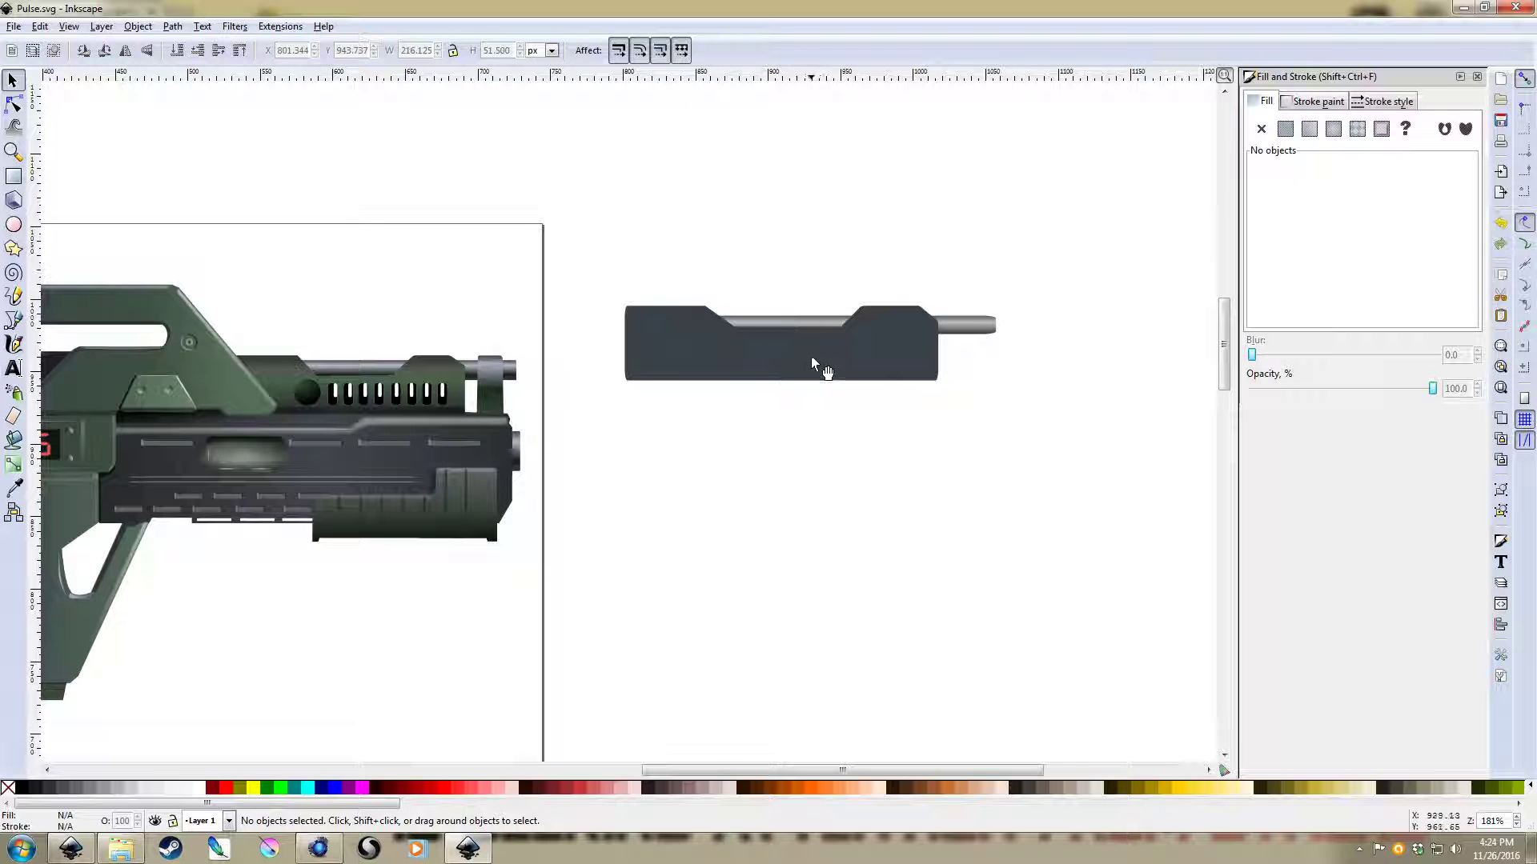
scroll(852, 430, up, 2)
scroll(949, 388, left, 3)
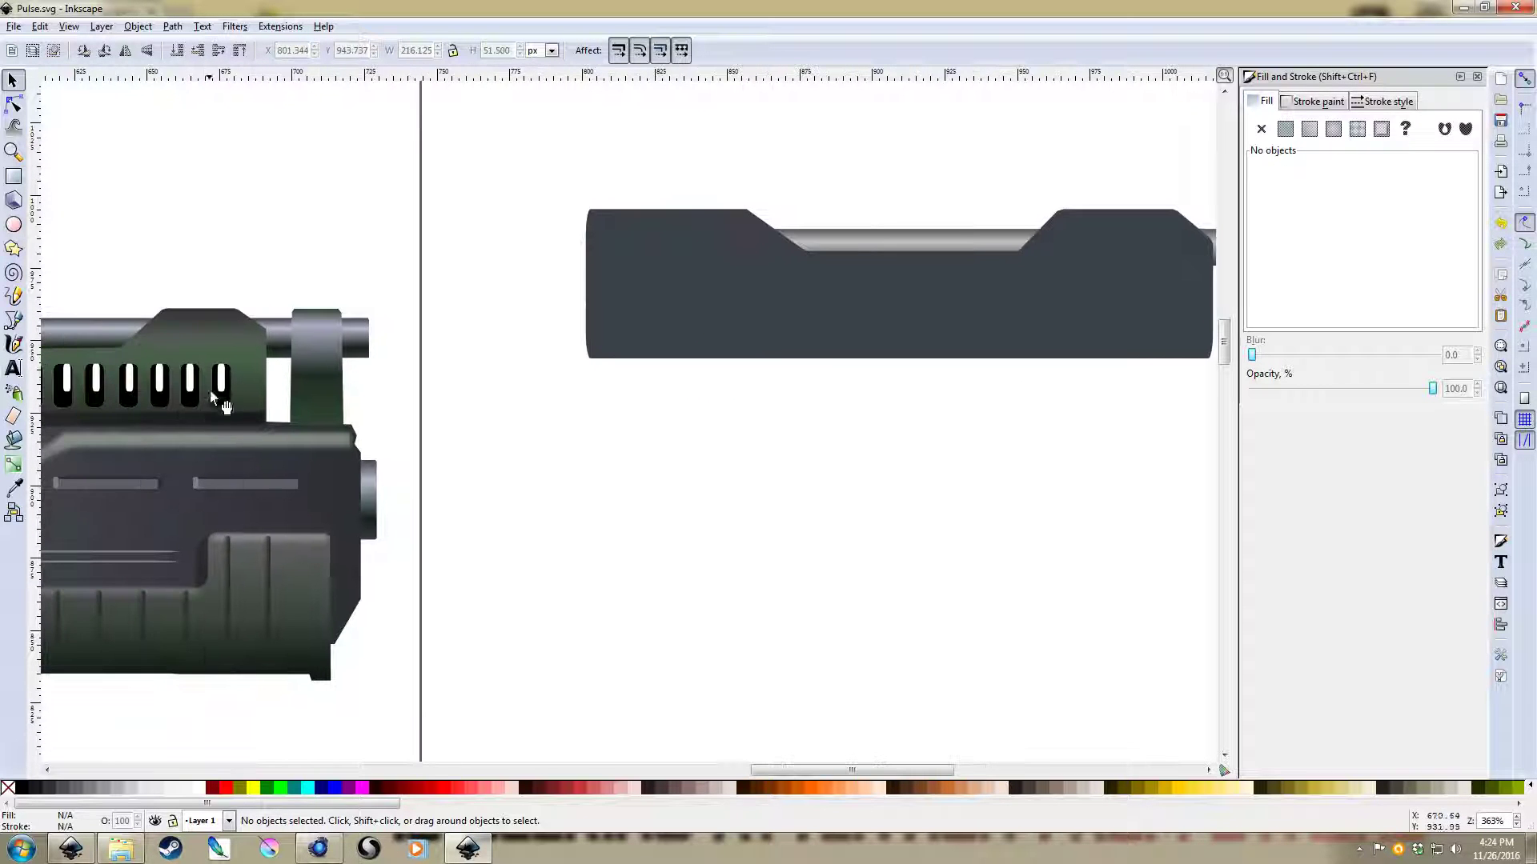
scroll(211, 392, left, 4)
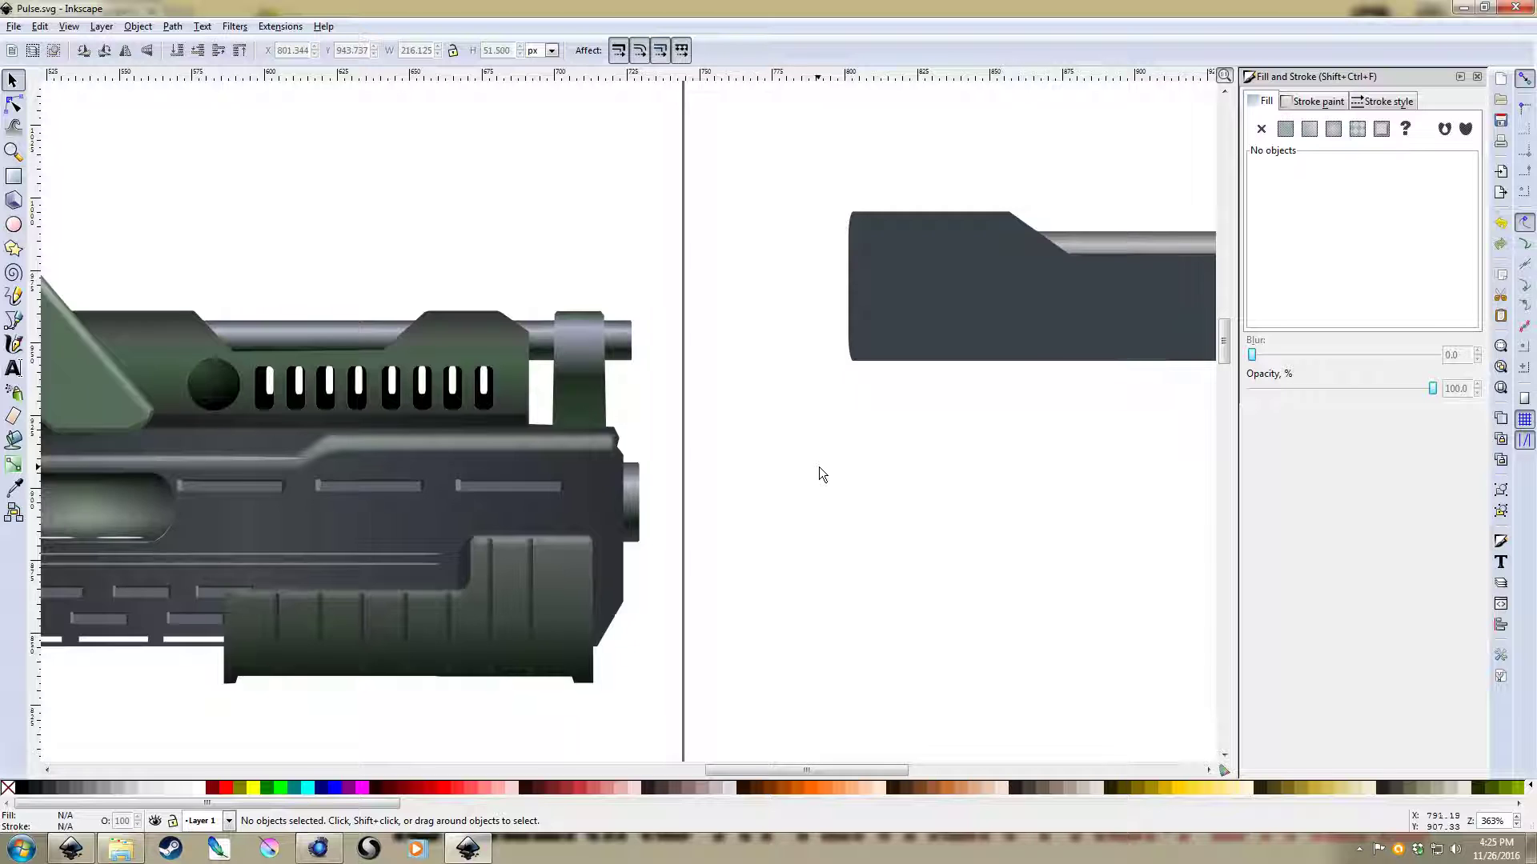
drag(819, 468, 654, 450)
drag(342, 397, 614, 438)
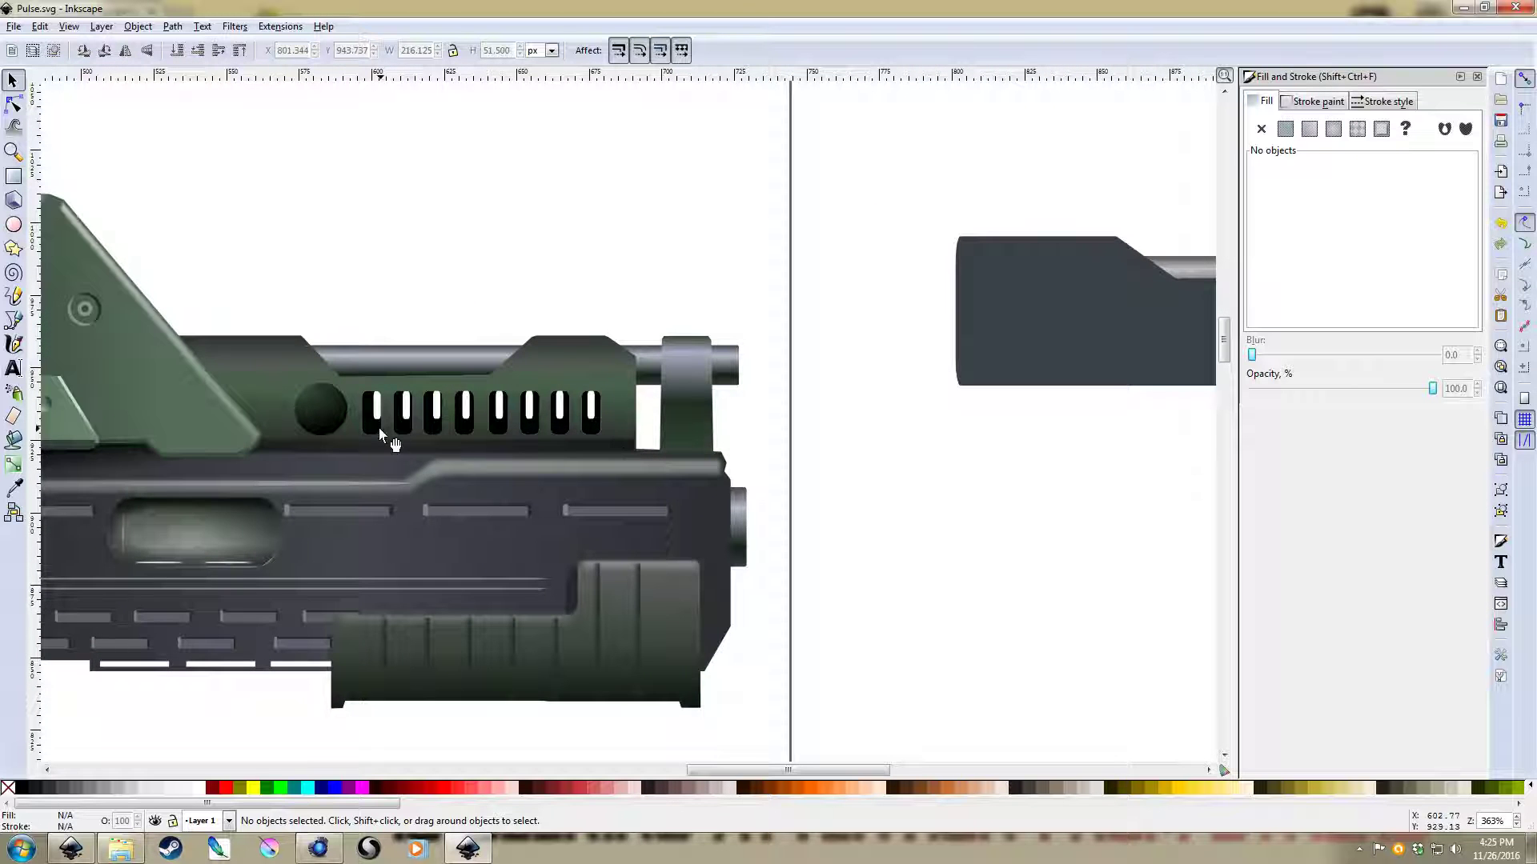
scroll(379, 431, up, 2)
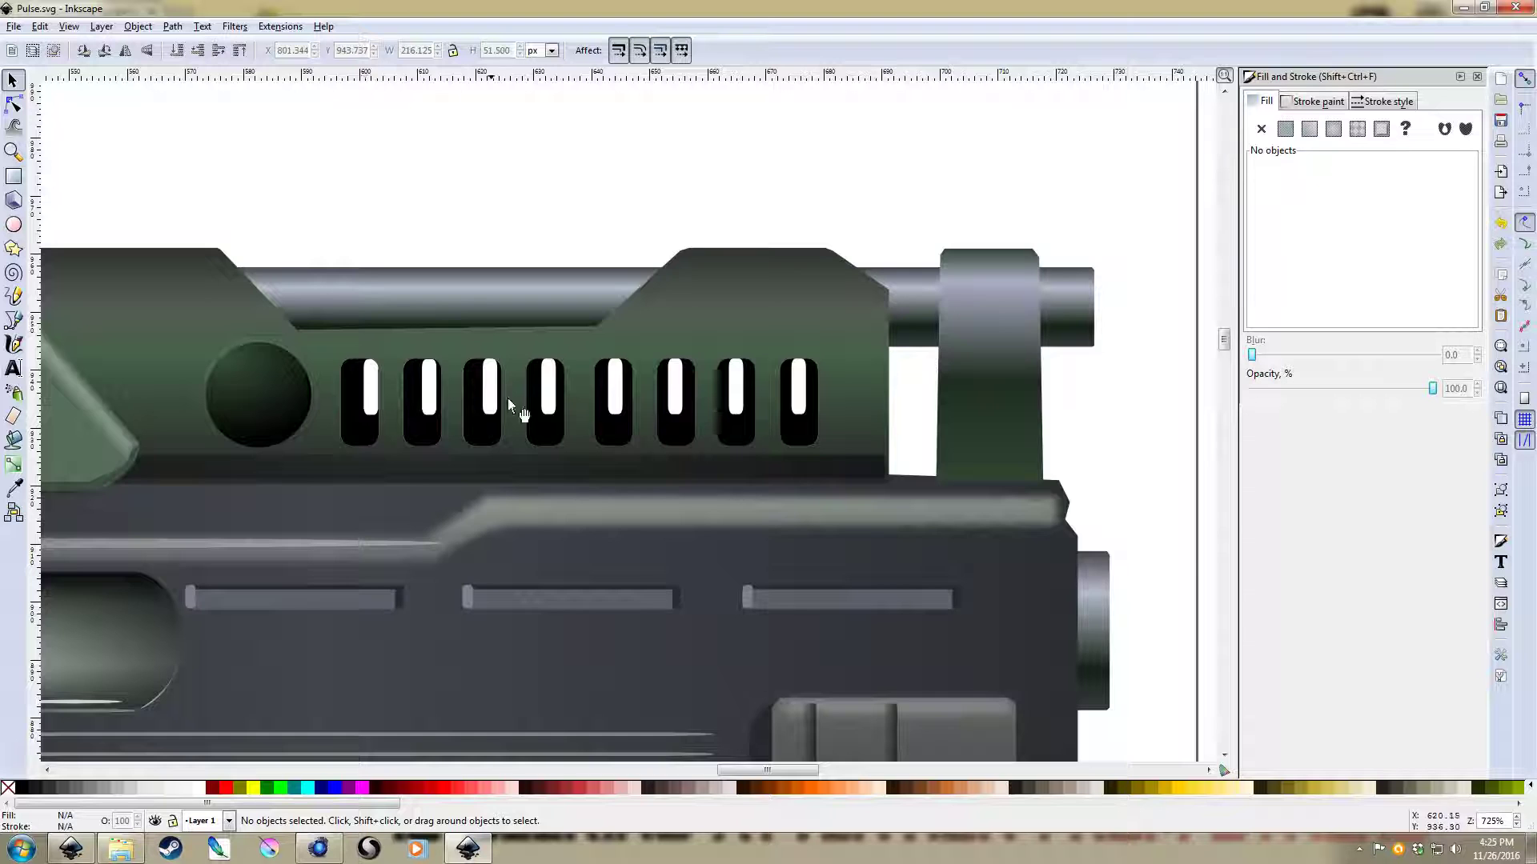
scroll(508, 398, down, 2)
scroll(719, 440, right, 6)
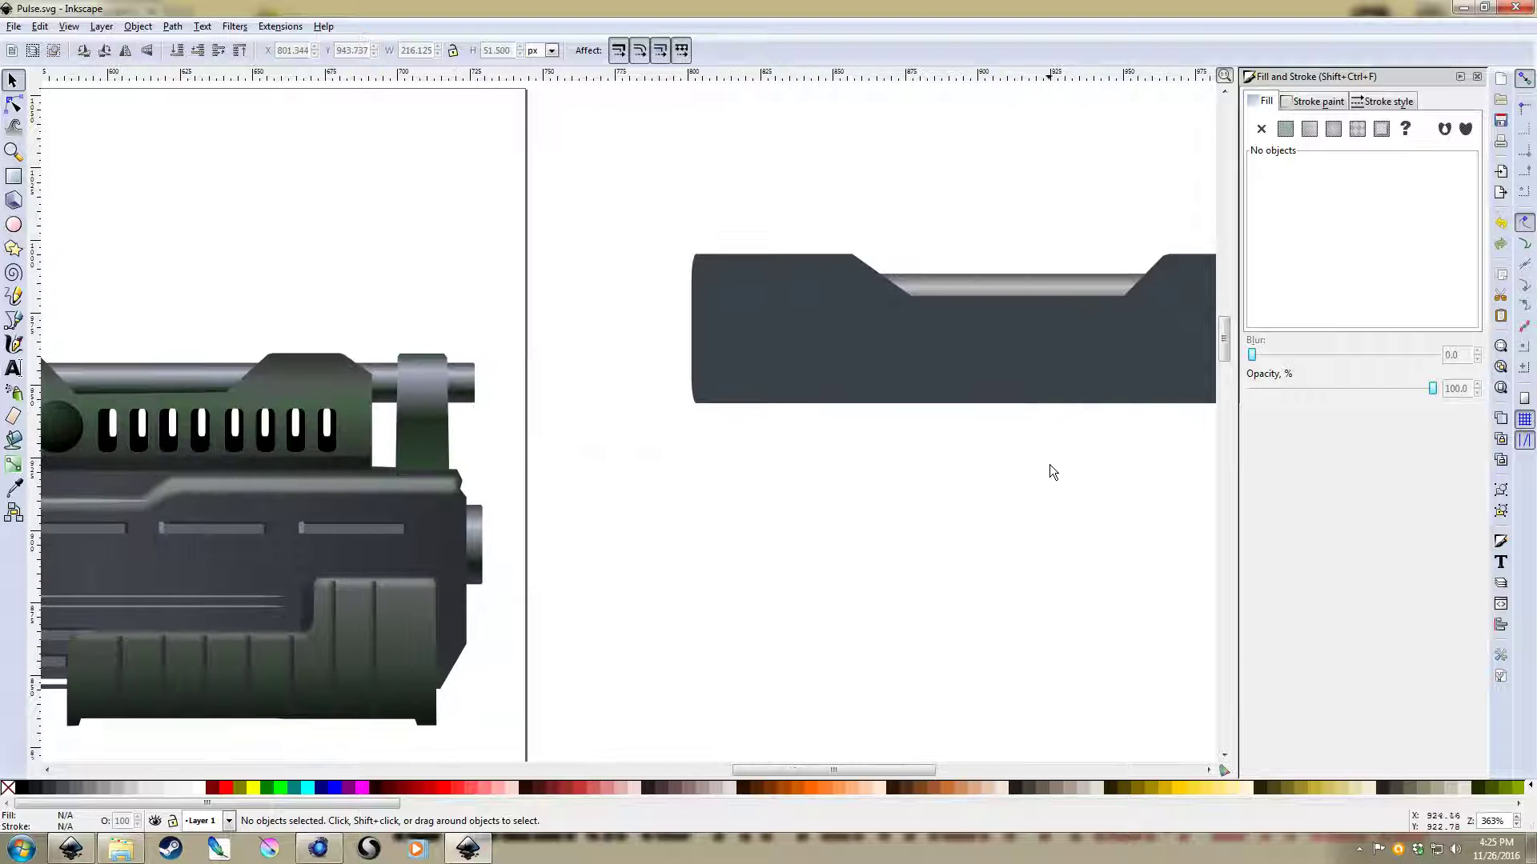
scroll(745, 483, right, 4)
scroll(728, 479, down, 1)
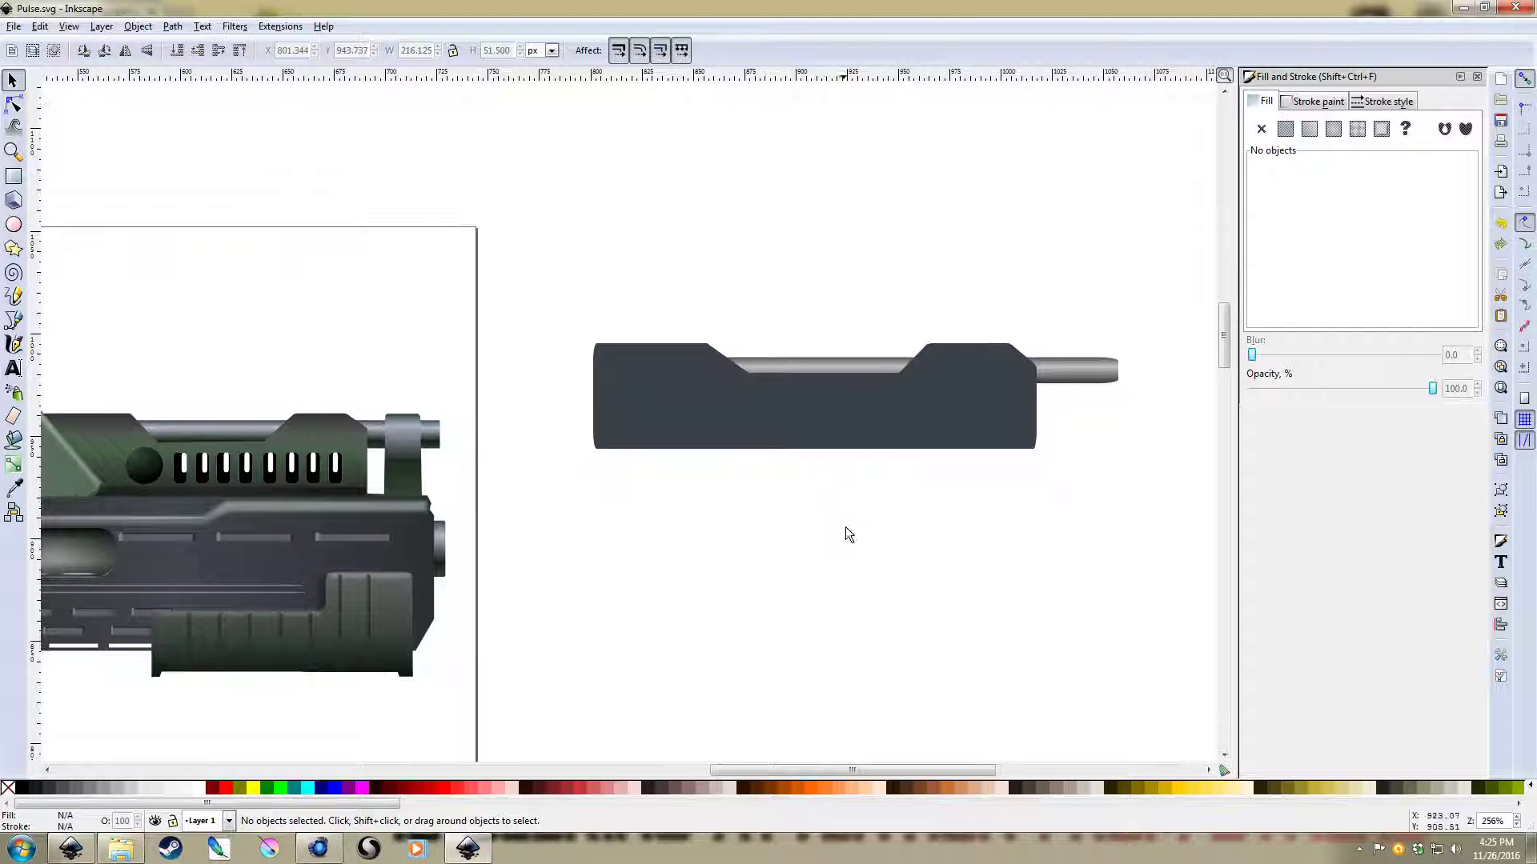
scroll(864, 480, up, 2)
Draw a small rounded slot rectangle on the housing and give it a dark fill
key(r)
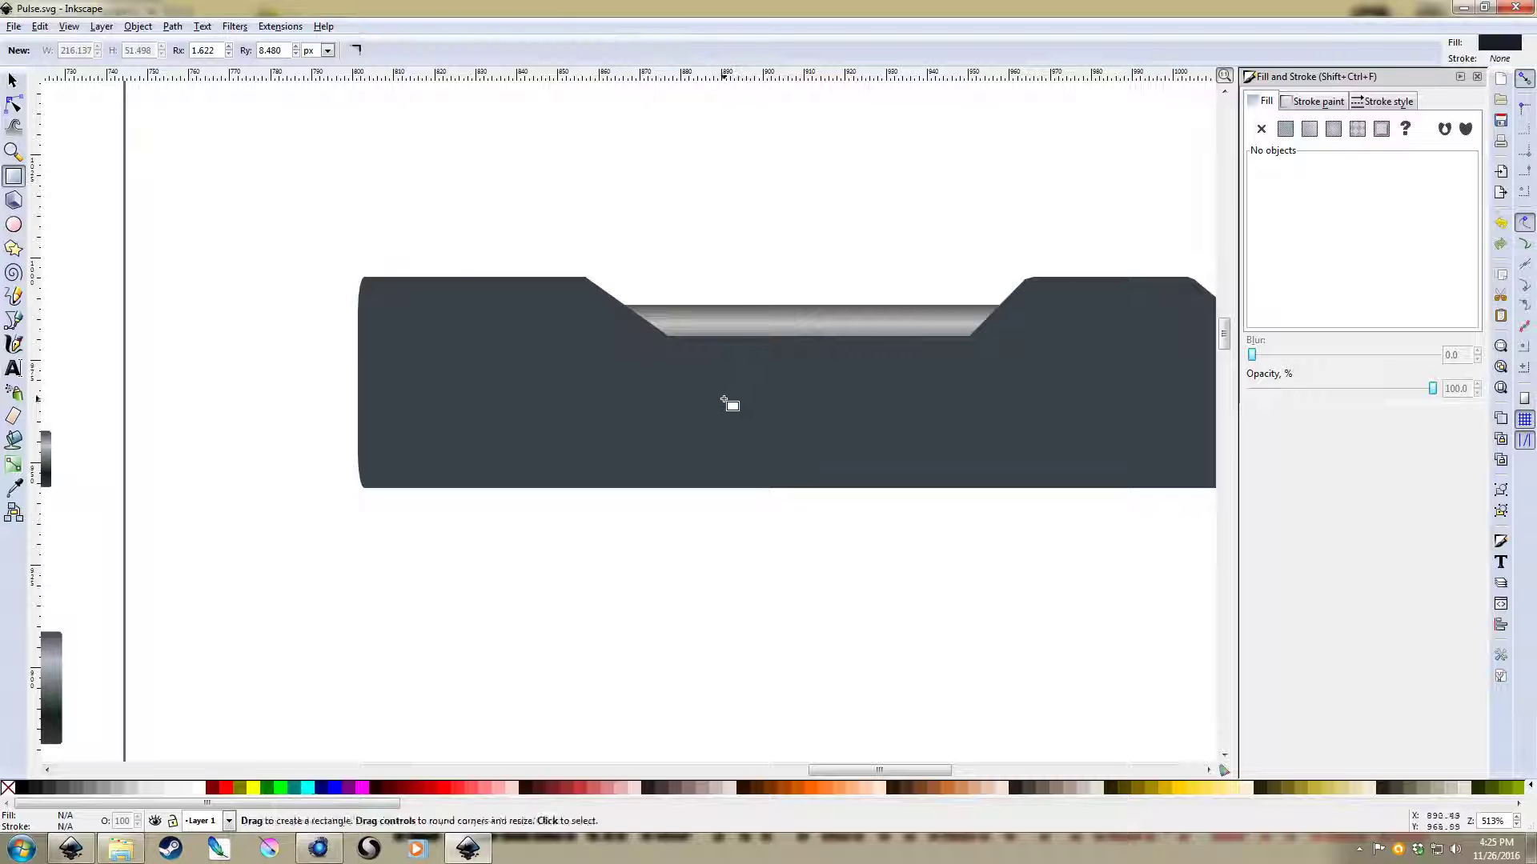
drag(724, 401, 746, 467)
key(s)
click(850, 568)
scroll(857, 509, up, 1)
drag(843, 521, 707, 562)
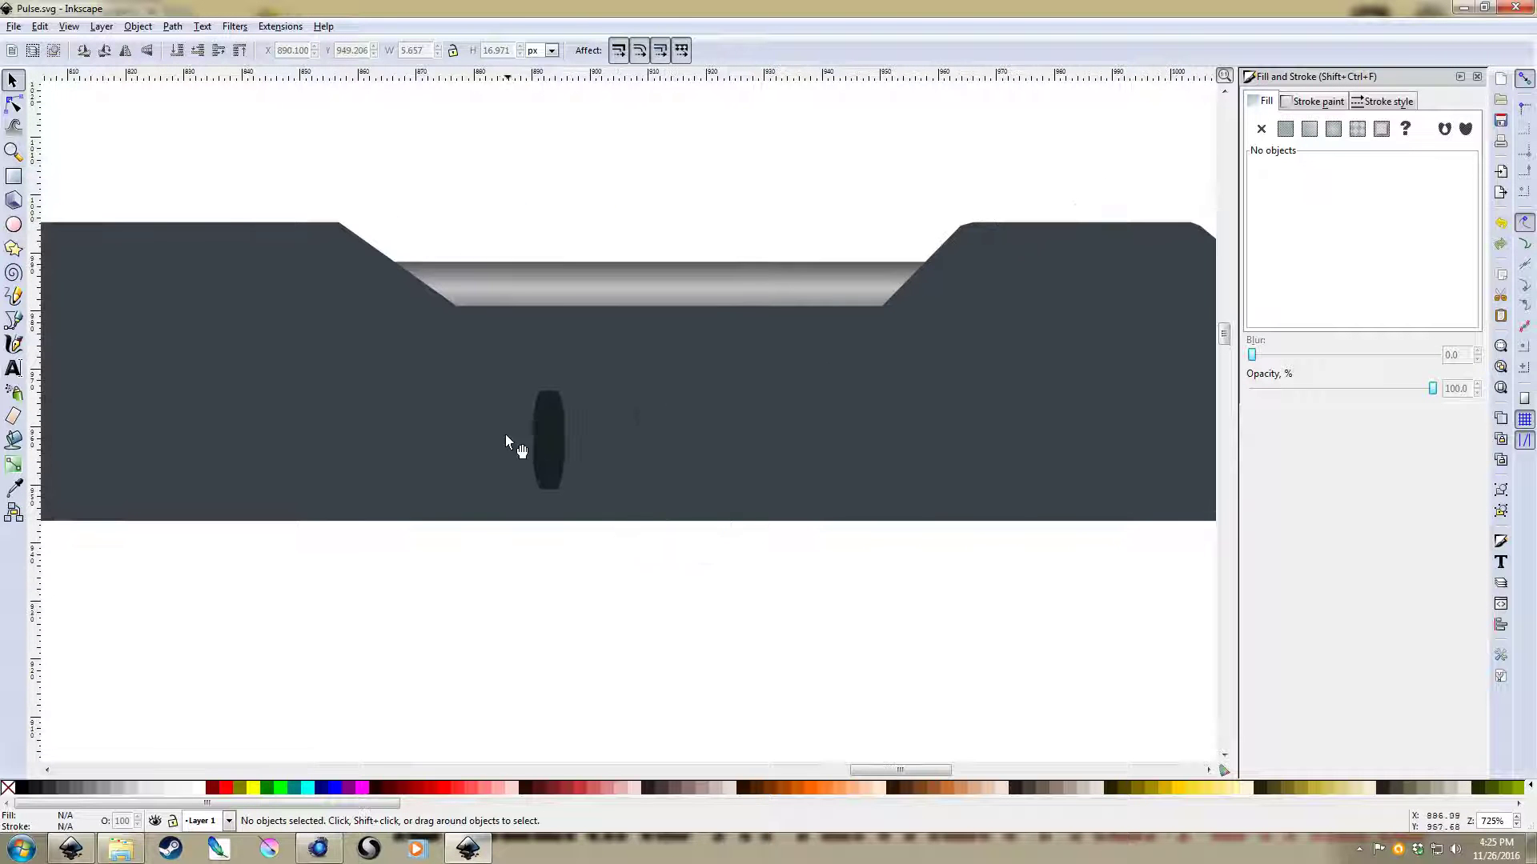
click(550, 443)
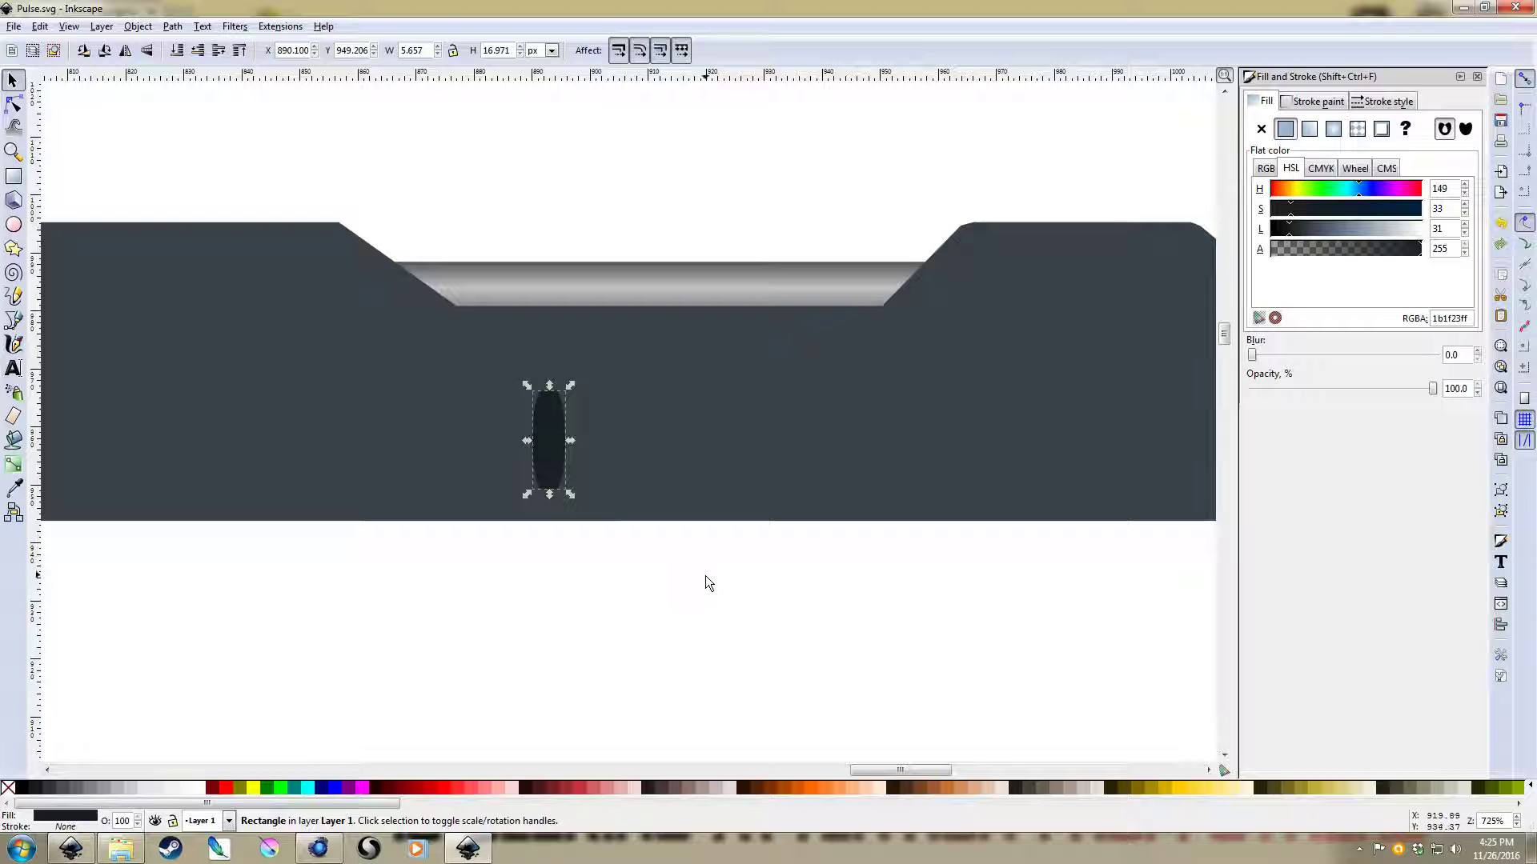
drag(1283, 233, 1279, 233)
Make a smaller inner copy of the slot and fill it opaque white
key(Escape)
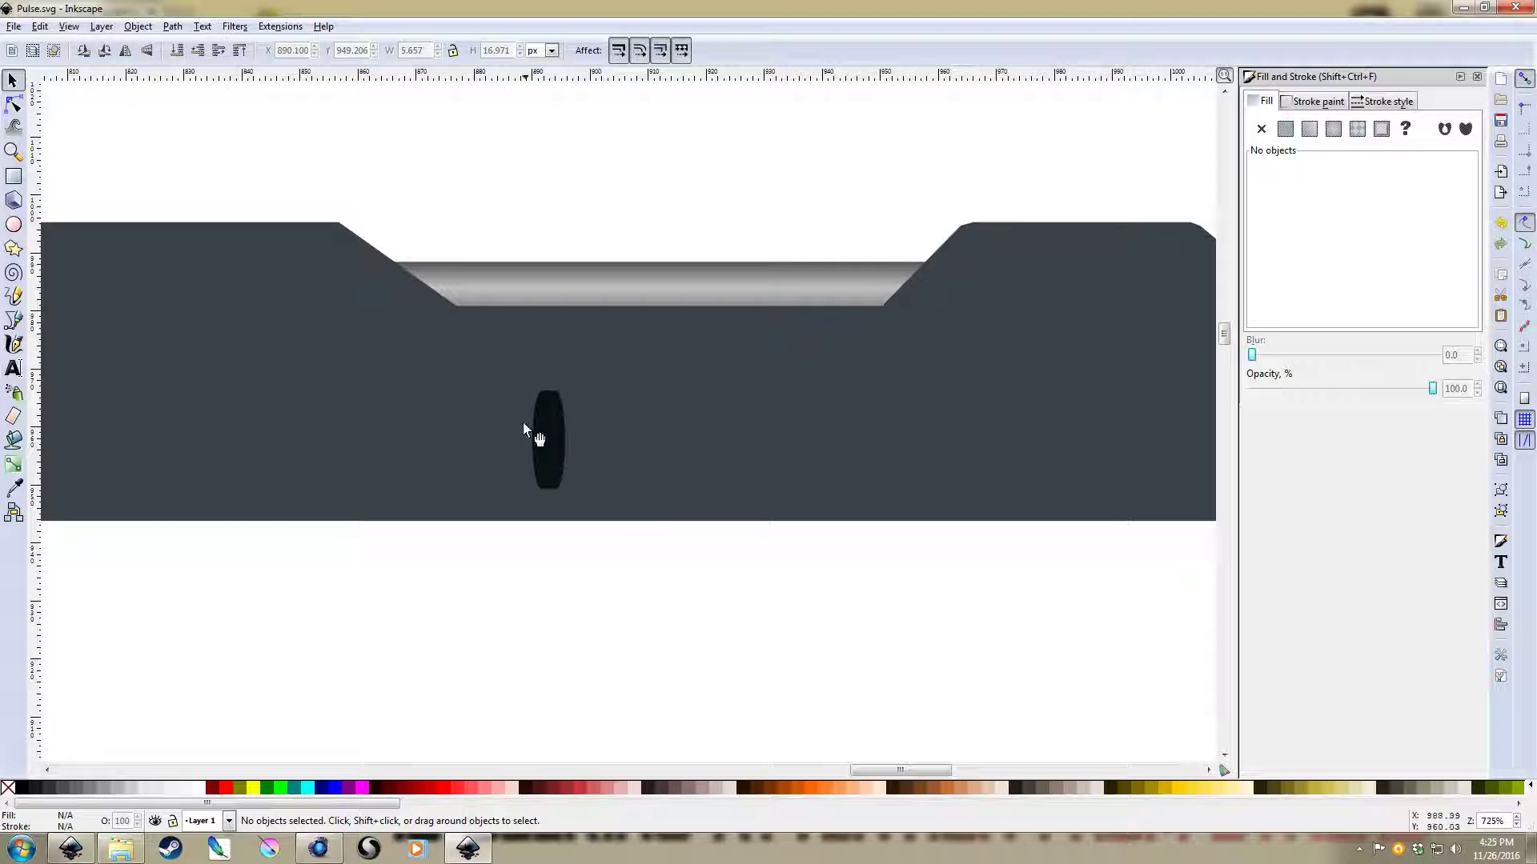
click(545, 446)
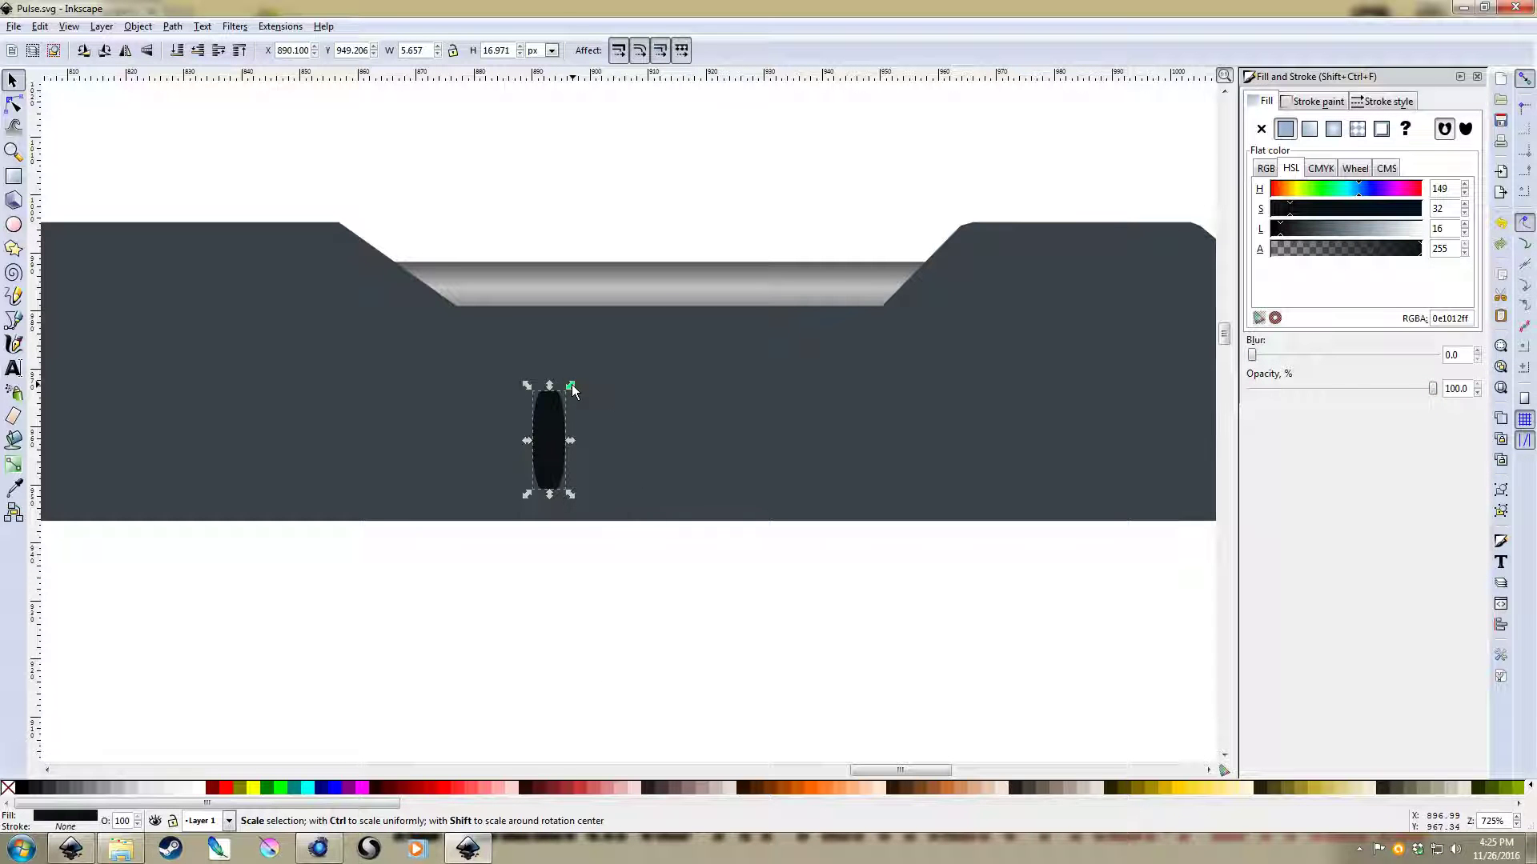
drag(571, 384, 568, 394)
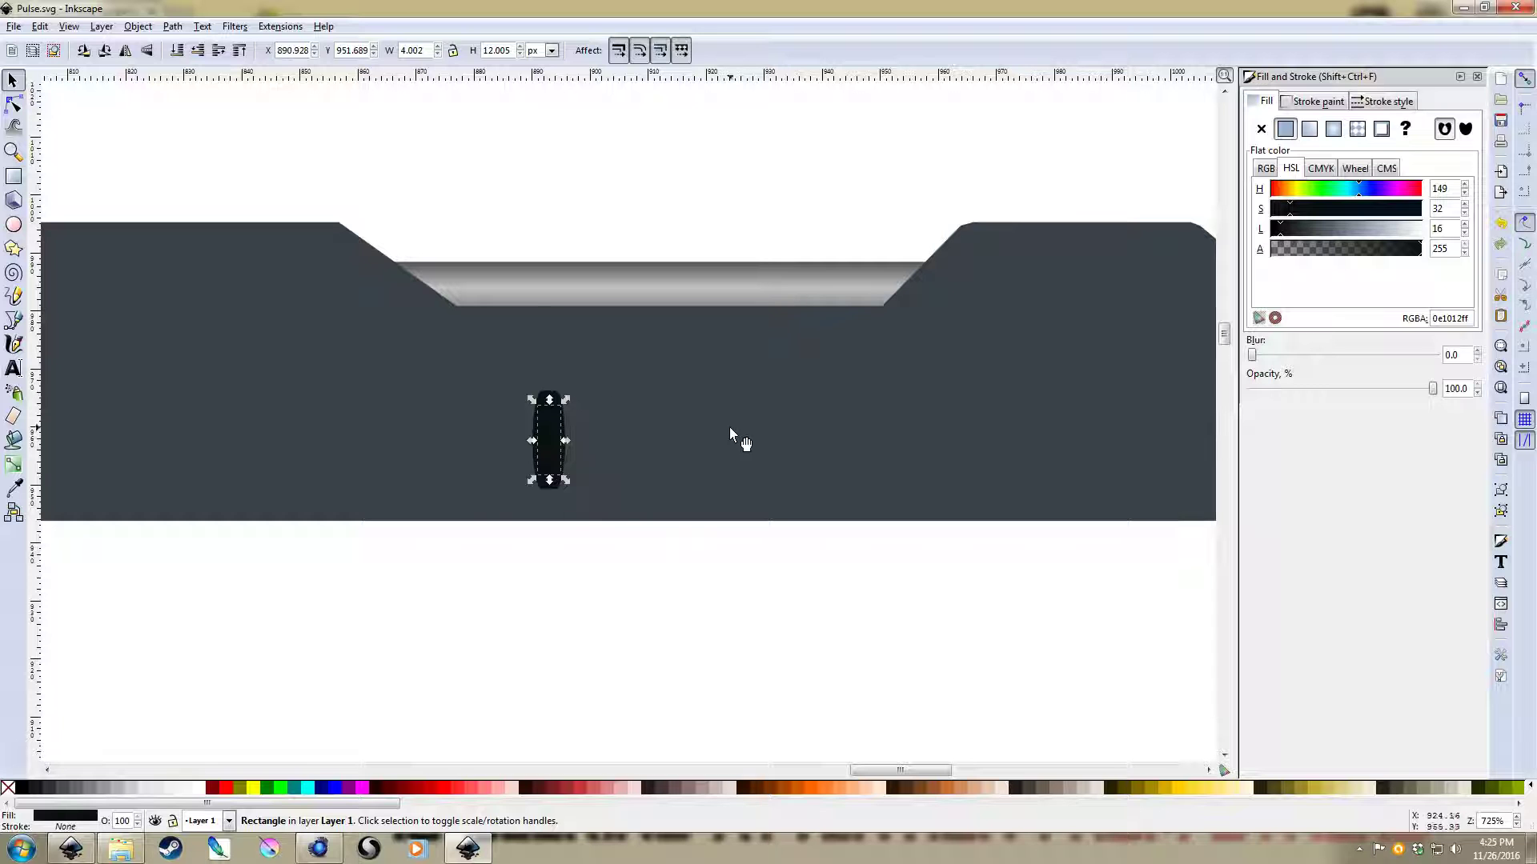
key(d)
click(638, 185)
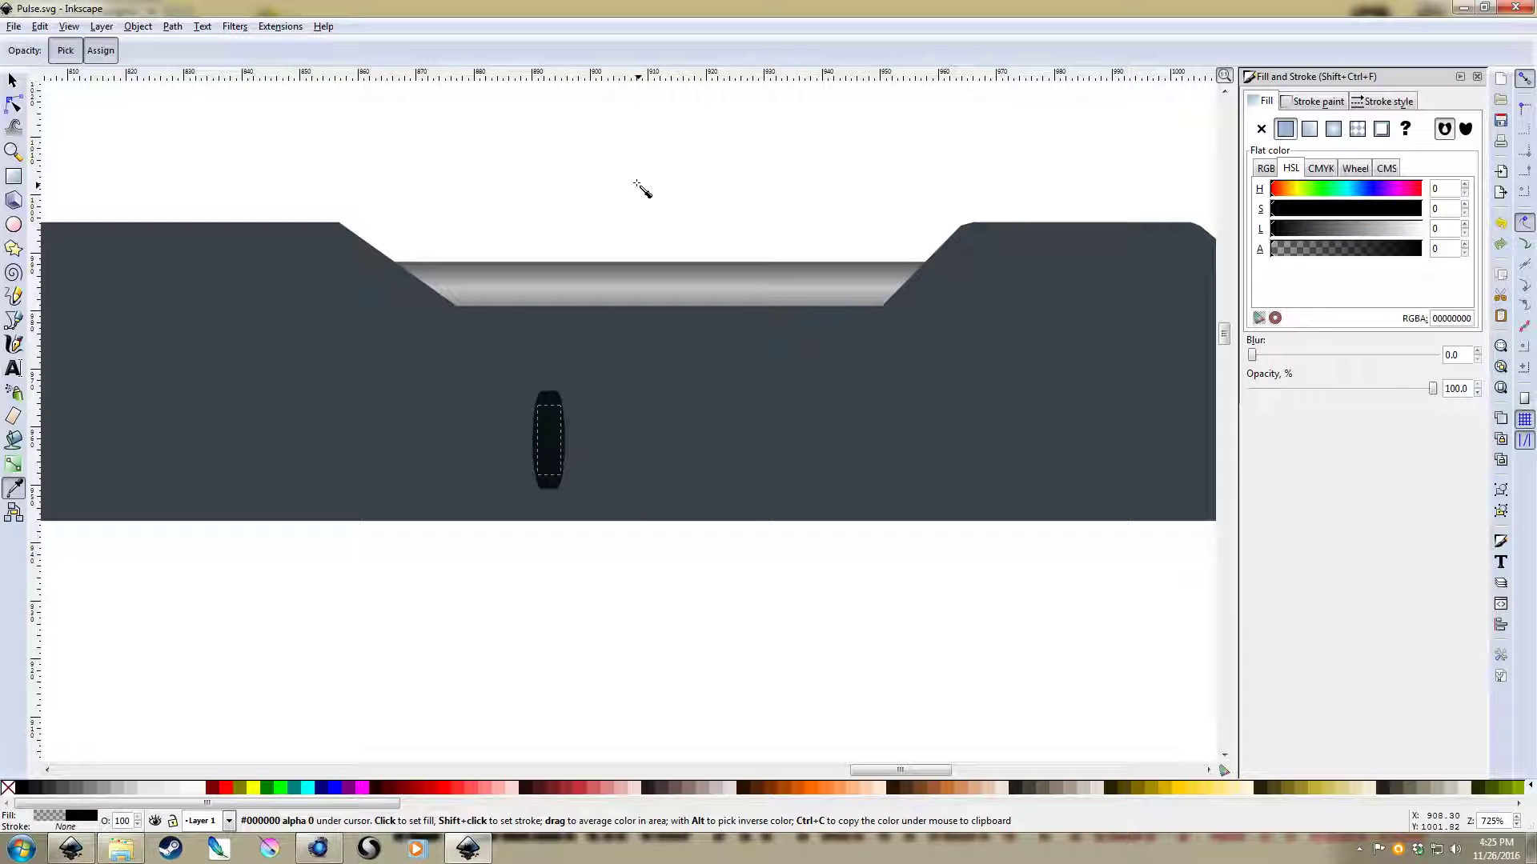
drag(1400, 231, 1515, 232)
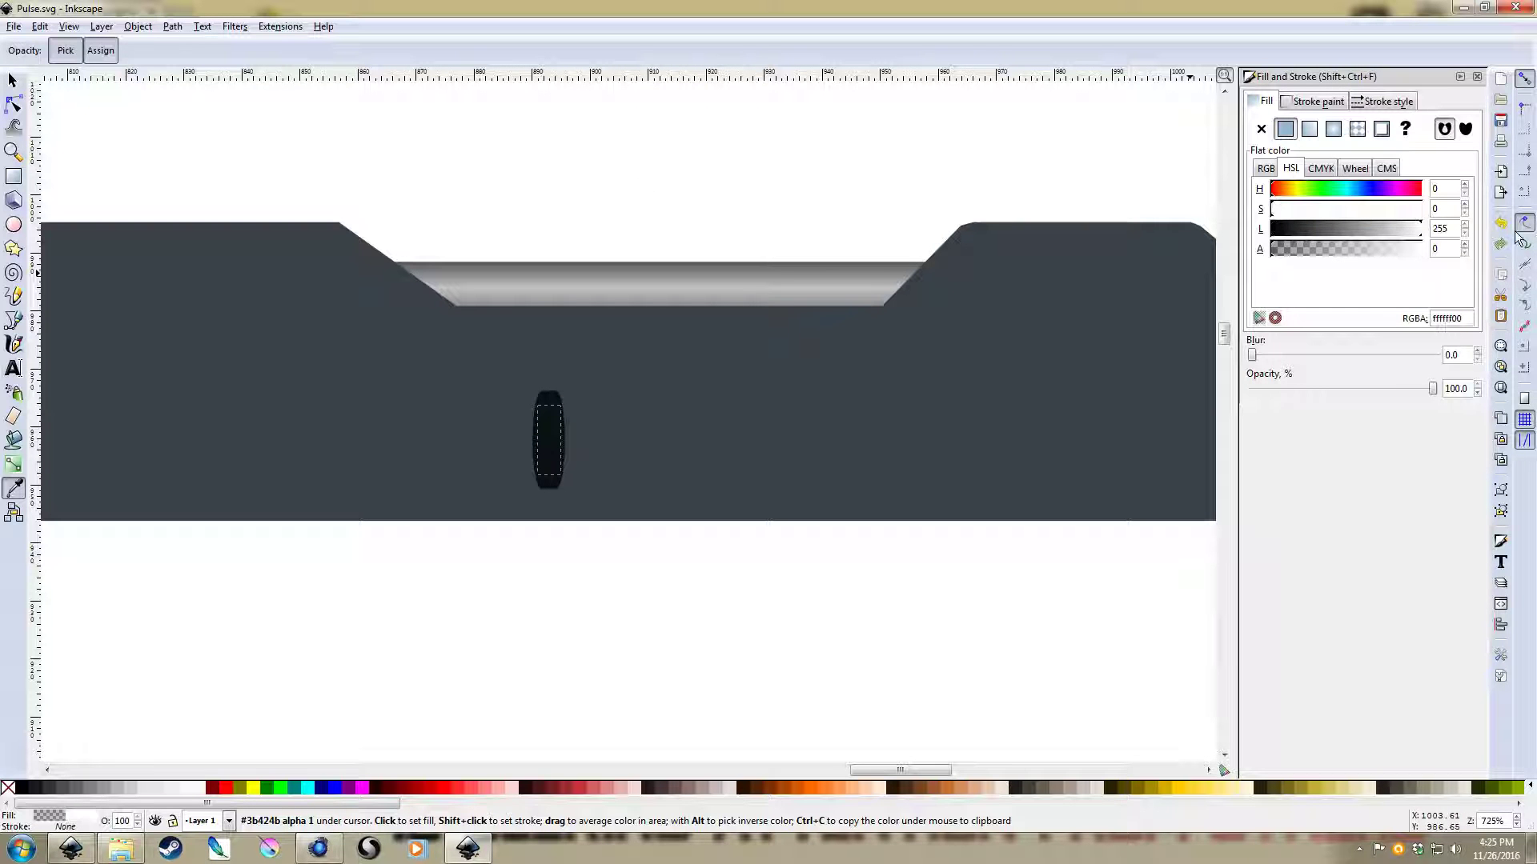
drag(1394, 253, 1432, 252)
key(s)
key(Escape)
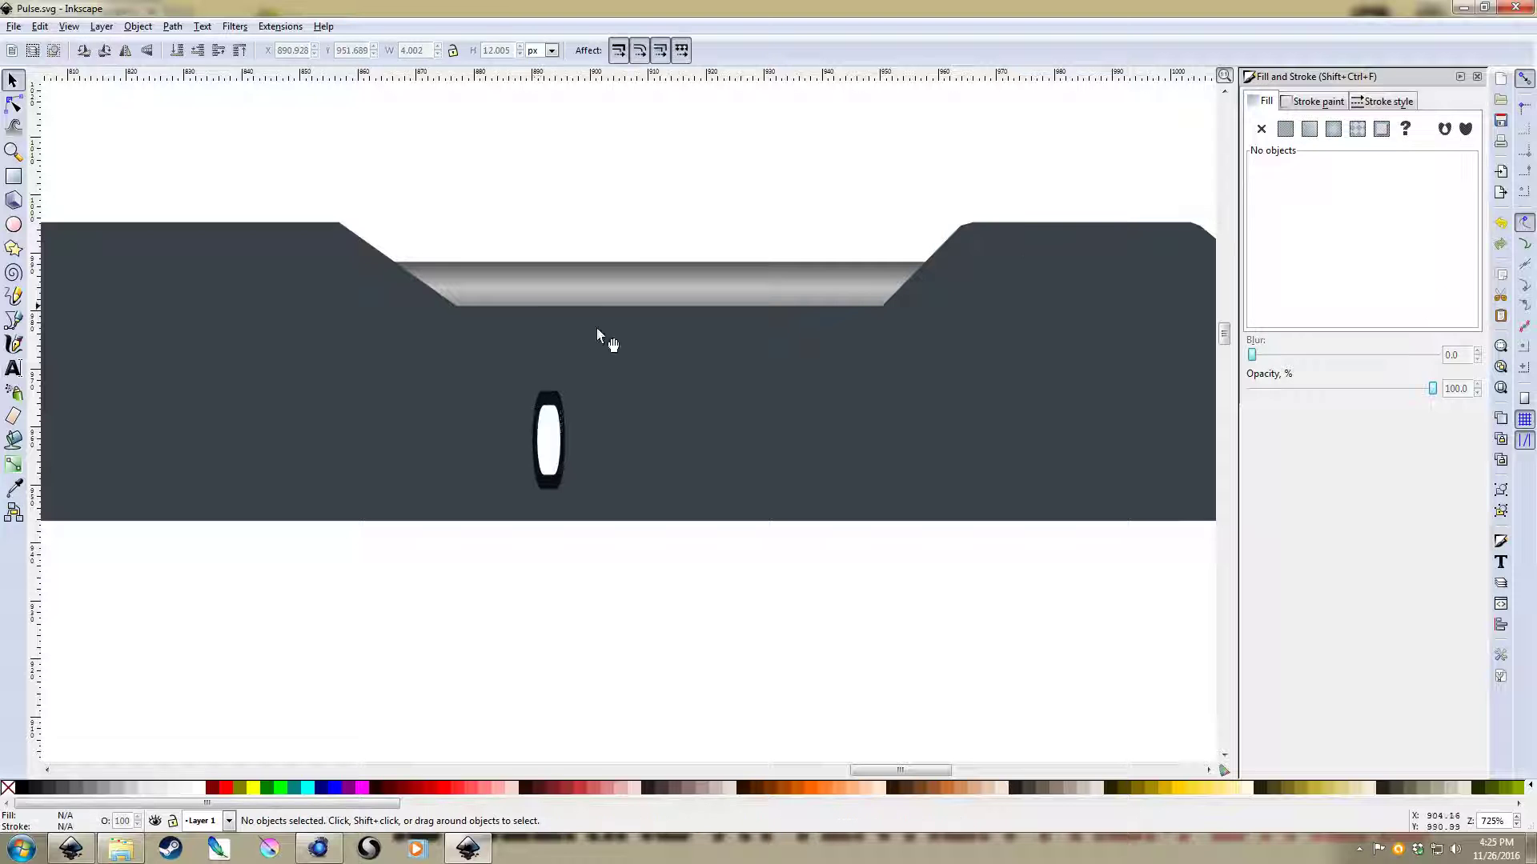
Duplicate the dark-rimmed white capsule into a row of four slots along the housing
click(553, 436)
drag(625, 579, 469, 373)
key(ctrl+d)
drag(550, 436, 870, 436)
key(ctrl+d)
key(ctrl+d)
click(872, 607)
scroll(878, 589, down, 4)
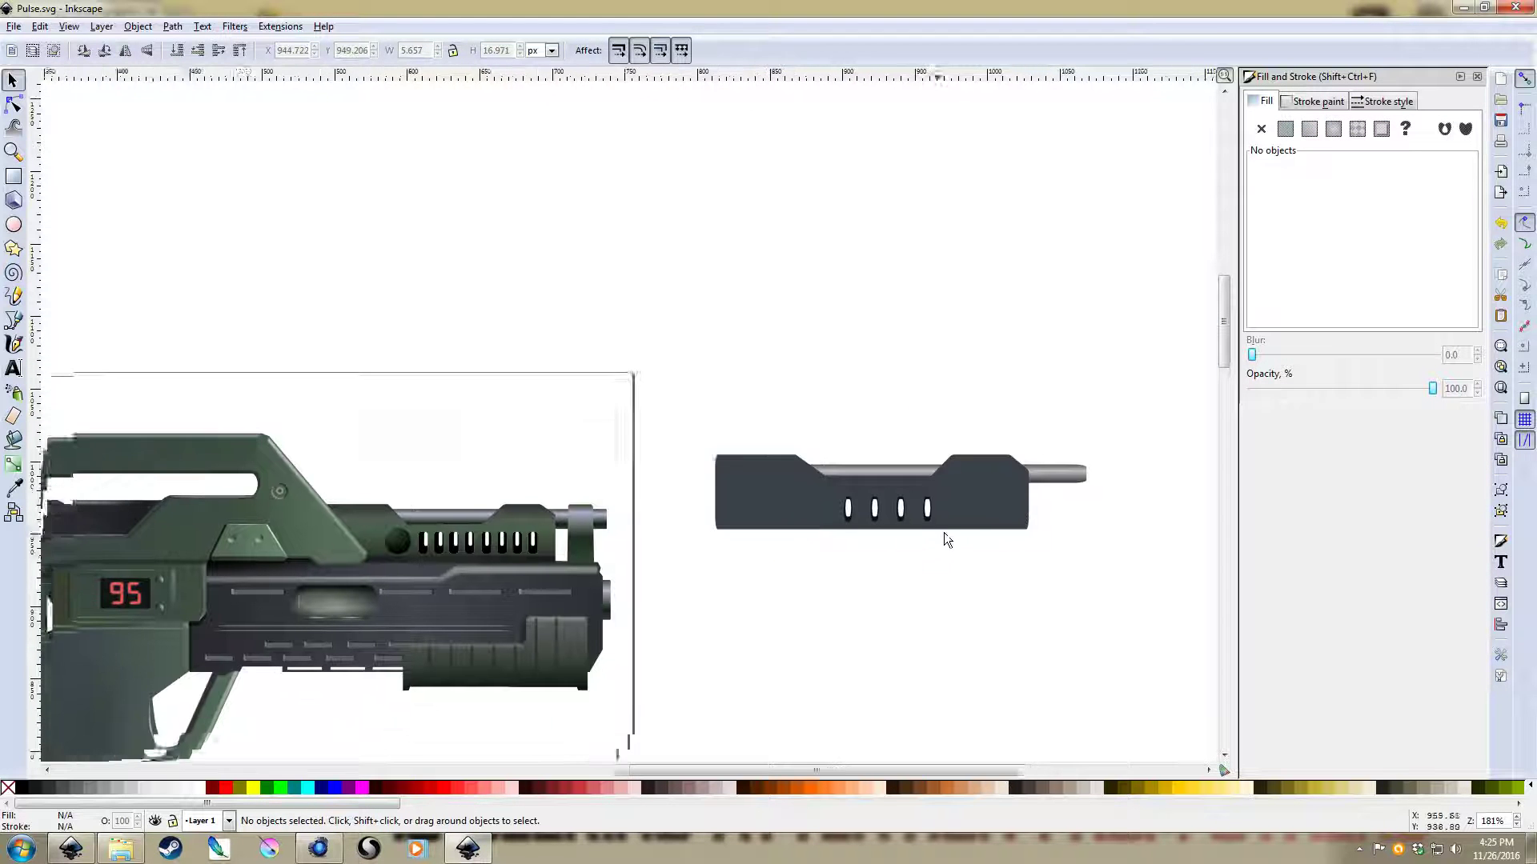
scroll(950, 510, up, 5)
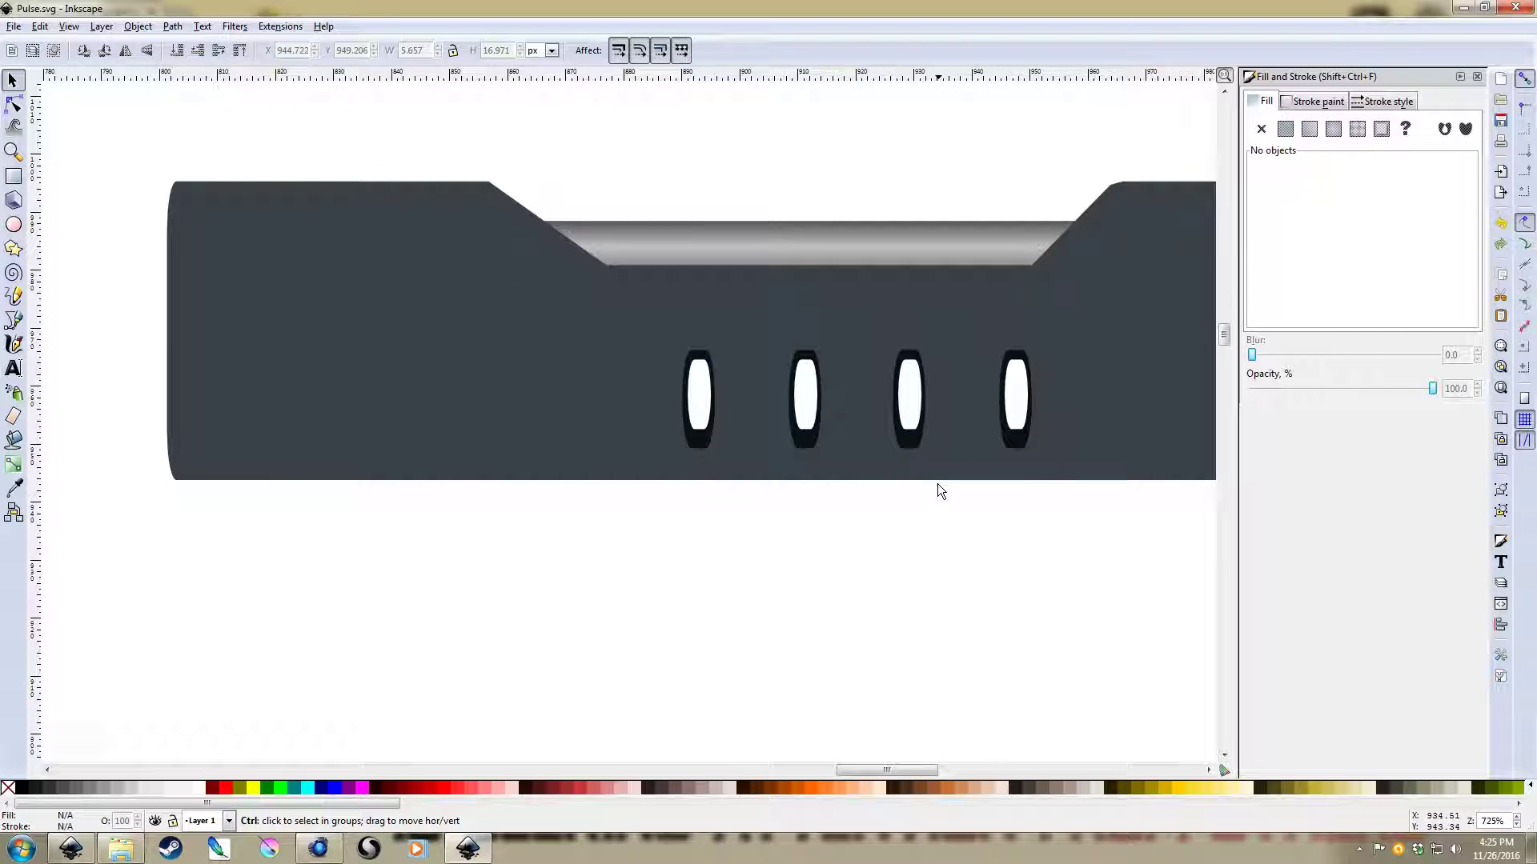
drag(823, 601, 680, 257)
Move the second, third and fourth slots left to tighten the spacing
drag(761, 360, 693, 360)
drag(997, 629, 840, 303)
drag(894, 362, 767, 361)
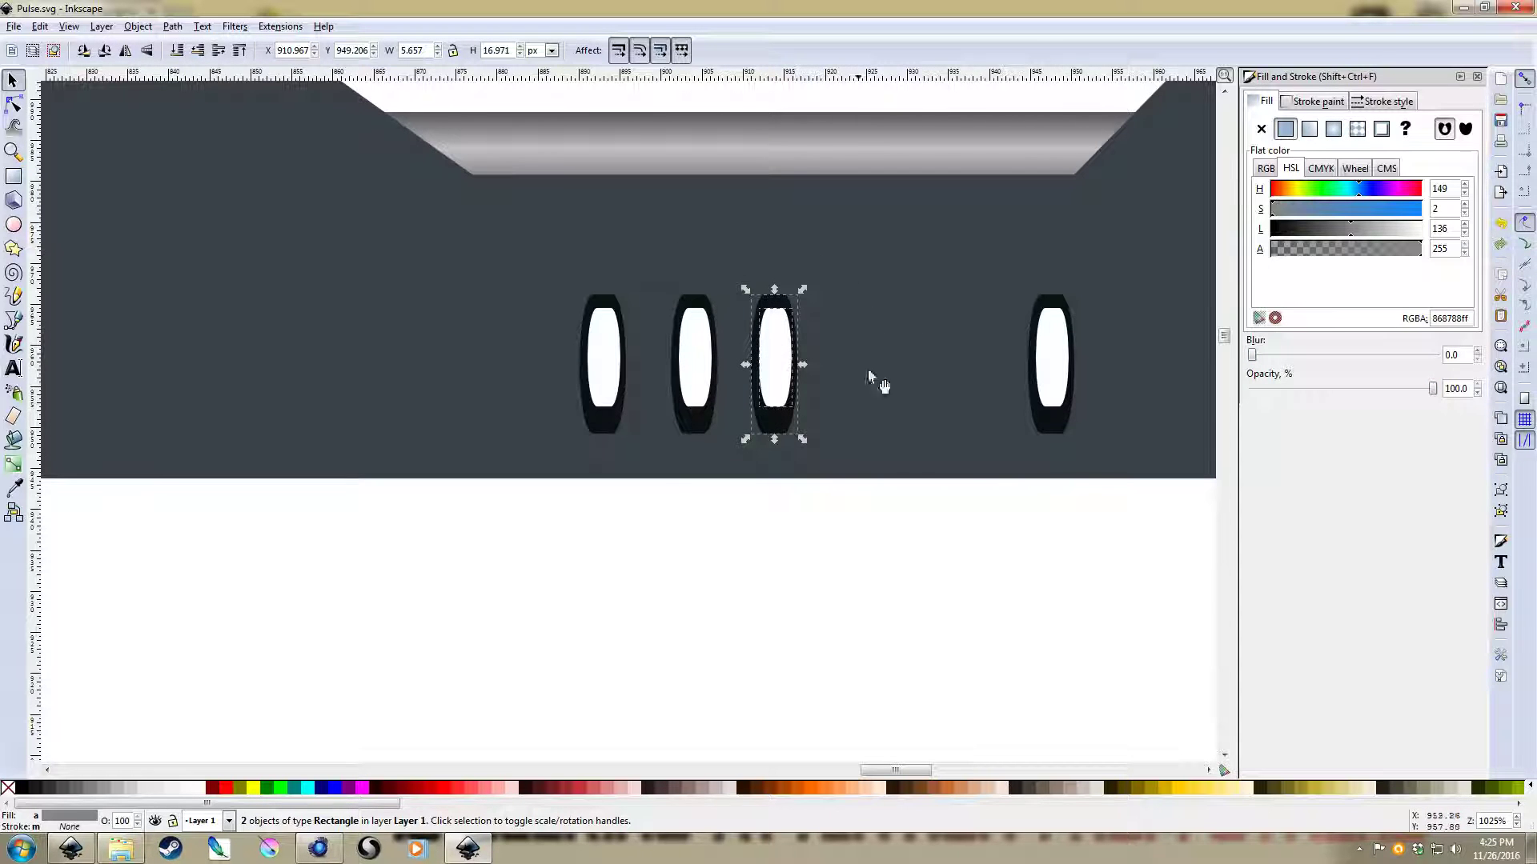
drag(1124, 571, 970, 266)
drag(1053, 358, 849, 355)
click(938, 587)
Narrow the white centre of each of the four slots
ctrl+scroll(924, 487, down, 2)
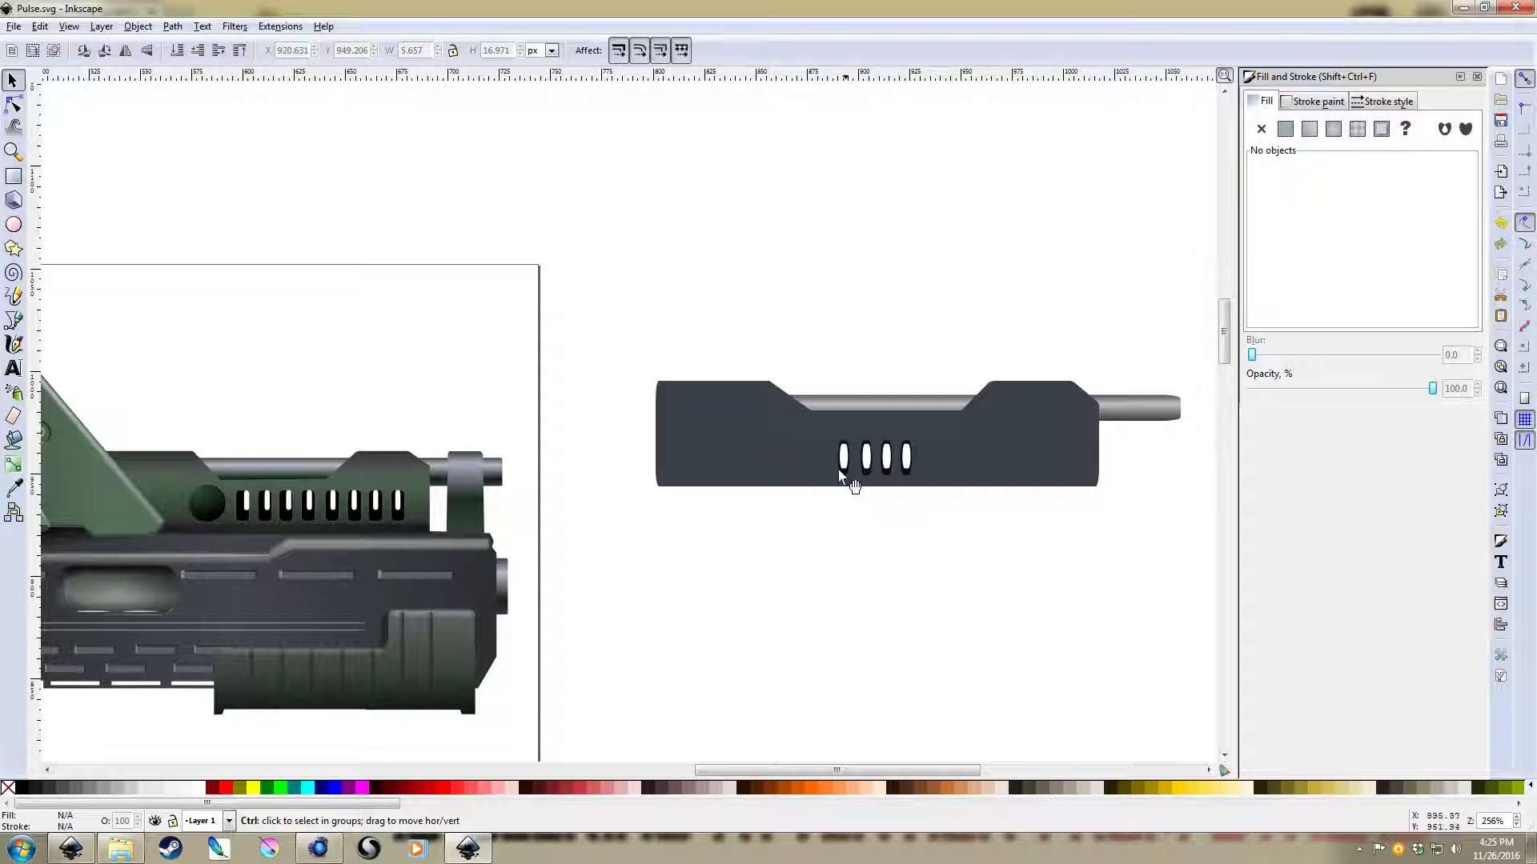
ctrl+scroll(898, 513, up, 3)
click(758, 297)
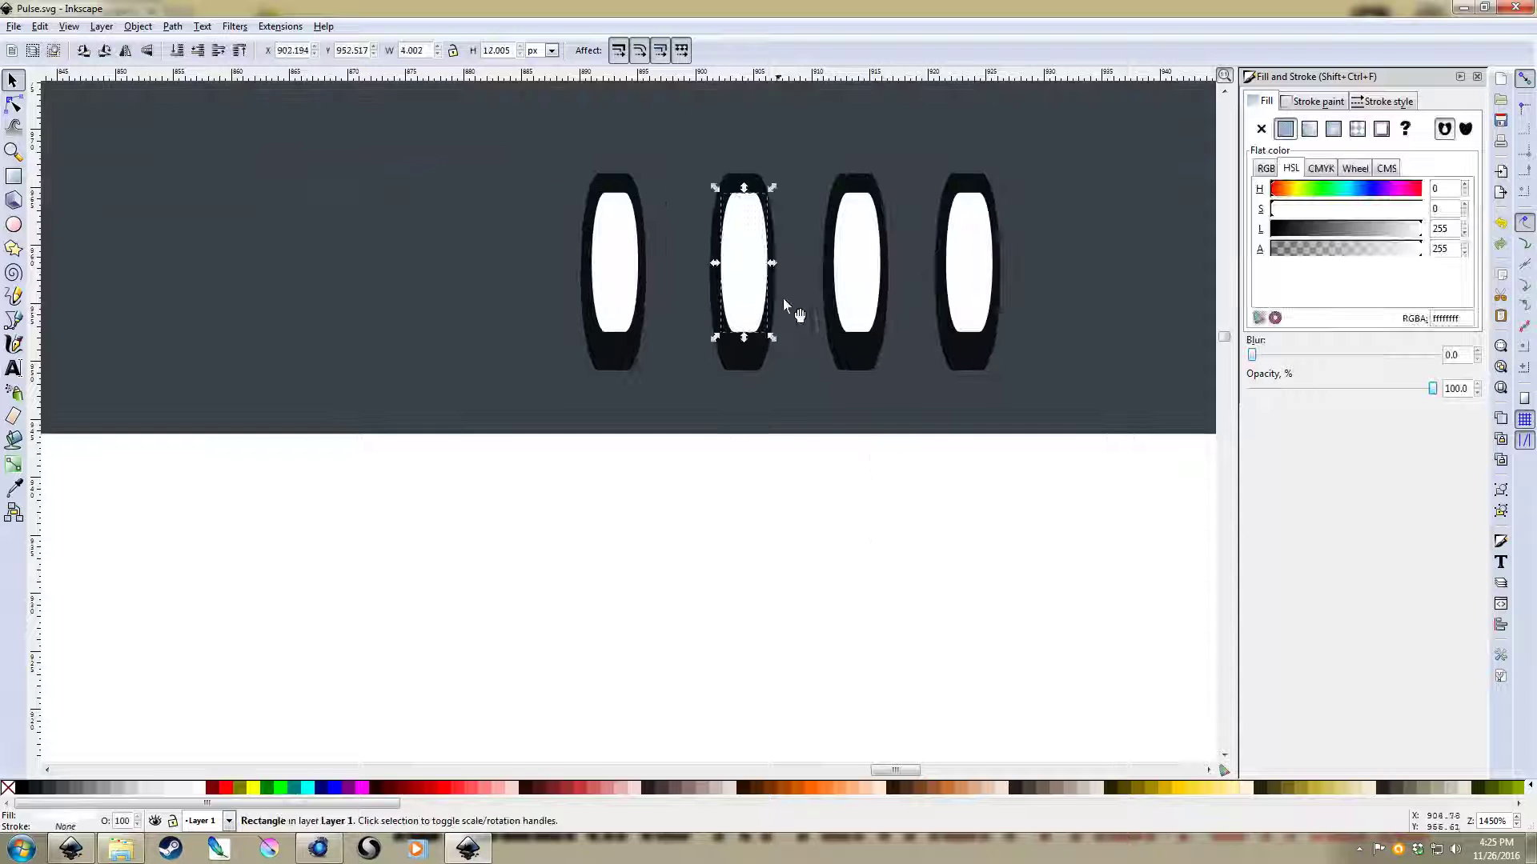
drag(773, 264, 764, 264)
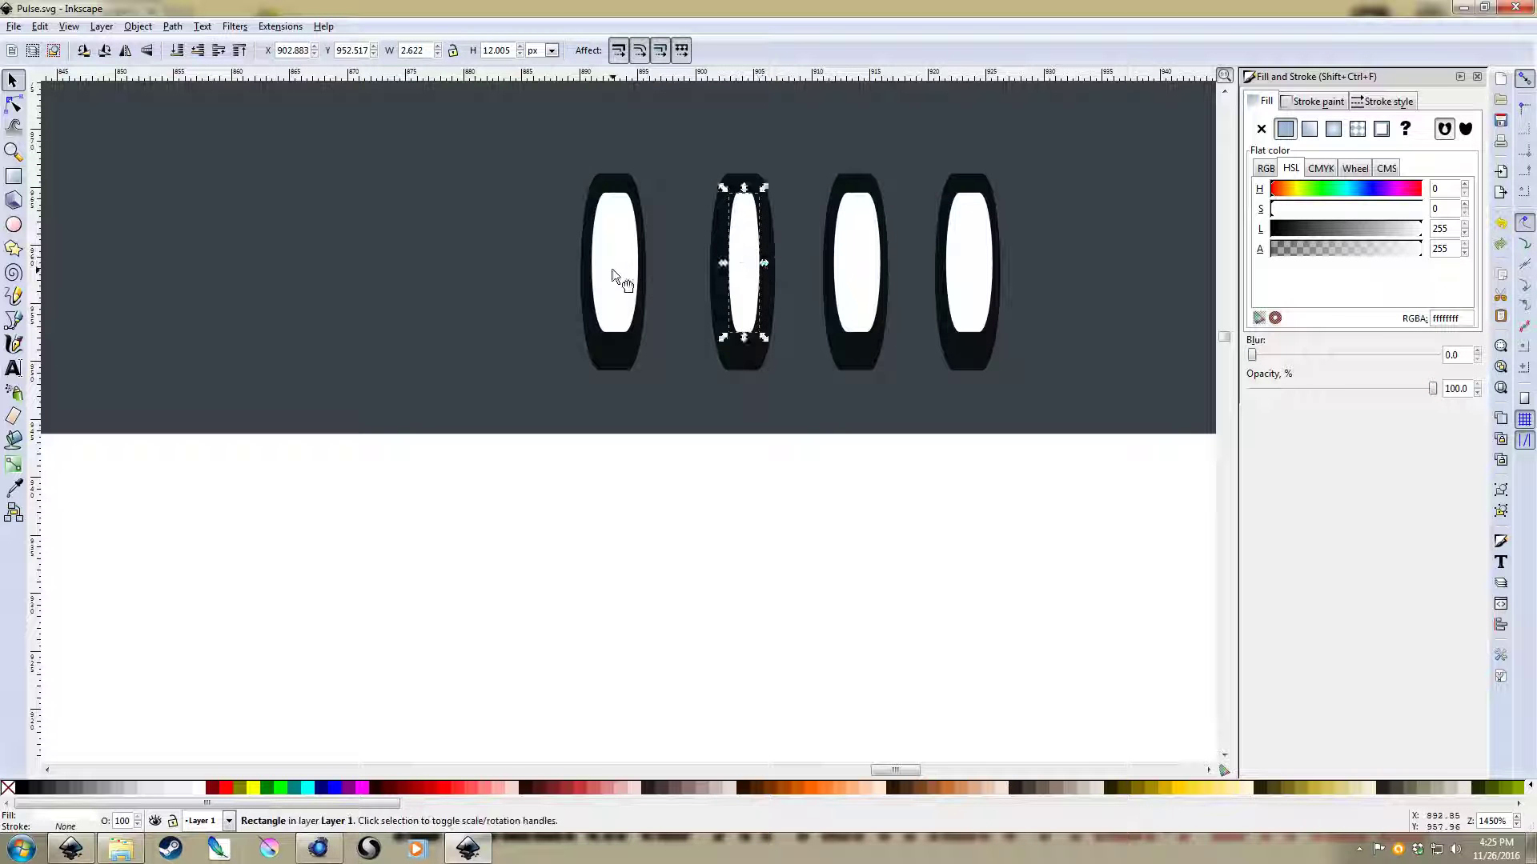
click(617, 274)
drag(645, 264, 632, 264)
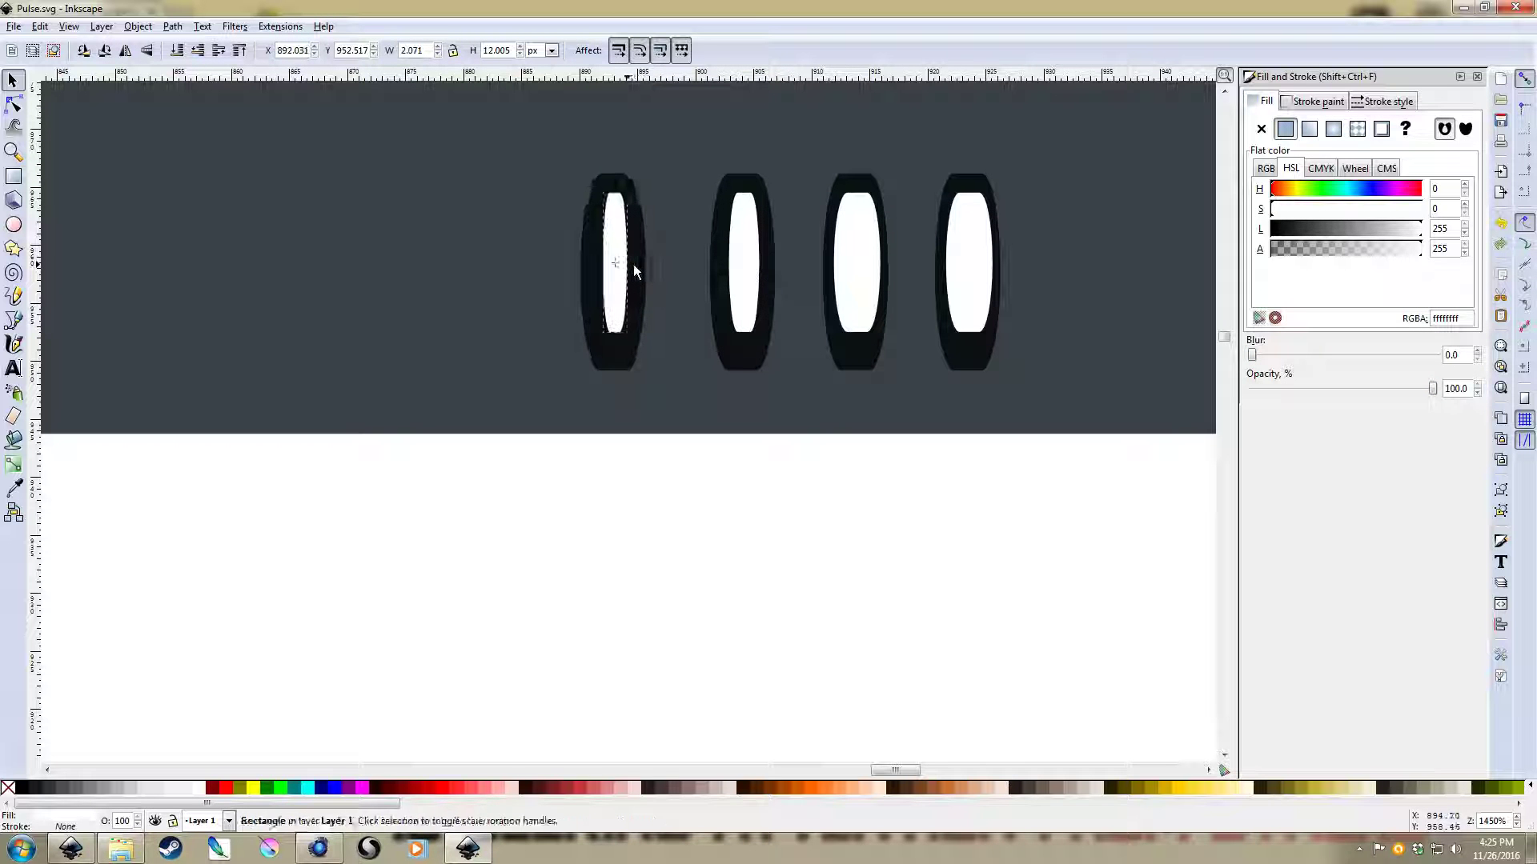
click(868, 266)
drag(891, 261, 880, 265)
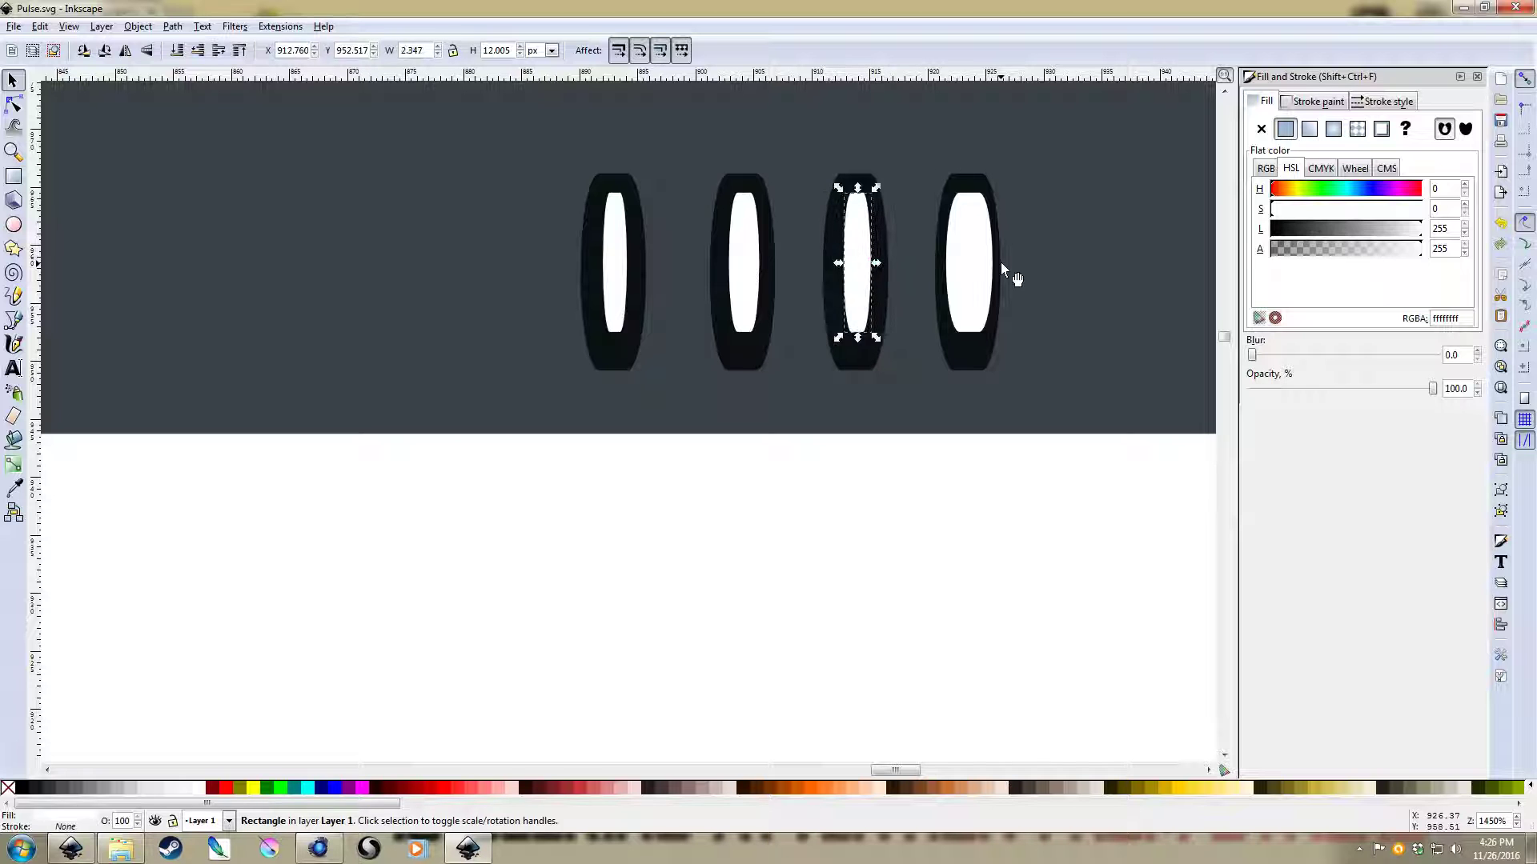
click(985, 277)
drag(997, 263, 984, 263)
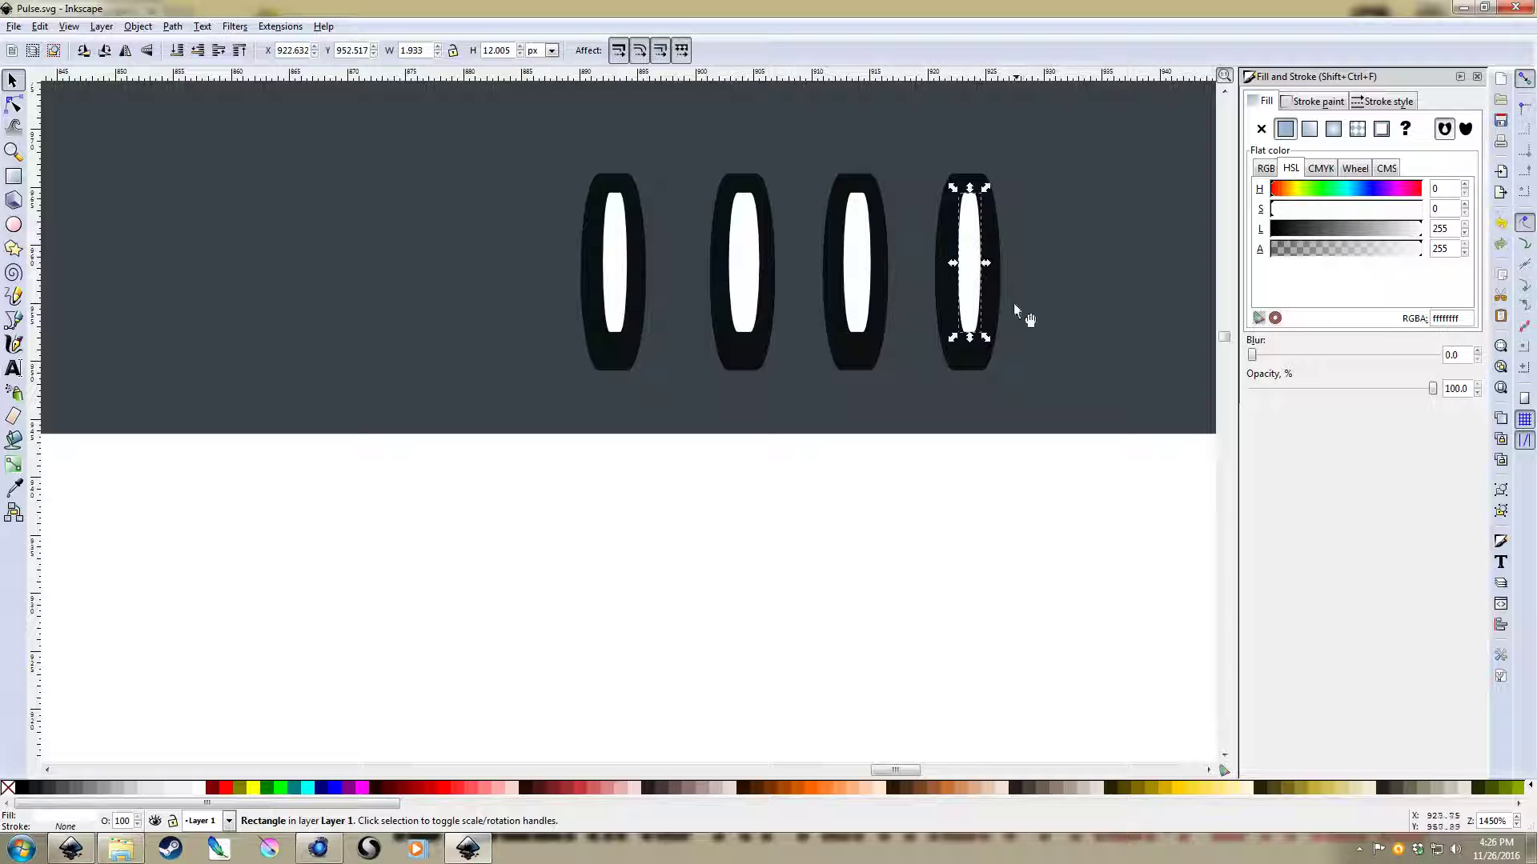
key(Escape)
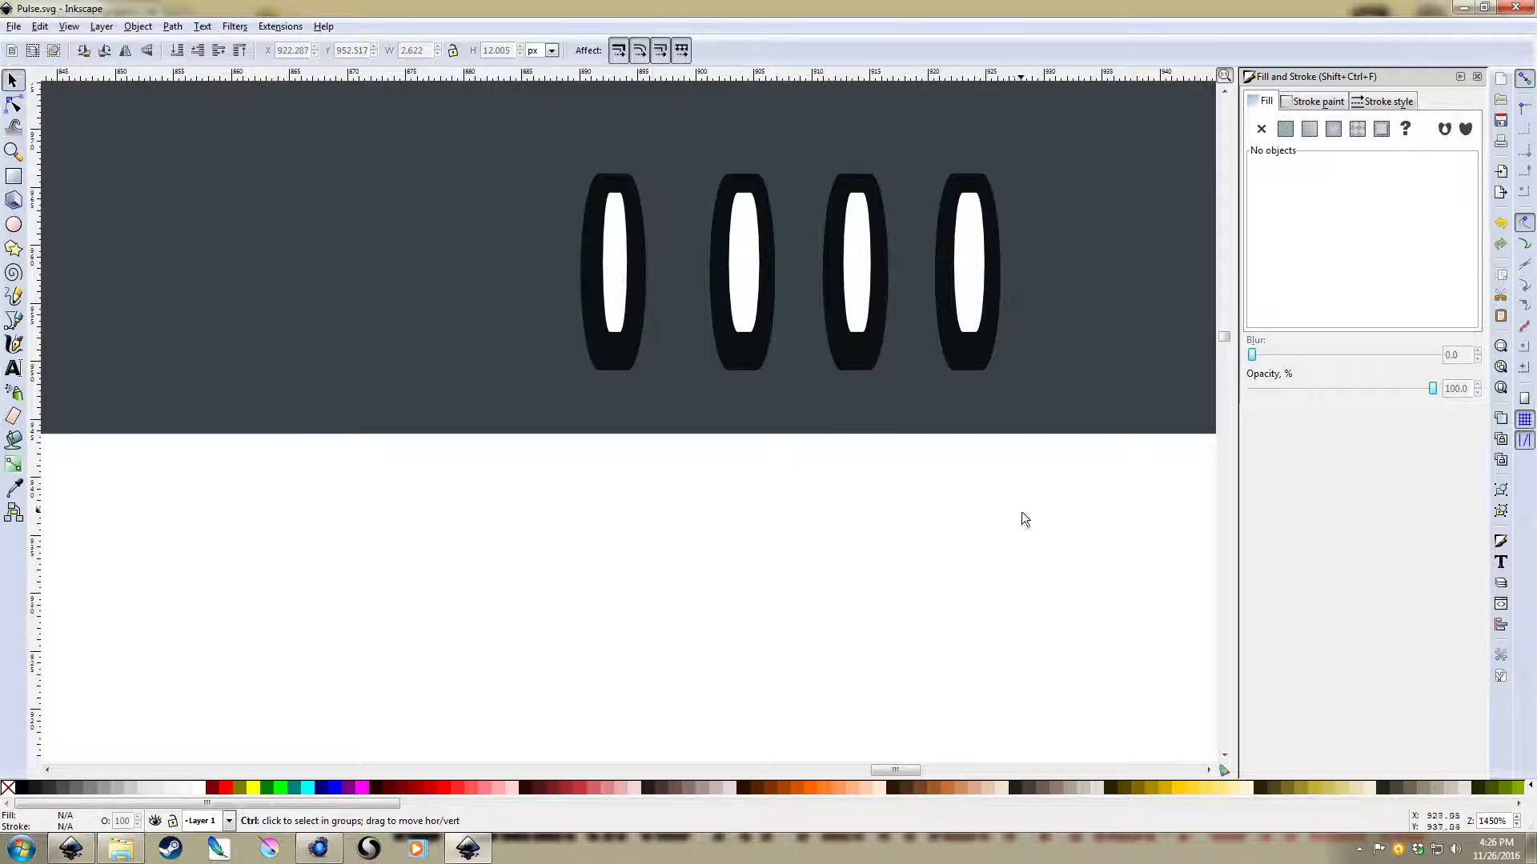
Draw a new rectangle in the space above the housing
scroll(1021, 511, down, 4)
drag(1030, 511, 792, 463)
key(r)
drag(668, 169, 813, 282)
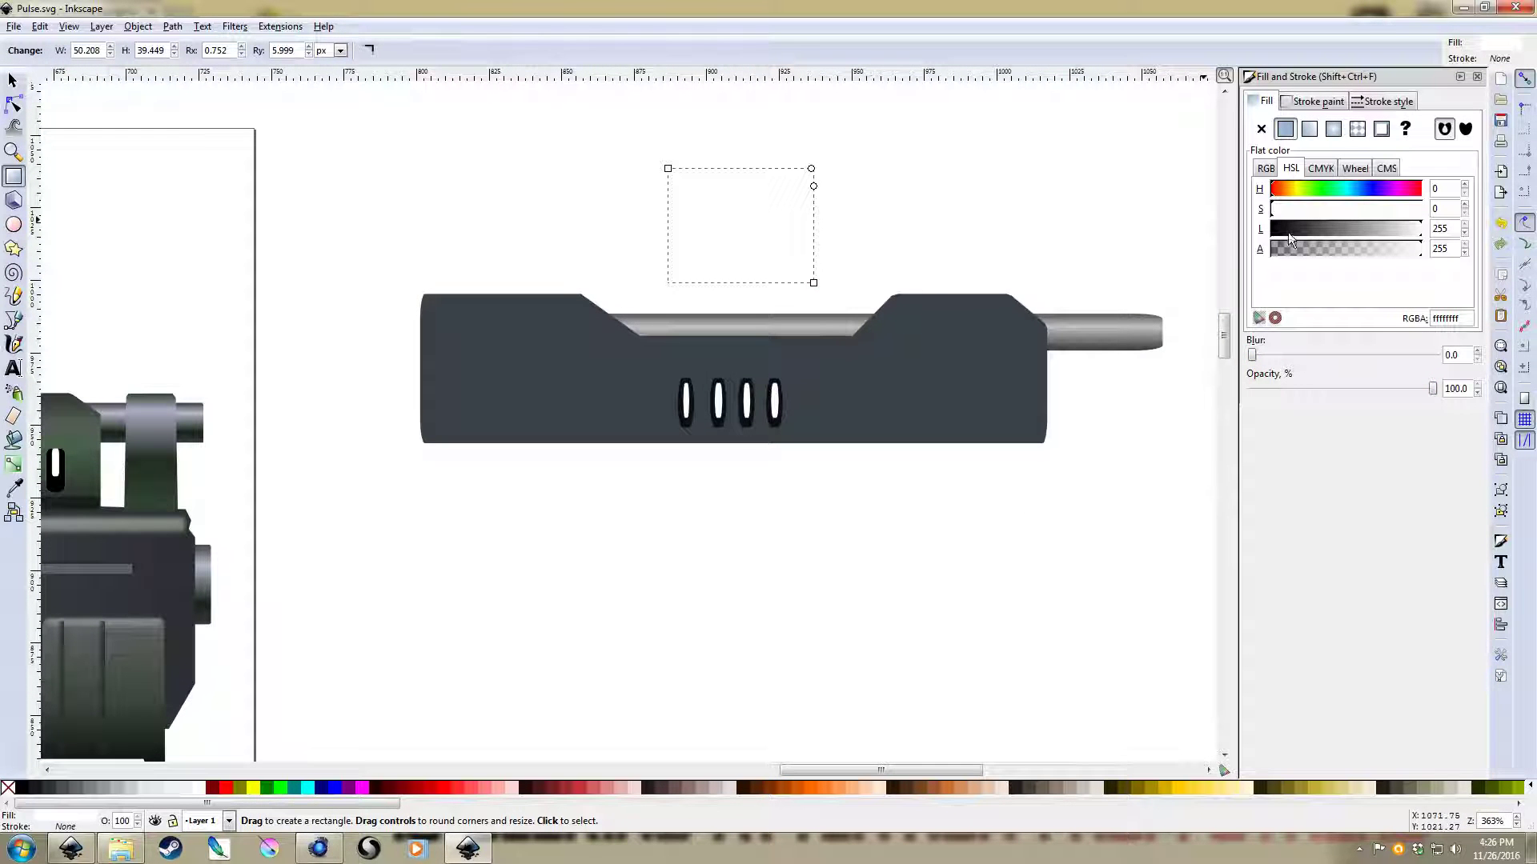
Fill the new rectangle solid black and drag it toward the housing's left end
drag(1289, 233, 1263, 235)
key(s)
click(903, 233)
click(763, 221)
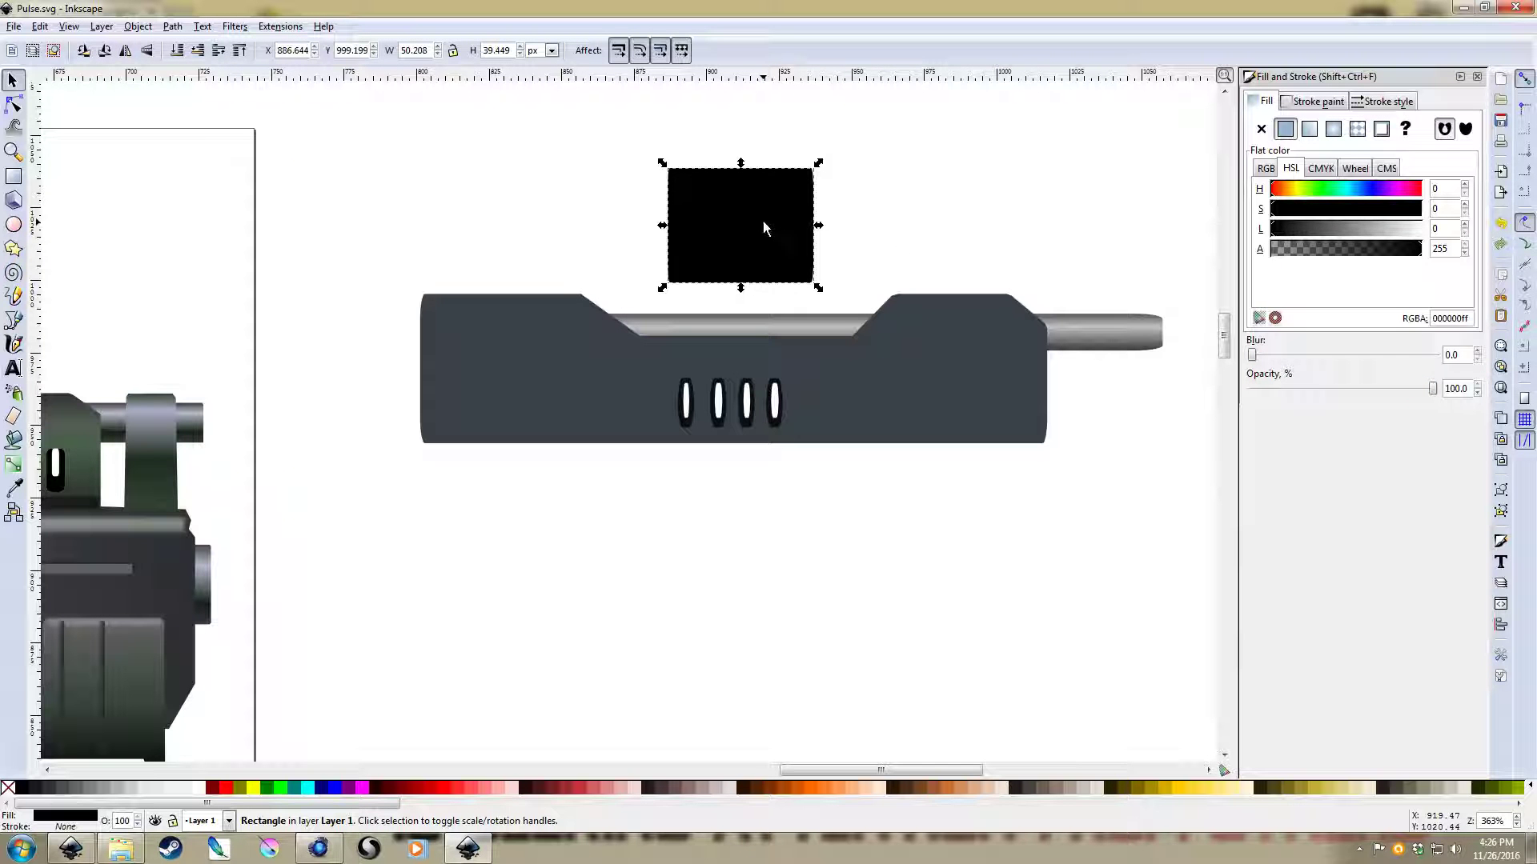
mouse_move(762, 221)
mouse_down()
mouse_move(1081, 276)
mouse_move(1116, 363)
mouse_move(1101, 376)
mouse_move(1098, 285)
mouse_move(751, 248)
mouse_move(761, 387)
mouse_move(783, 404)
mouse_move(730, 400)
mouse_move(820, 405)
mouse_move(741, 403)
mouse_move(817, 405)
mouse_move(772, 400)
mouse_move(768, 268)
mouse_move(766, 380)
mouse_move(762, 184)
mouse_move(763, 243)
mouse_up()
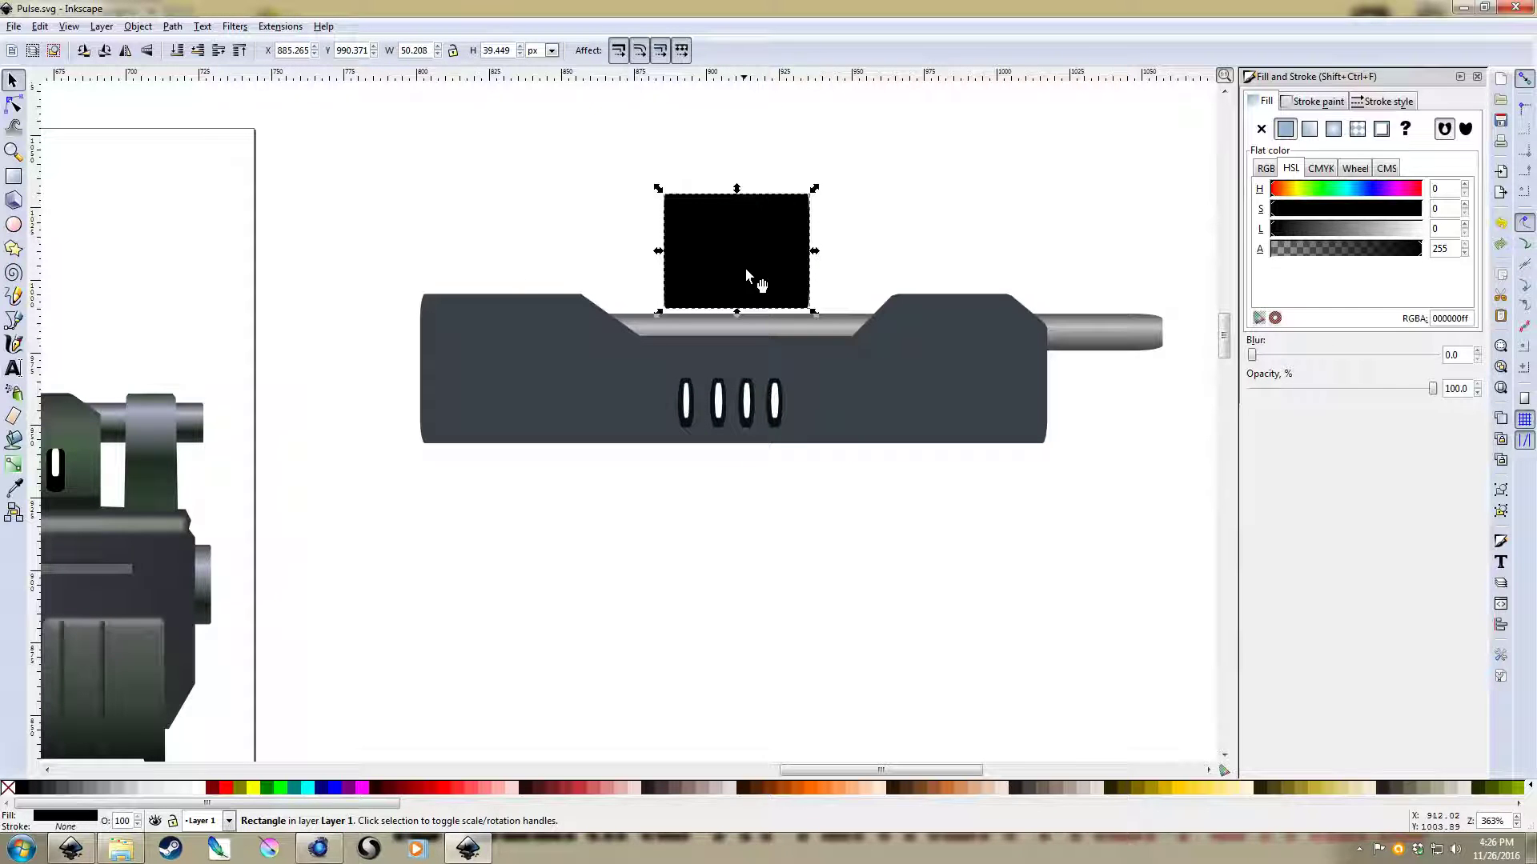
drag(541, 239, 1053, 189)
drag(1197, 192, 885, 151)
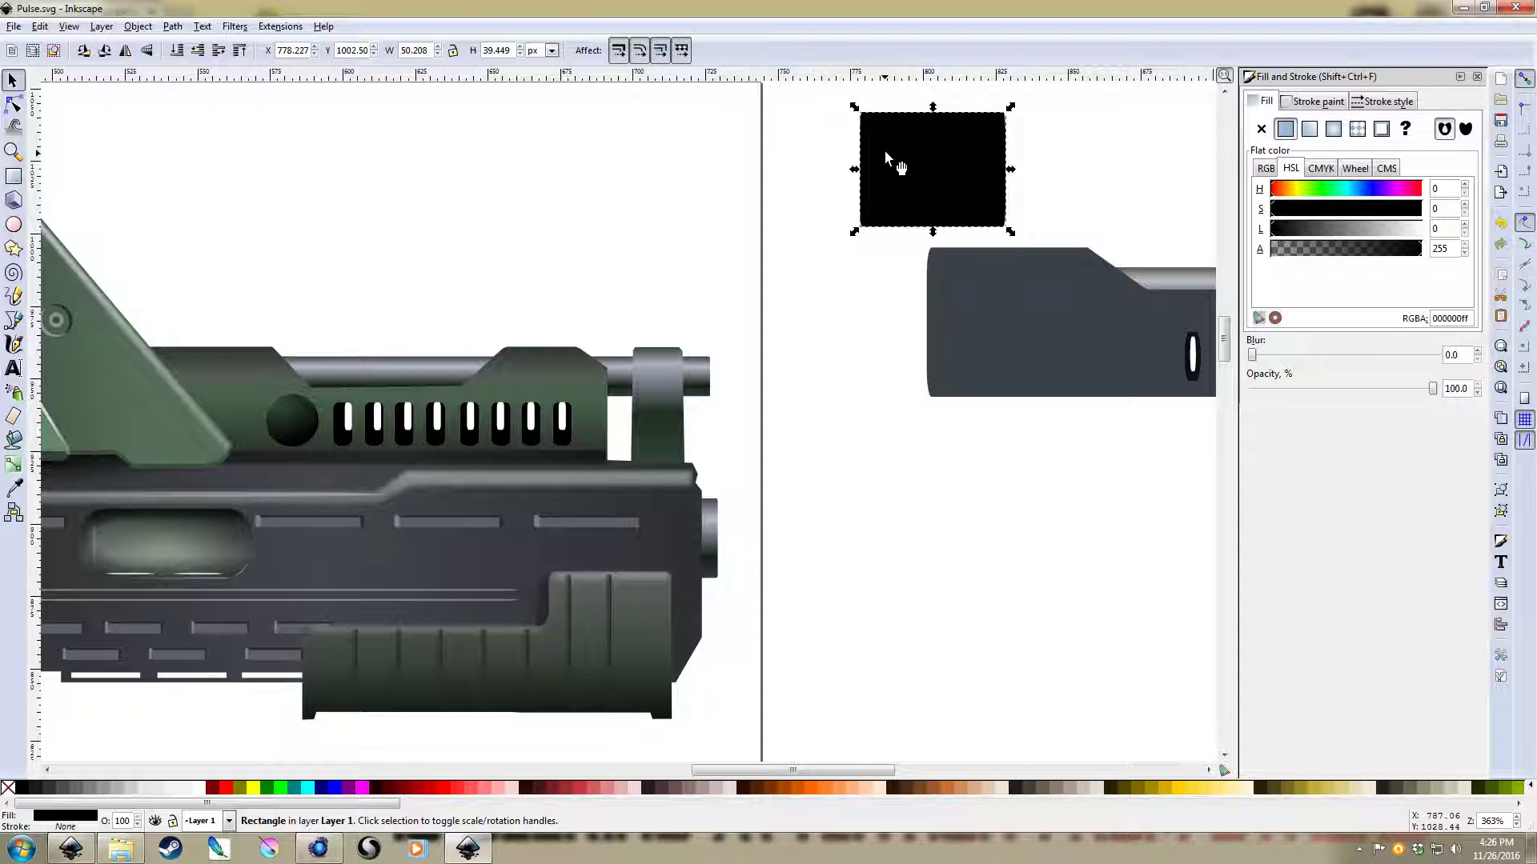
Settle the black rectangle above the housing's left end
drag(1040, 147, 685, 136)
click(883, 182)
scroll(938, 238, up, 2)
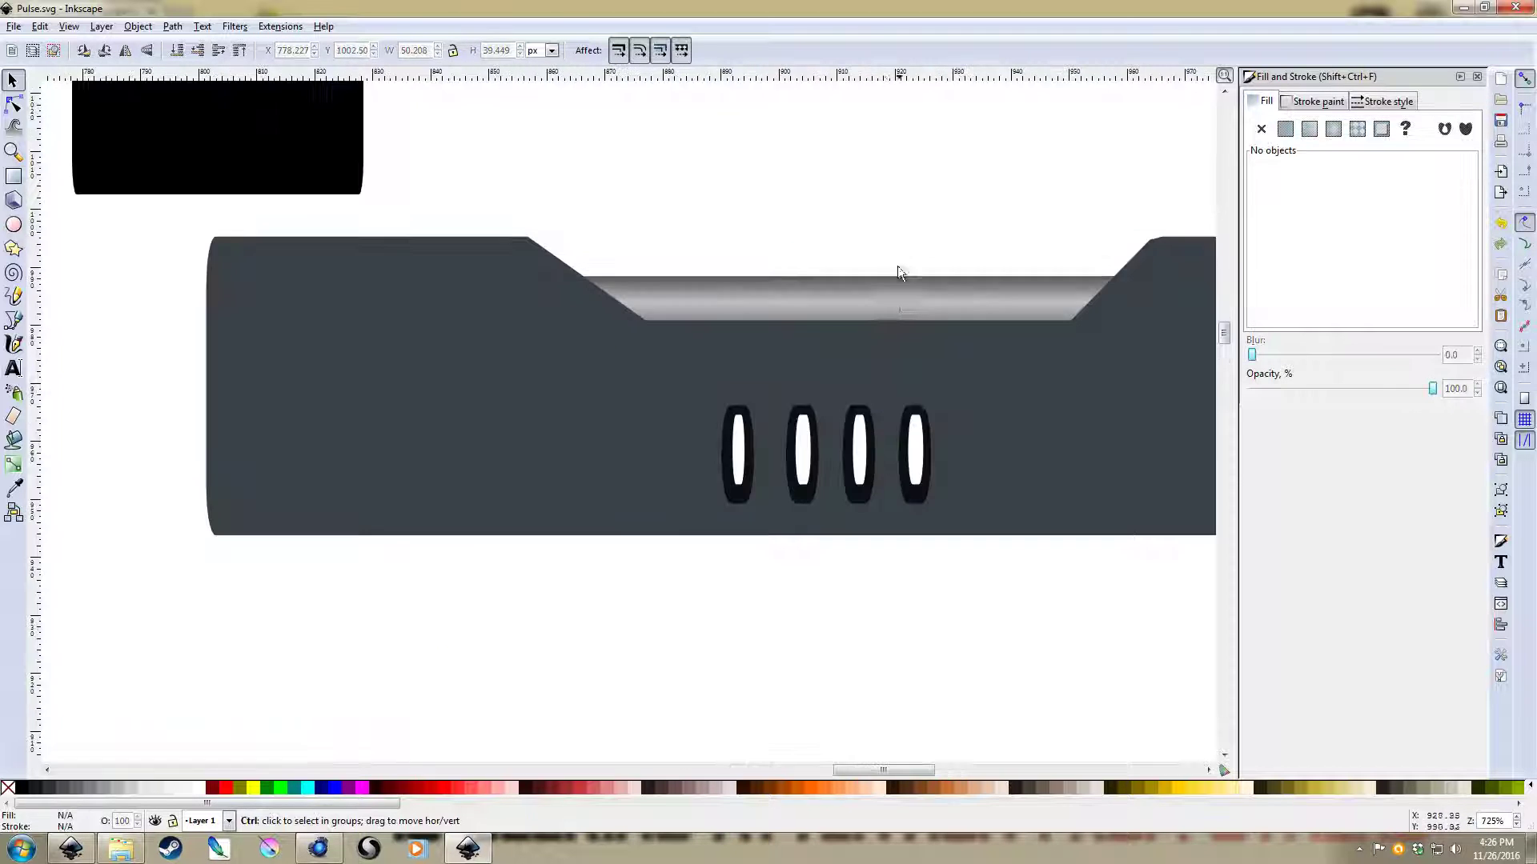
drag(866, 254, 824, 194)
scroll(742, 386, left, 2)
shift+scroll(800, 404, left, 2)
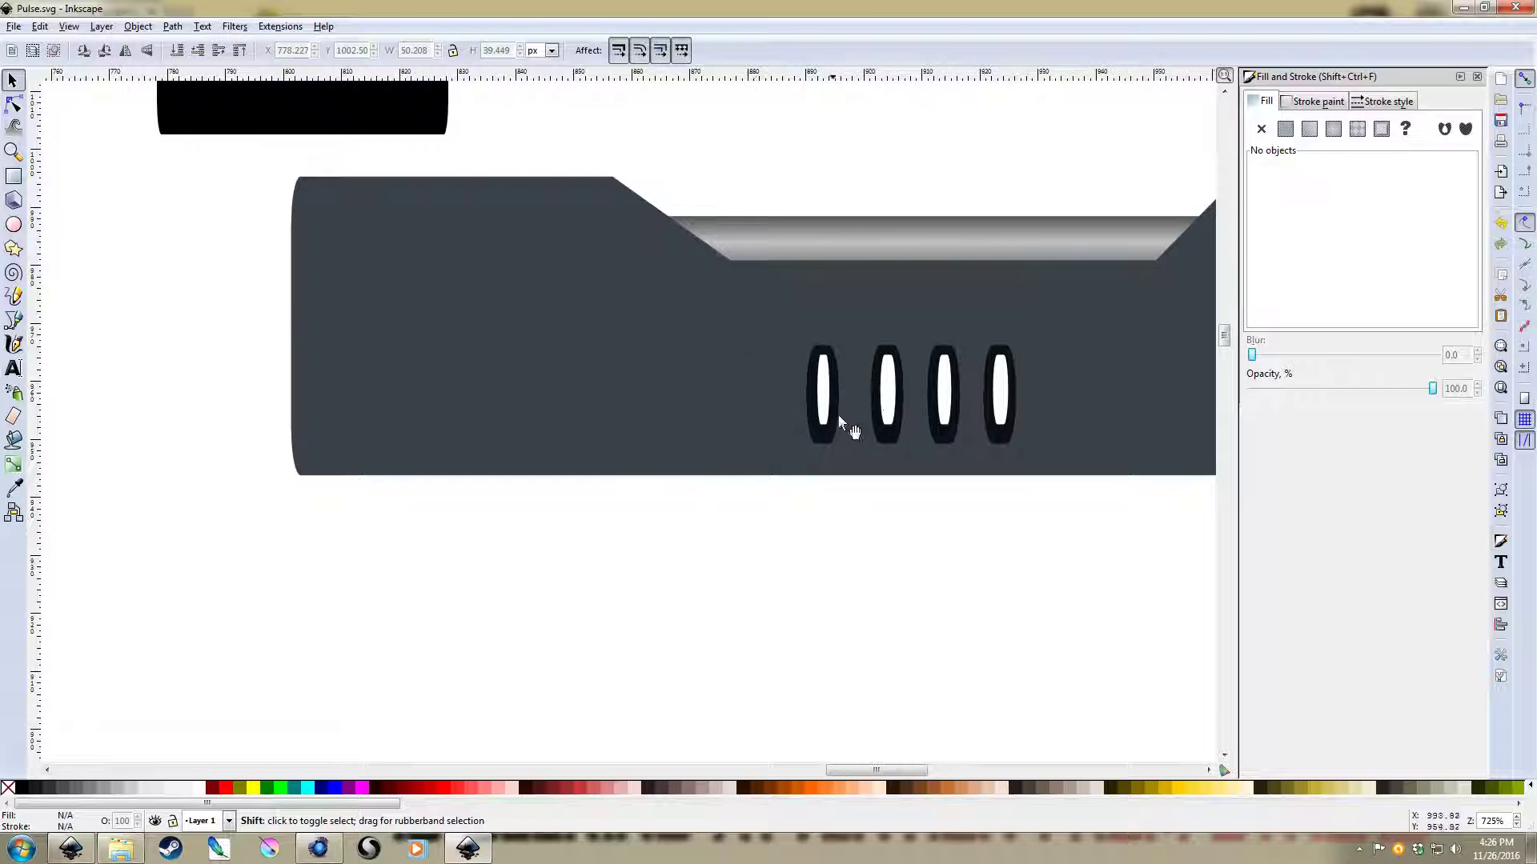
ctrl+scroll(904, 387, up, 1)
shift+scroll(800, 392, right, 2)
Nudge the first slot's white centre slightly right and check the other three centres
click(715, 386)
drag(715, 385, 717, 387)
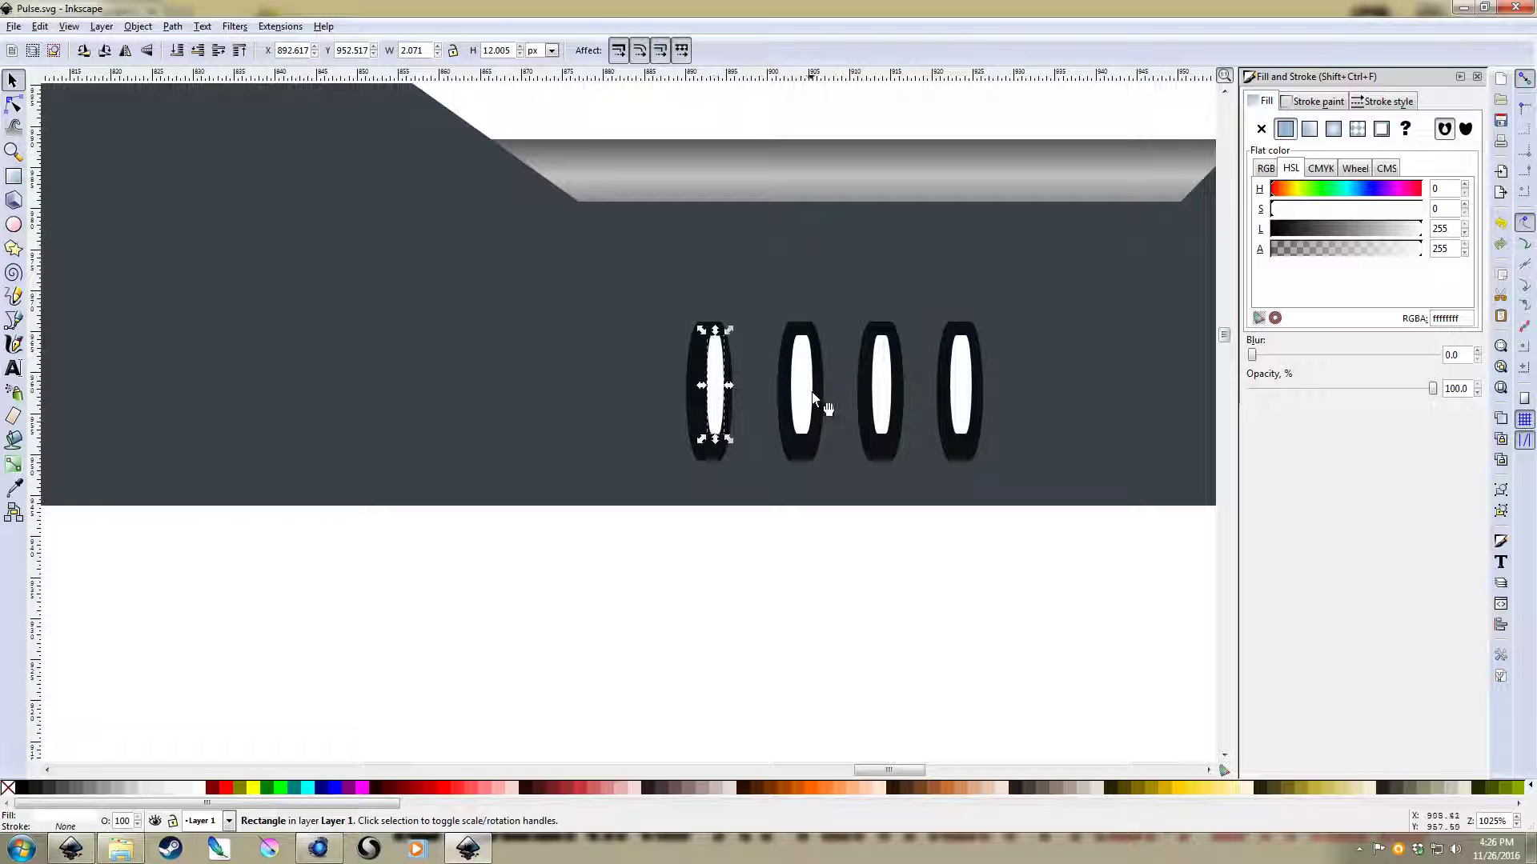
click(810, 394)
click(885, 395)
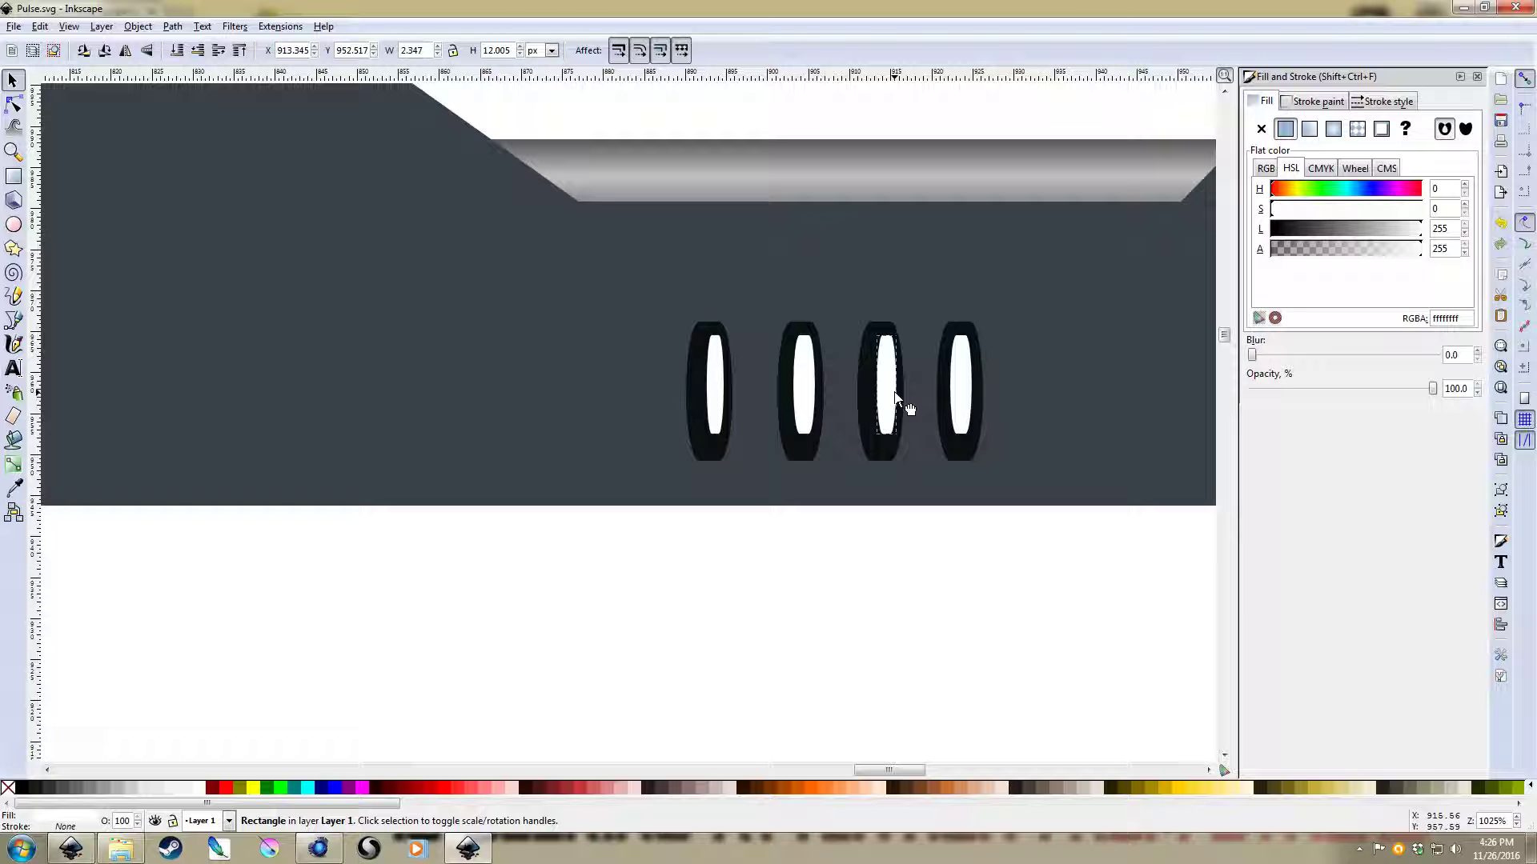
click(964, 398)
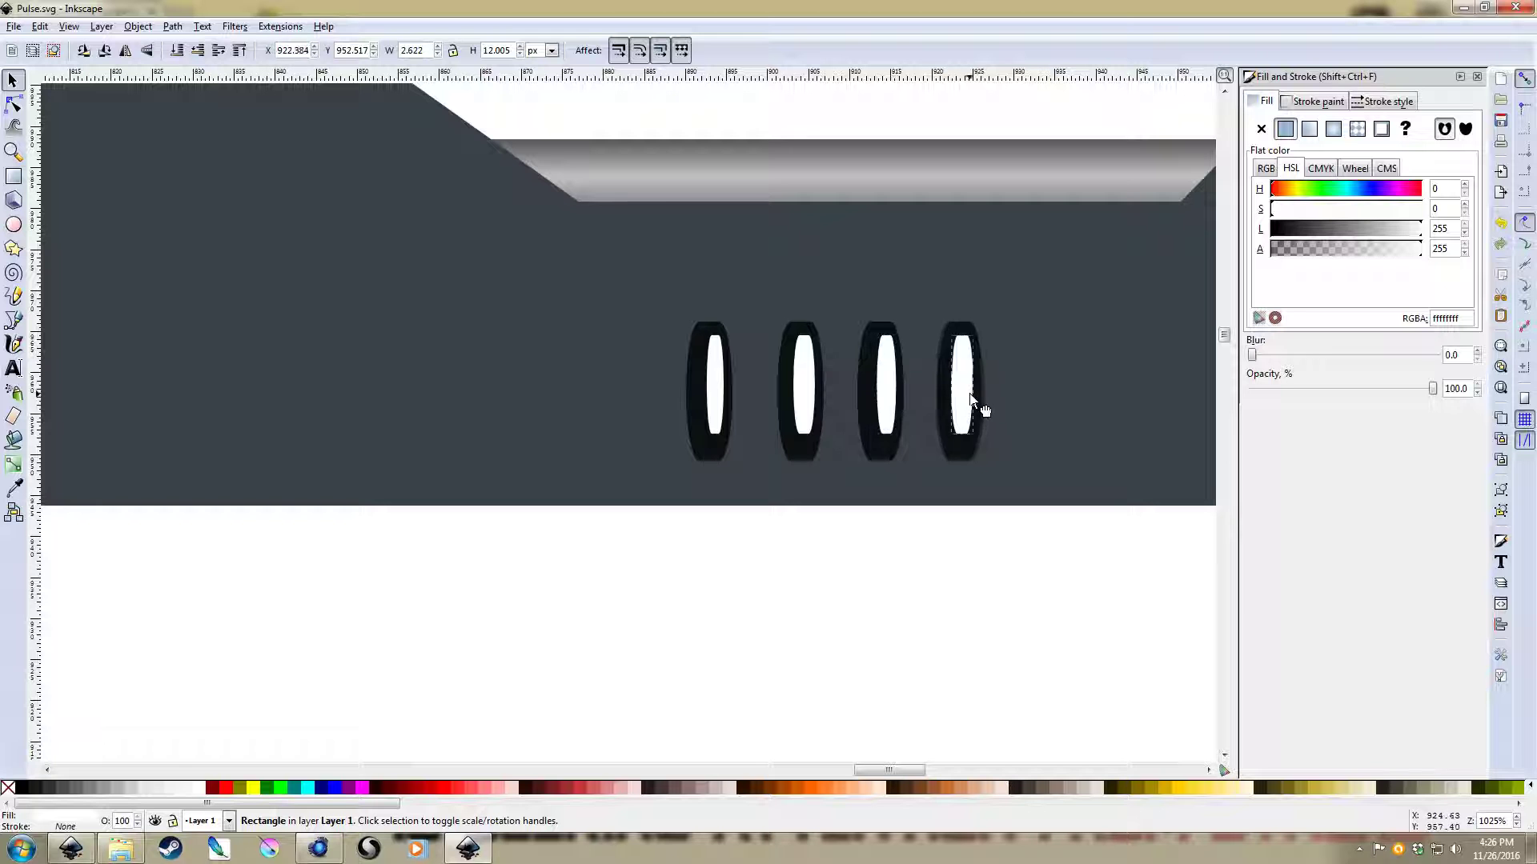
Cut a copy of the first slot's dark oval out of the housing body with Path > Difference
click(695, 385)
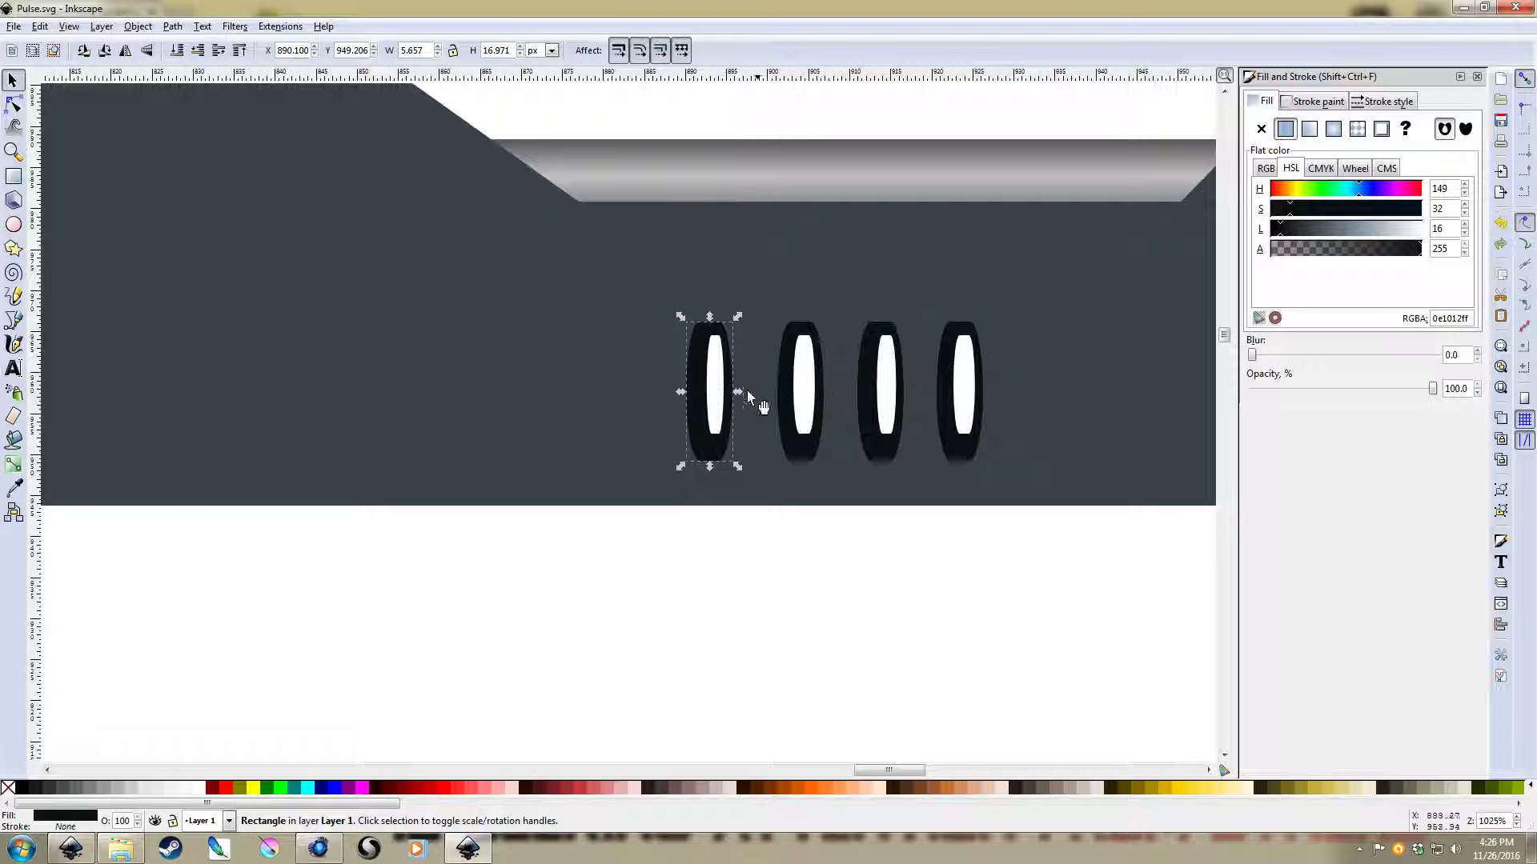
drag(802, 541, 704, 580)
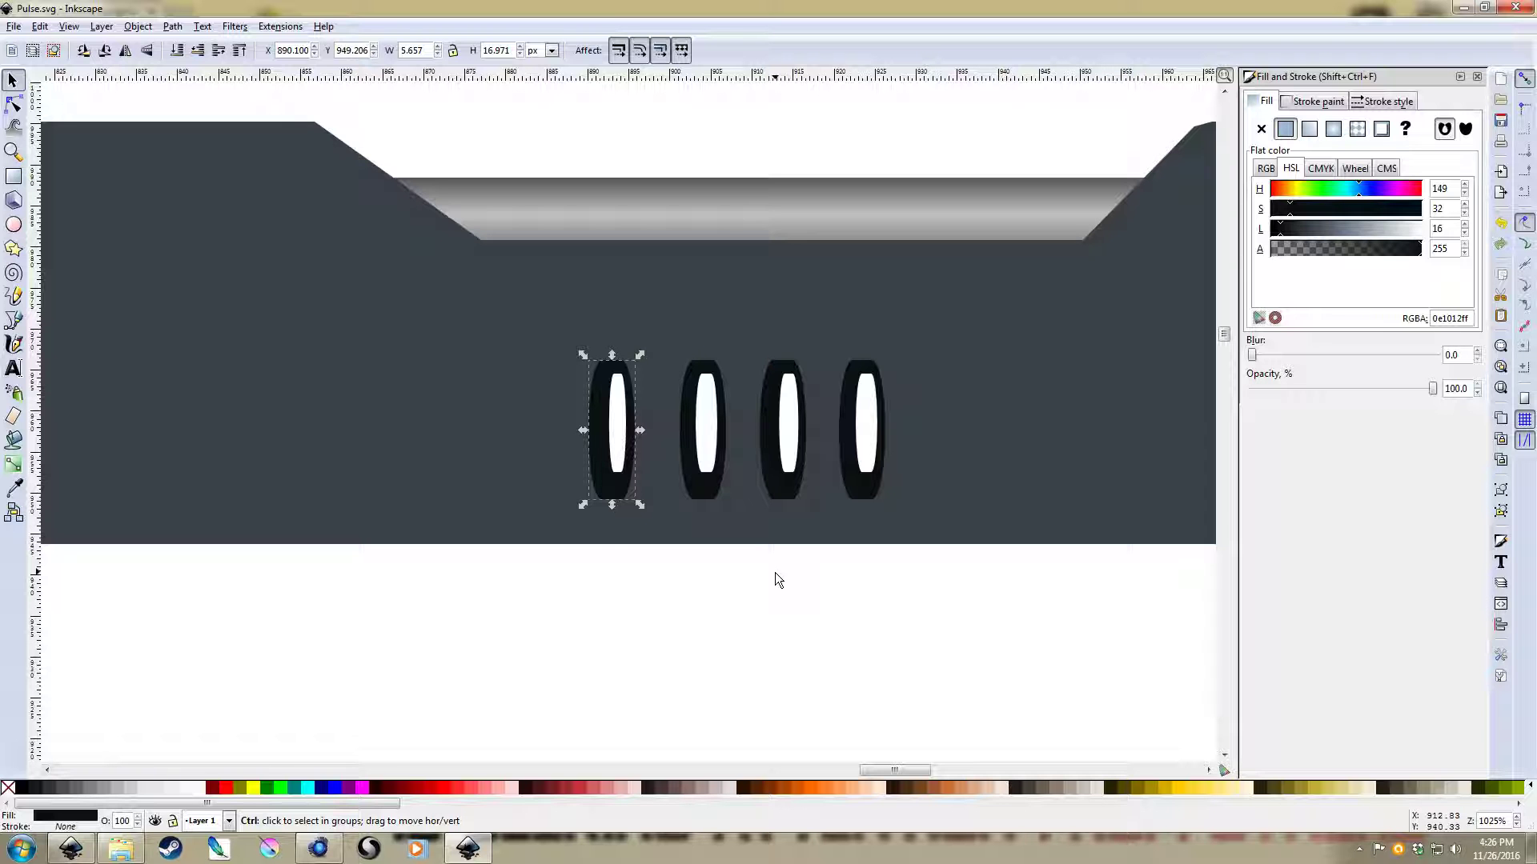
key(ctrl+d)
scroll(613, 561, down, 2)
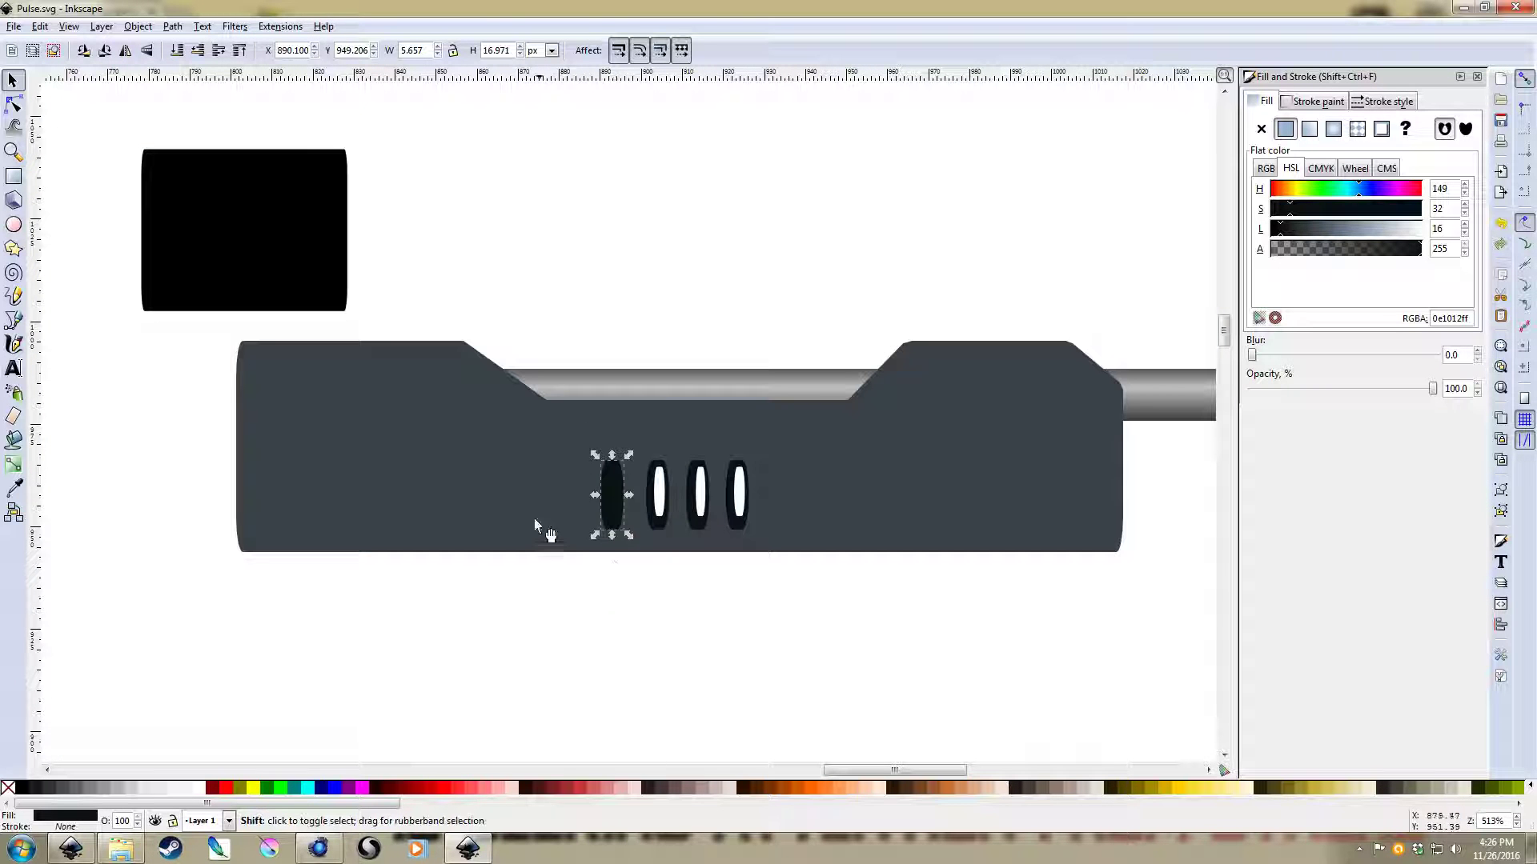
shift+click(483, 490)
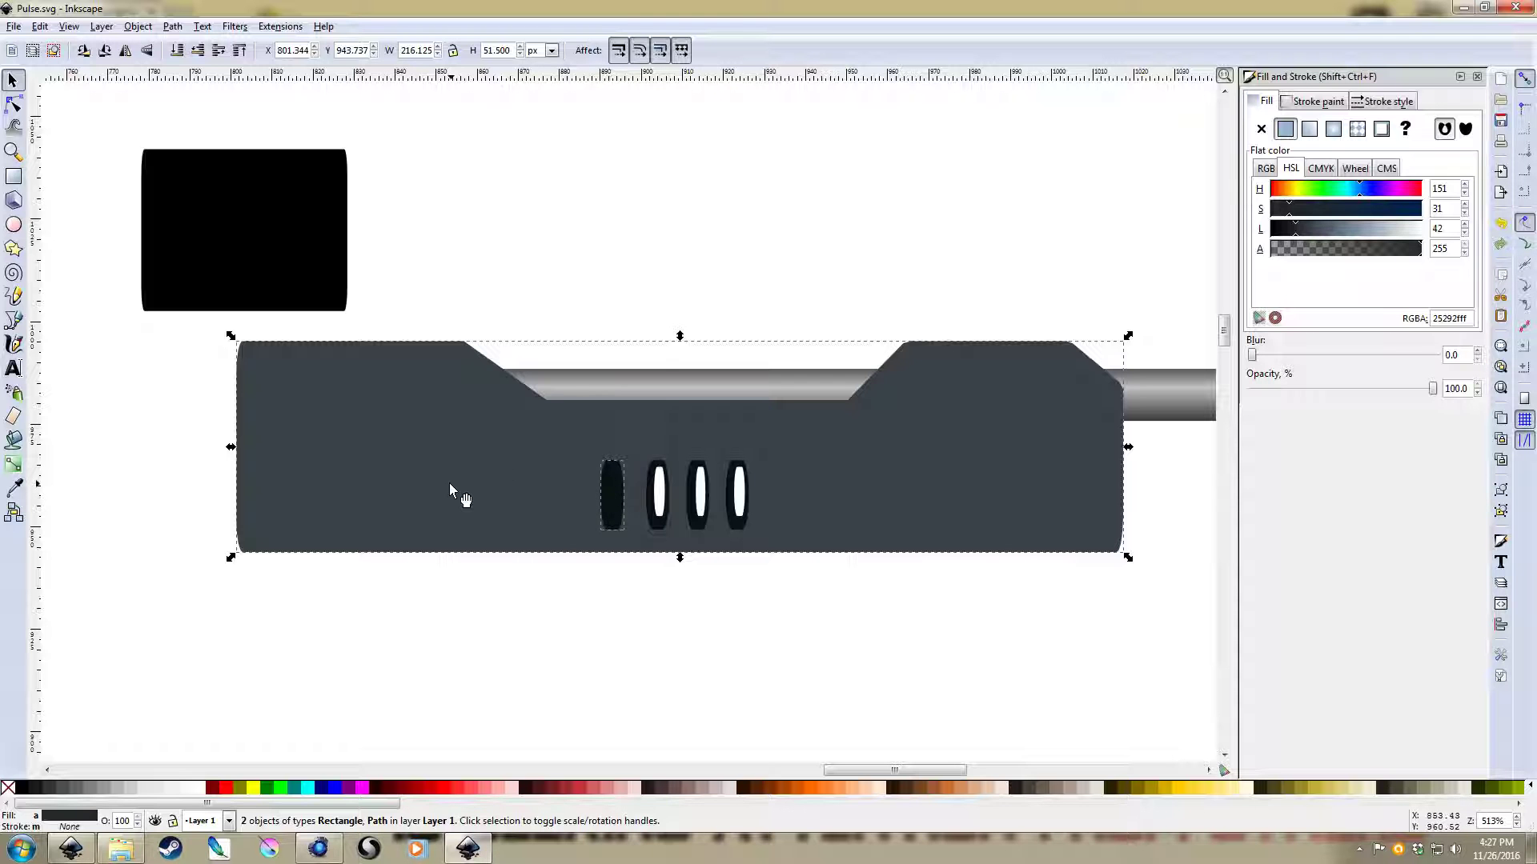
key(ctrl+minus)
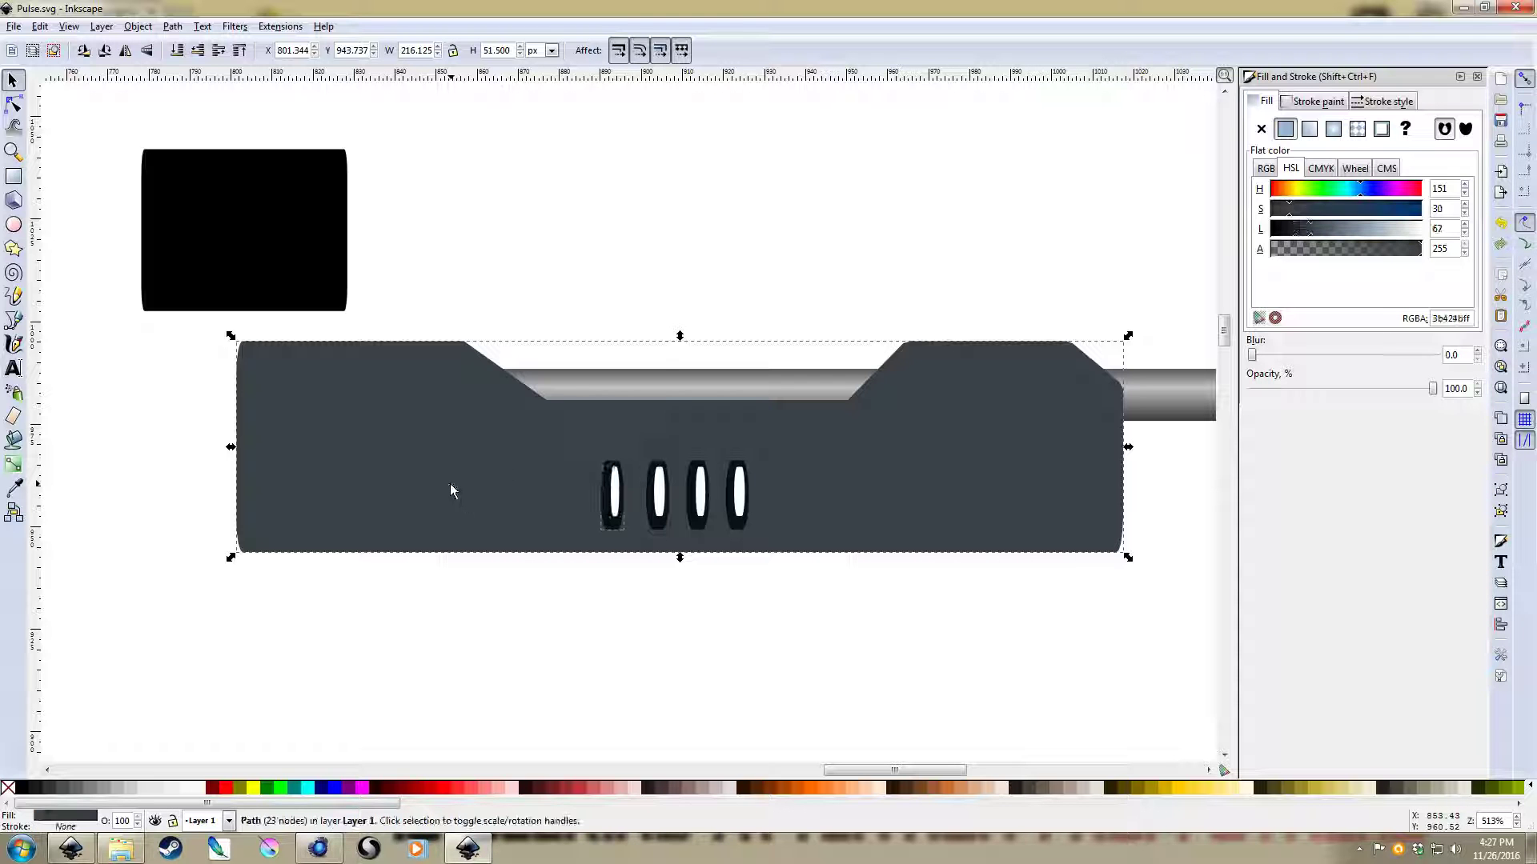
Check the first slot's white and dark ovals after the cut
scroll(641, 516, up, 3)
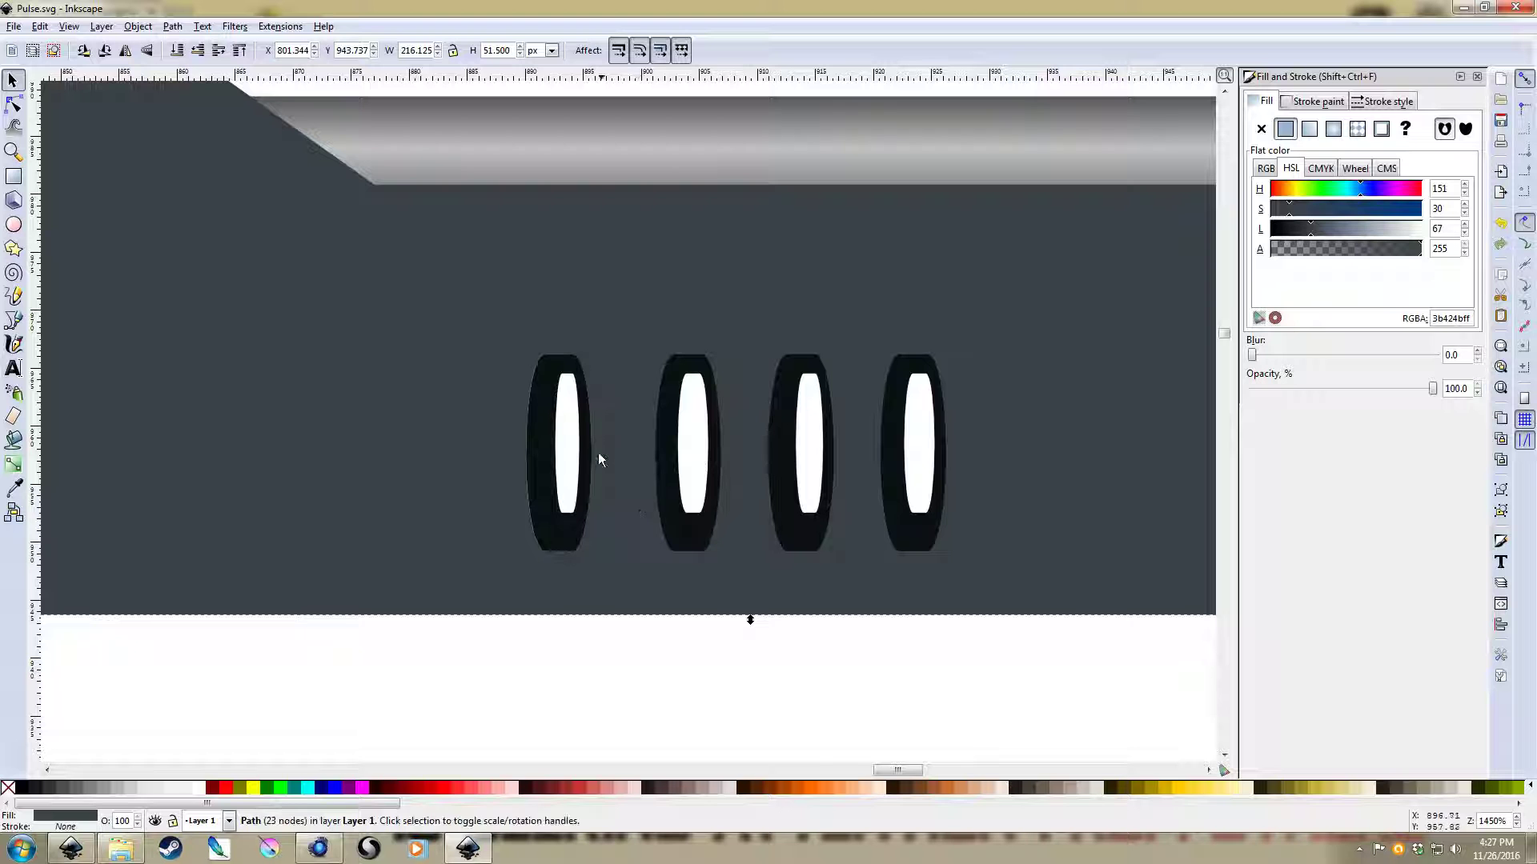
click(566, 459)
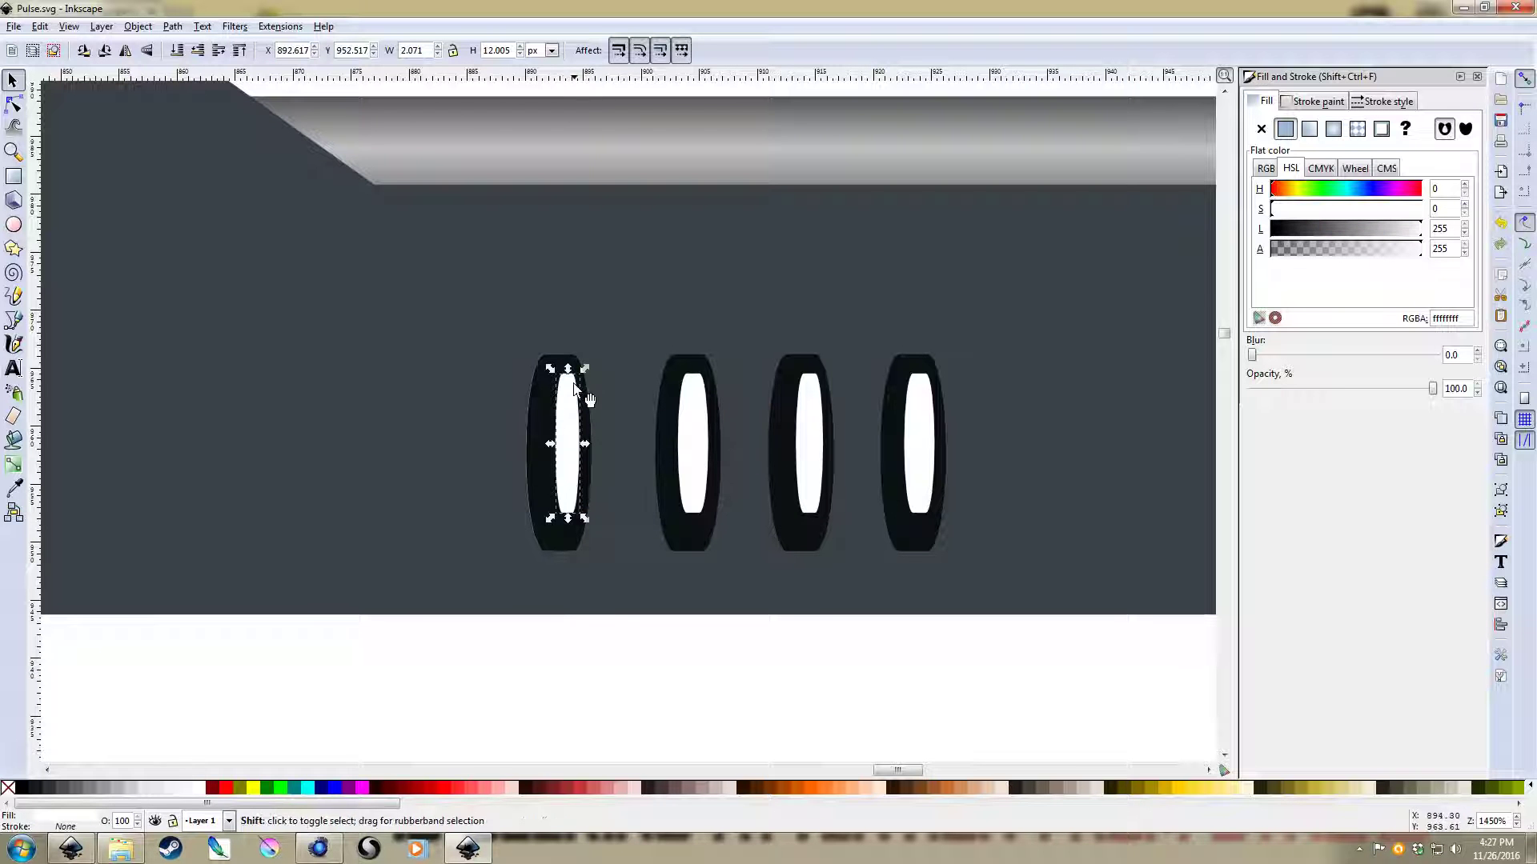
click(539, 467)
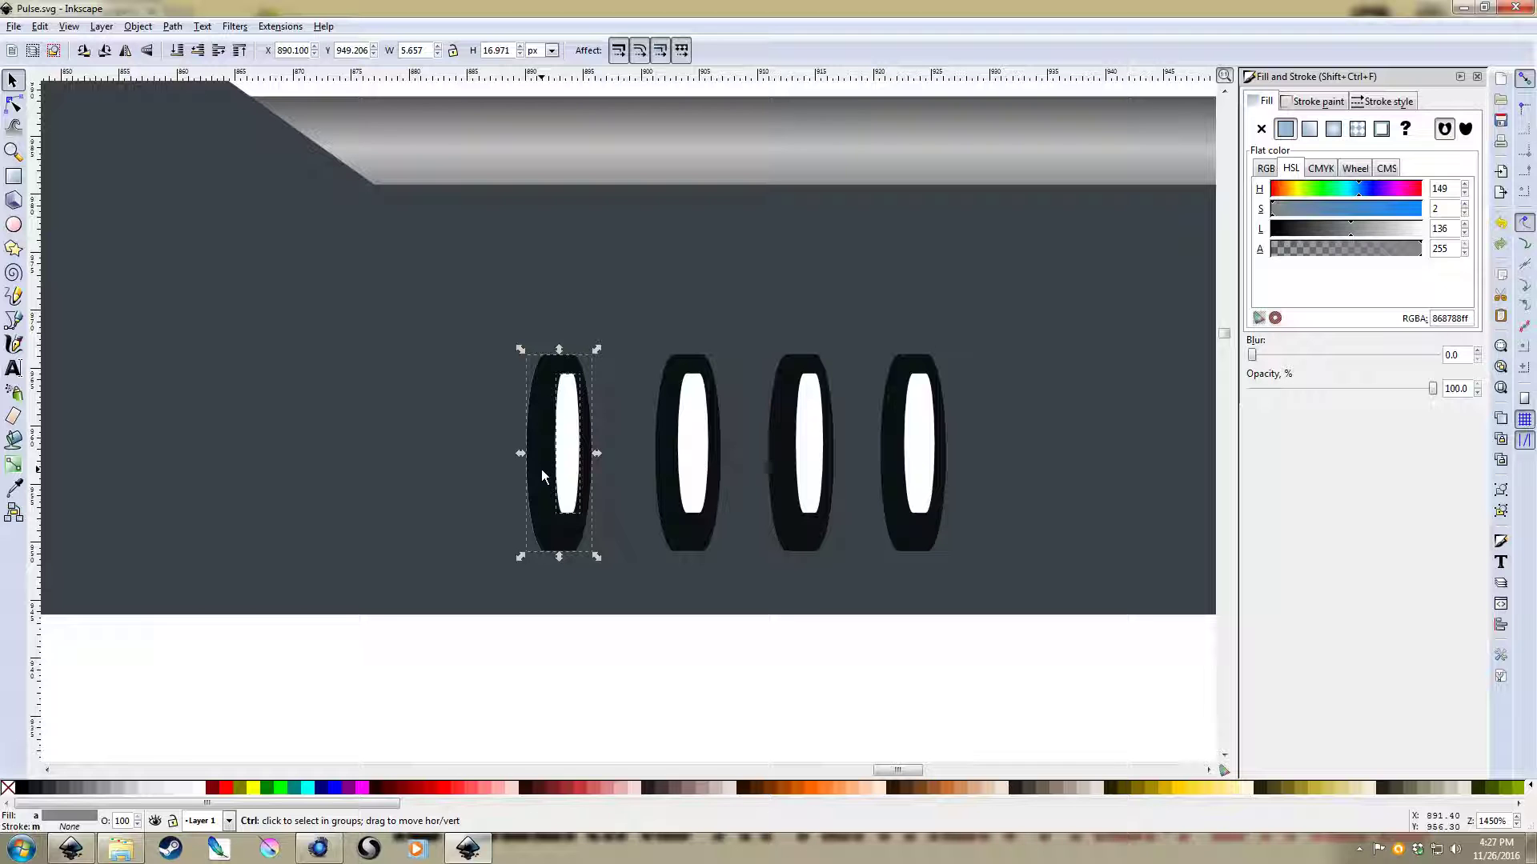
scroll(541, 469, down, 1)
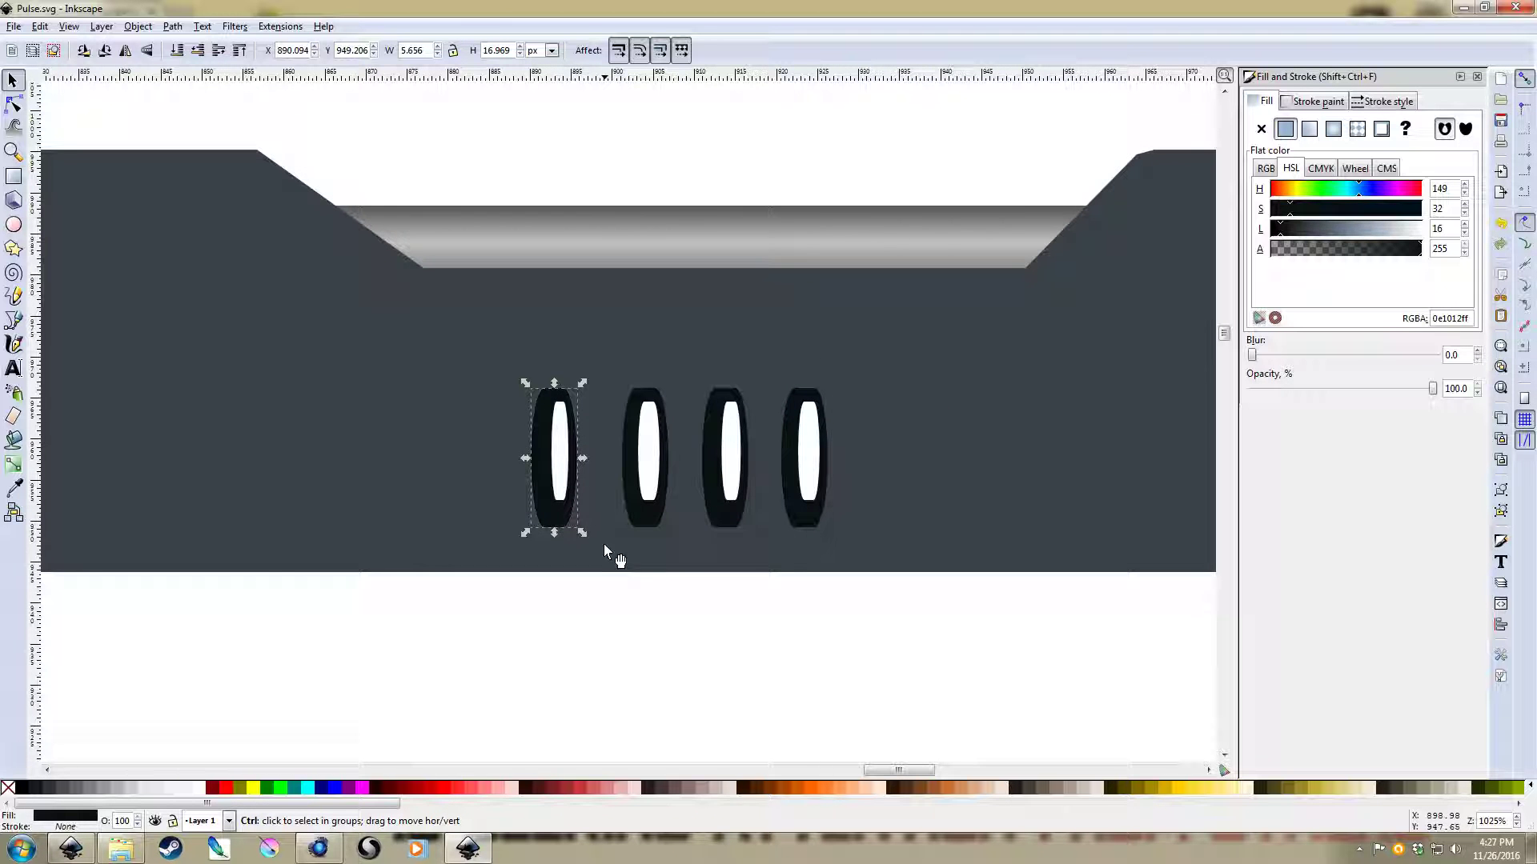
click(658, 591)
scroll(657, 588, down, 1)
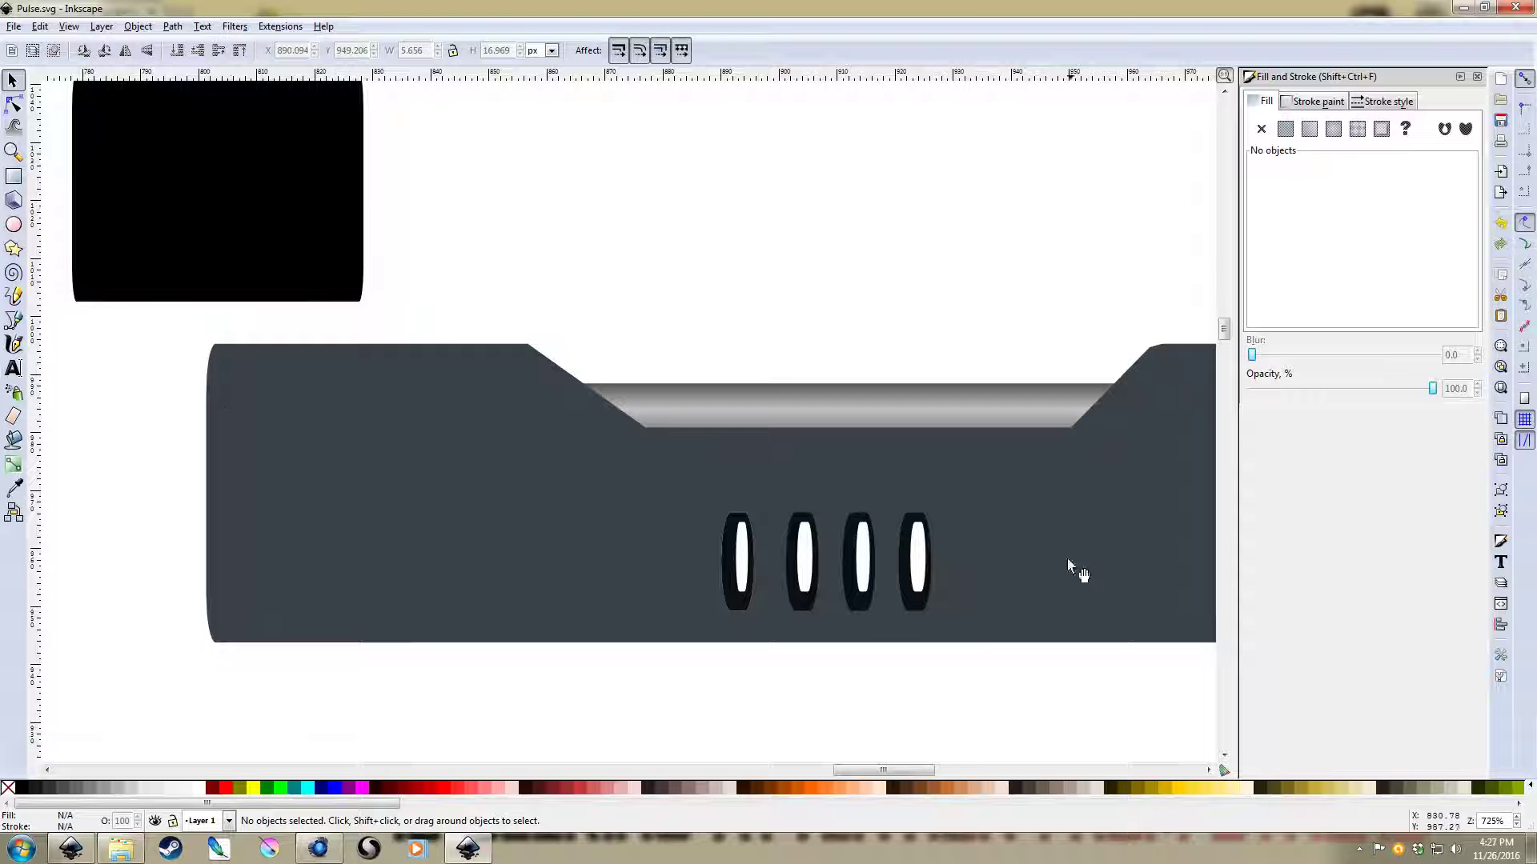
Move the black rectangle down toward the housing
drag(222, 195, 621, 410)
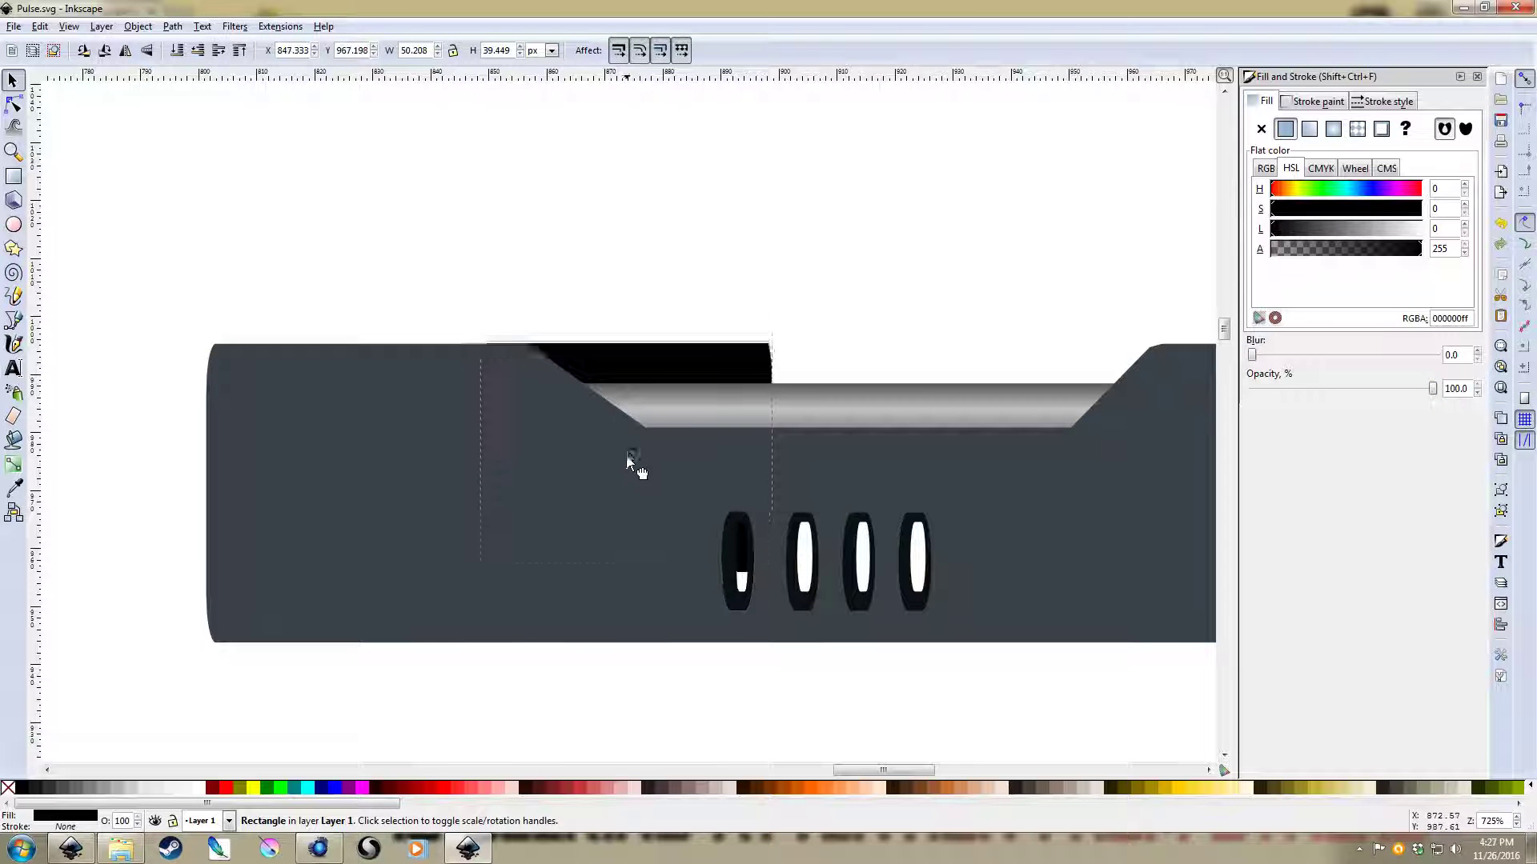
drag(629, 458, 695, 174)
scroll(934, 566, up, 1)
Cut a duplicate of the second slot's dark oval out of the housing body
click(769, 637)
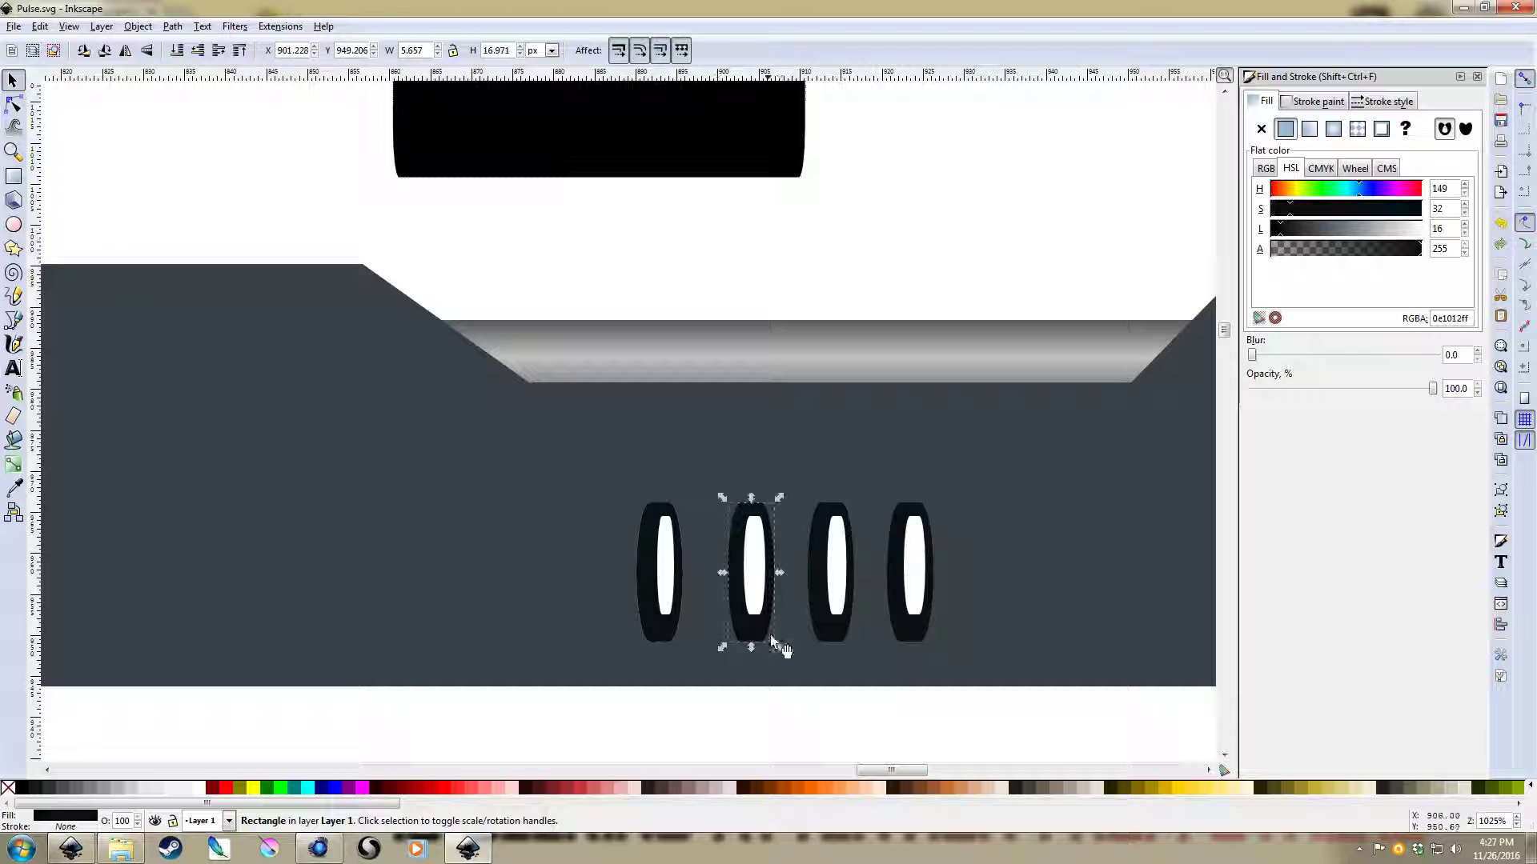
key(Page_Up)
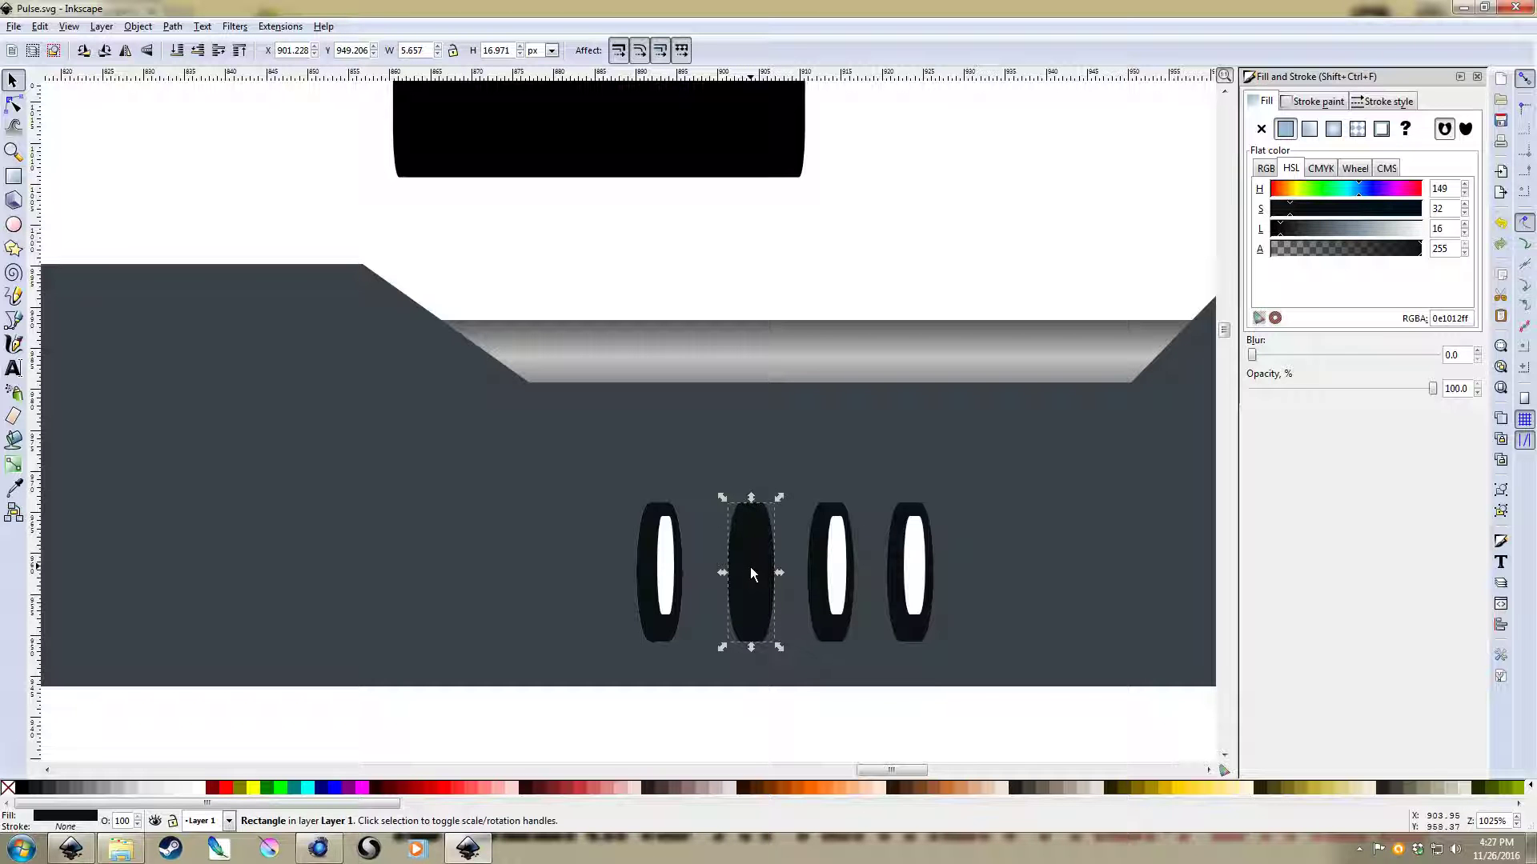
shift+click(619, 480)
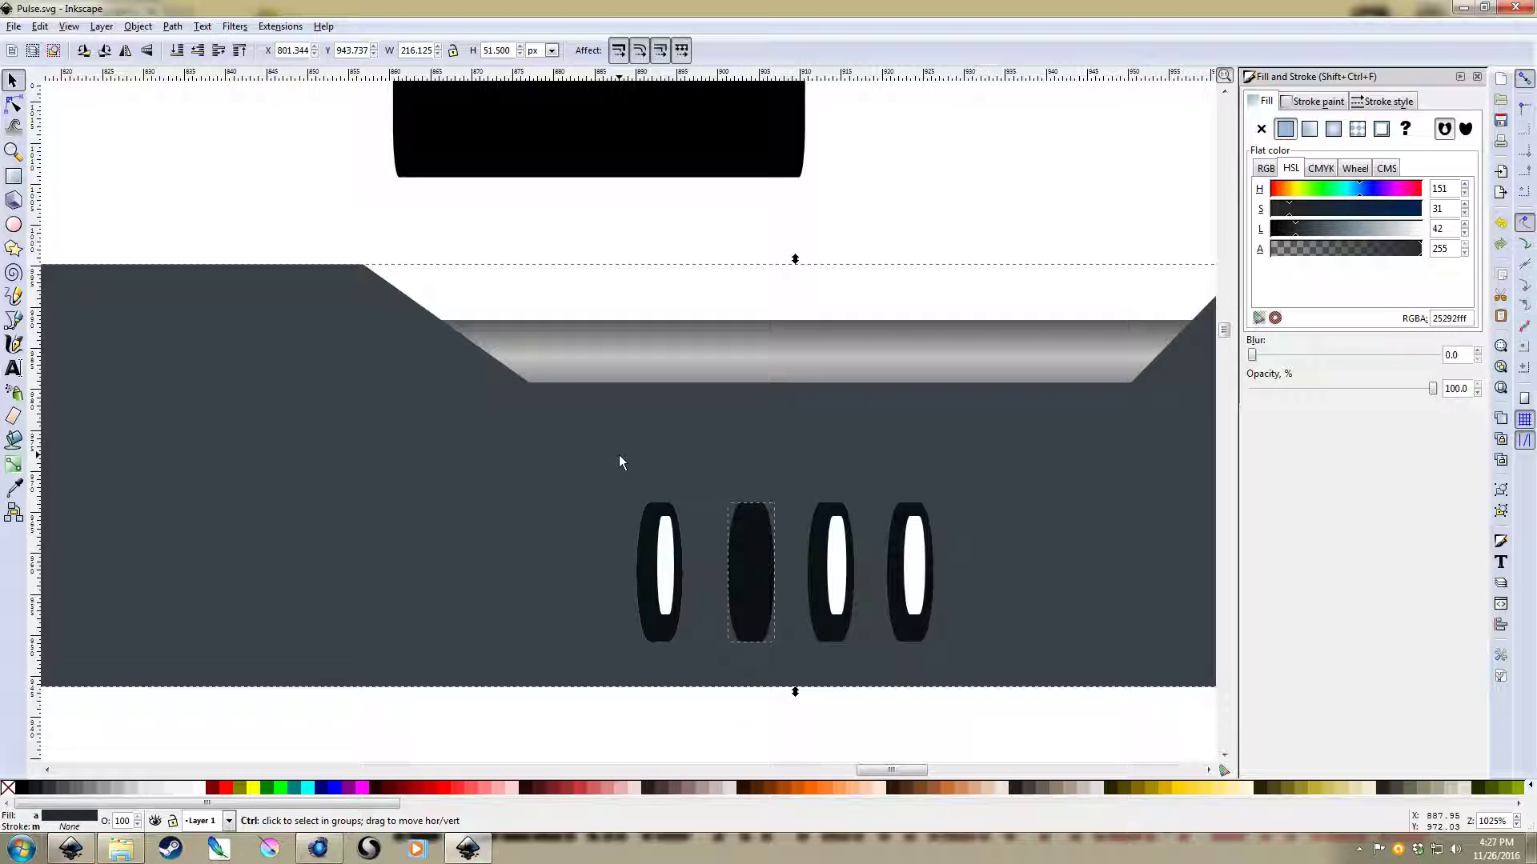
key(ctrl+minus)
click(755, 568)
shift+click(750, 639)
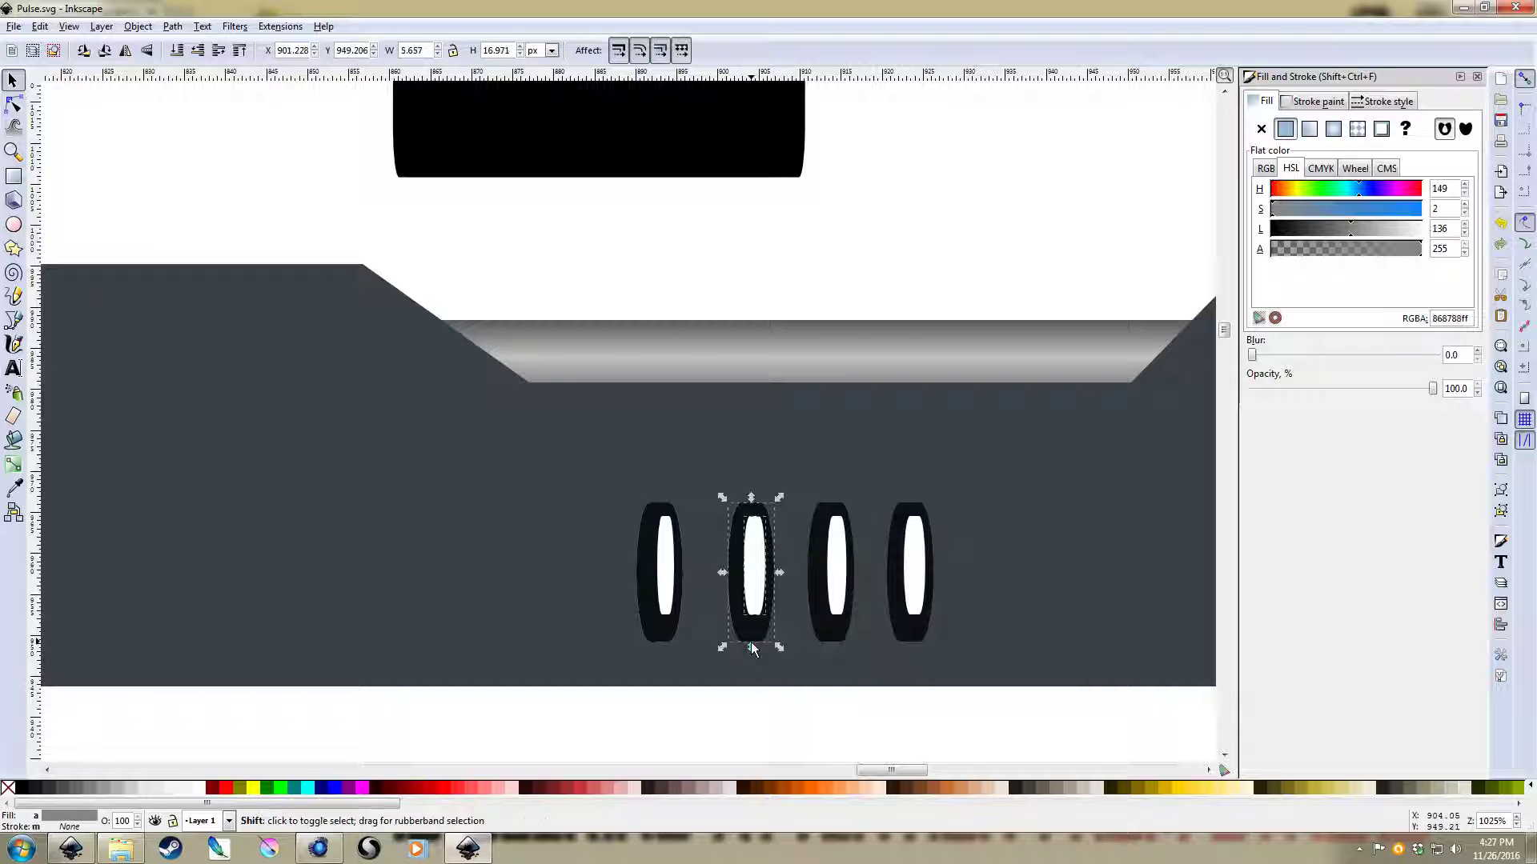
click(751, 650)
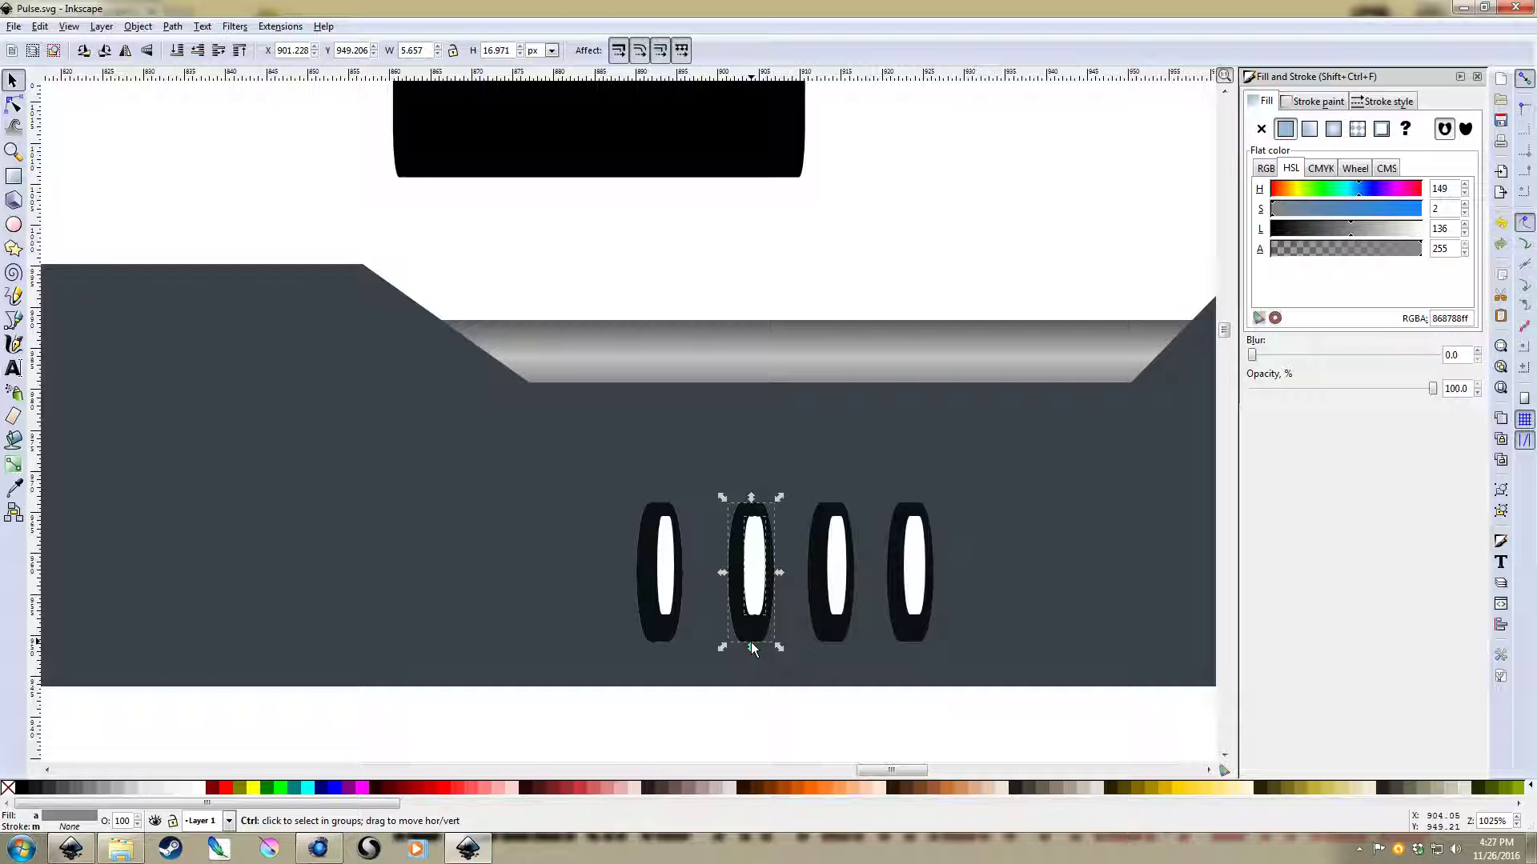
Cut duplicates of the third and fourth slot ovals out of the housing body
click(834, 625)
key(Home)
shift+click(880, 473)
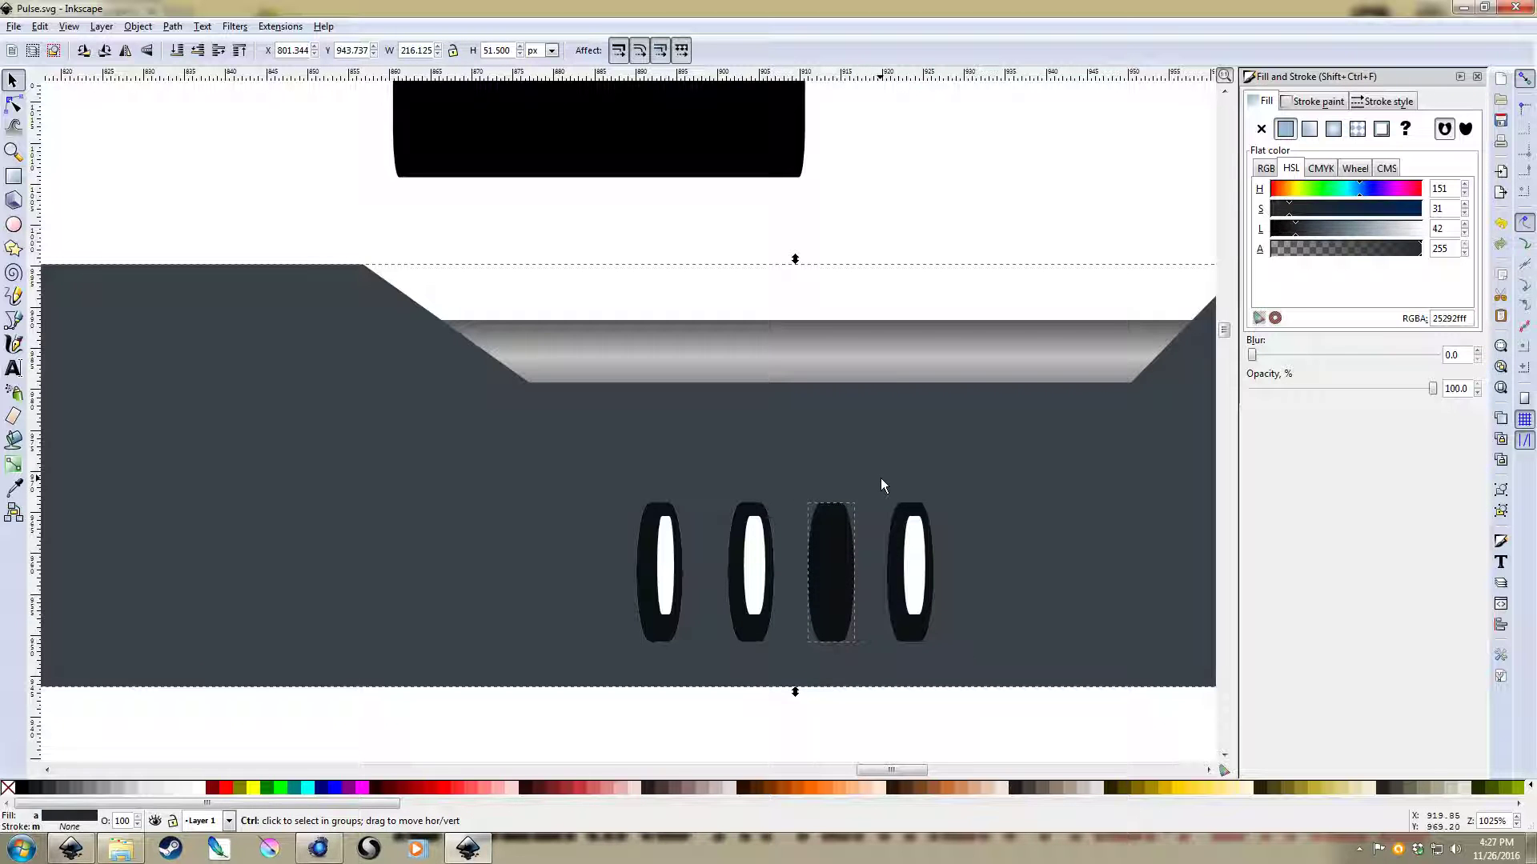
key(ctrl+minus)
click(924, 633)
key(Home)
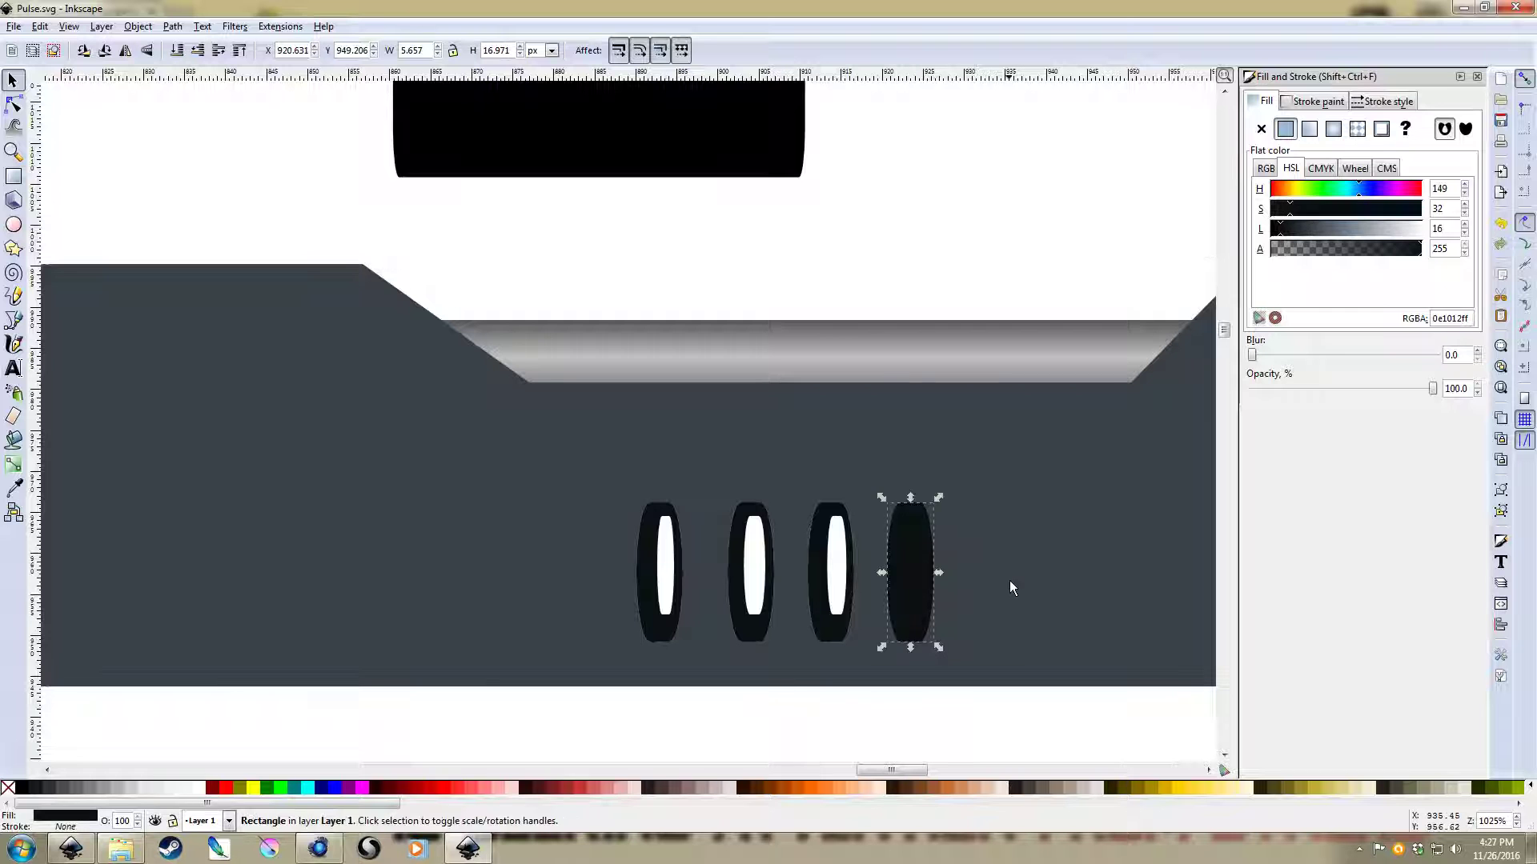
shift+click(1006, 574)
key(ctrl+minus)
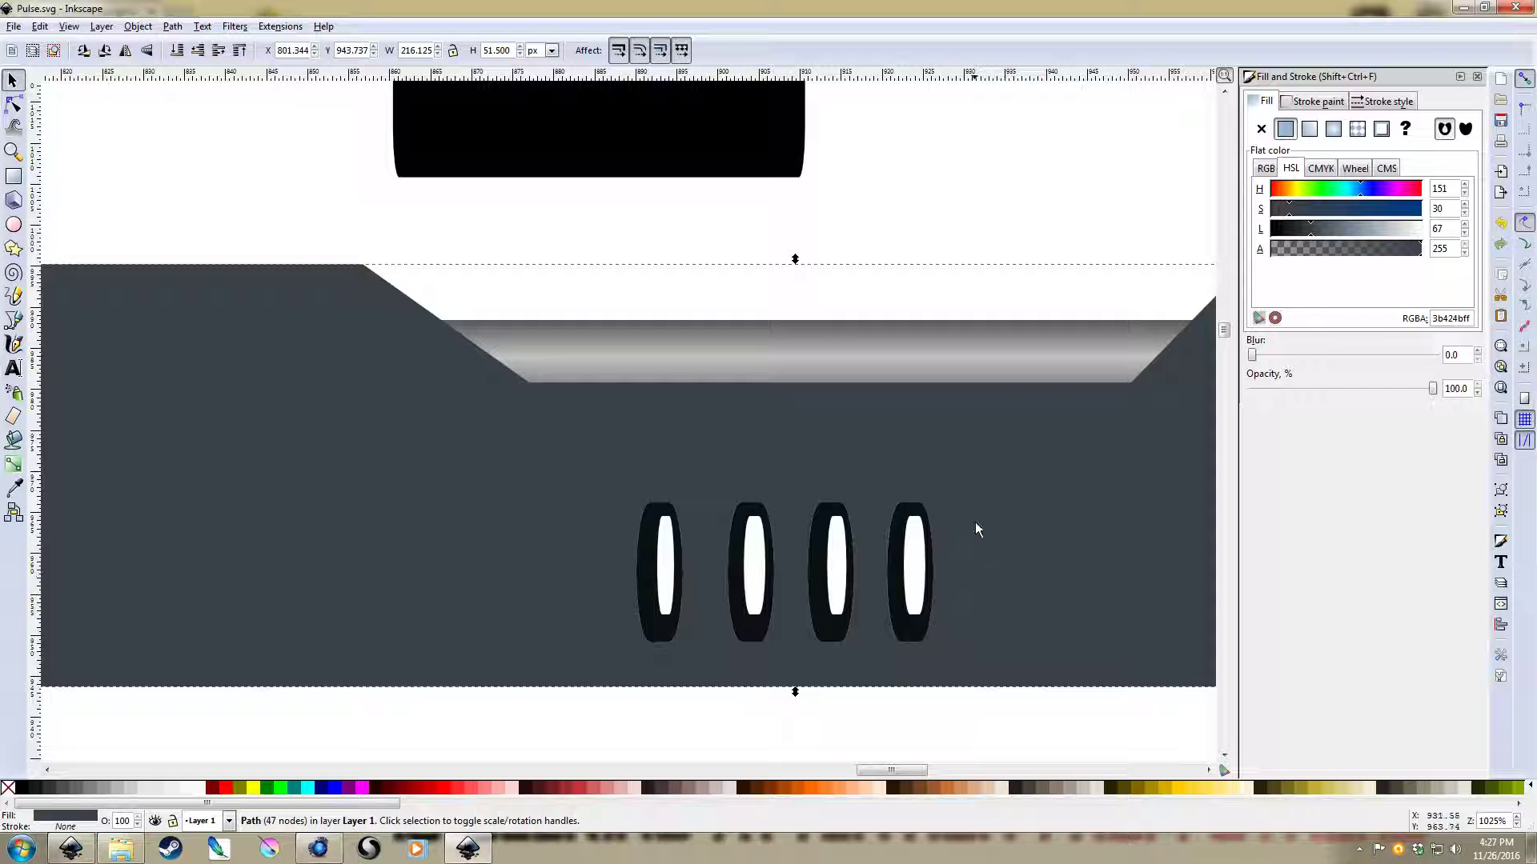
Apply Difference to the third slot's inner shape and oval, then check the fourth slot
click(838, 597)
shift+click(832, 632)
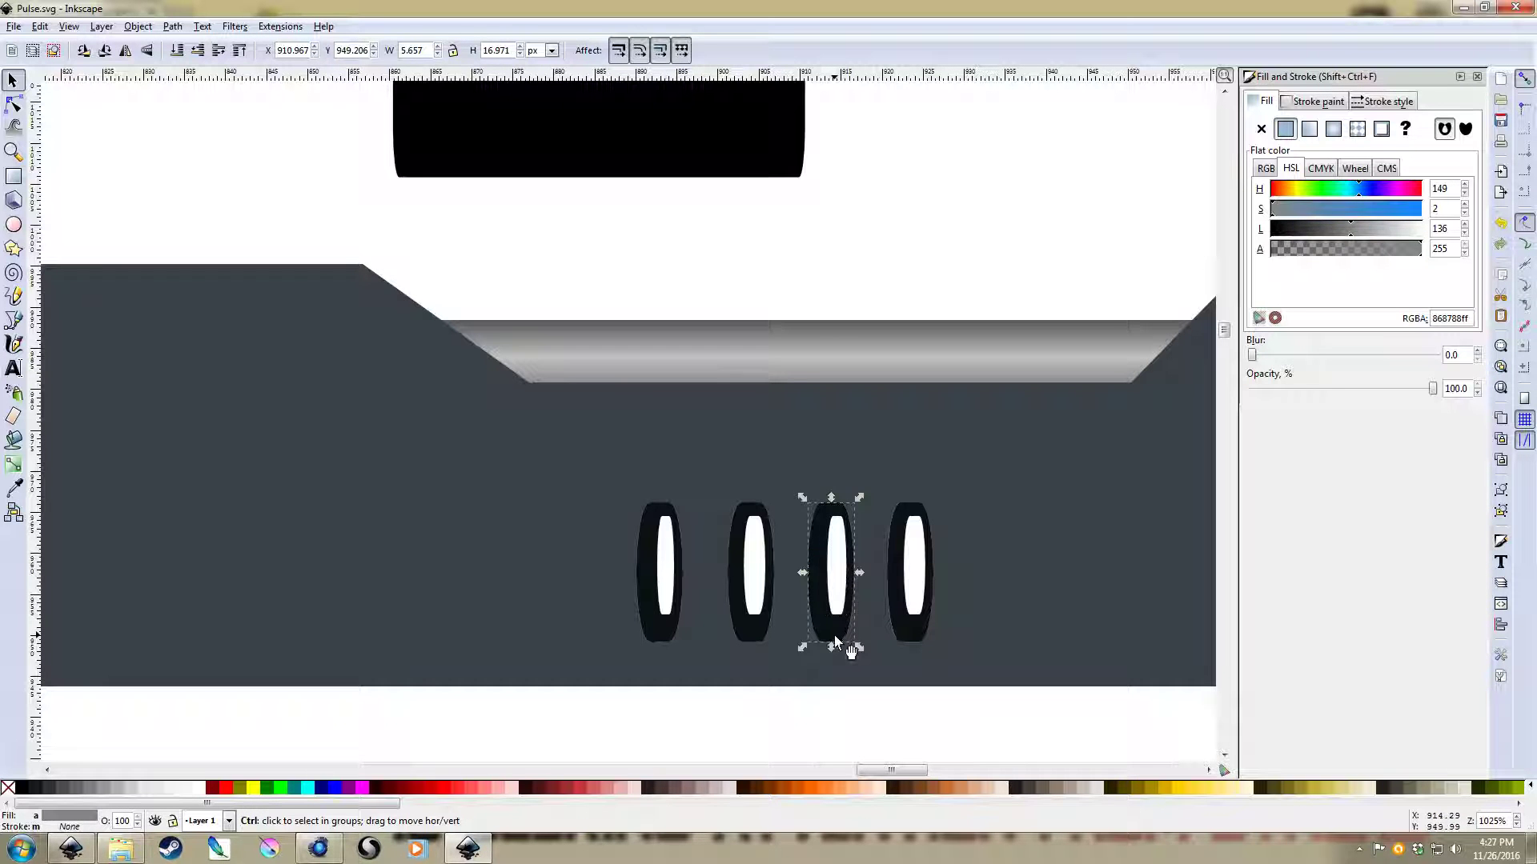
key(ctrl+minus)
click(920, 617)
click(908, 640)
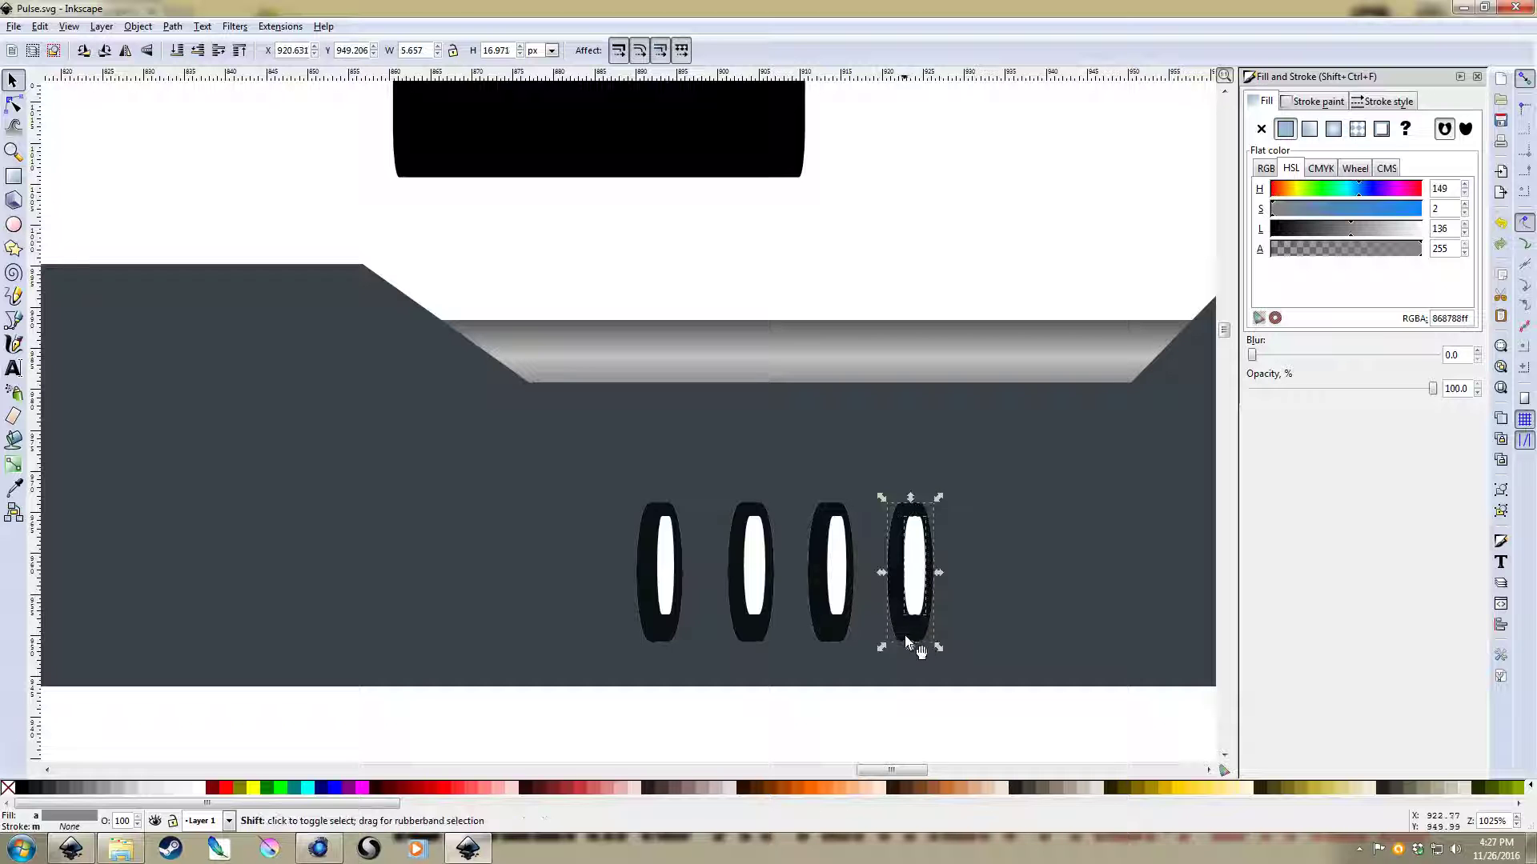
click(906, 636)
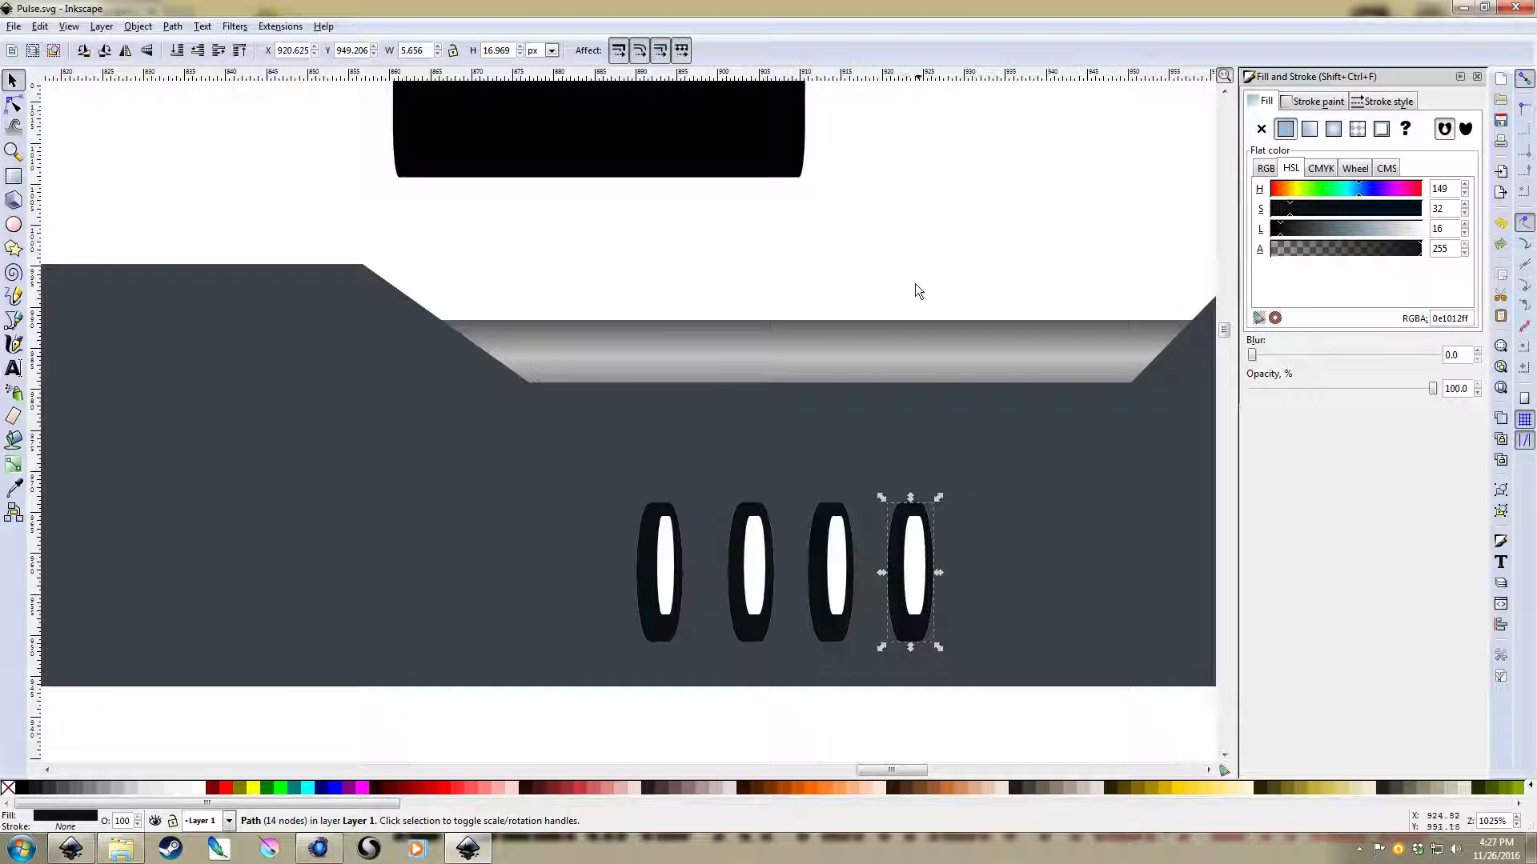
Place the black rectangle above the middle of the housing
click(894, 285)
scroll(895, 285, down, 3)
drag(861, 220, 892, 192)
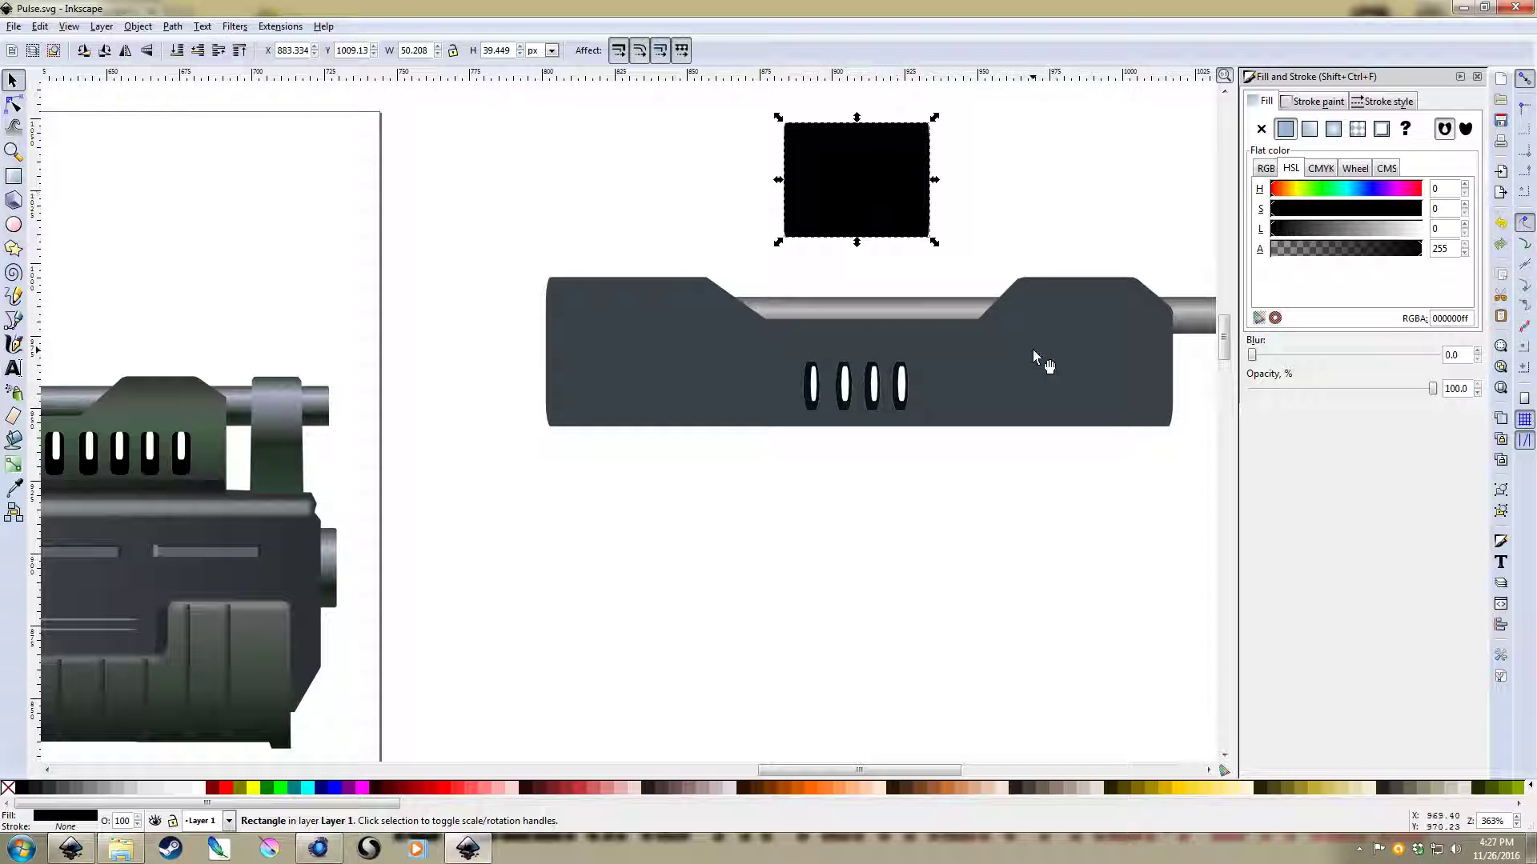
Delete the black rectangle and compare the housing's slots with the green rifle
drag(336, 426, 602, 396)
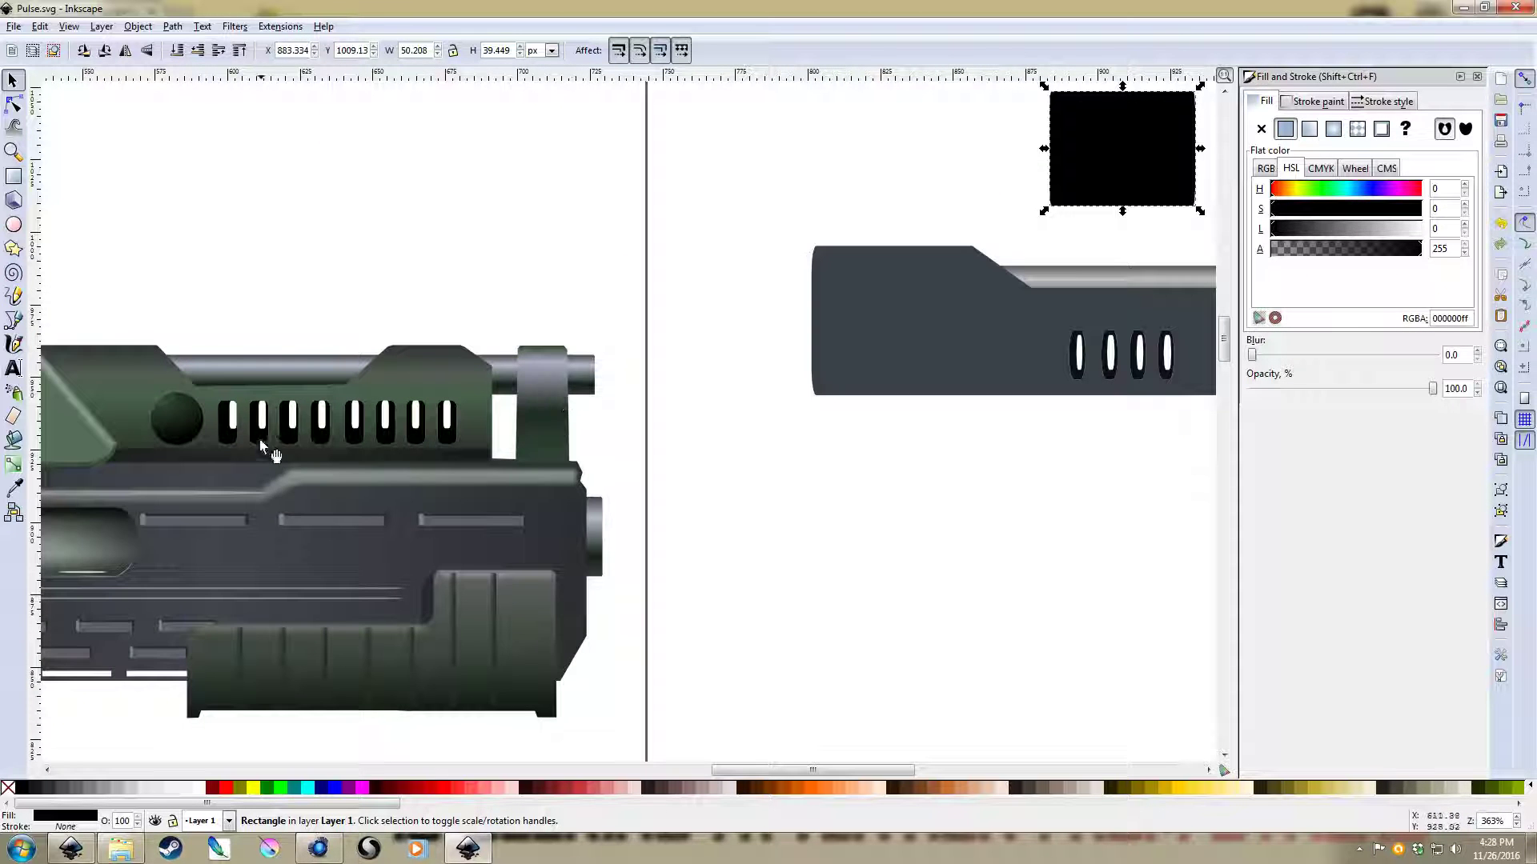
drag(893, 528, 542, 539)
scroll(544, 546, up, 5)
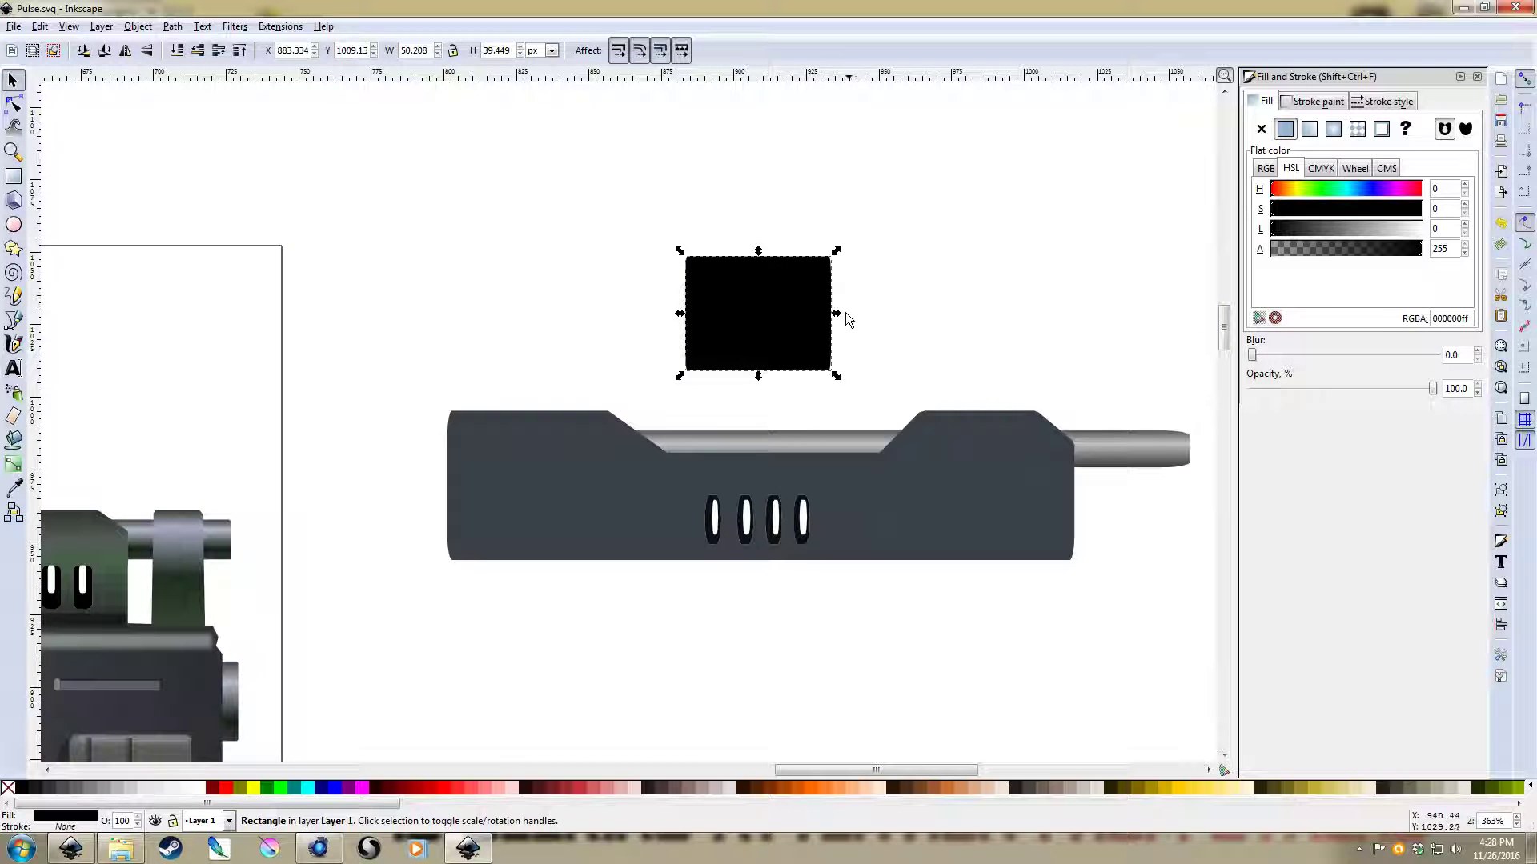
key(Delete)
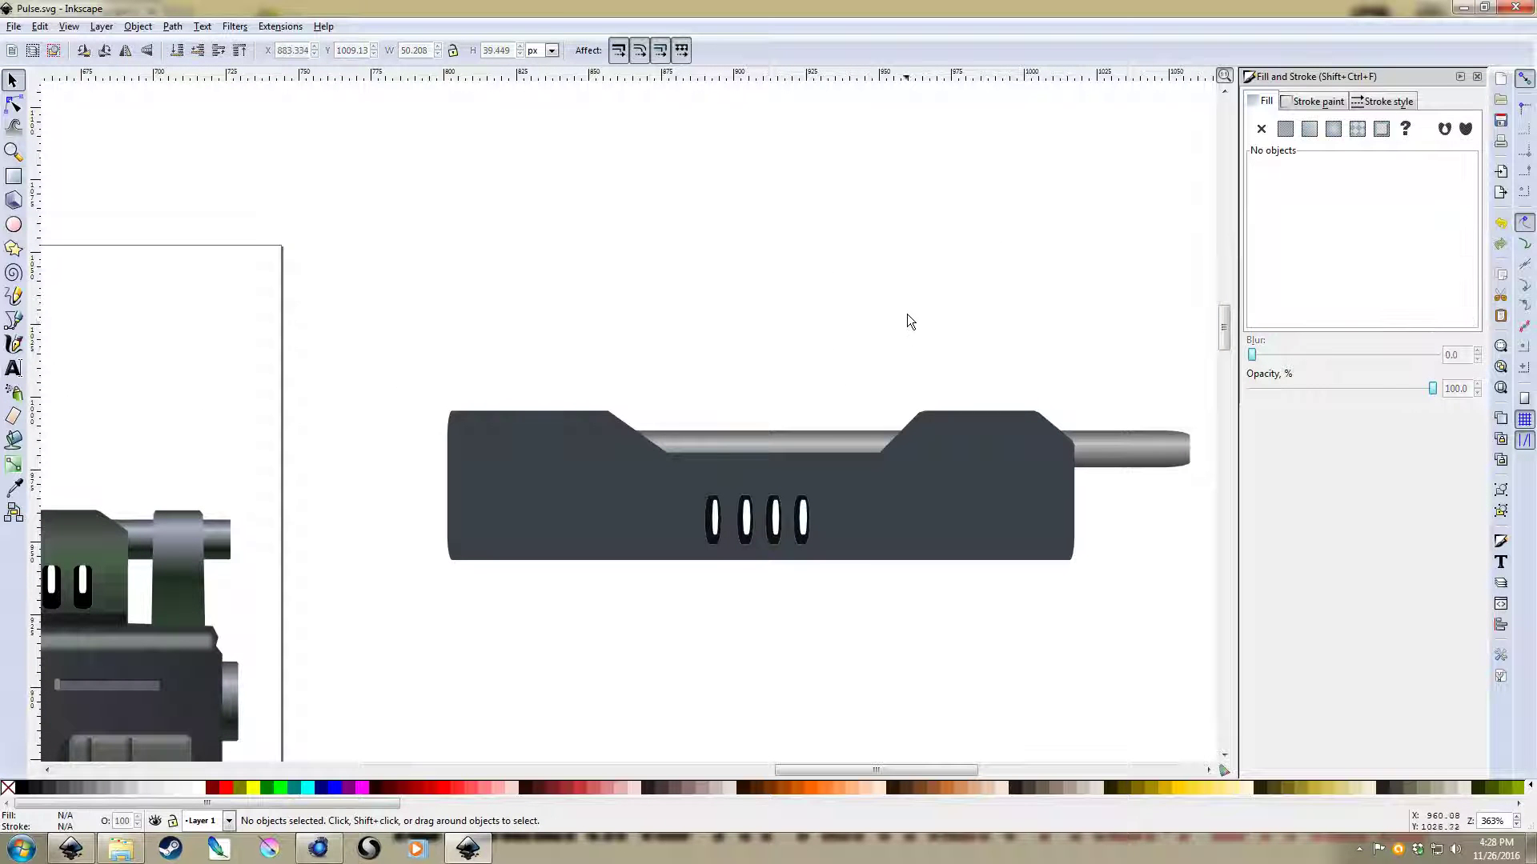
drag(876, 581, 1188, 492)
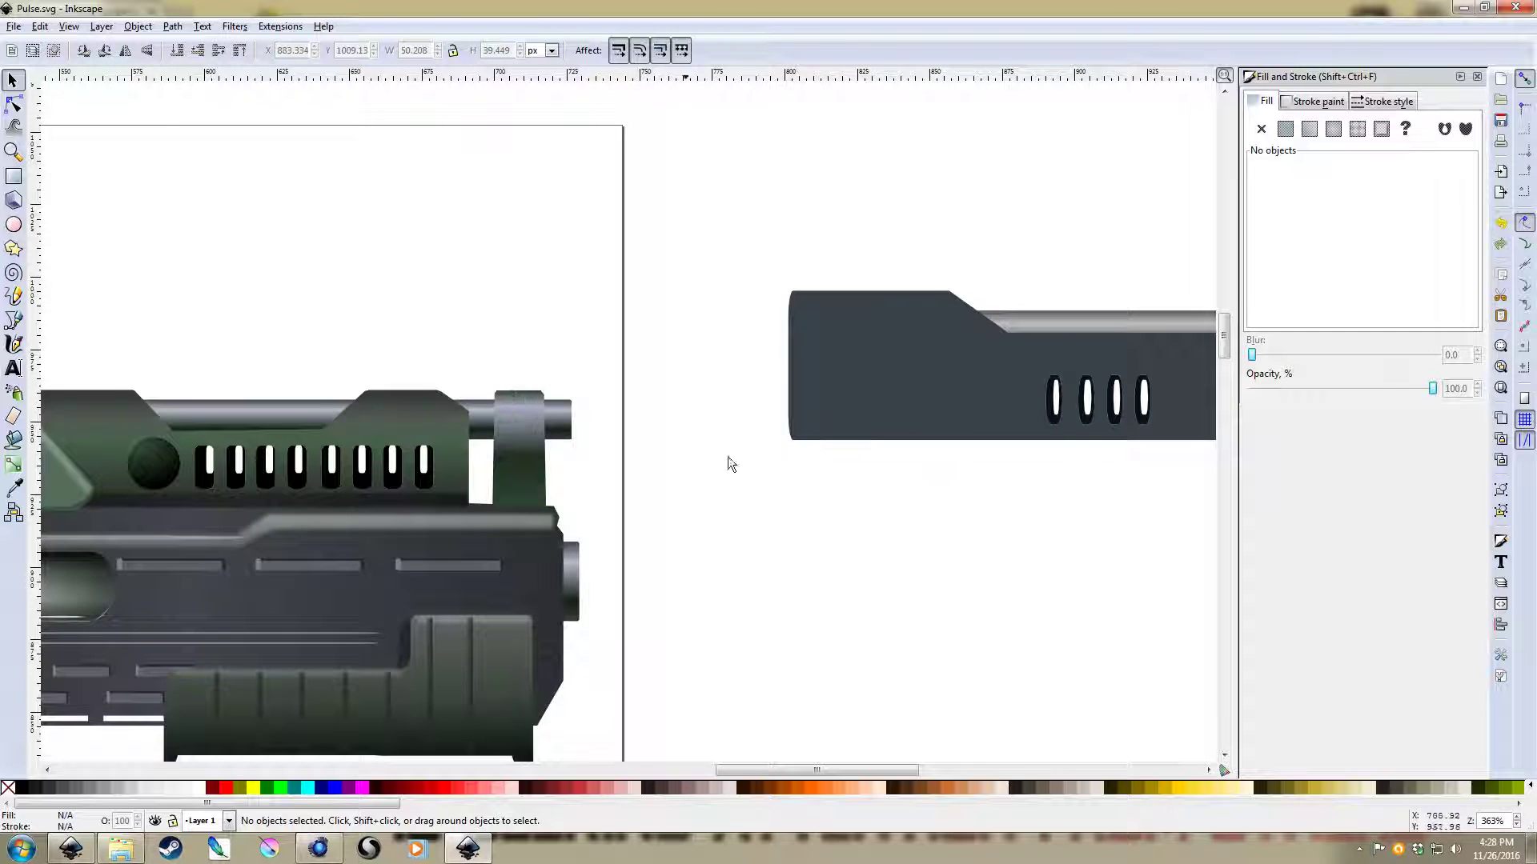
drag(908, 443, 420, 424)
Draw a rectangle at the rod's end, fill it with the housing's grey, and select it
drag(826, 397, 634, 411)
key(r)
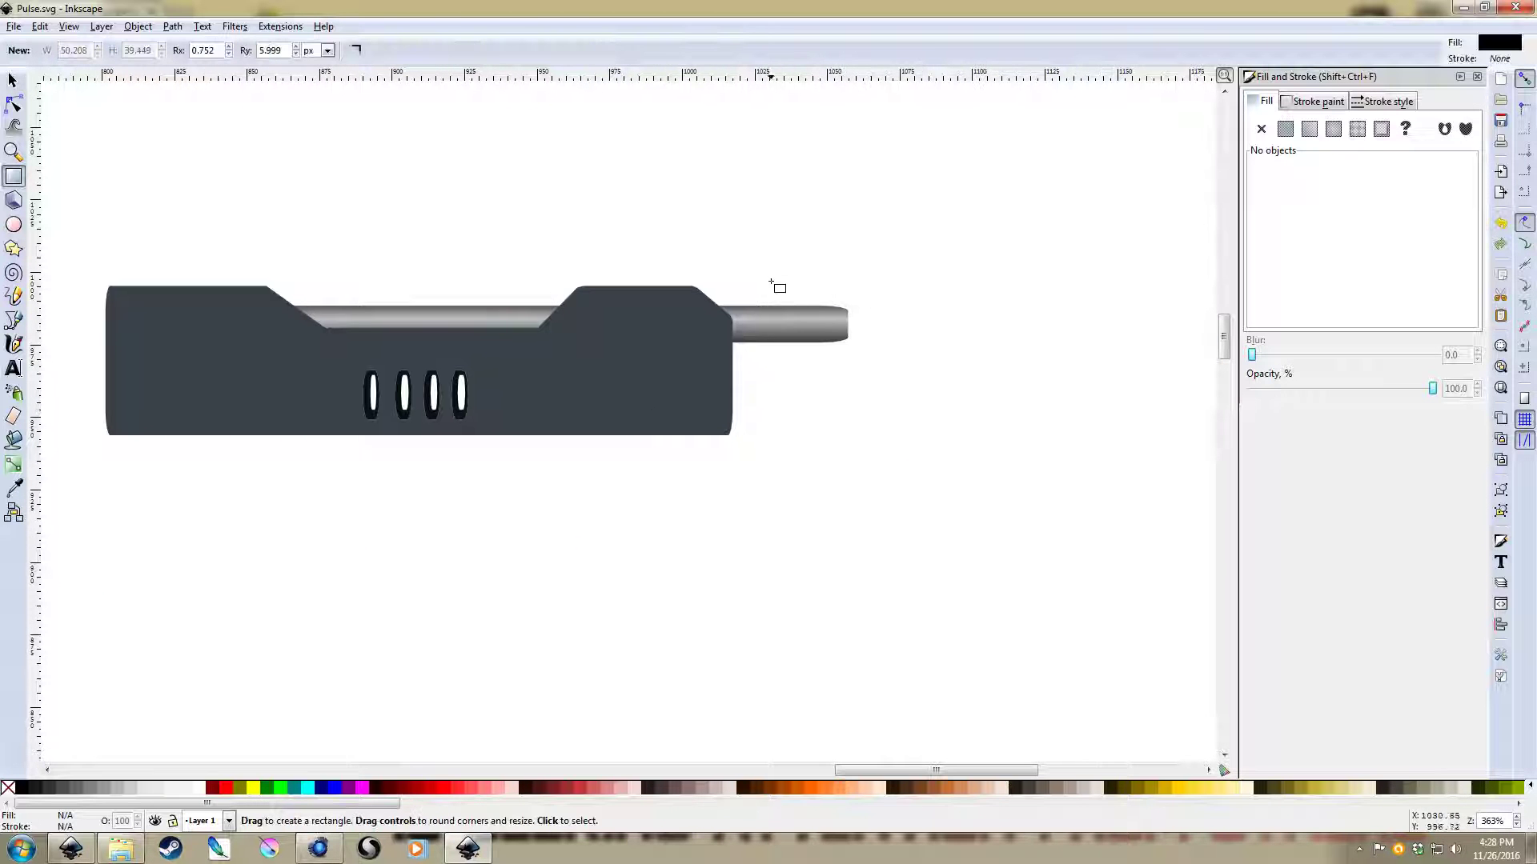
drag(771, 280, 835, 438)
key(d)
click(643, 352)
key(s)
click(949, 455)
drag(899, 367, 1016, 368)
scroll(1016, 367, up, 2)
click(785, 368)
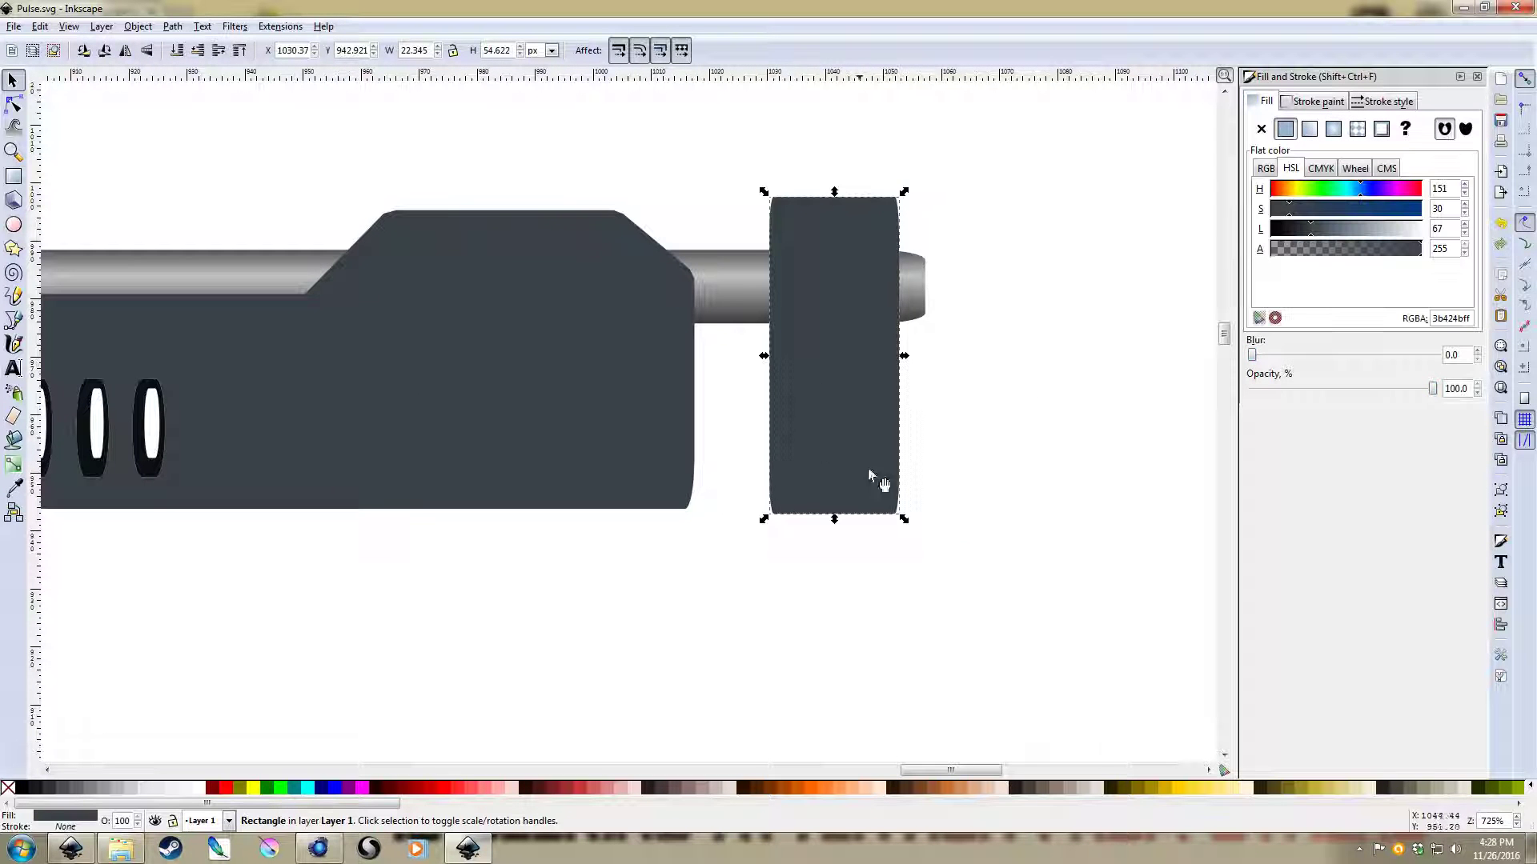
drag(870, 471, 968, 482)
scroll(969, 483, down, 1)
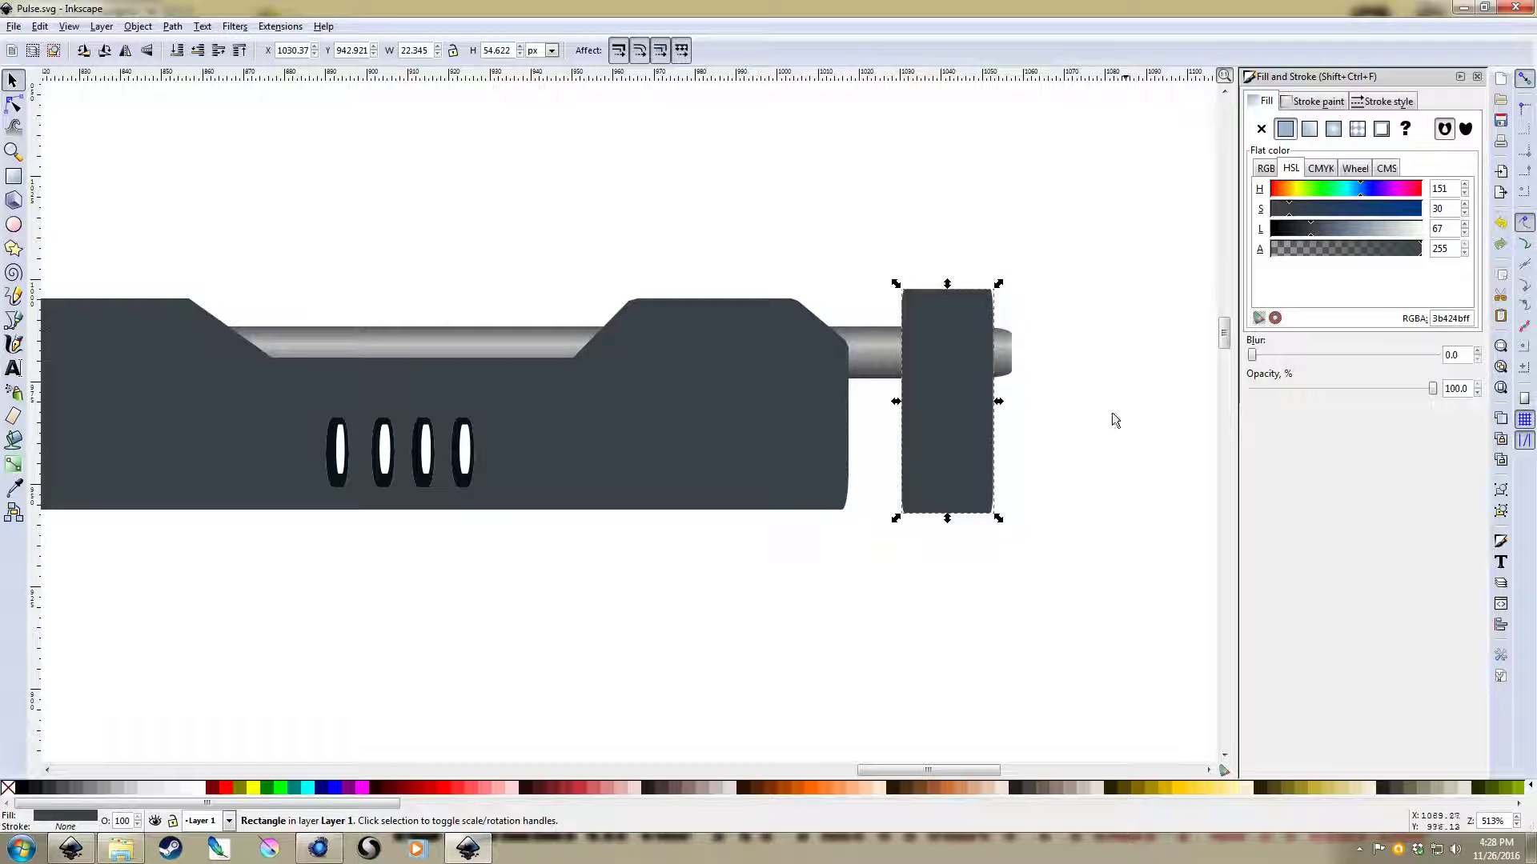
Resize the rectangle to about 70 × 21 px and give it a linear gradient fill
drag(998, 401, 1195, 401)
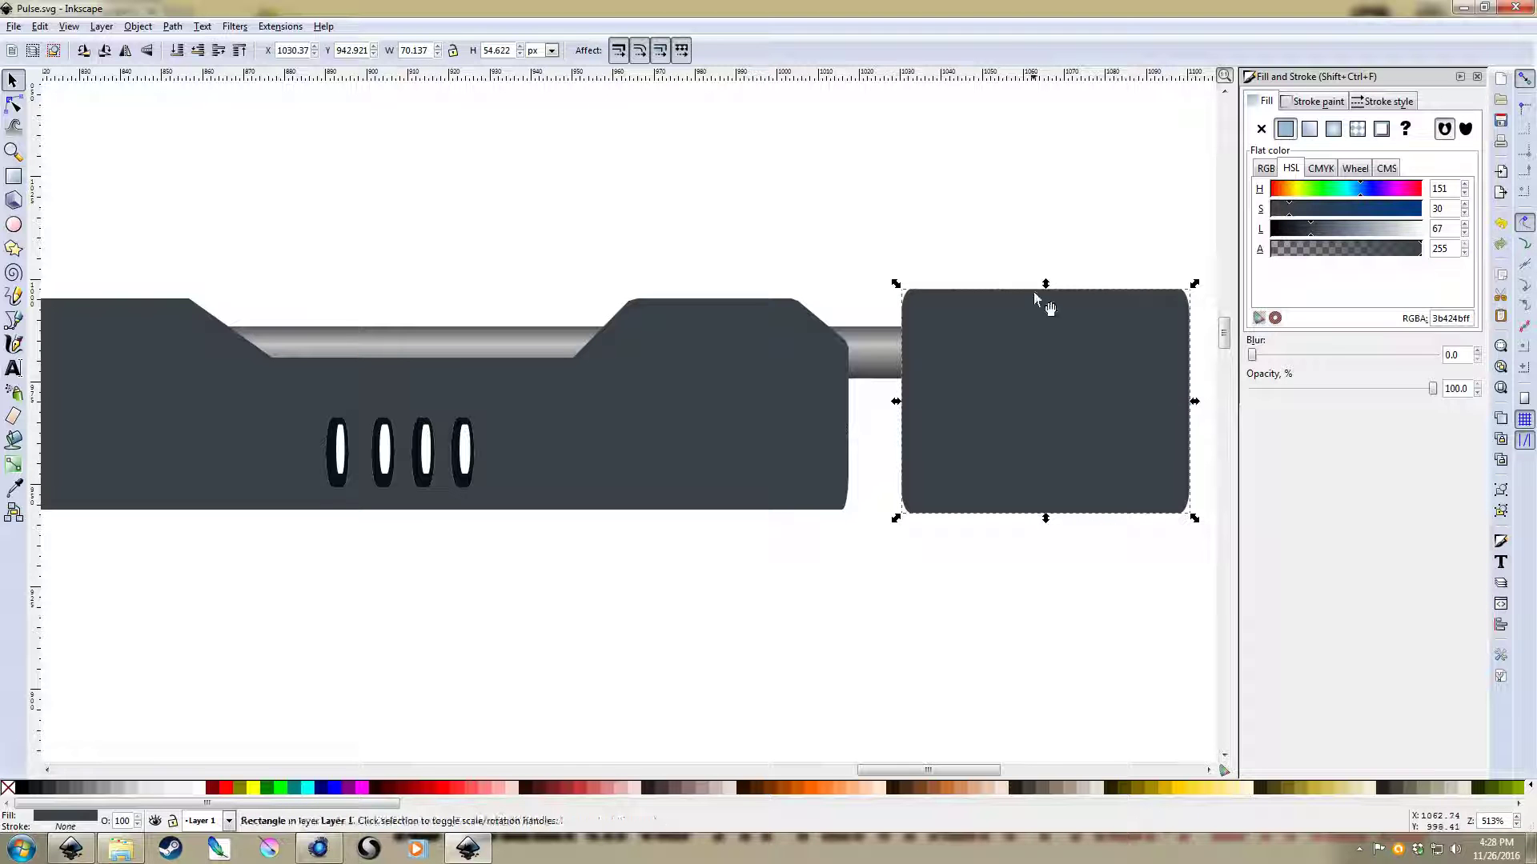
drag(1045, 281, 1064, 420)
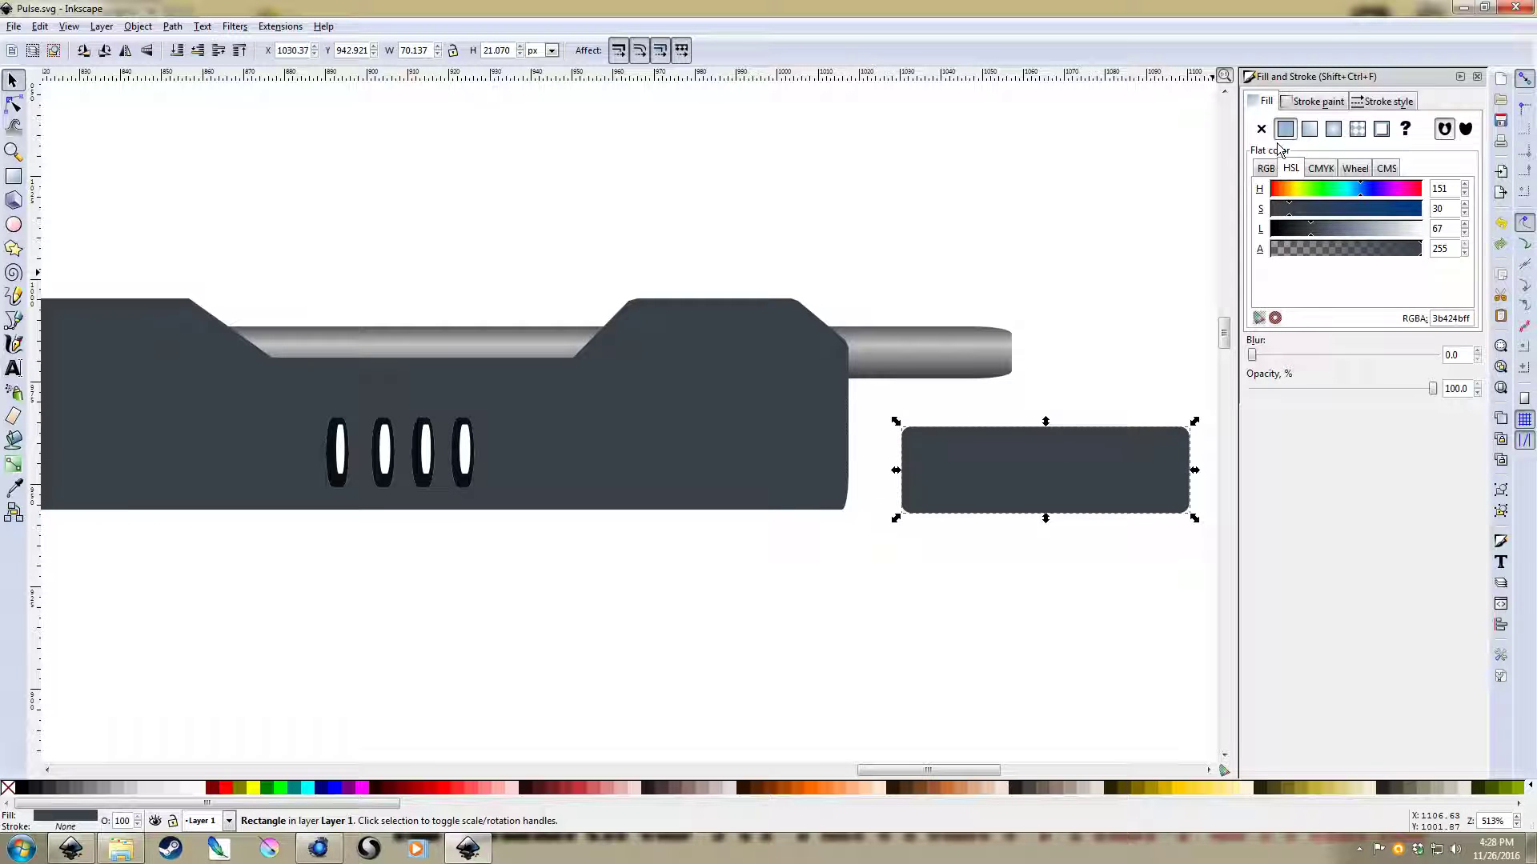
click(1308, 130)
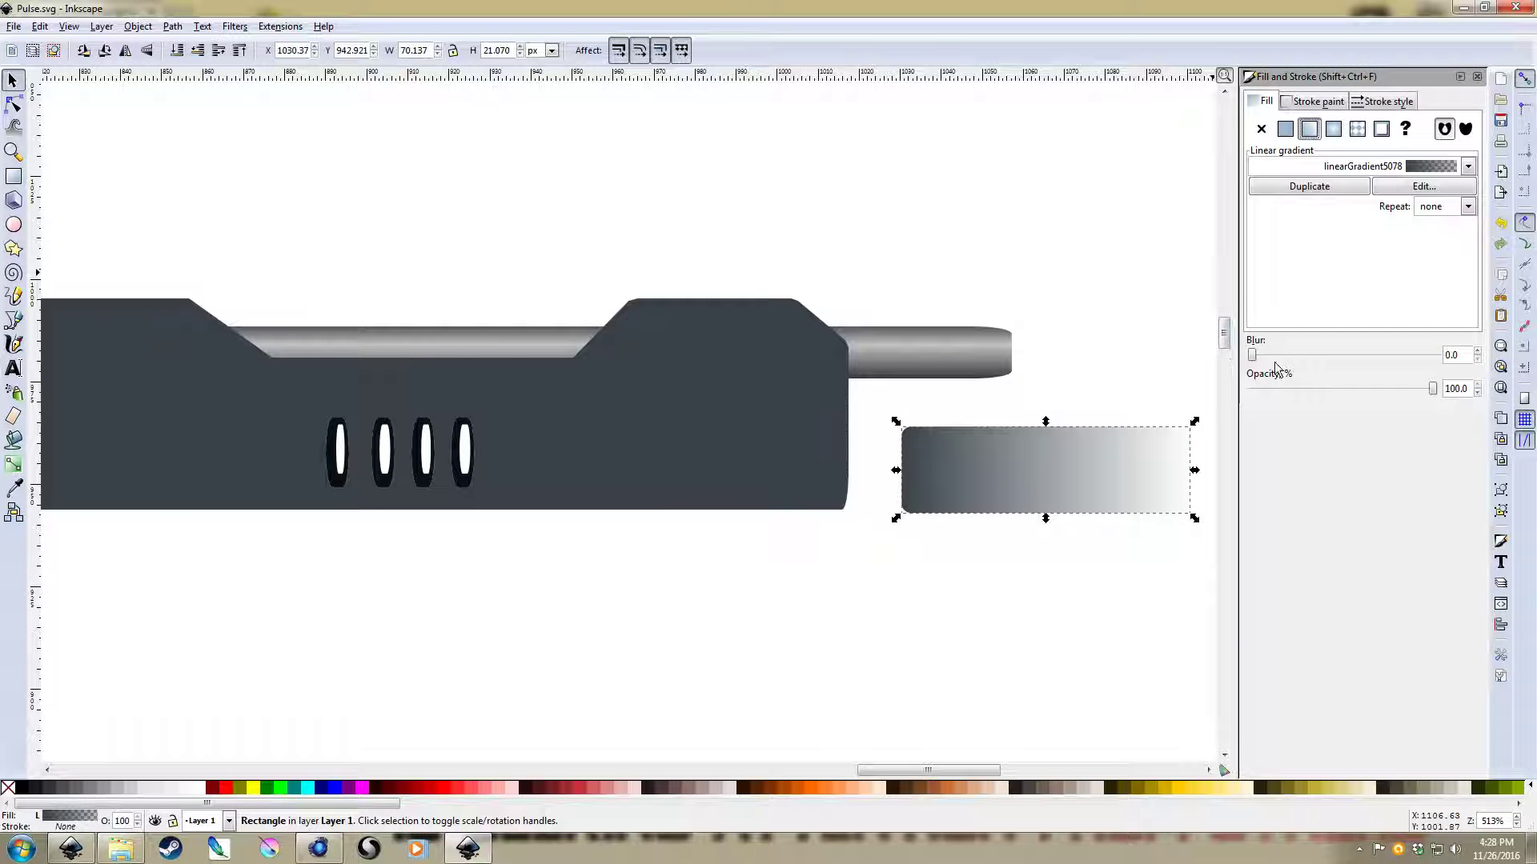
Recolour the gradient's end stop, using the gun body's dark grey at 100% opacity
key(g)
click(1191, 473)
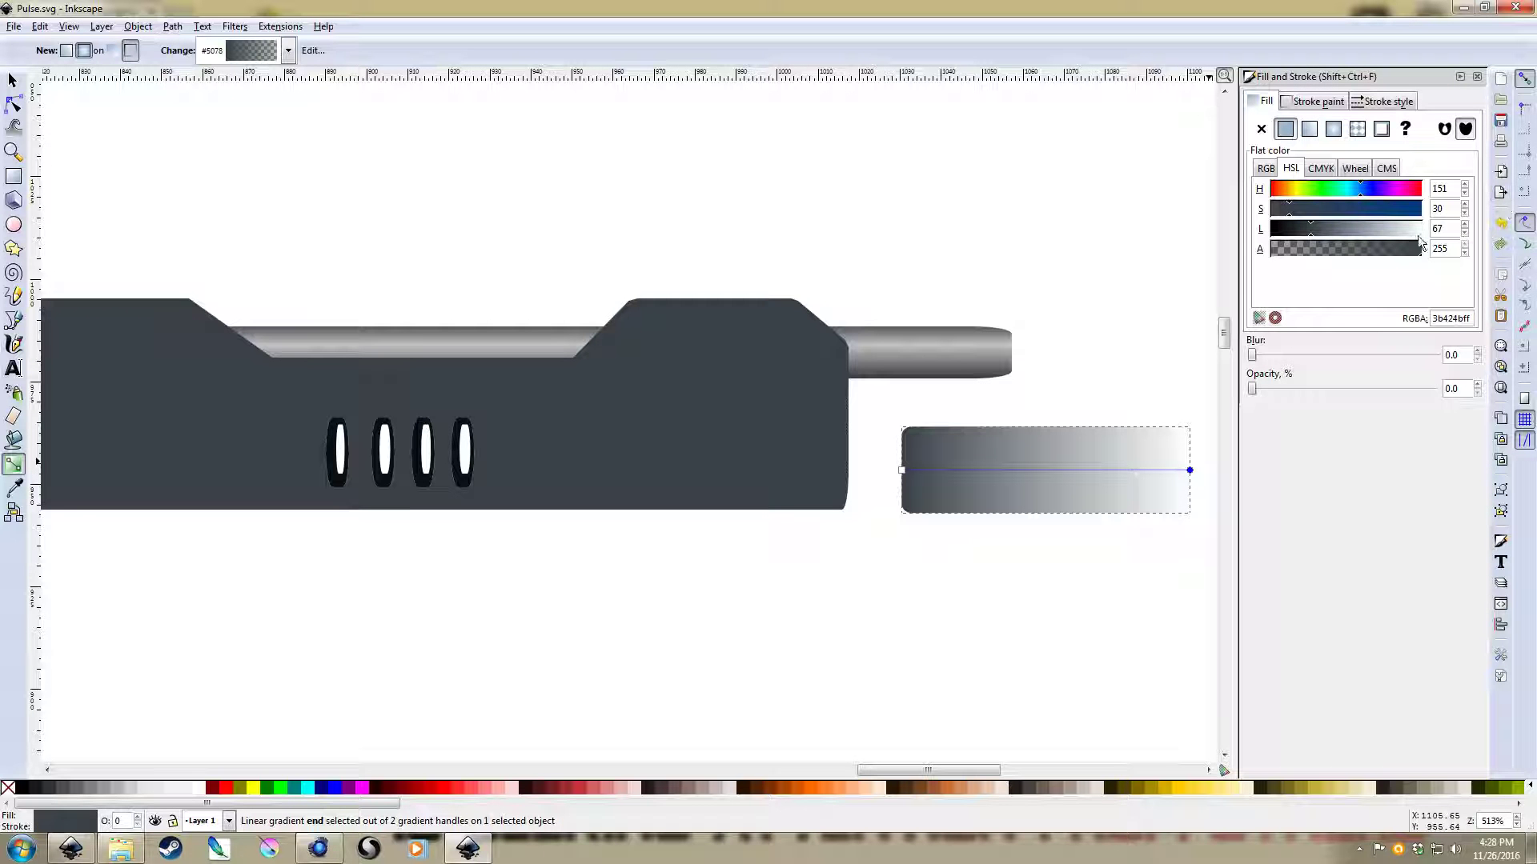
drag(1418, 231, 1440, 232)
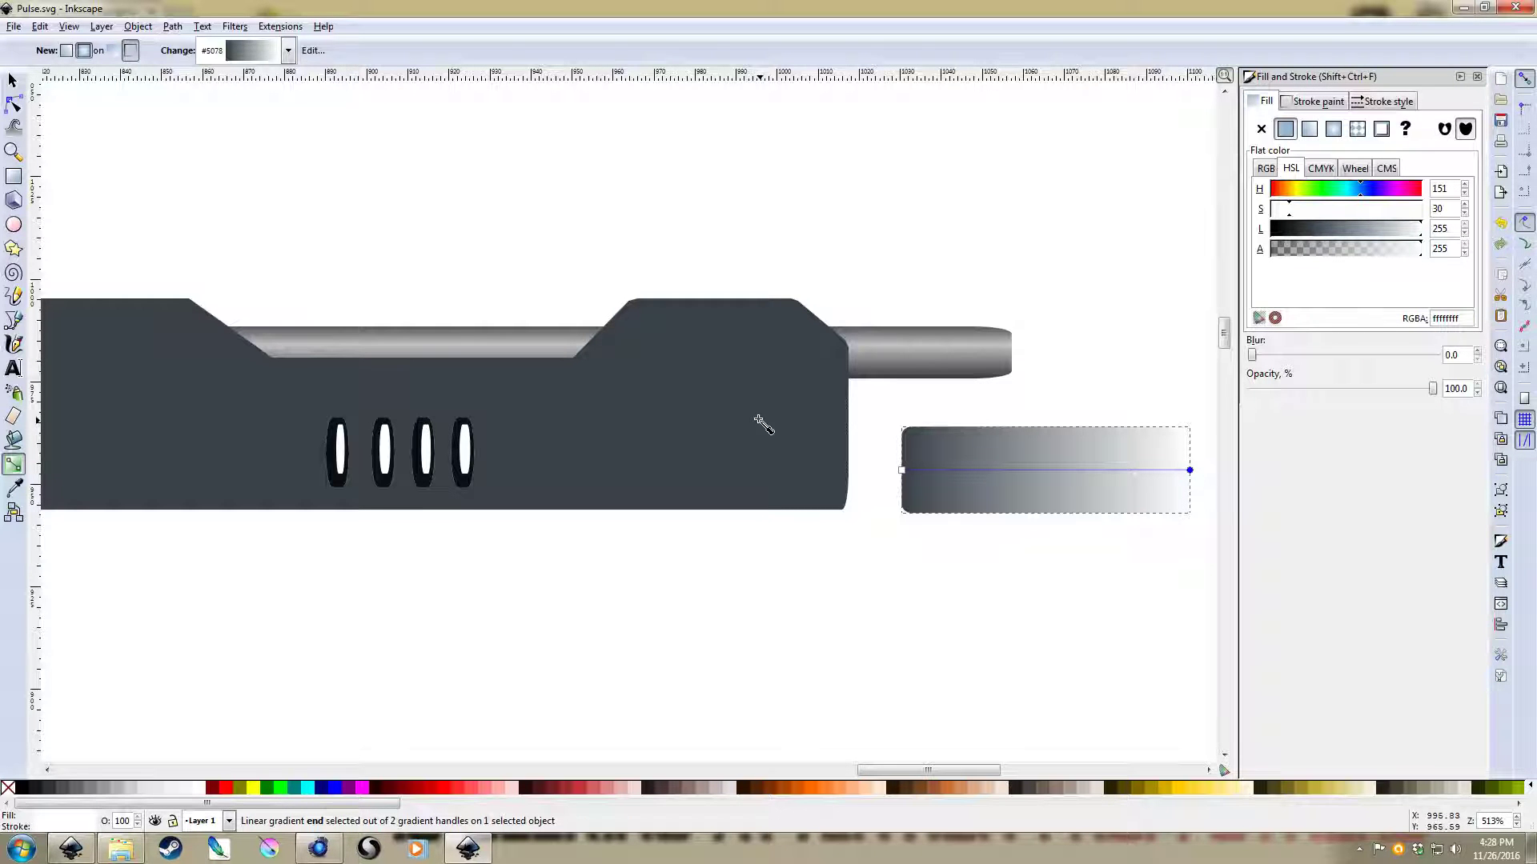
key(d)
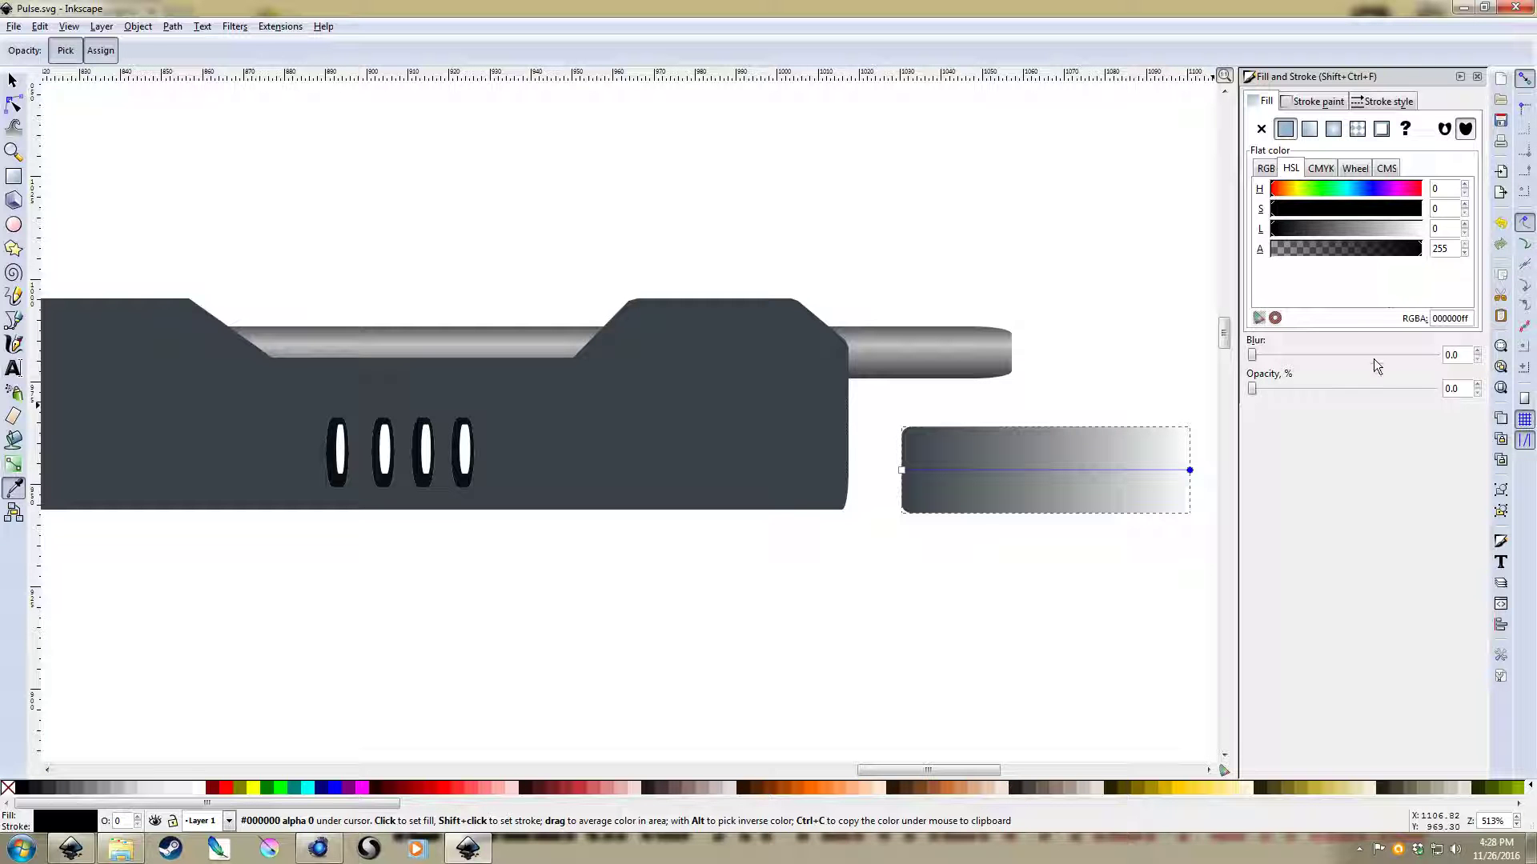
drag(1253, 389, 1511, 404)
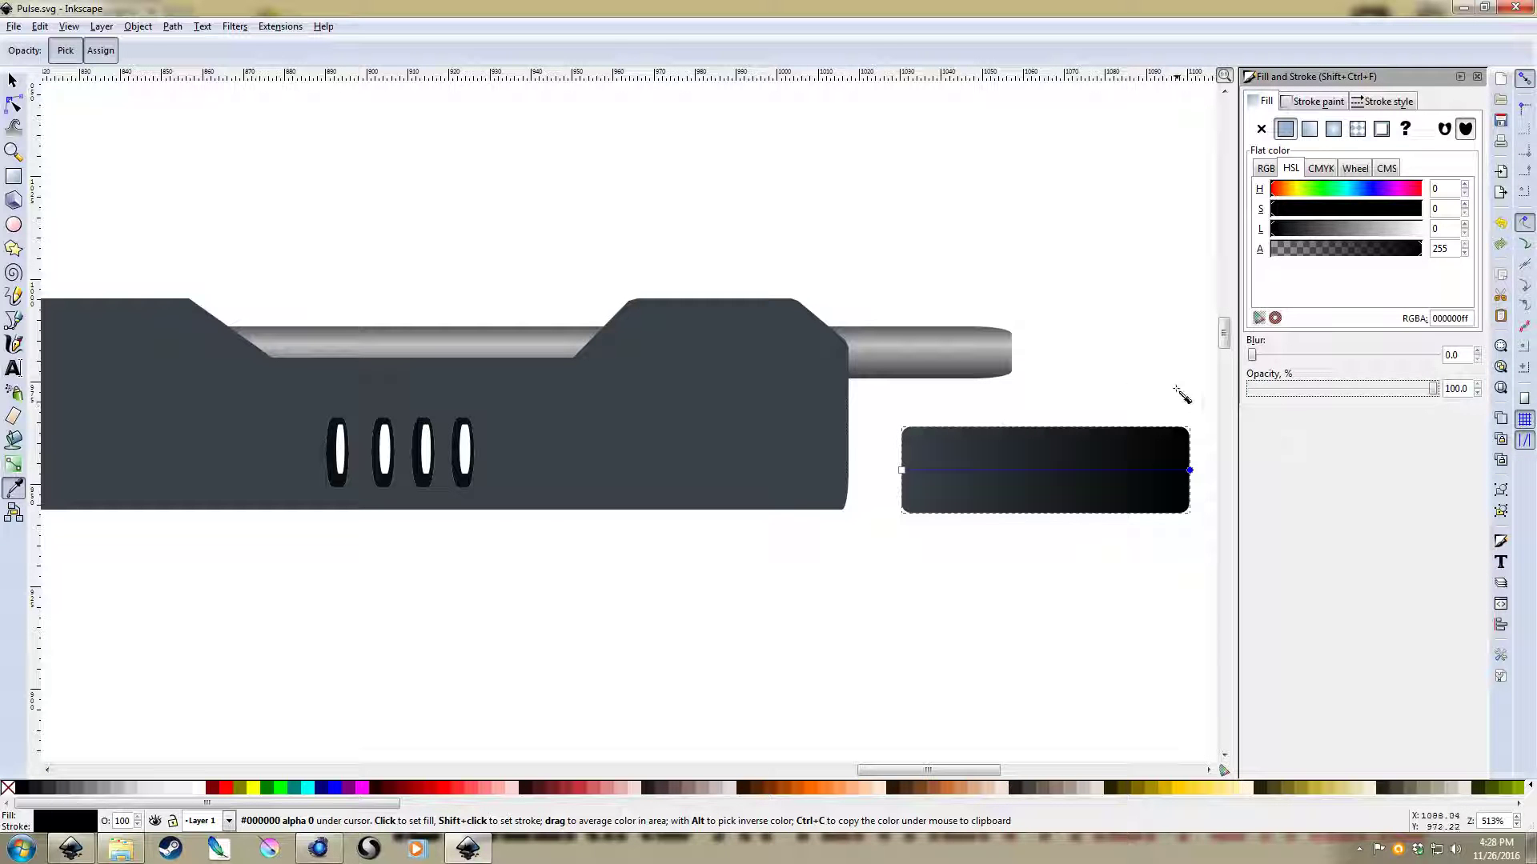
click(772, 420)
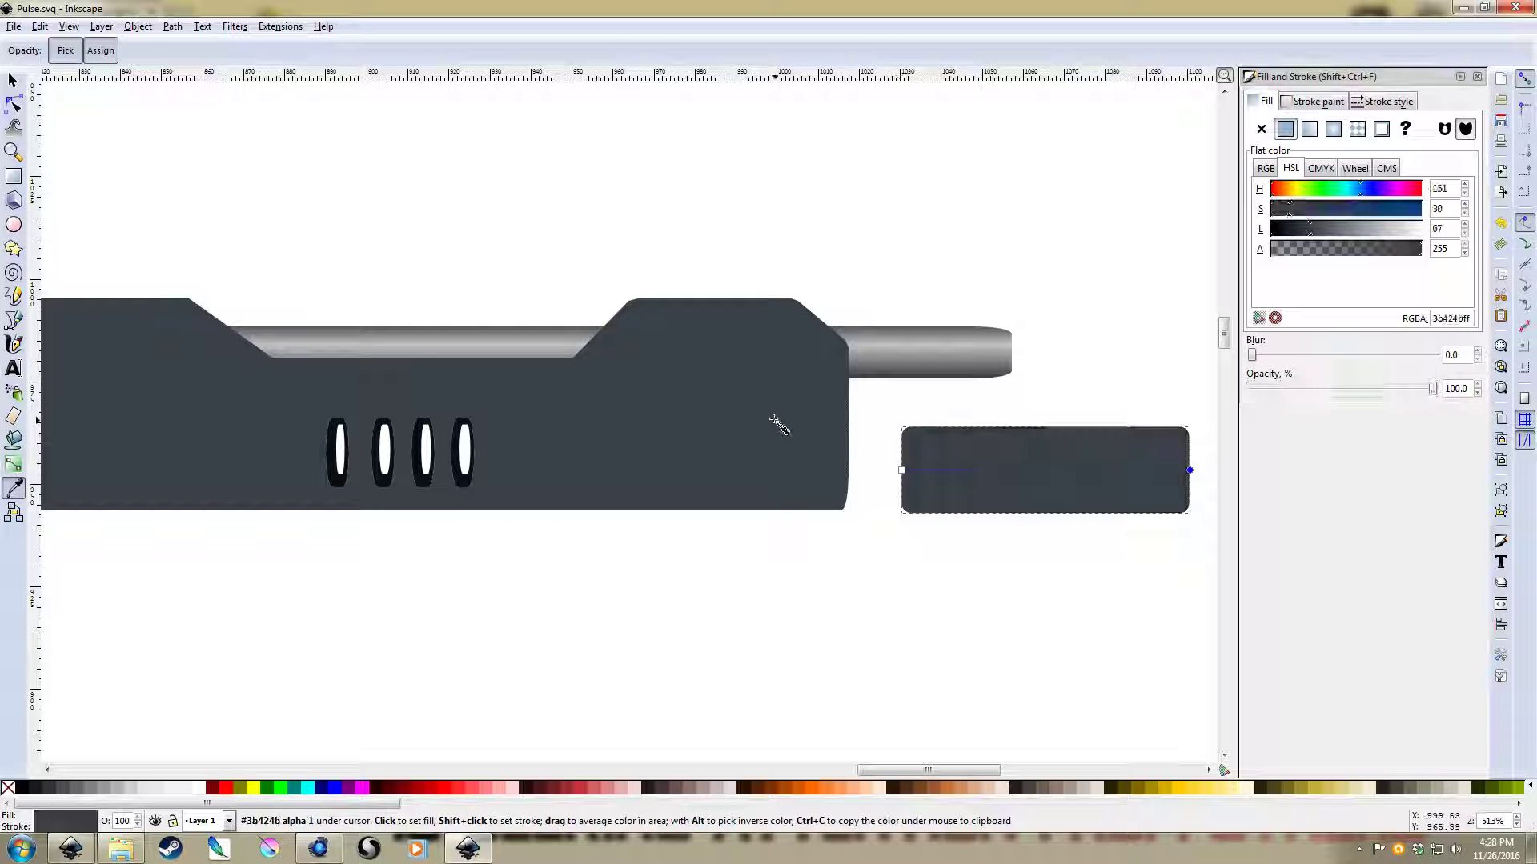
key(s)
click(1086, 386)
click(984, 482)
Add two middle gradient stops and make the left one pale grey
key(g)
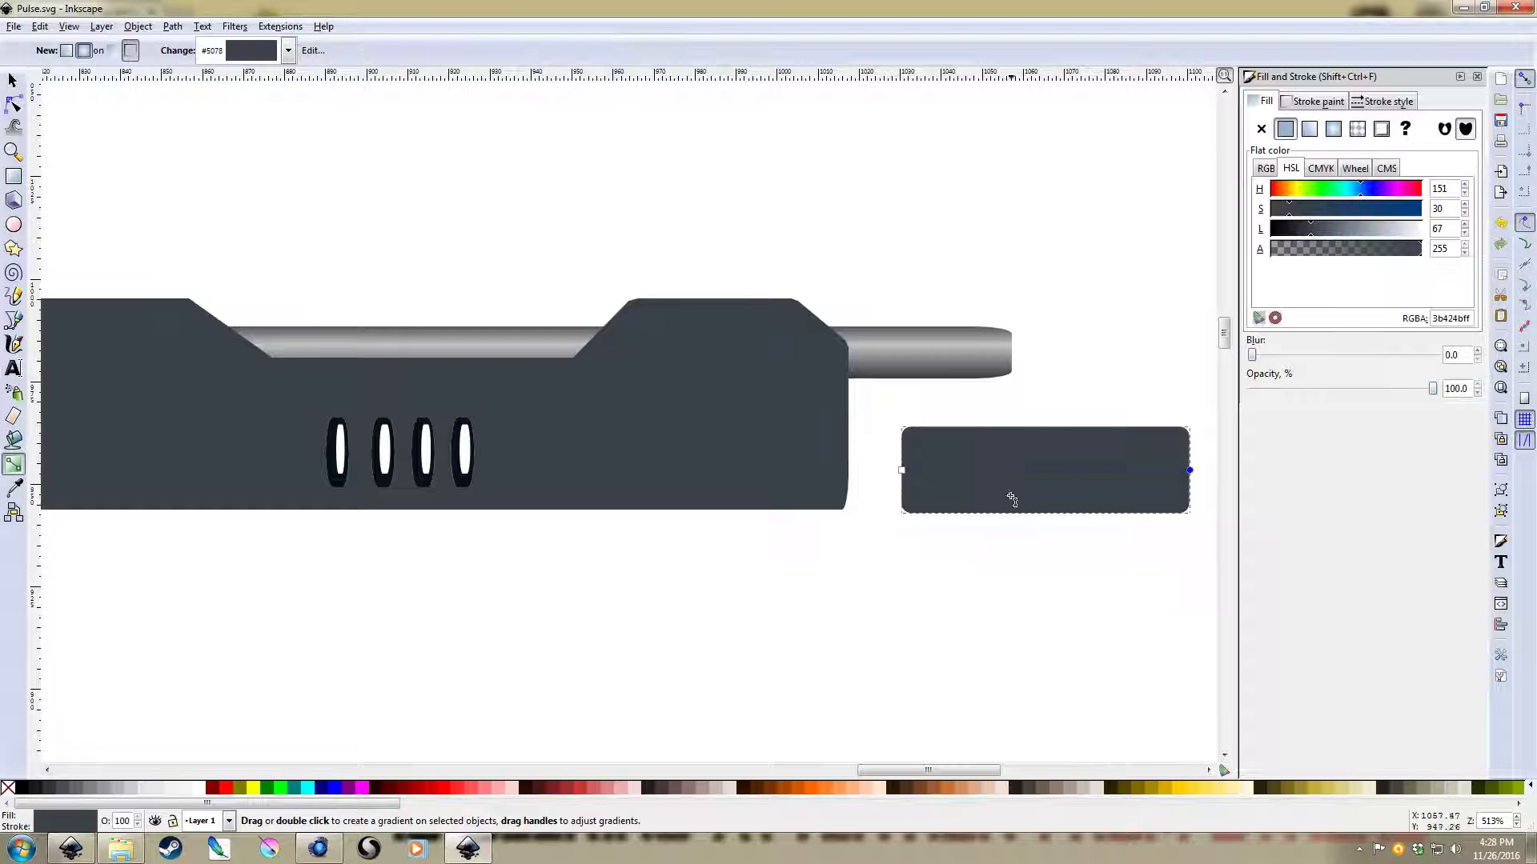
double_click(987, 470)
double_click(1079, 471)
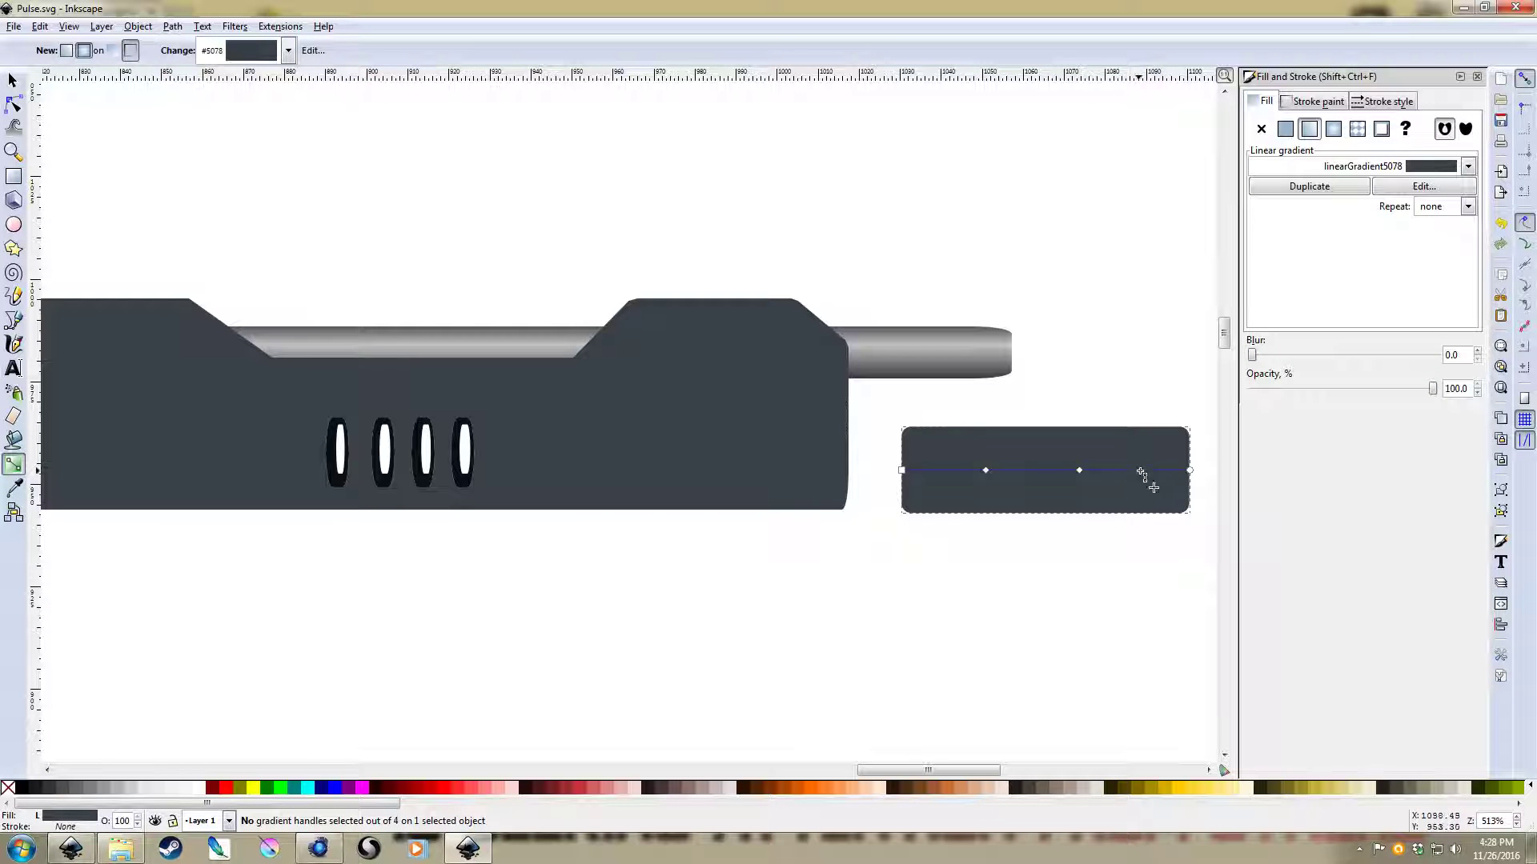
click(987, 474)
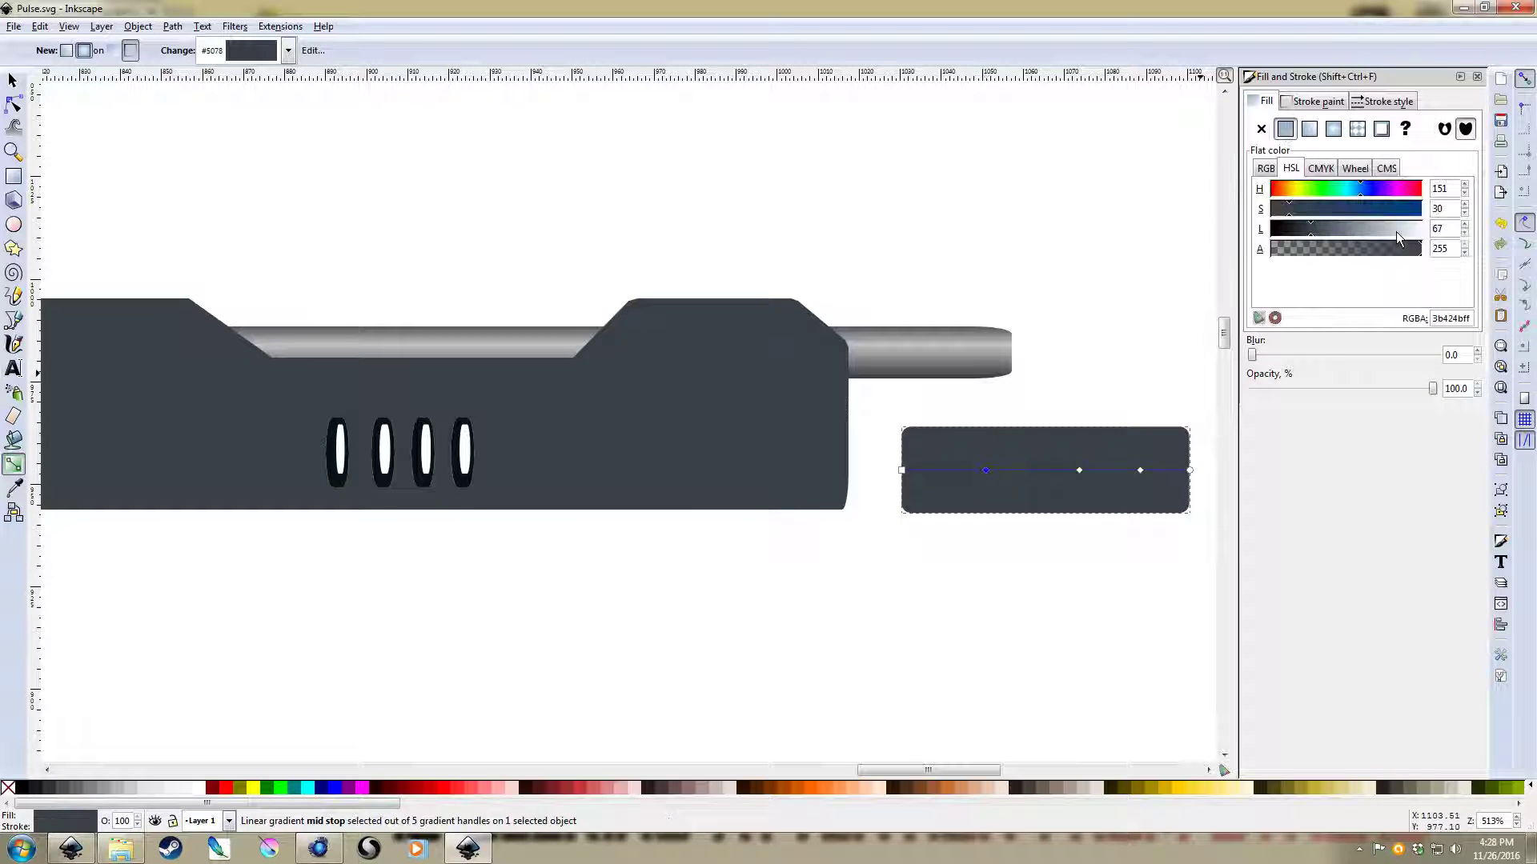
click(1396, 230)
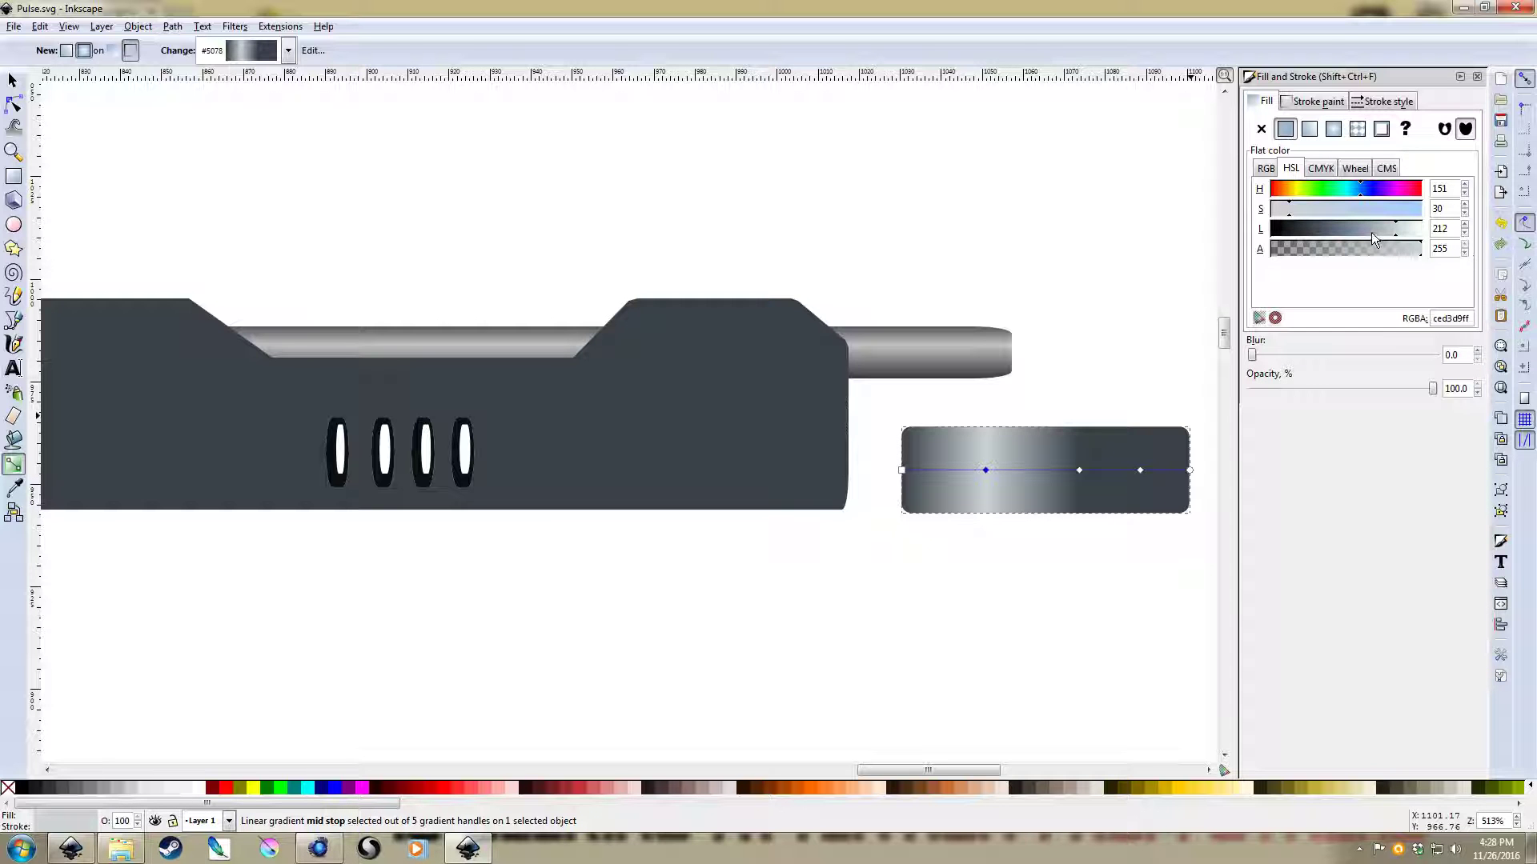
click(1372, 232)
Tint the next stop green and darken the two right-hand stops
click(1080, 470)
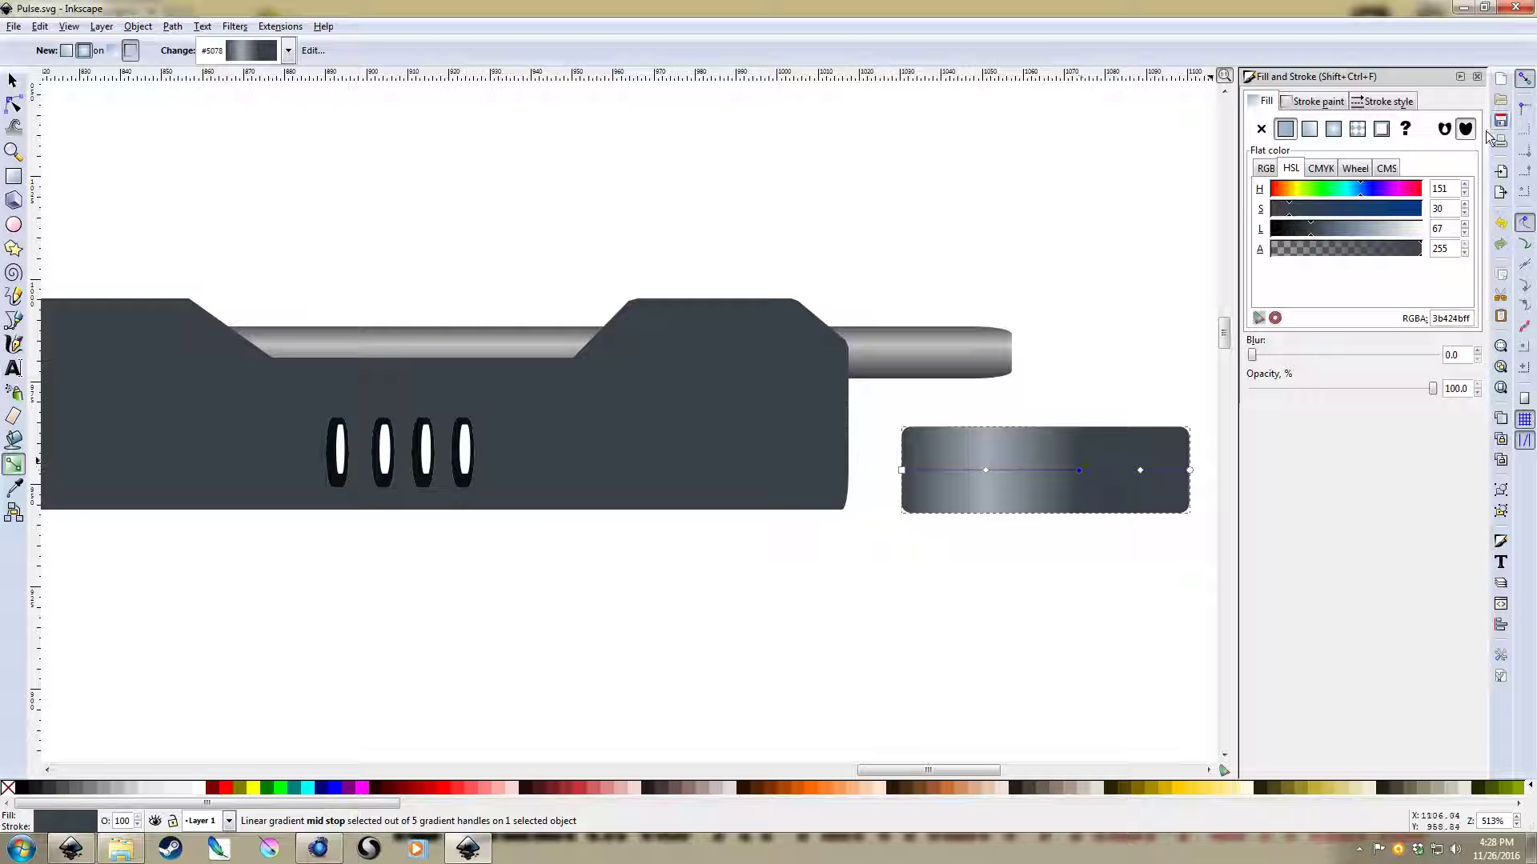
click(1325, 193)
click(1140, 470)
click(1298, 229)
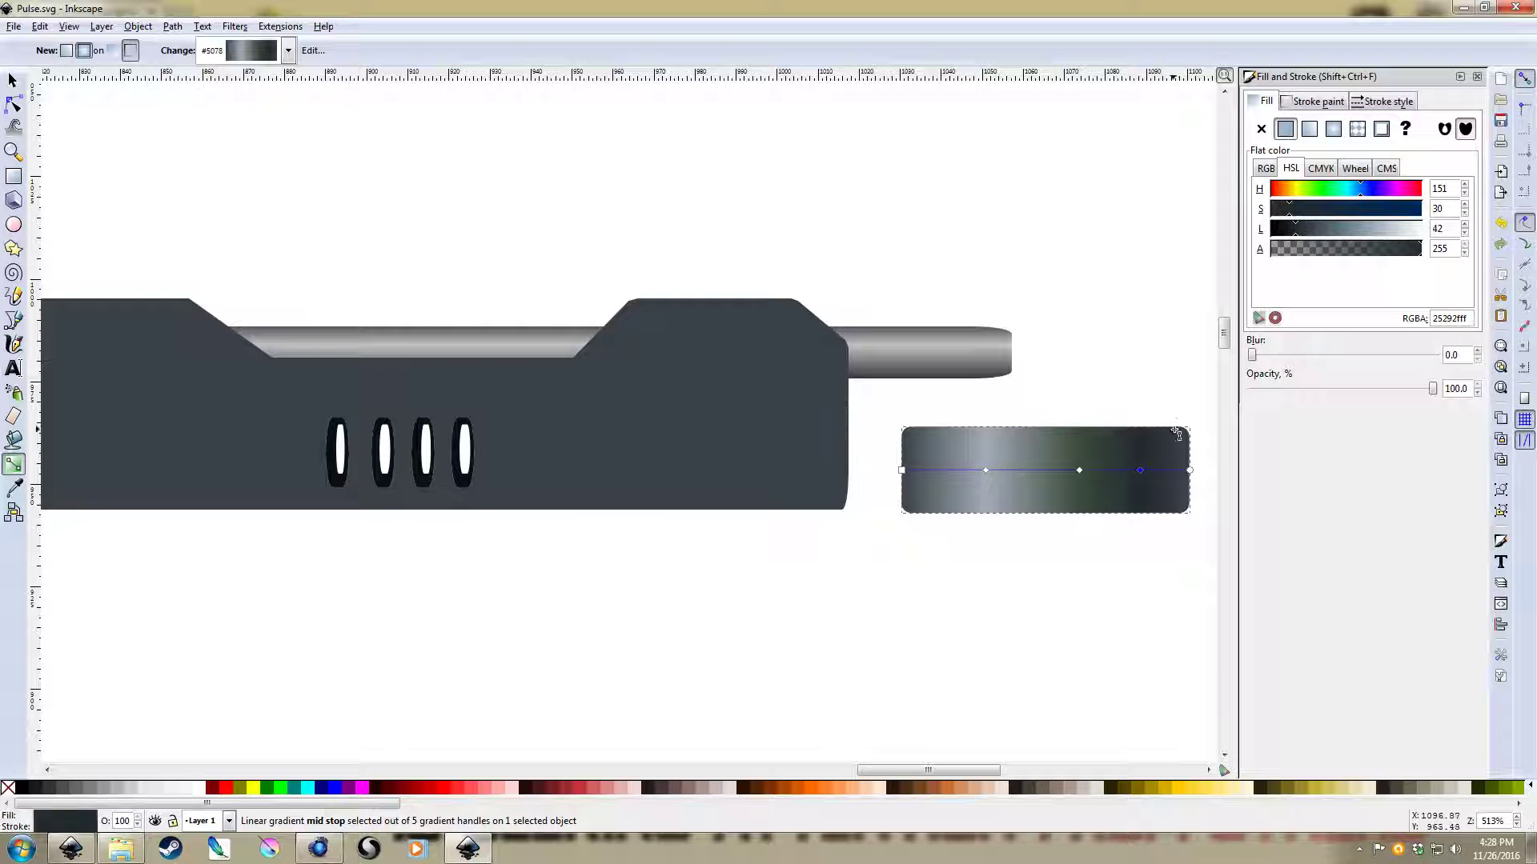
click(1191, 471)
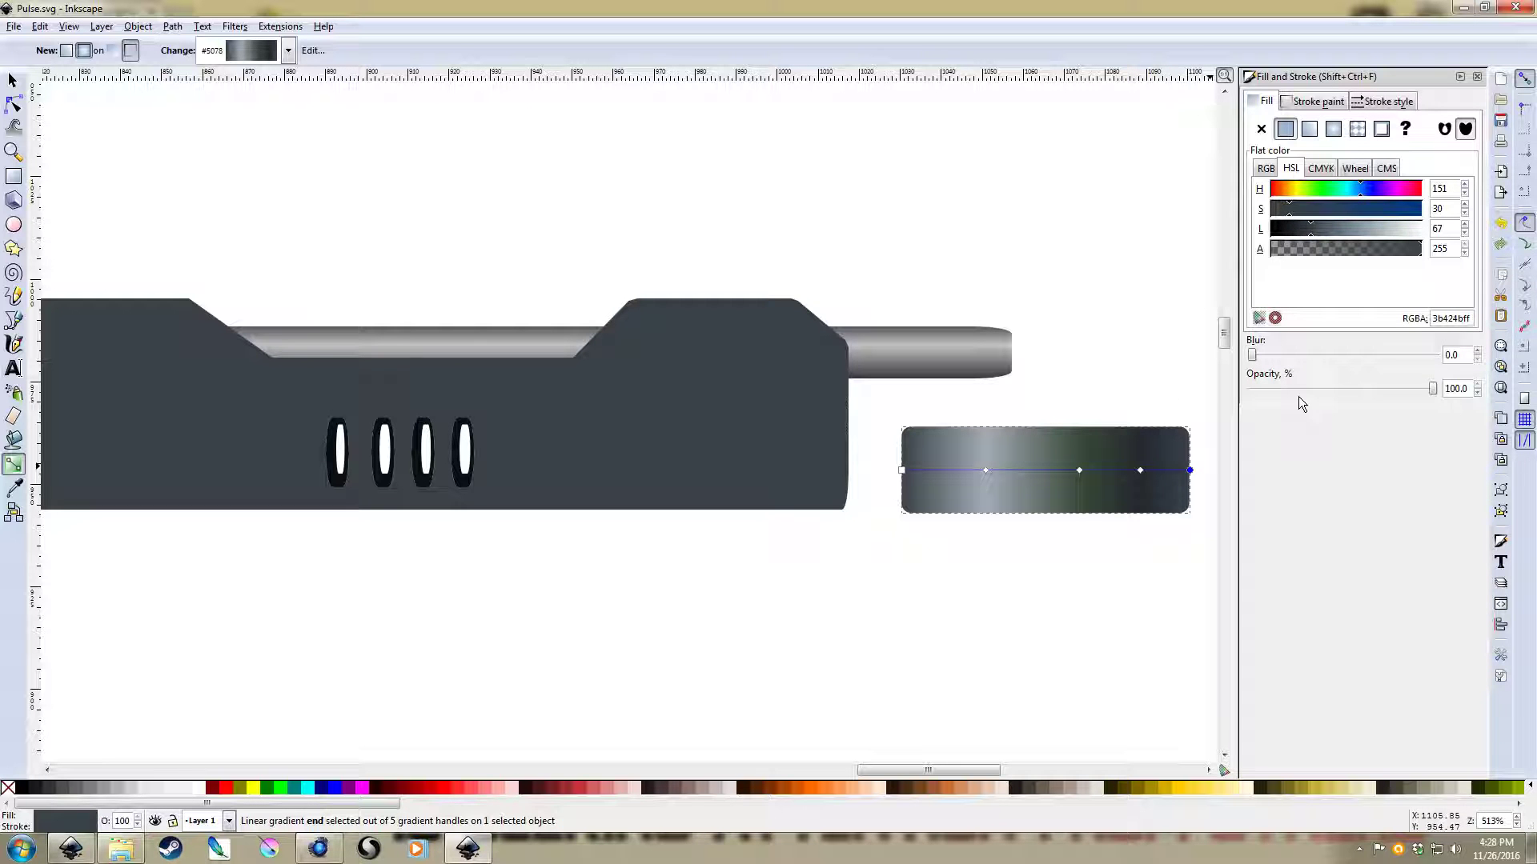
click(1303, 229)
key(s)
click(1115, 222)
click(1099, 446)
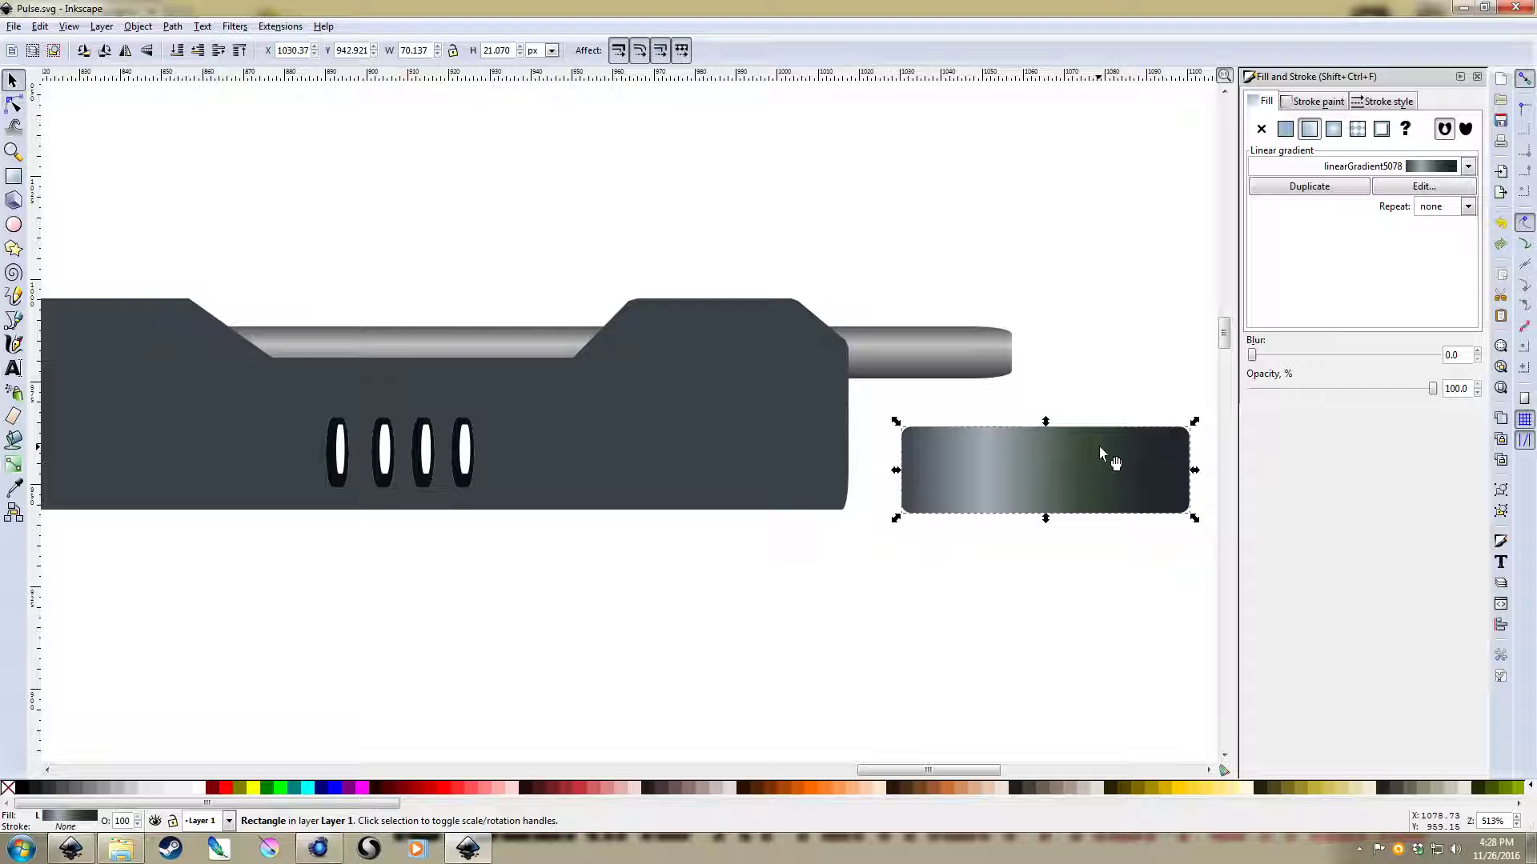
Rotate the gradient piece 90°, move it onto the rod's end, and shorten it
click(104, 51)
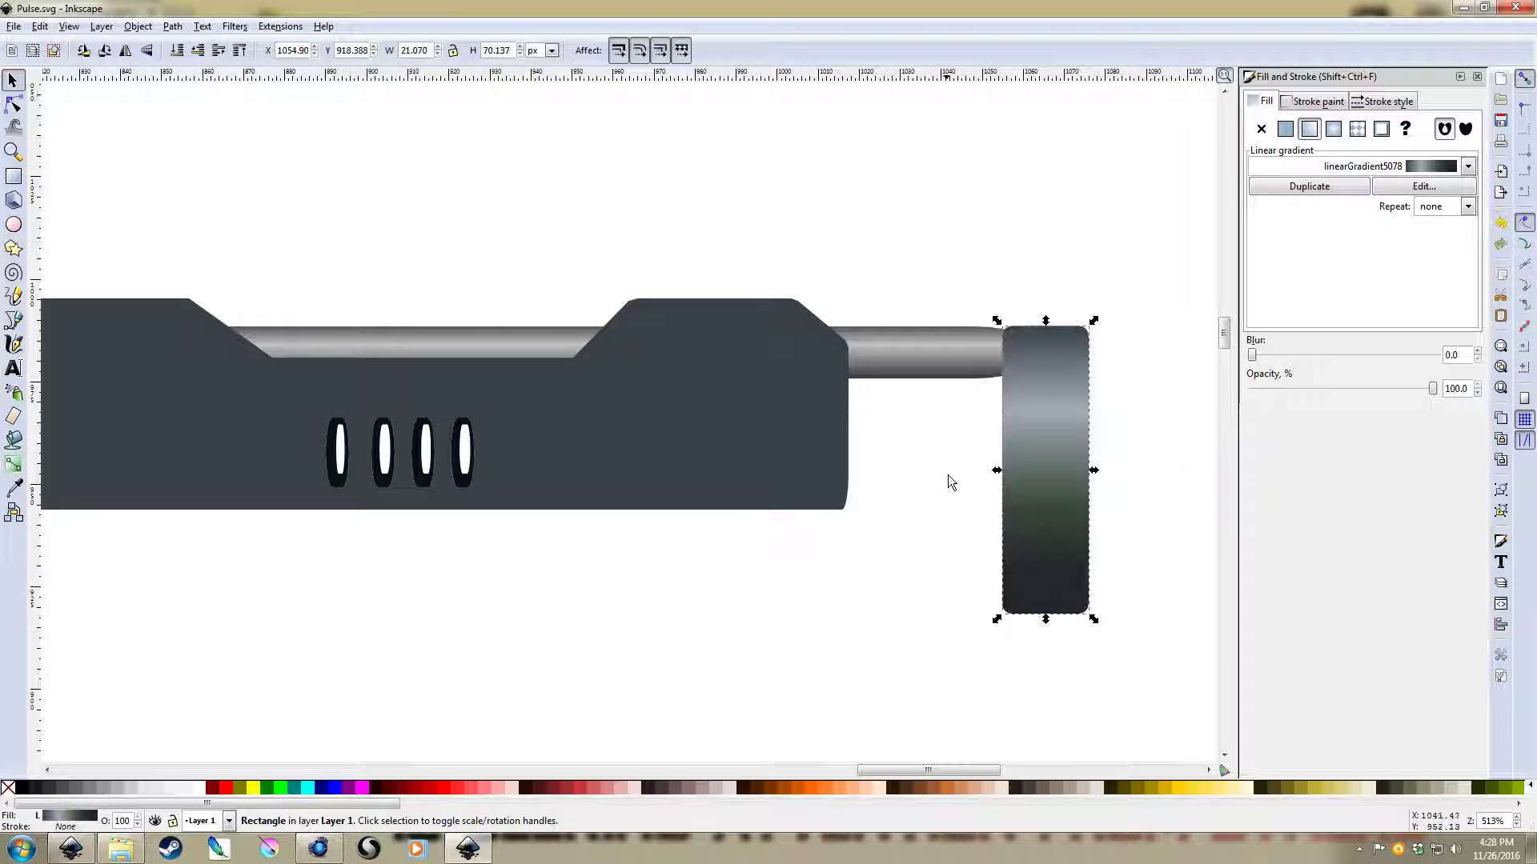
drag(1042, 445, 939, 343)
drag(943, 214, 944, 283)
click(1074, 396)
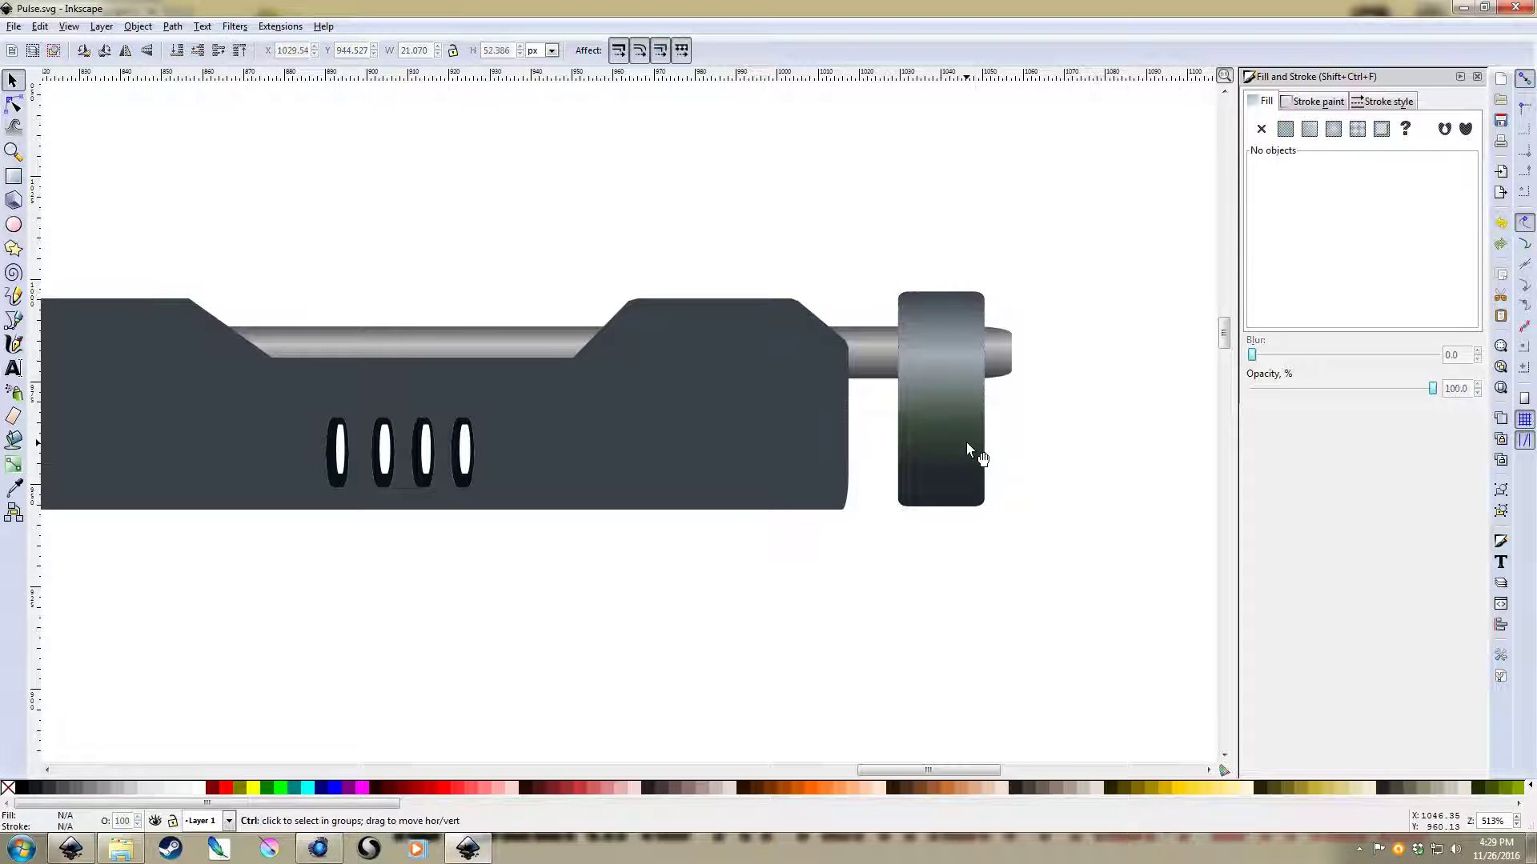
Pan to the reference pulse rifle and undo an accidental move of the receiver piece
scroll(1029, 347, down, 3)
scroll(1030, 347, down, 4)
scroll(943, 395, up, 4)
drag(786, 469, 544, 470)
drag(741, 397, 769, 425)
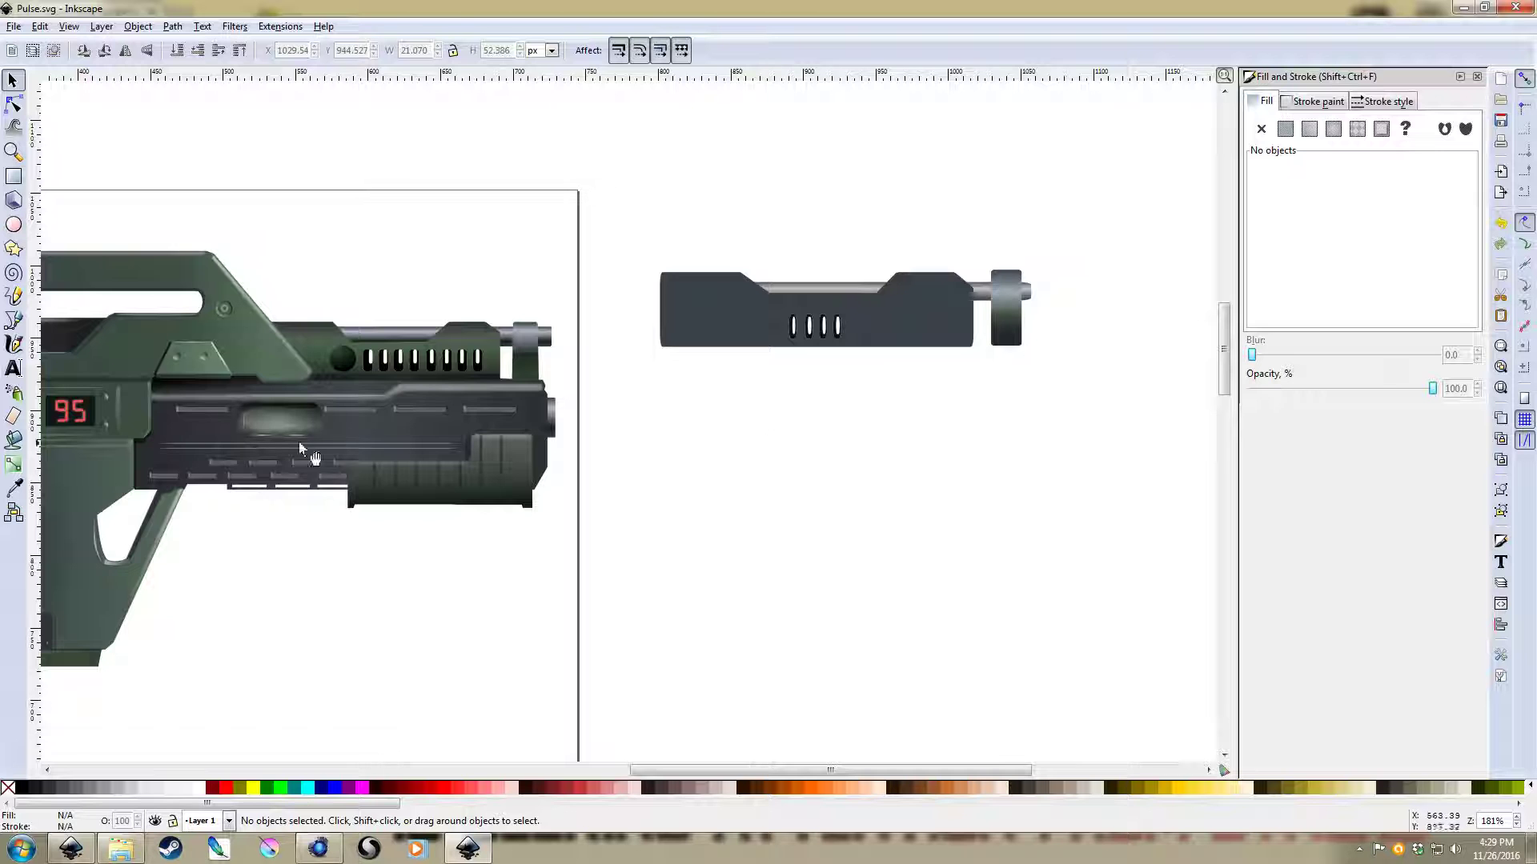
drag(301, 417, 628, 612)
key(ctrl+z)
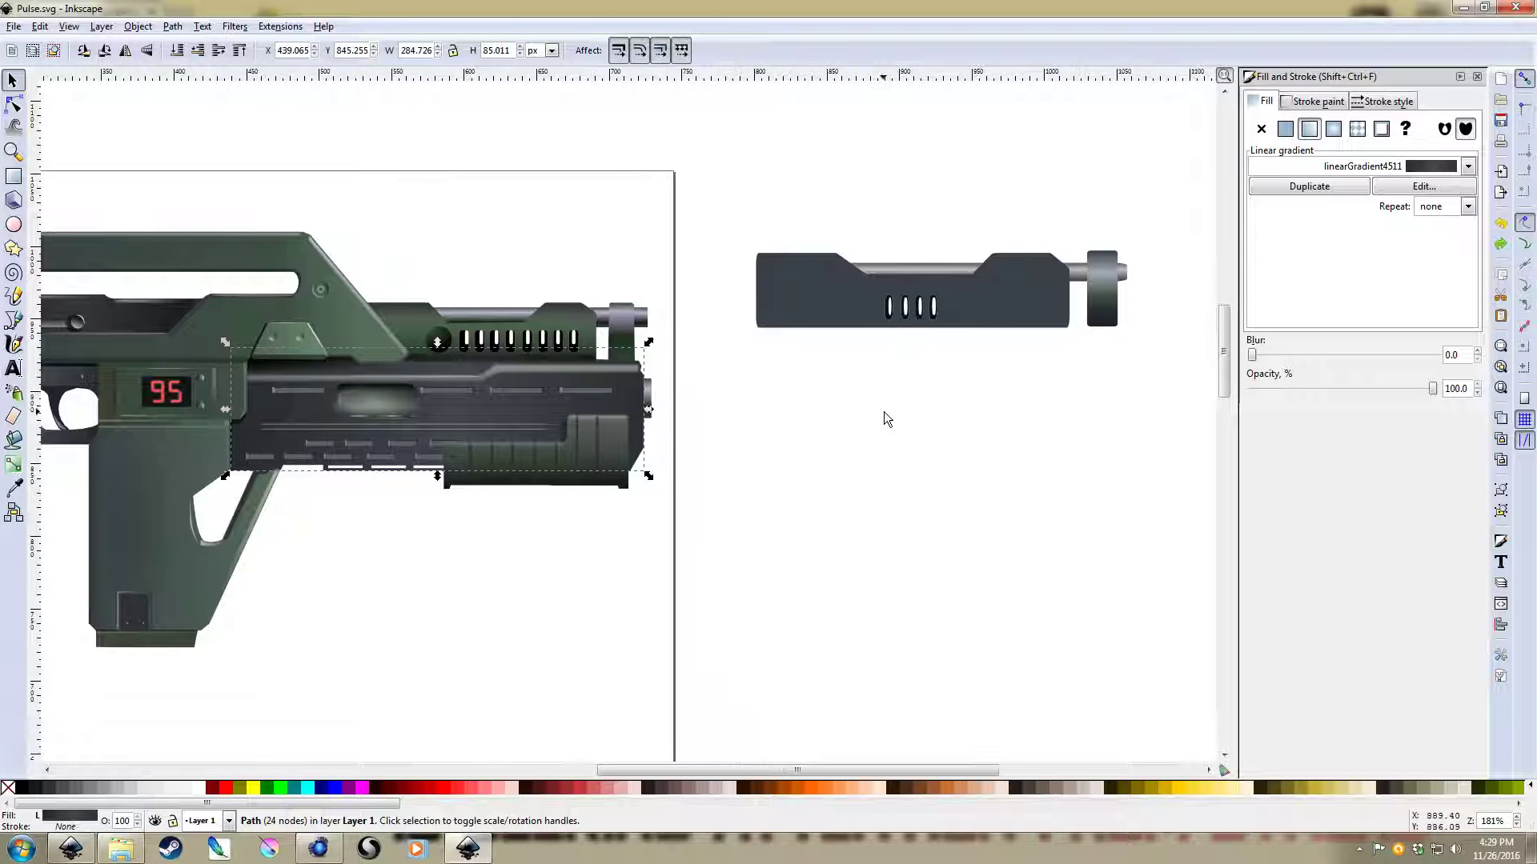
Draw a large dark rectangle, about 251.6 × 80.6 px, beneath the gun body
key(r)
drag(757, 324, 1120, 440)
key(Escape)
ctrl+scroll(653, 367, up, 3)
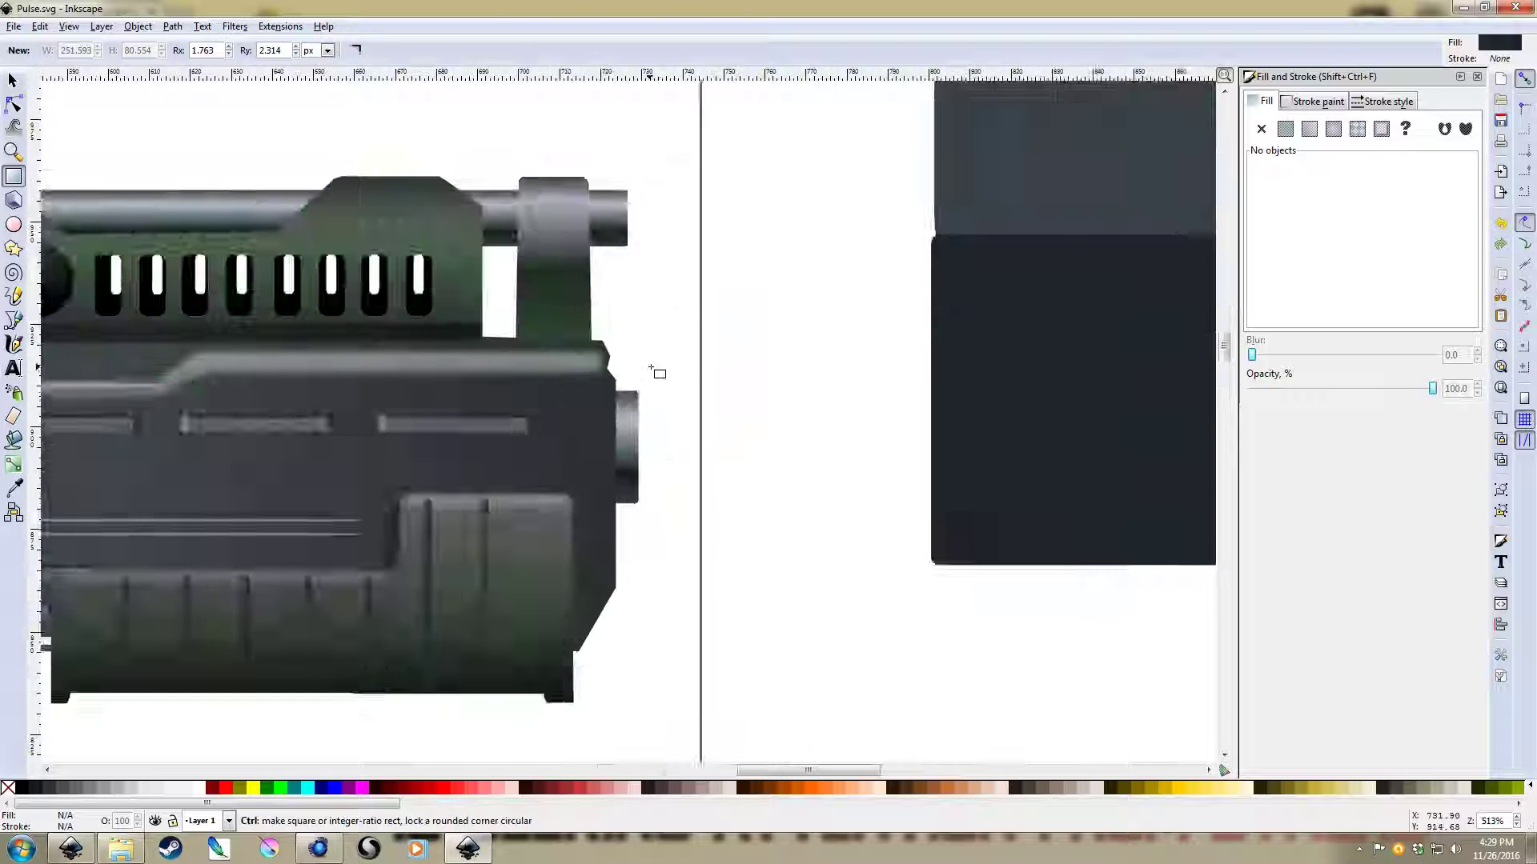
scroll(651, 368, up, 1)
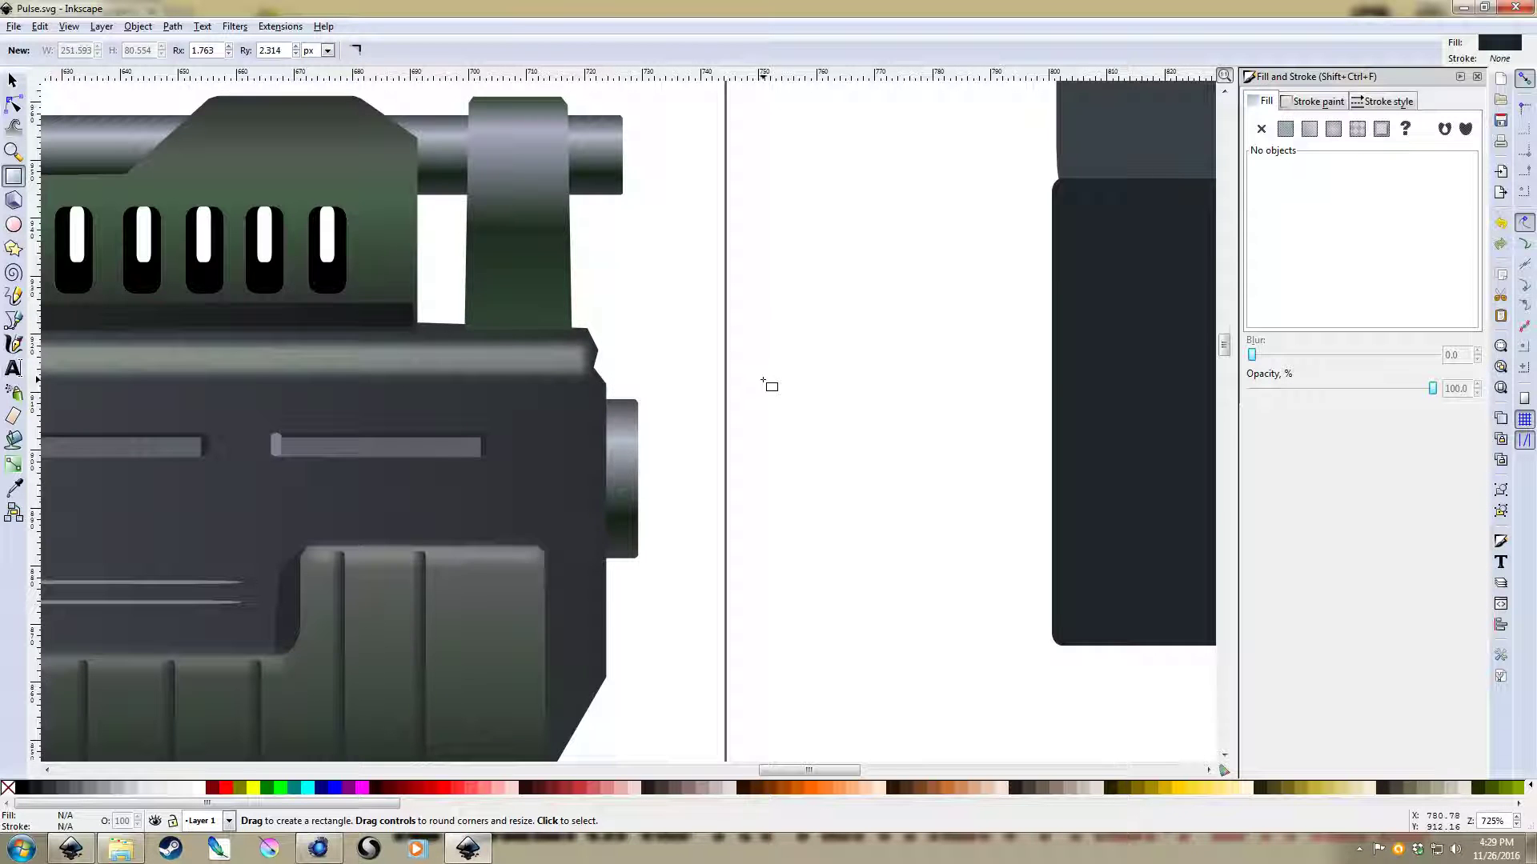
ctrl+scroll(749, 381, down, 2)
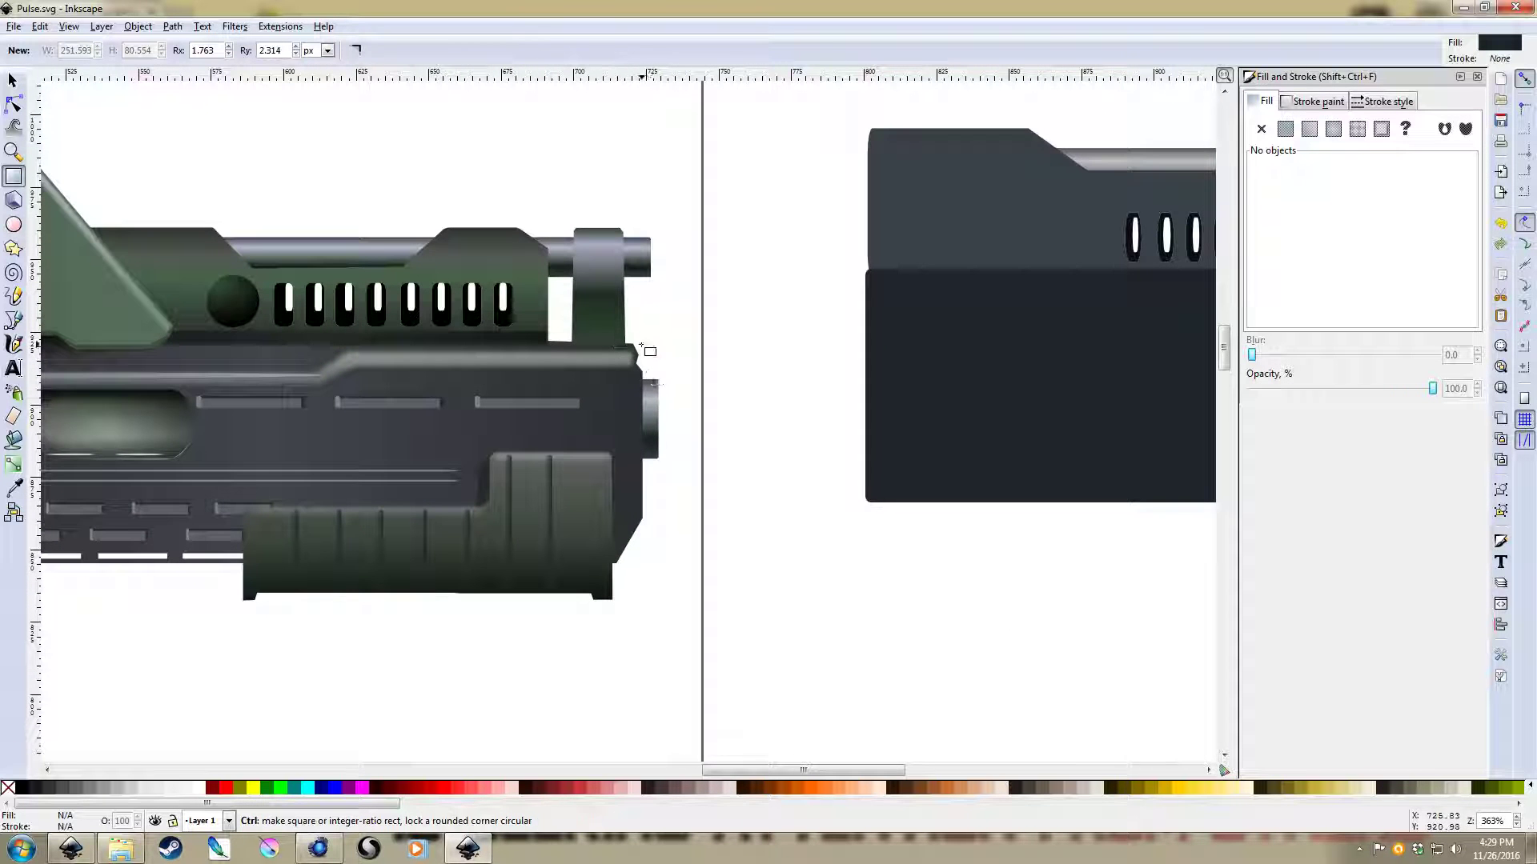
ctrl+scroll(636, 360, up, 3)
key(ctrl)
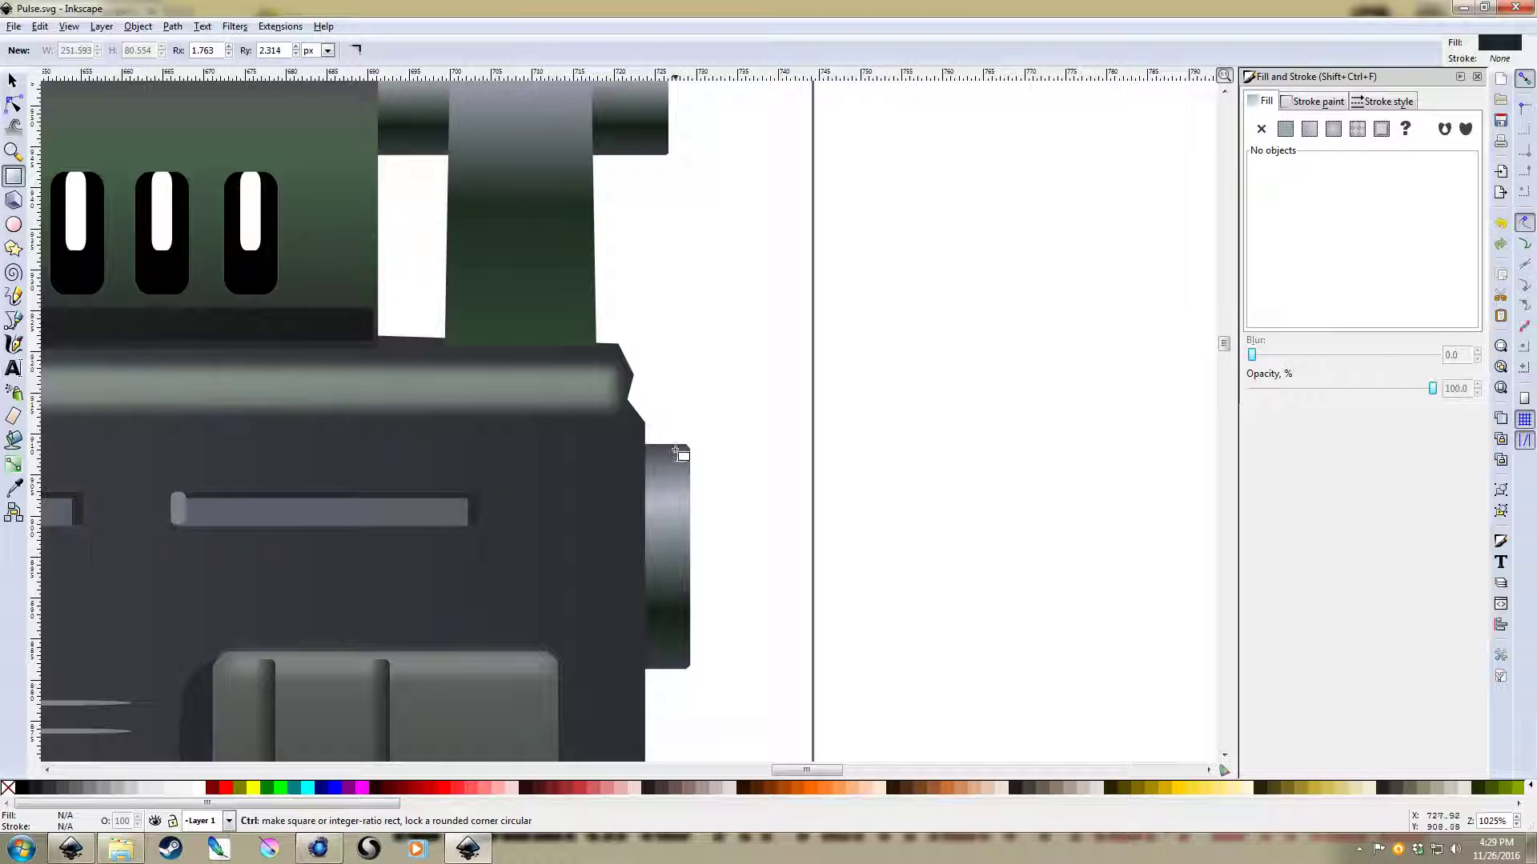
ctrl+scroll(703, 439, down, 3)
scroll(498, 402, right, 6)
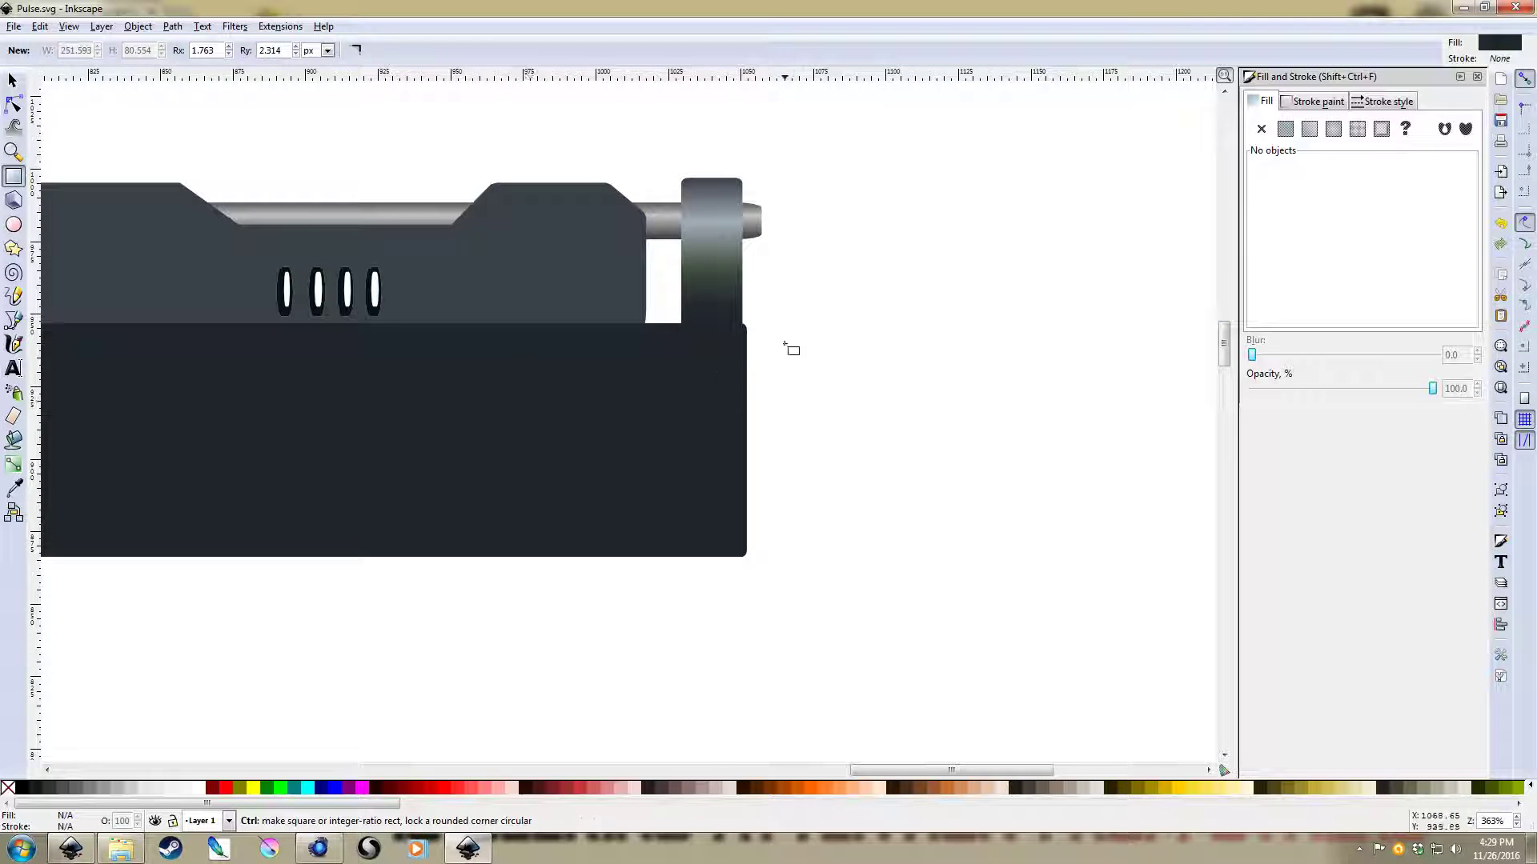
ctrl+scroll(773, 347, up, 2)
Cut a zigzag notch shape out of the housing's right edge
key(b)
click(720, 295)
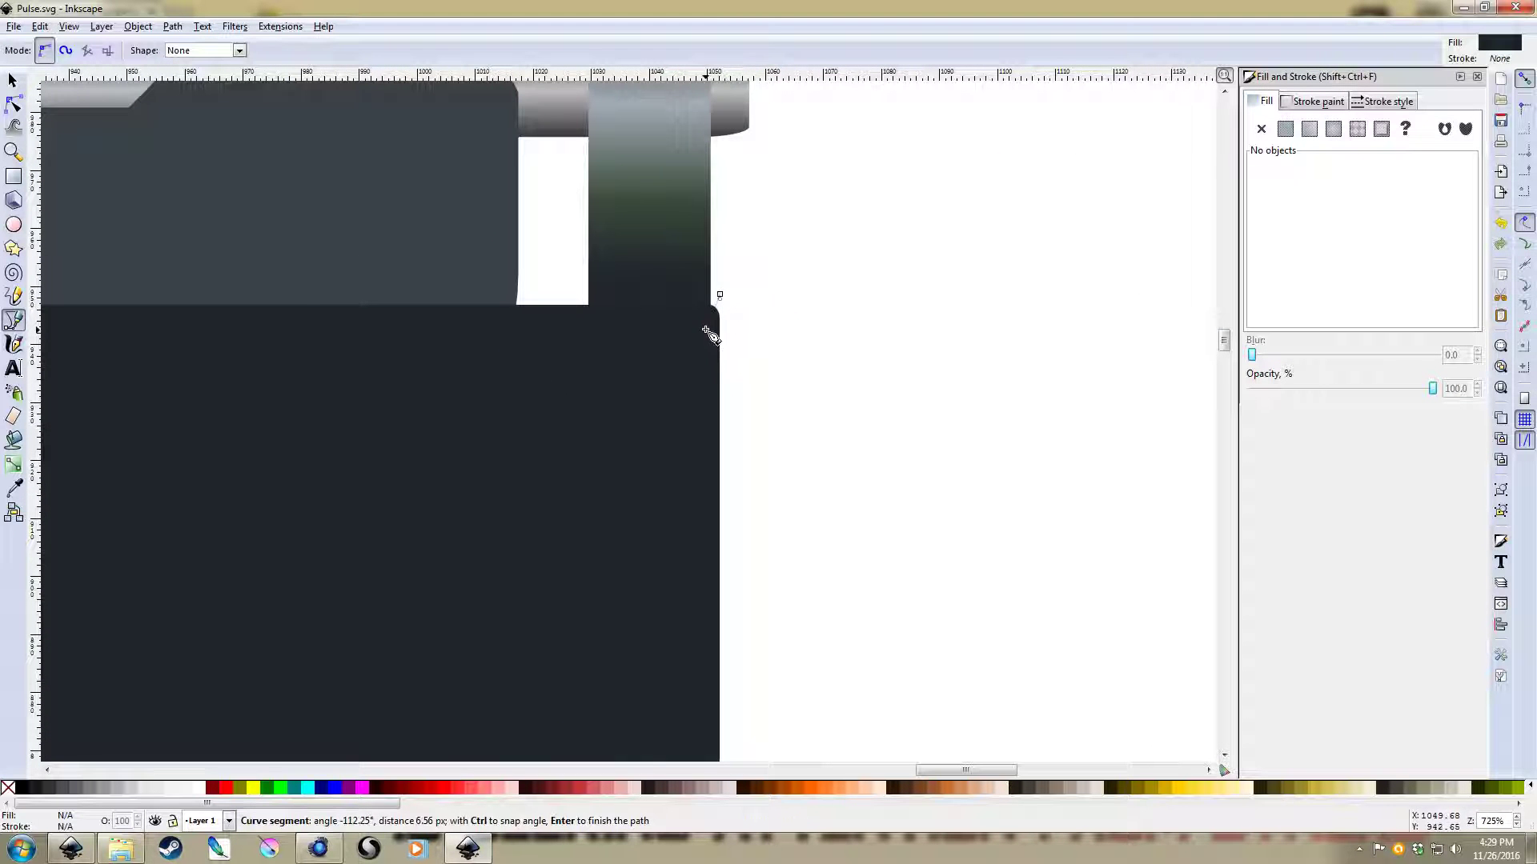
click(705, 329)
click(730, 352)
click(707, 375)
click(721, 405)
click(706, 390)
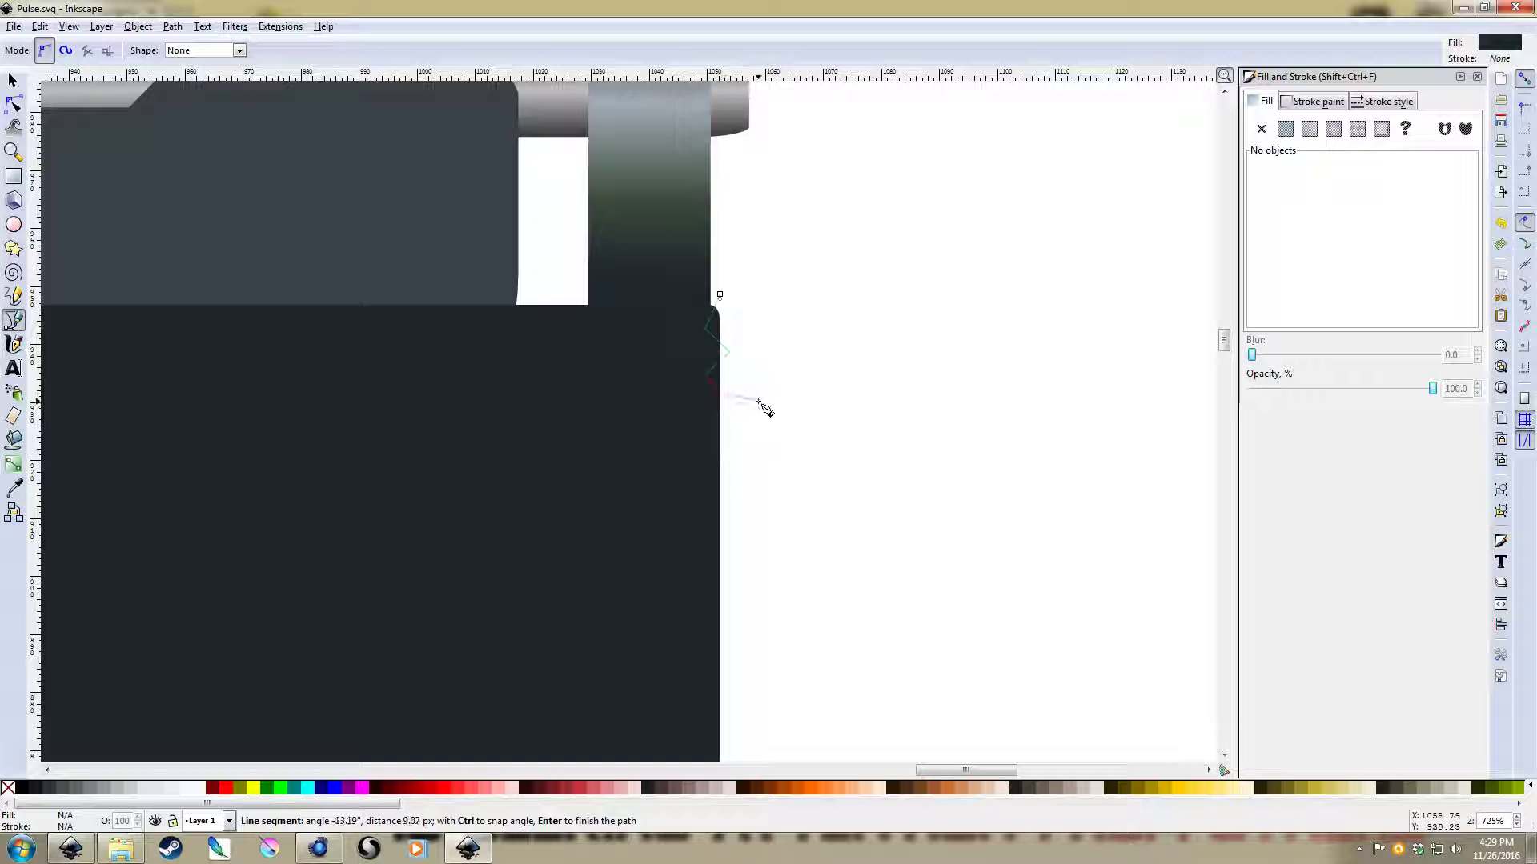
double_click(758, 403)
key(space)
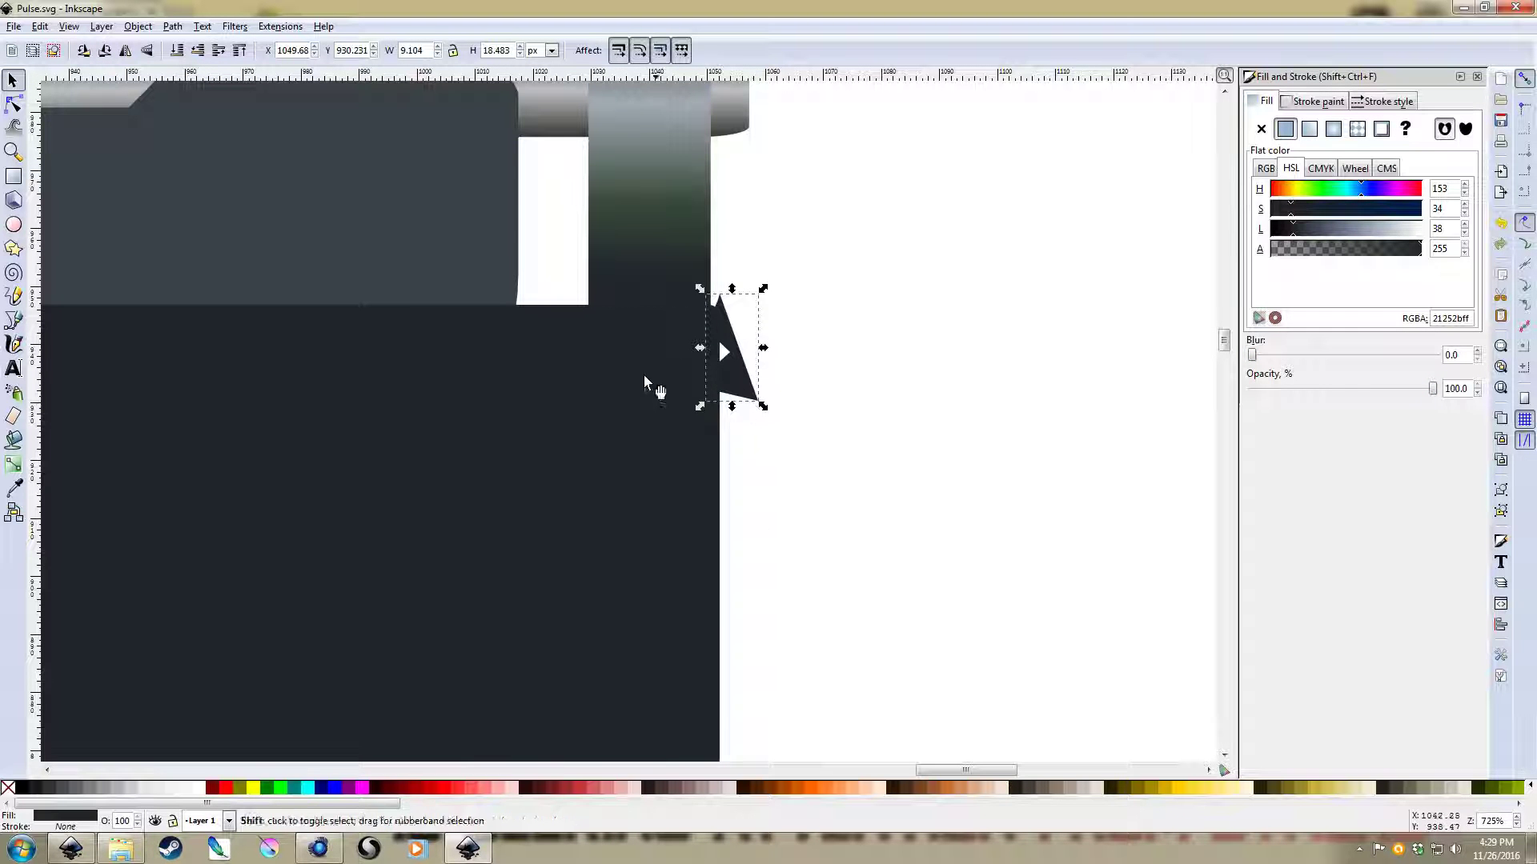
shift+click(618, 387)
key(ctrl+minus)
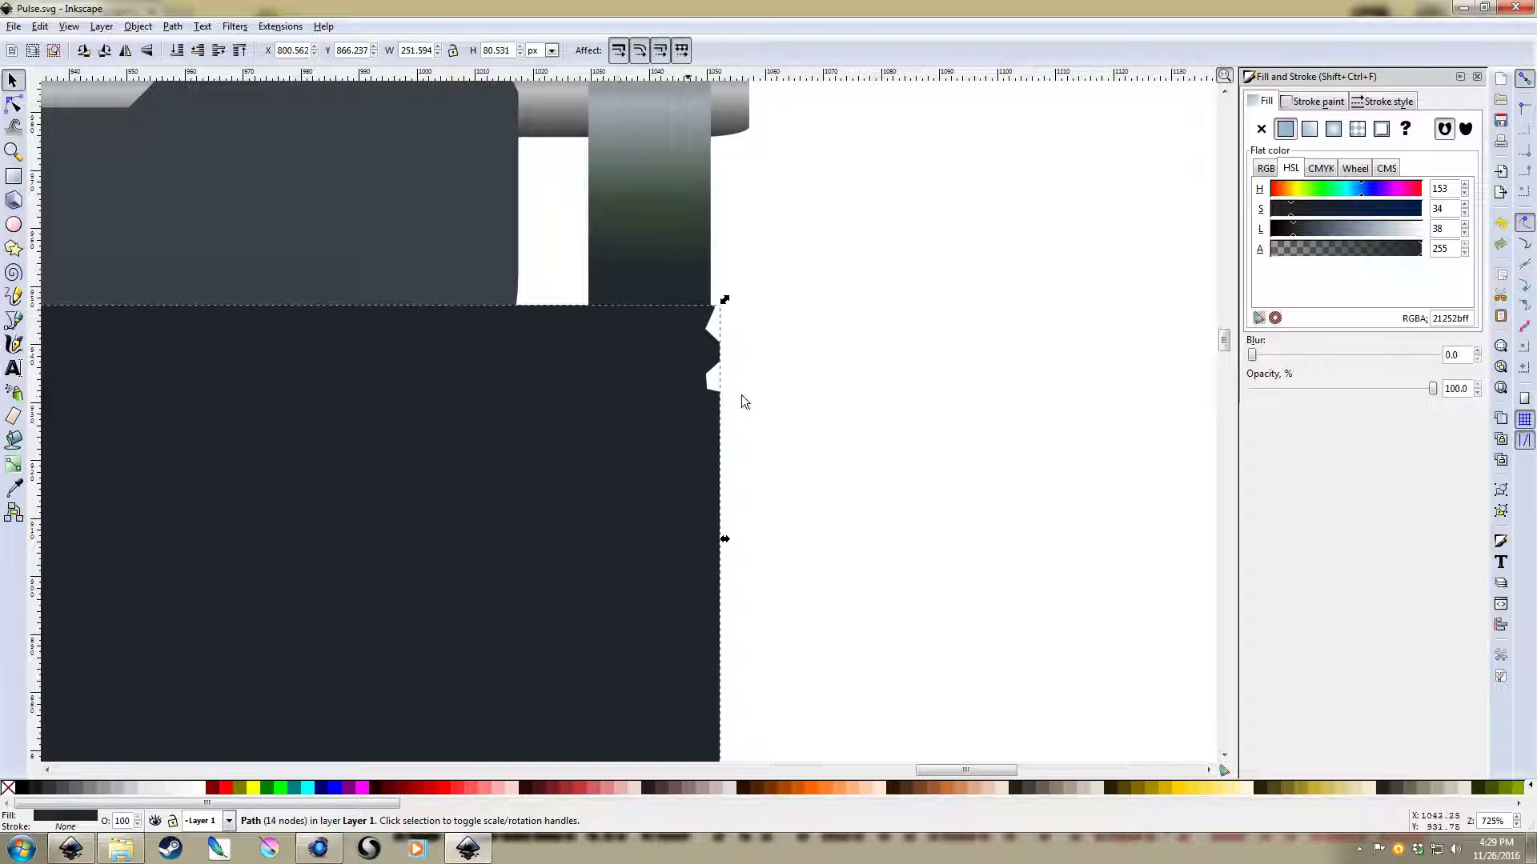
click(796, 445)
Subtract a quadrilateral from the body's lower-right corner to cut it diagonally
scroll(796, 445, down, 3)
drag(795, 445, 940, 312)
drag(301, 489, 517, 477)
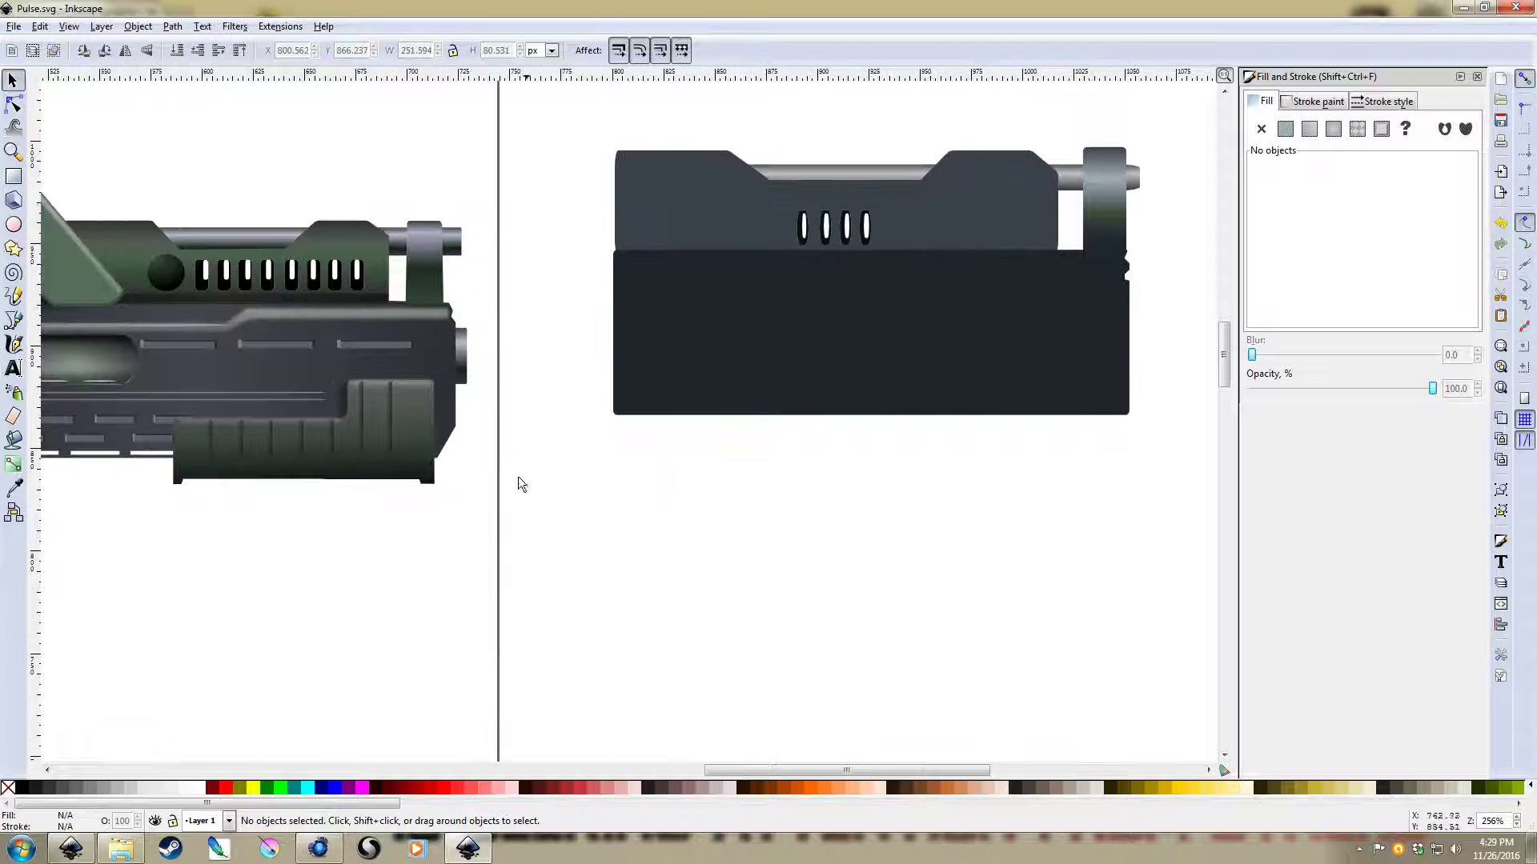
key(b)
click(1141, 343)
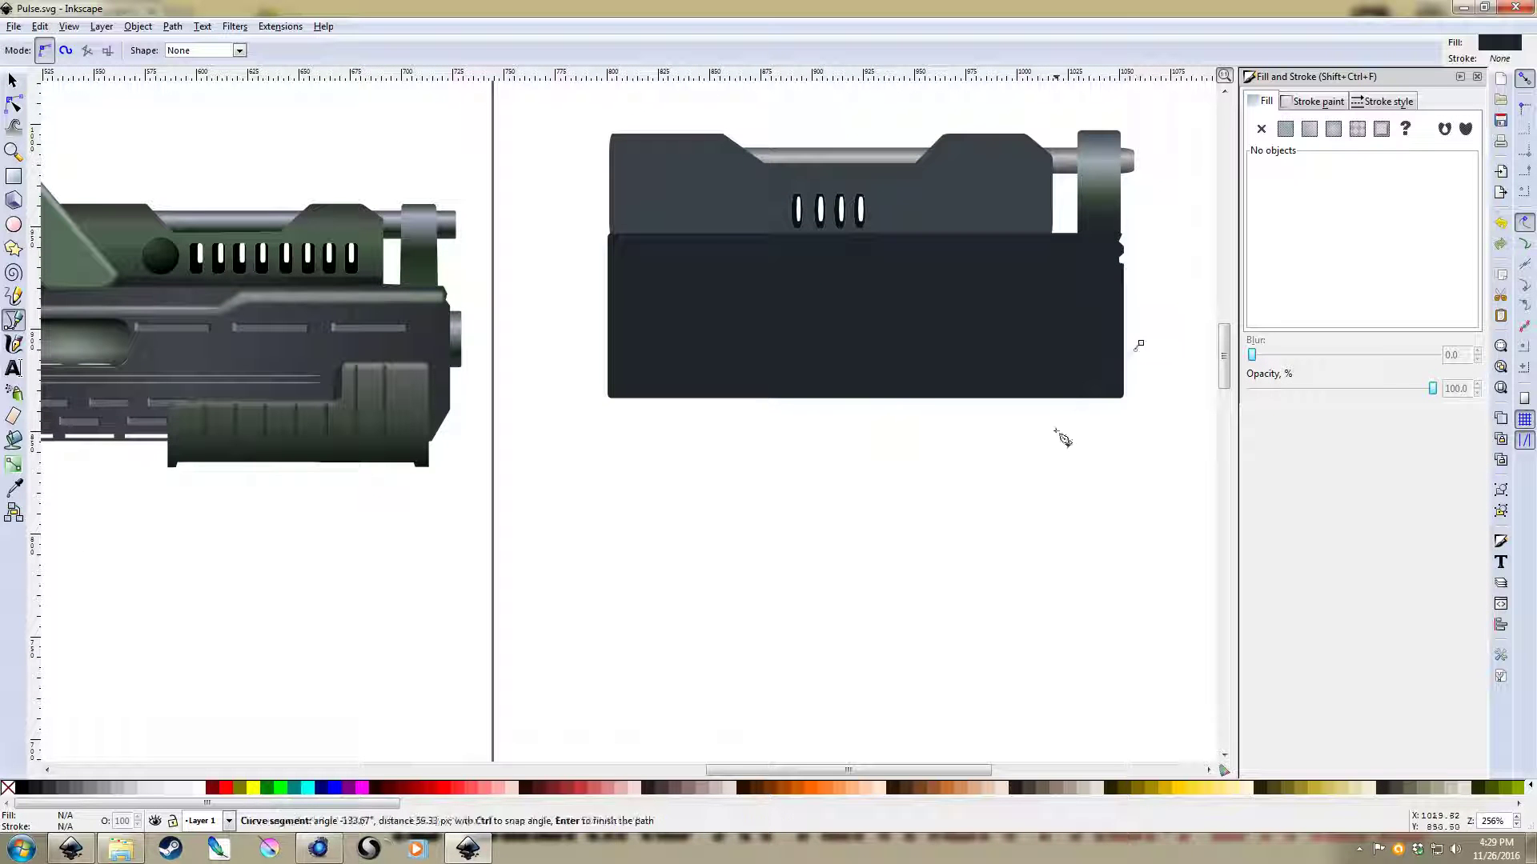
click(1053, 433)
click(1182, 392)
click(1141, 342)
key(s)
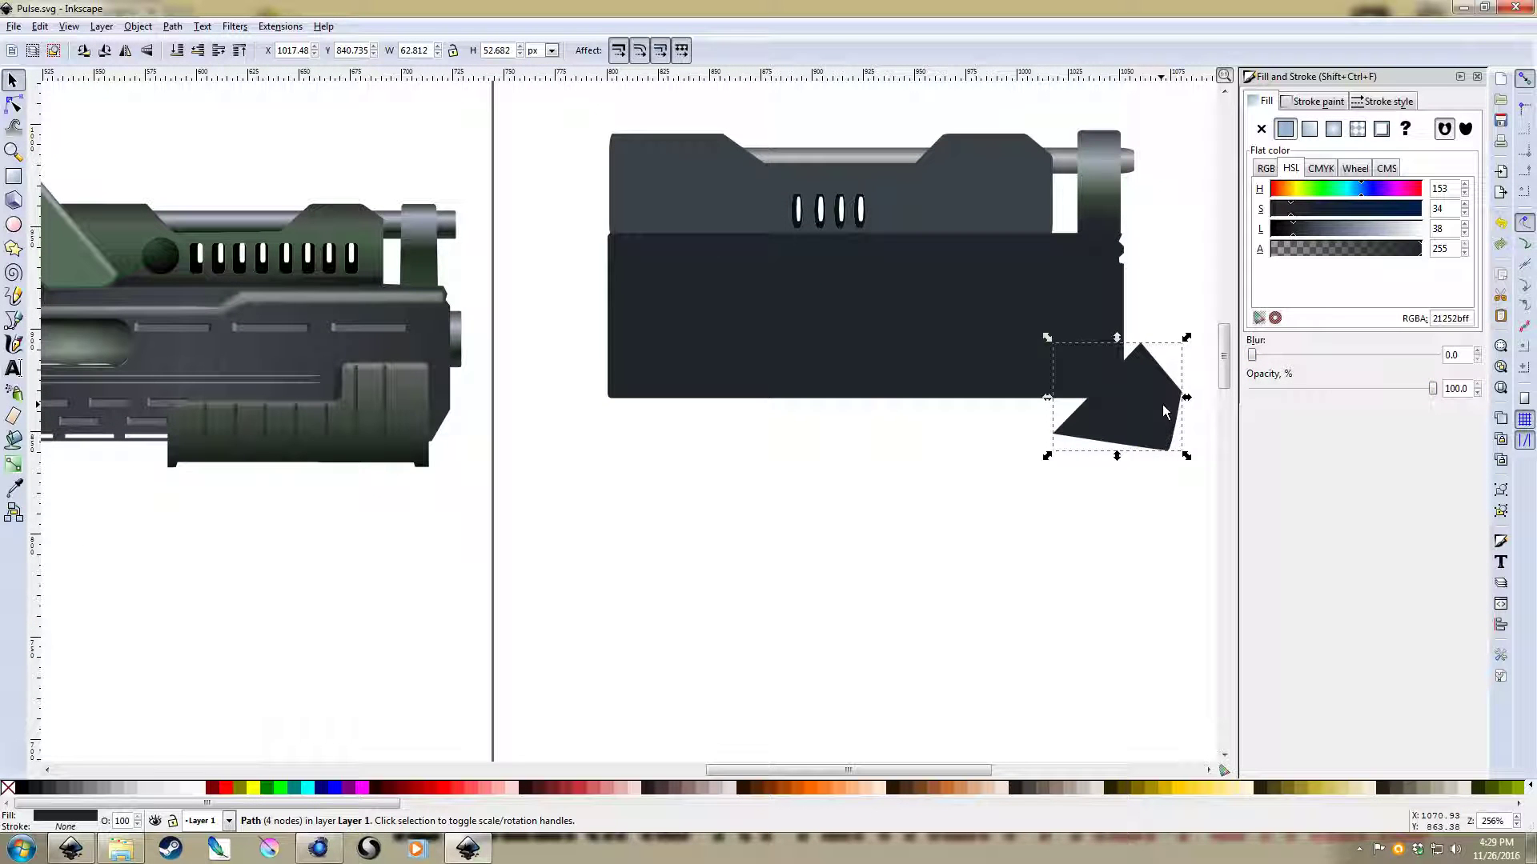
shift+click(978, 336)
key(ctrl+minus)
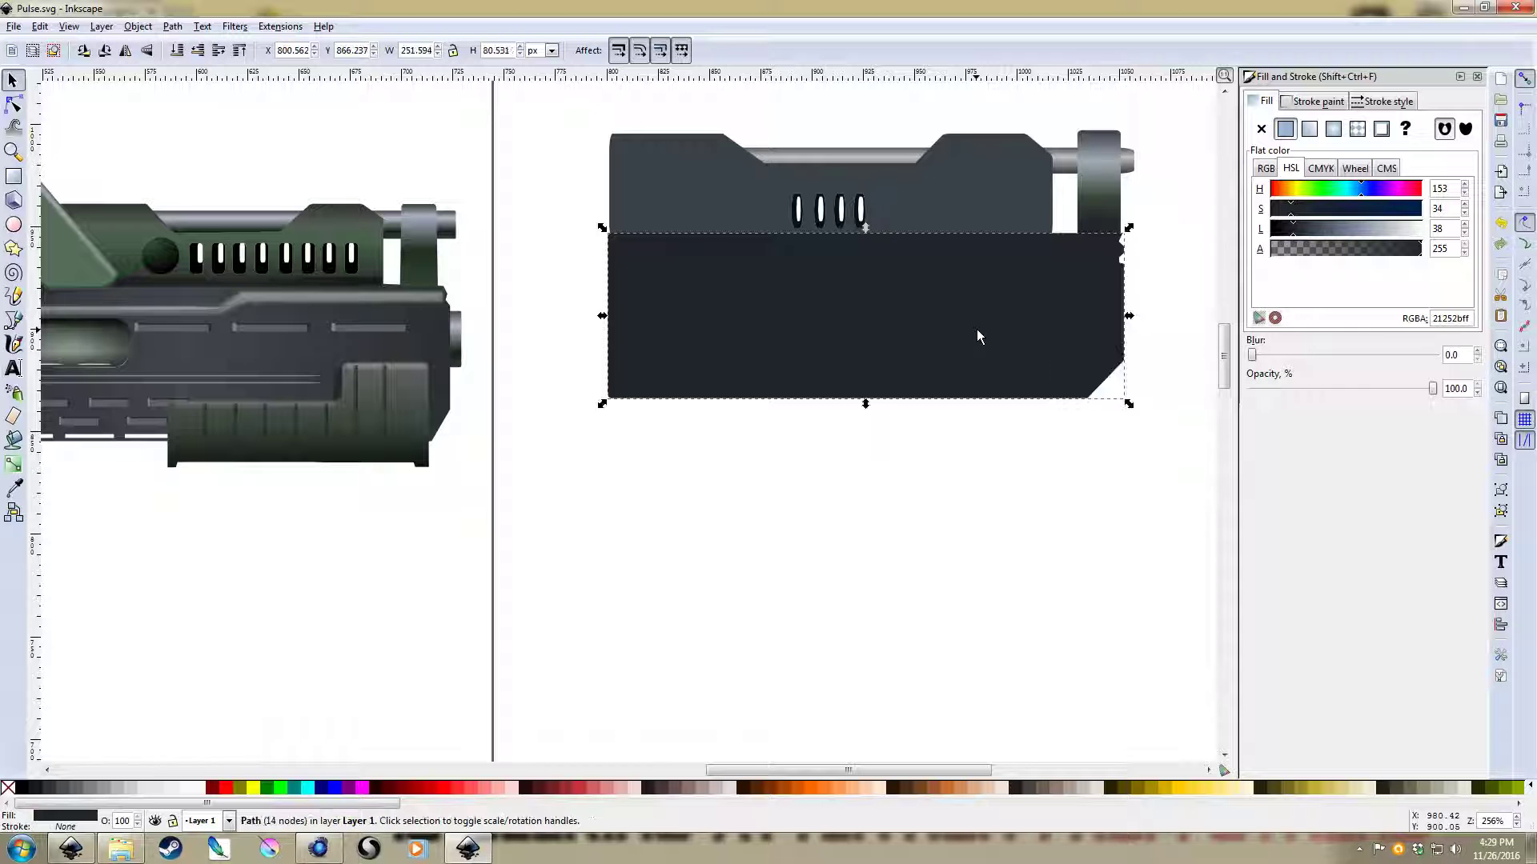
click(1180, 201)
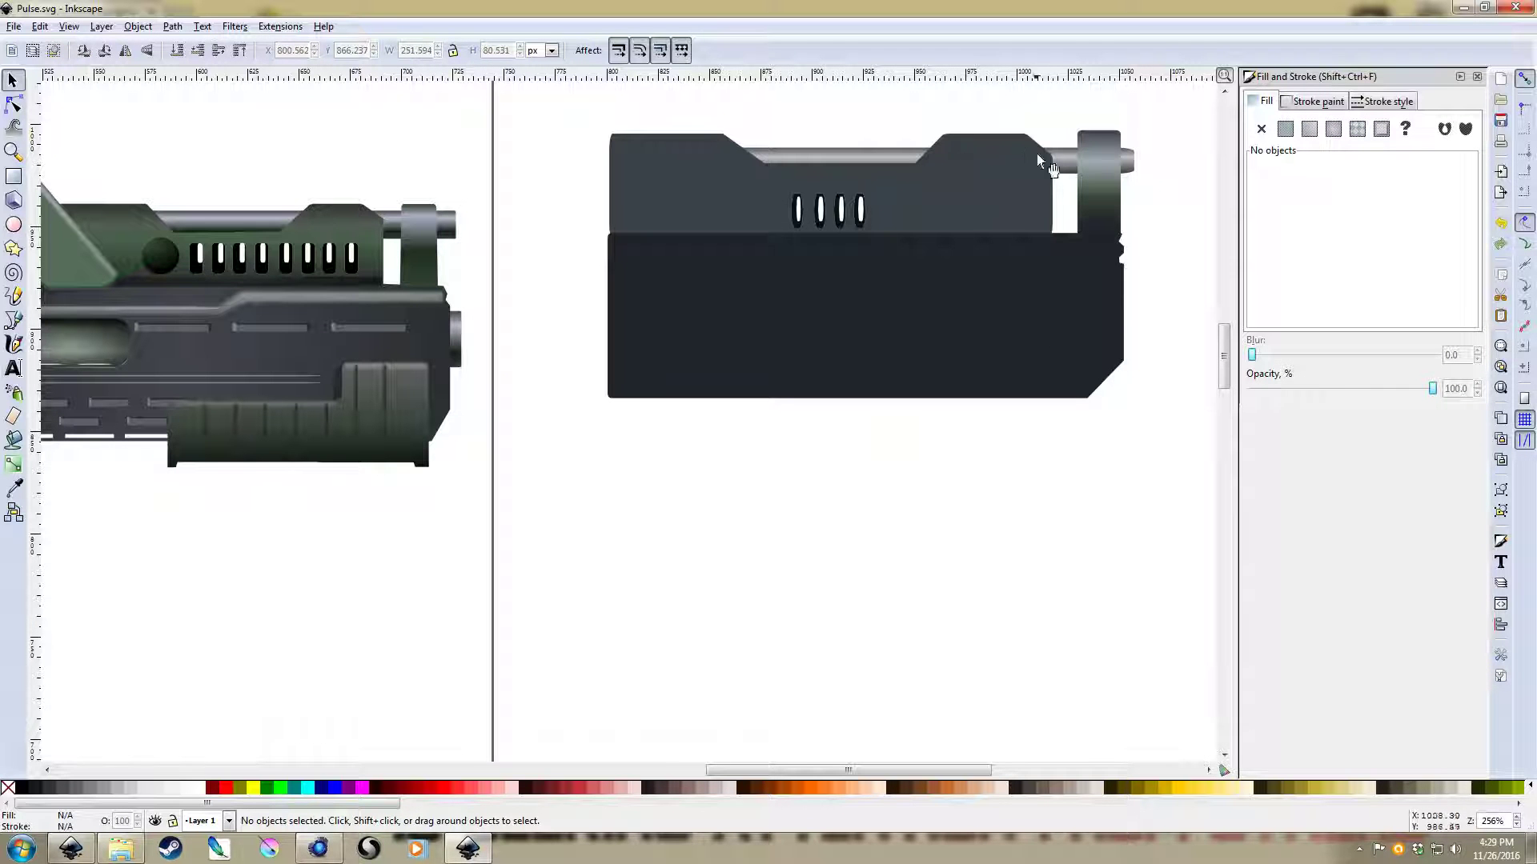
Duplicate the grey gradient rod, move the copy down over the lower body, and lower it behind
click(1060, 154)
key(Home)
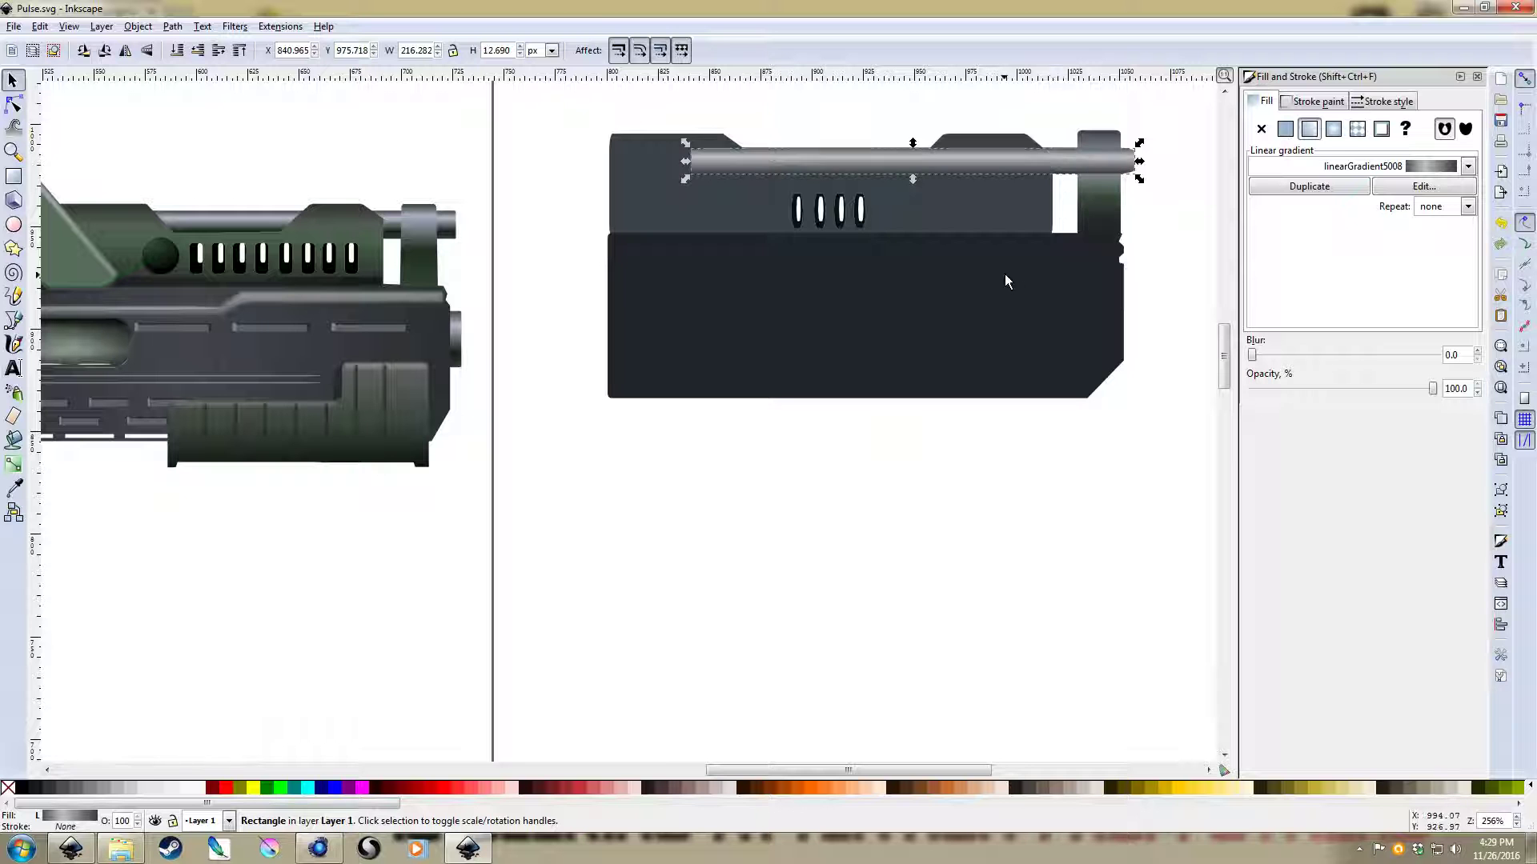
drag(975, 162, 914, 278)
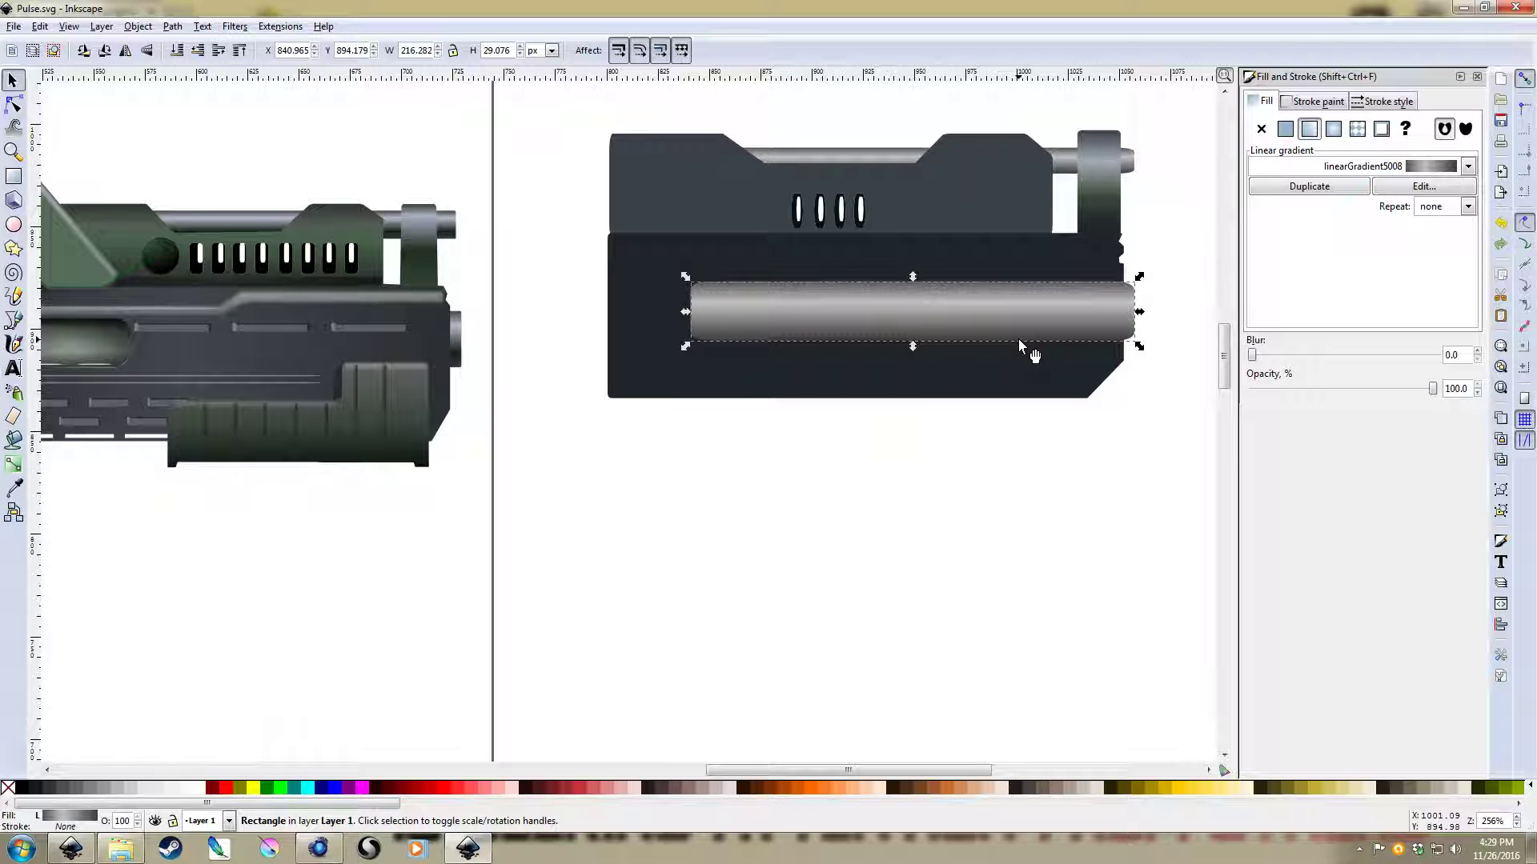
key(Page_Down)
click(1013, 522)
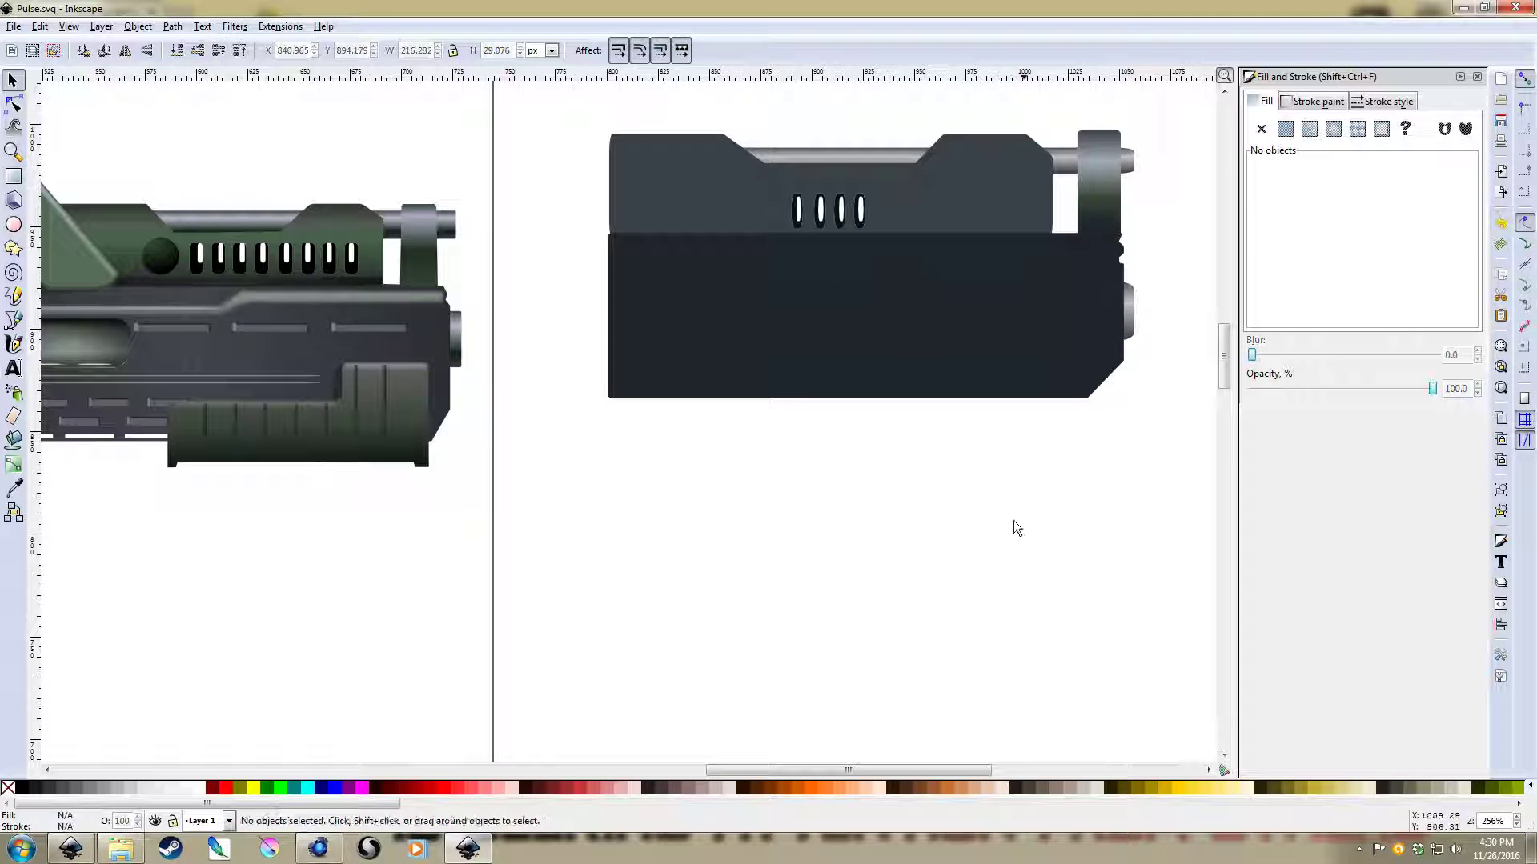
scroll(912, 448, down, 1)
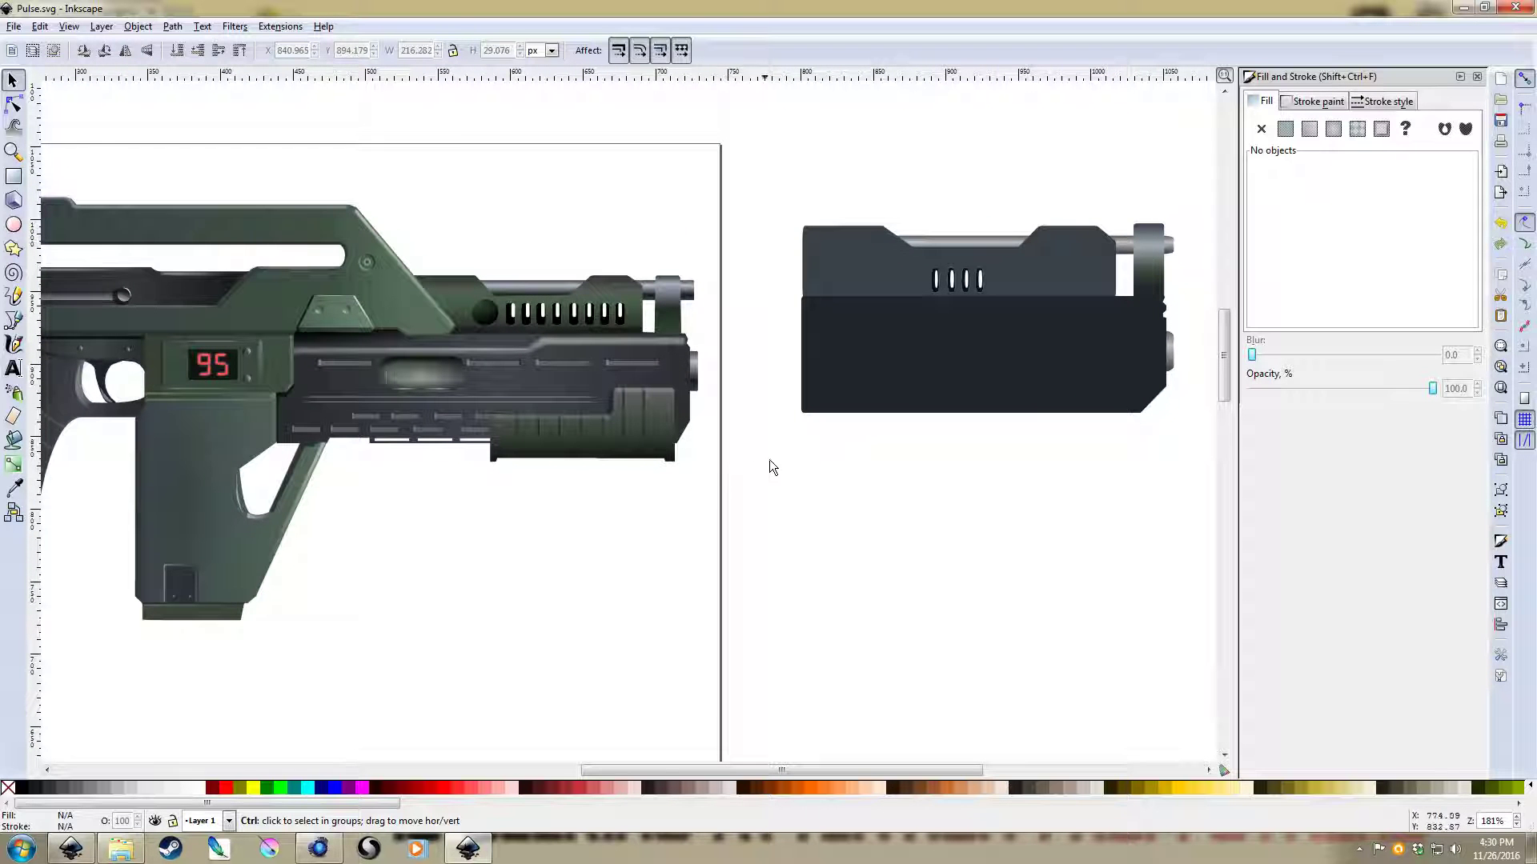
Draw a lighter grey rectangular block overlapping the lower right of the housing body
scroll(887, 435, right, 2)
key(r)
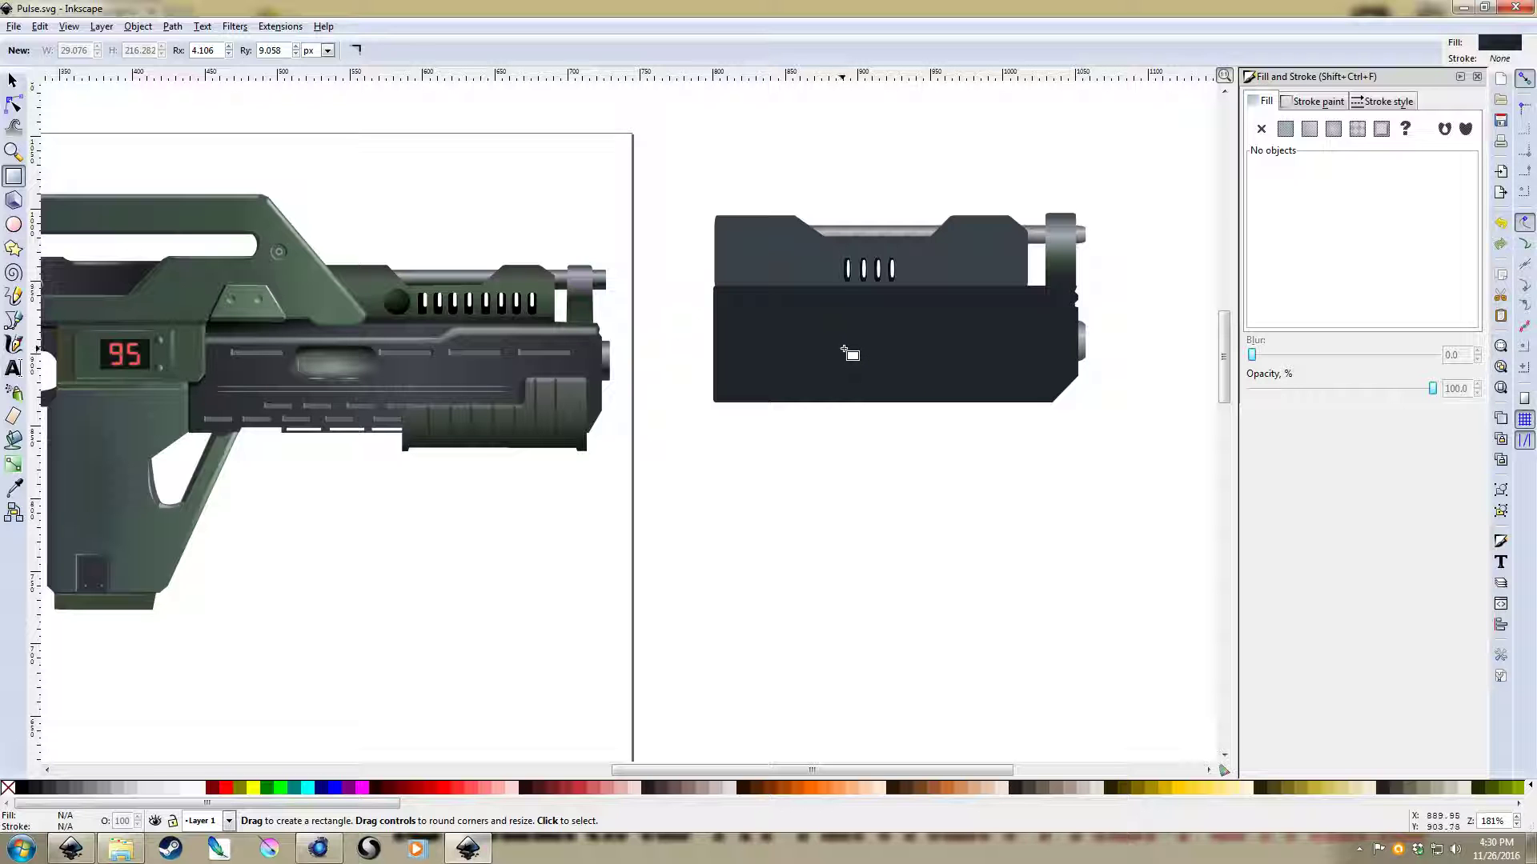
drag(862, 343, 1069, 448)
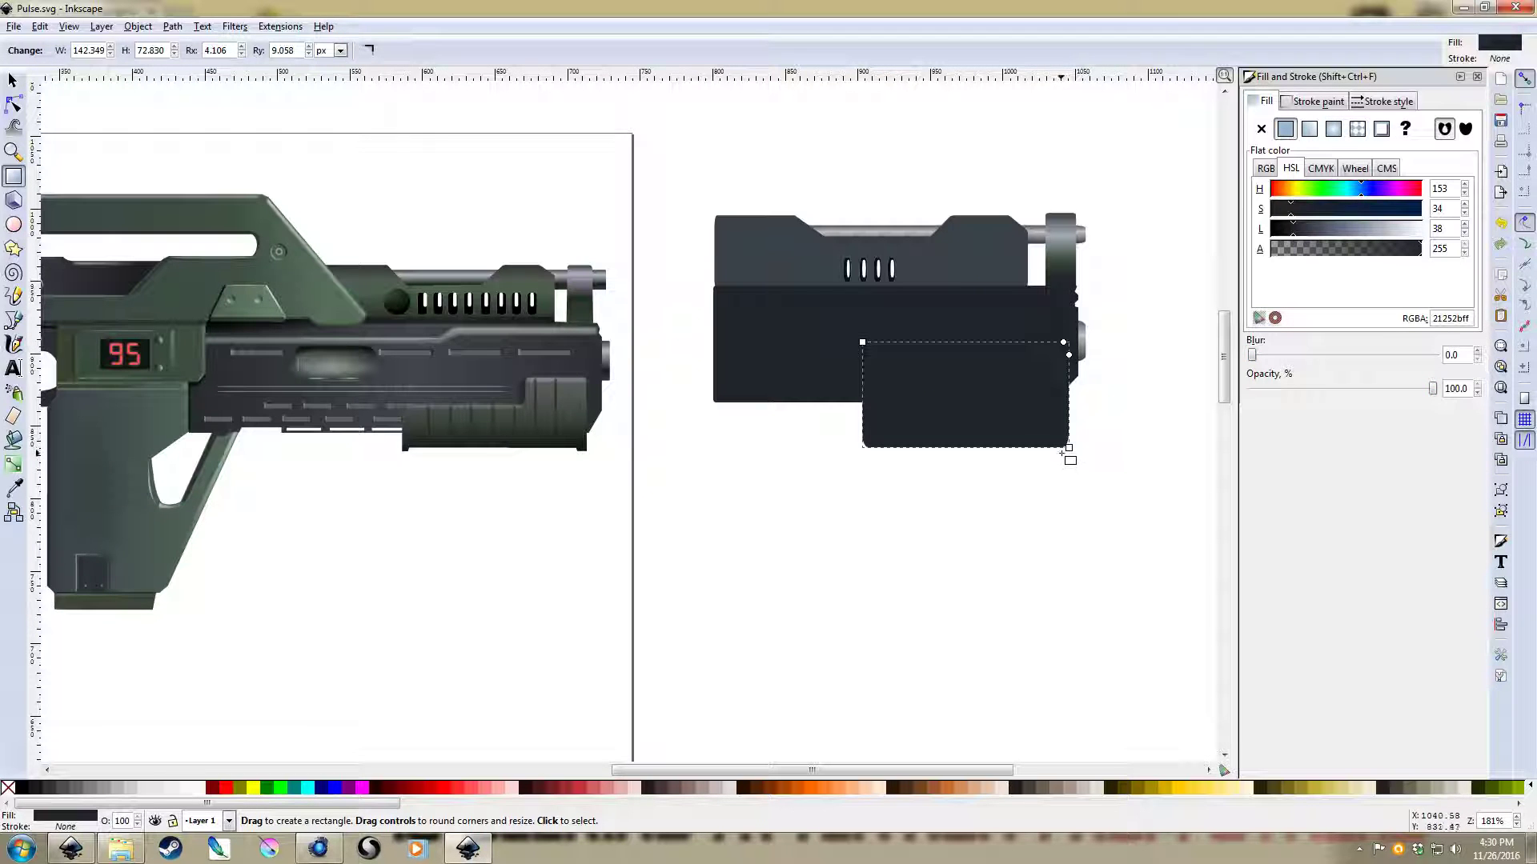
key(s)
drag(1077, 396, 1068, 397)
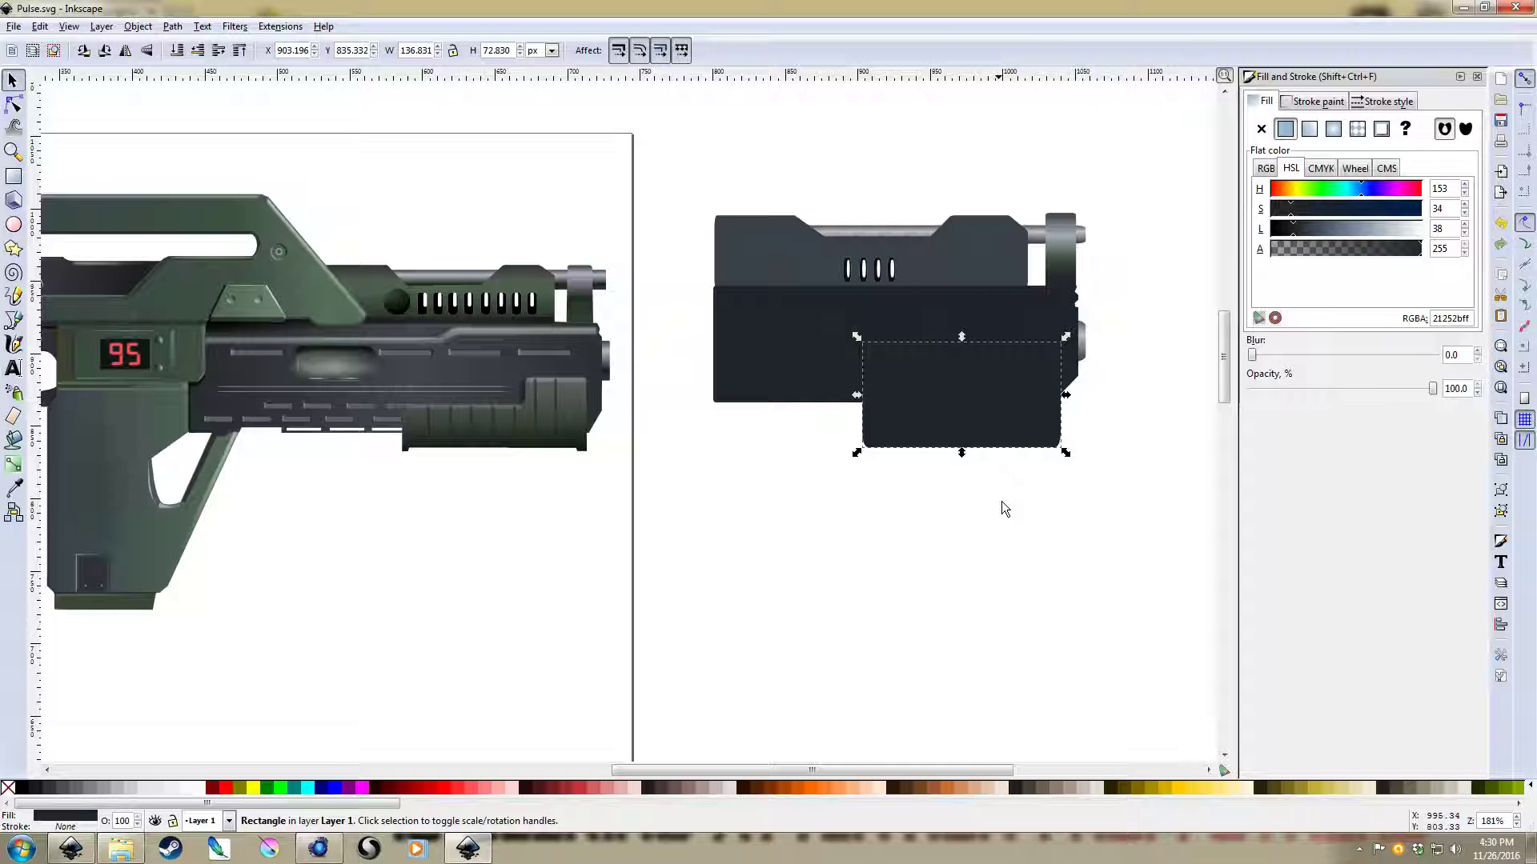
click(966, 487)
scroll(967, 487, up, 2)
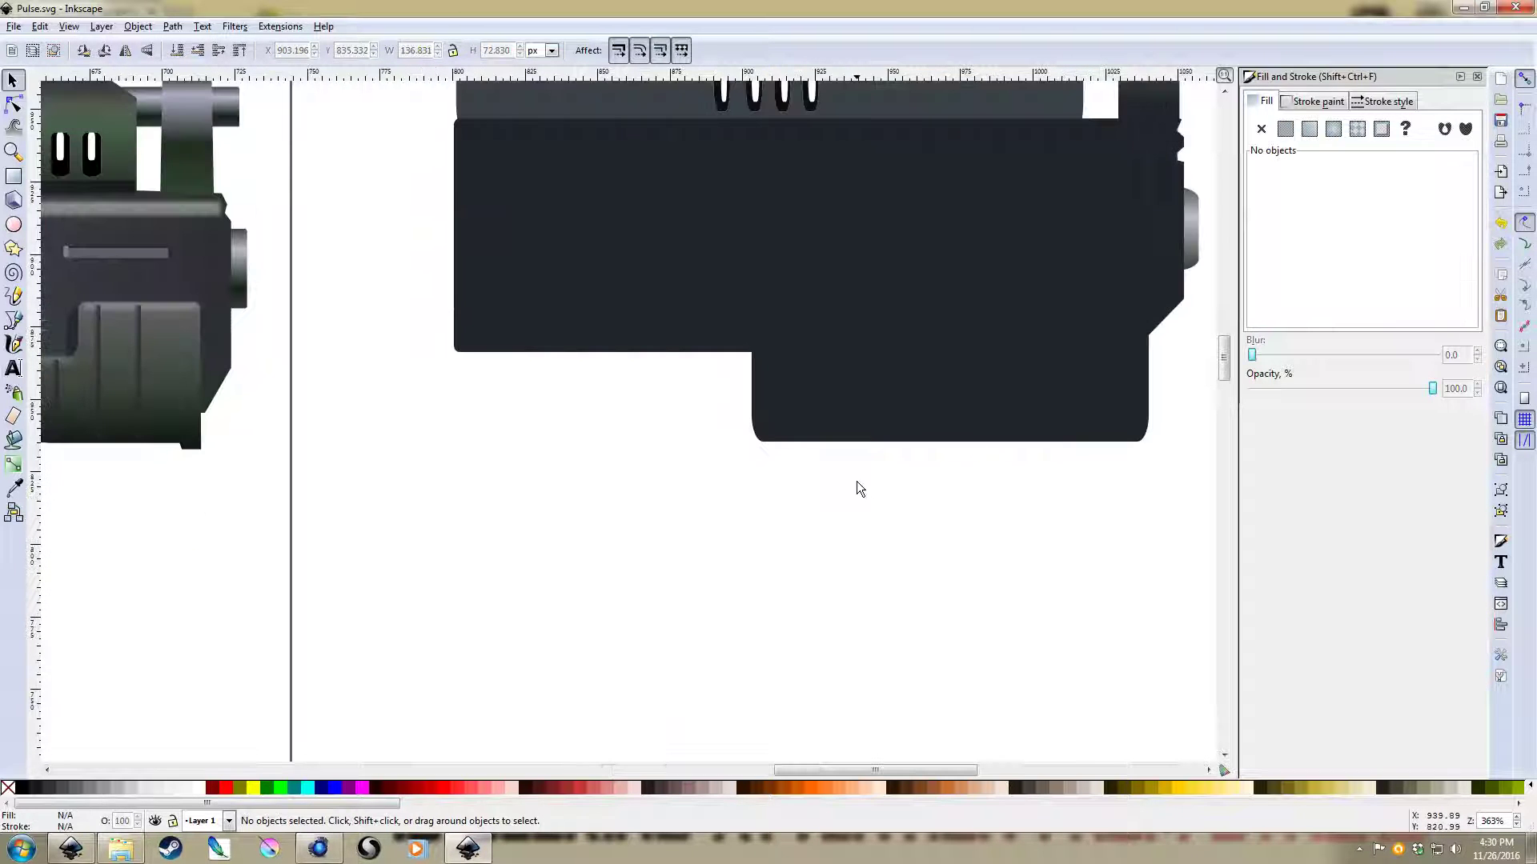
click(908, 401)
drag(910, 155, 823, 353)
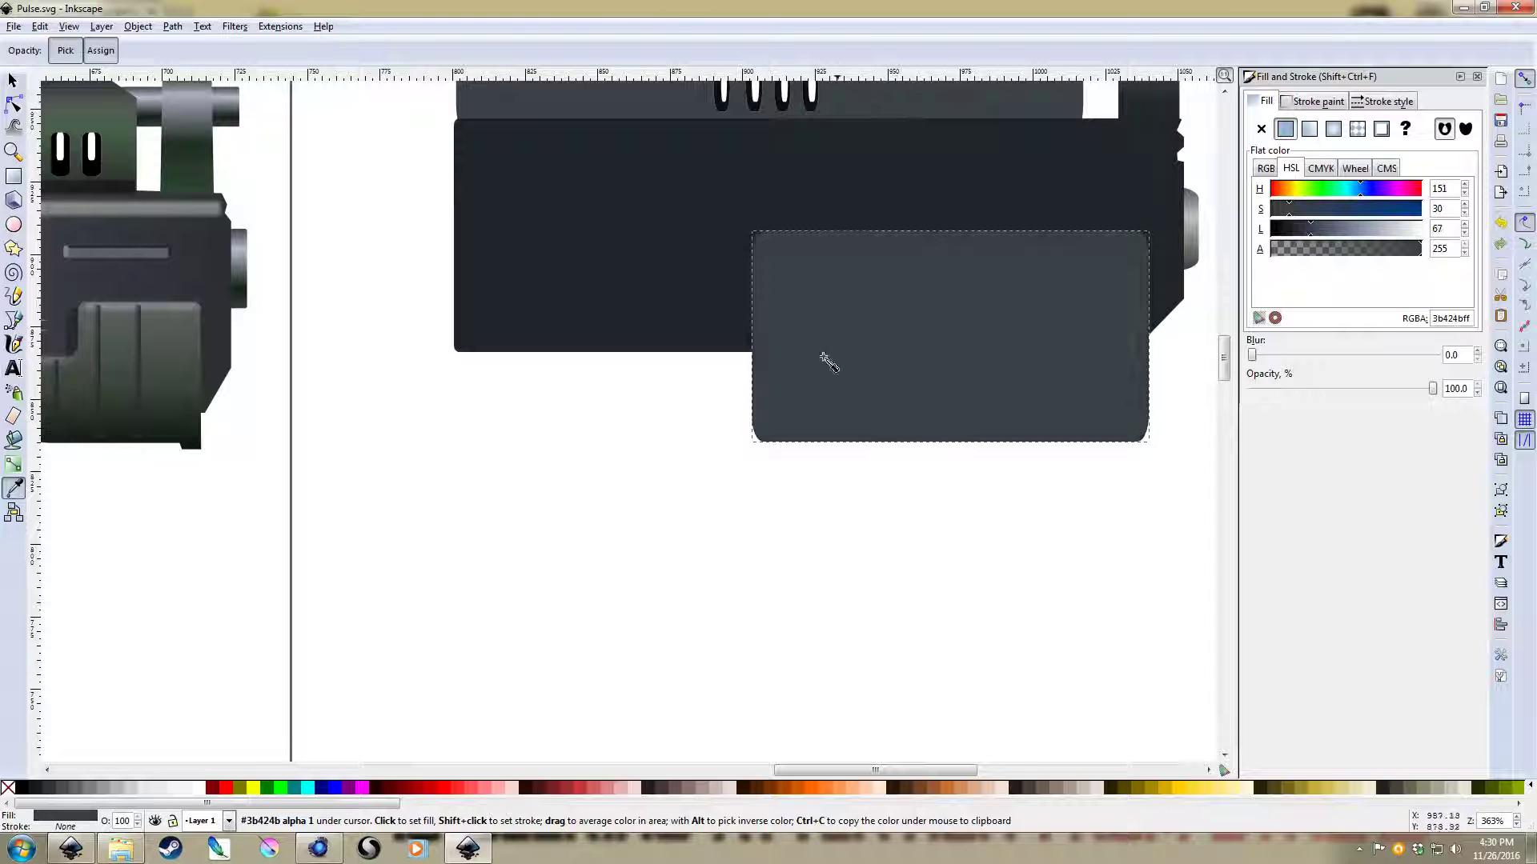
click(706, 509)
Cut an angled notch from the block's bottom with Path > Difference, leaving two feet
key(b)
click(727, 479)
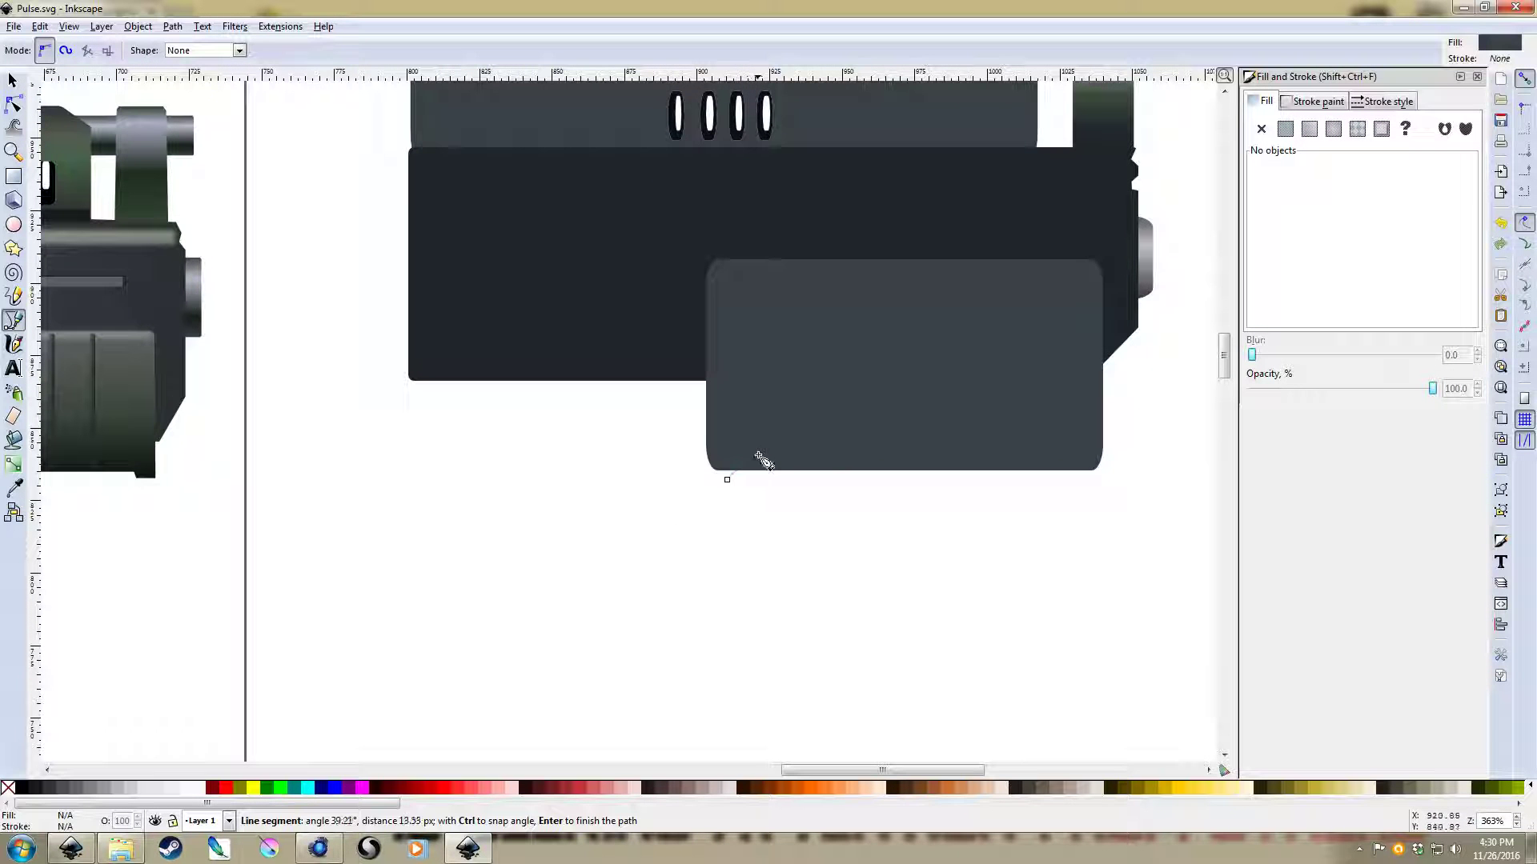
click(1043, 443)
click(1091, 506)
key(Return)
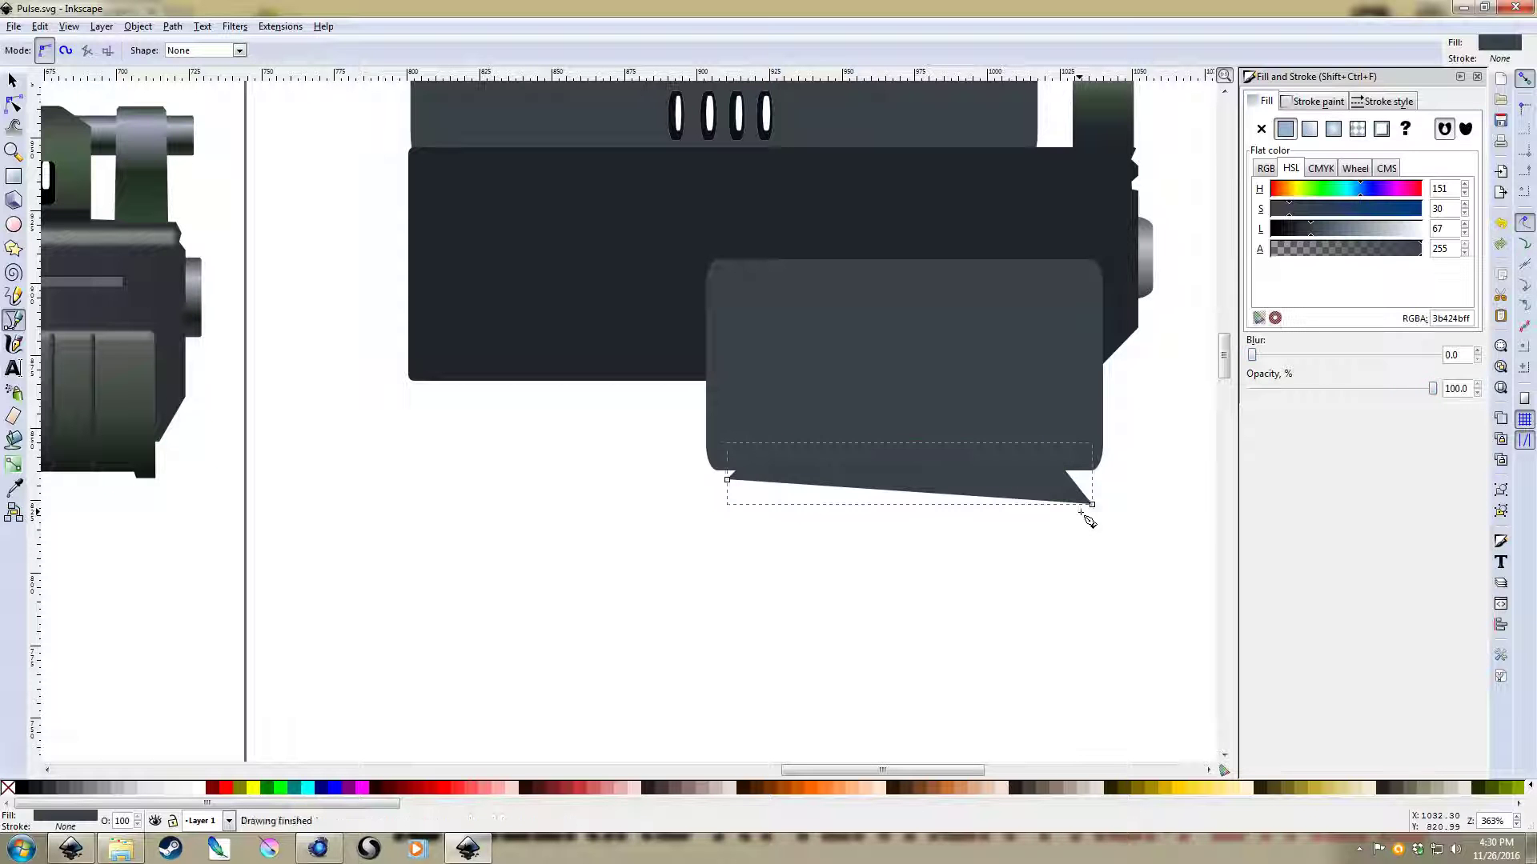
key(s)
shift+click(1015, 344)
key(ctrl+minus)
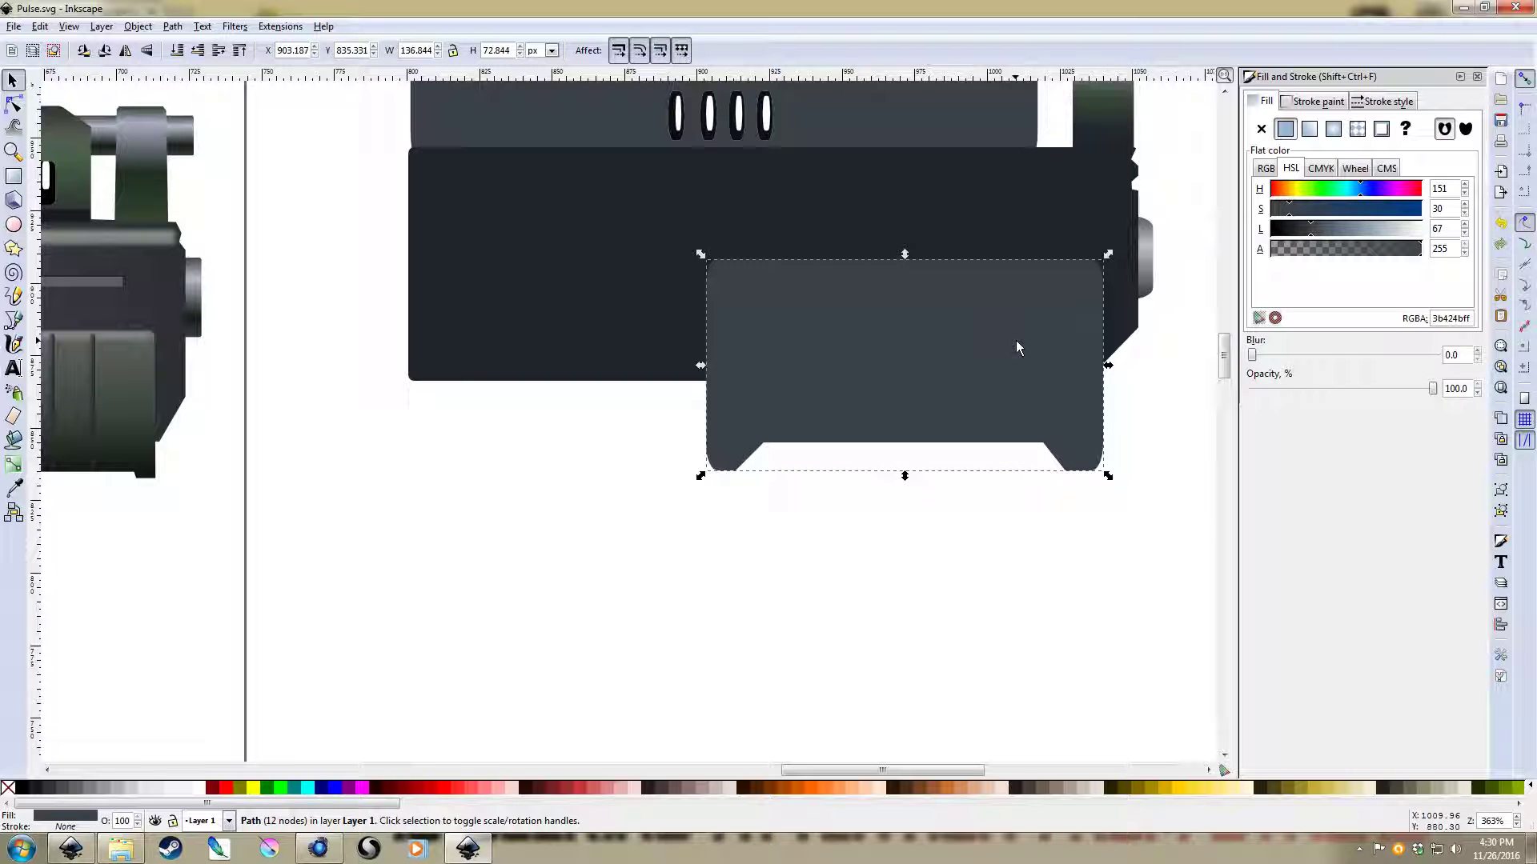
click(897, 542)
scroll(938, 571, down, 2)
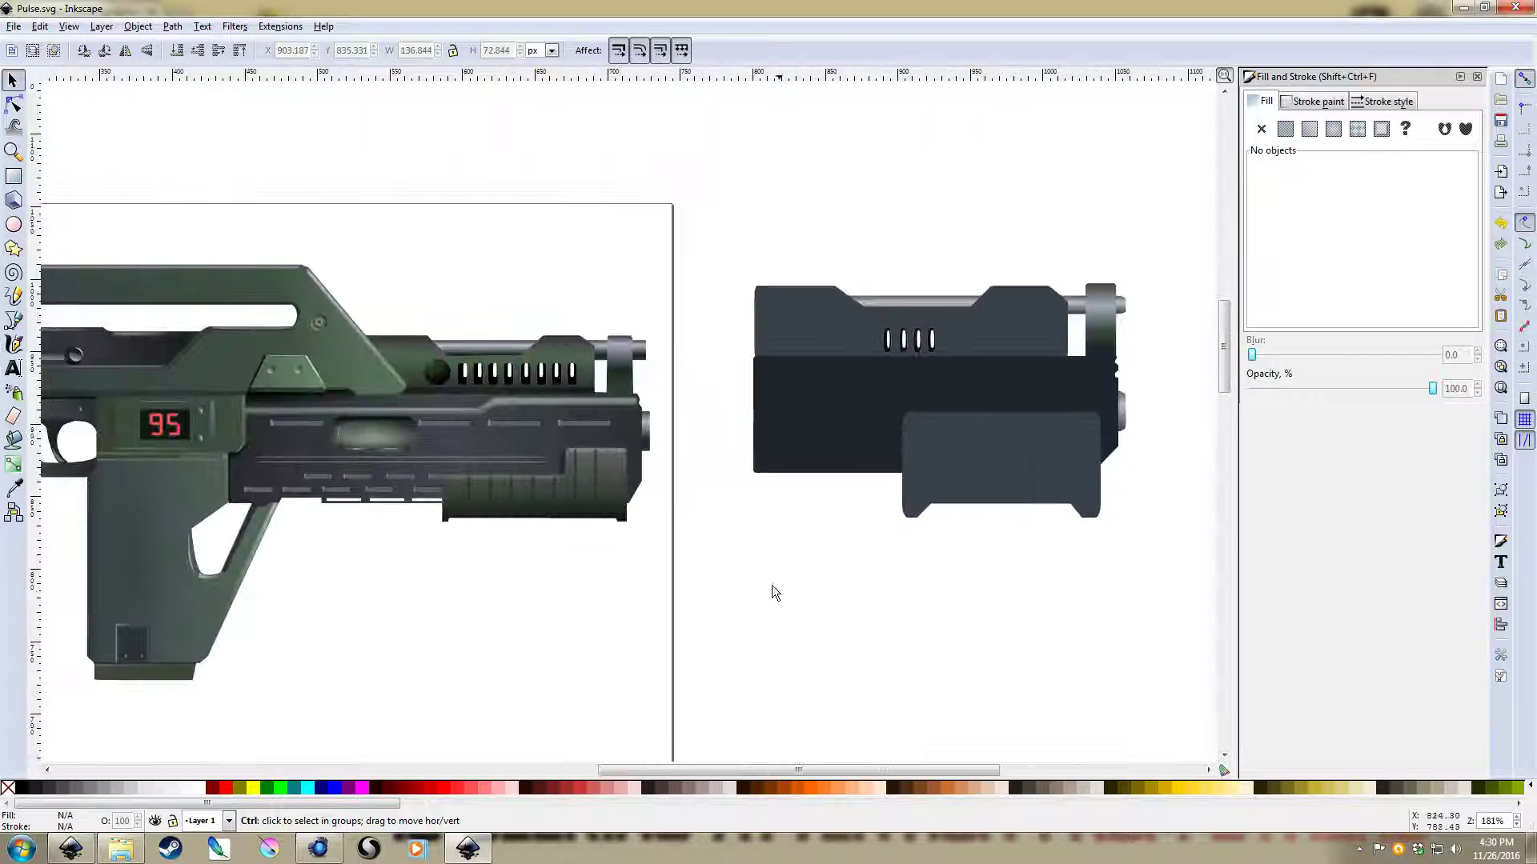
drag(685, 555, 852, 555)
scroll(852, 554, right, 3)
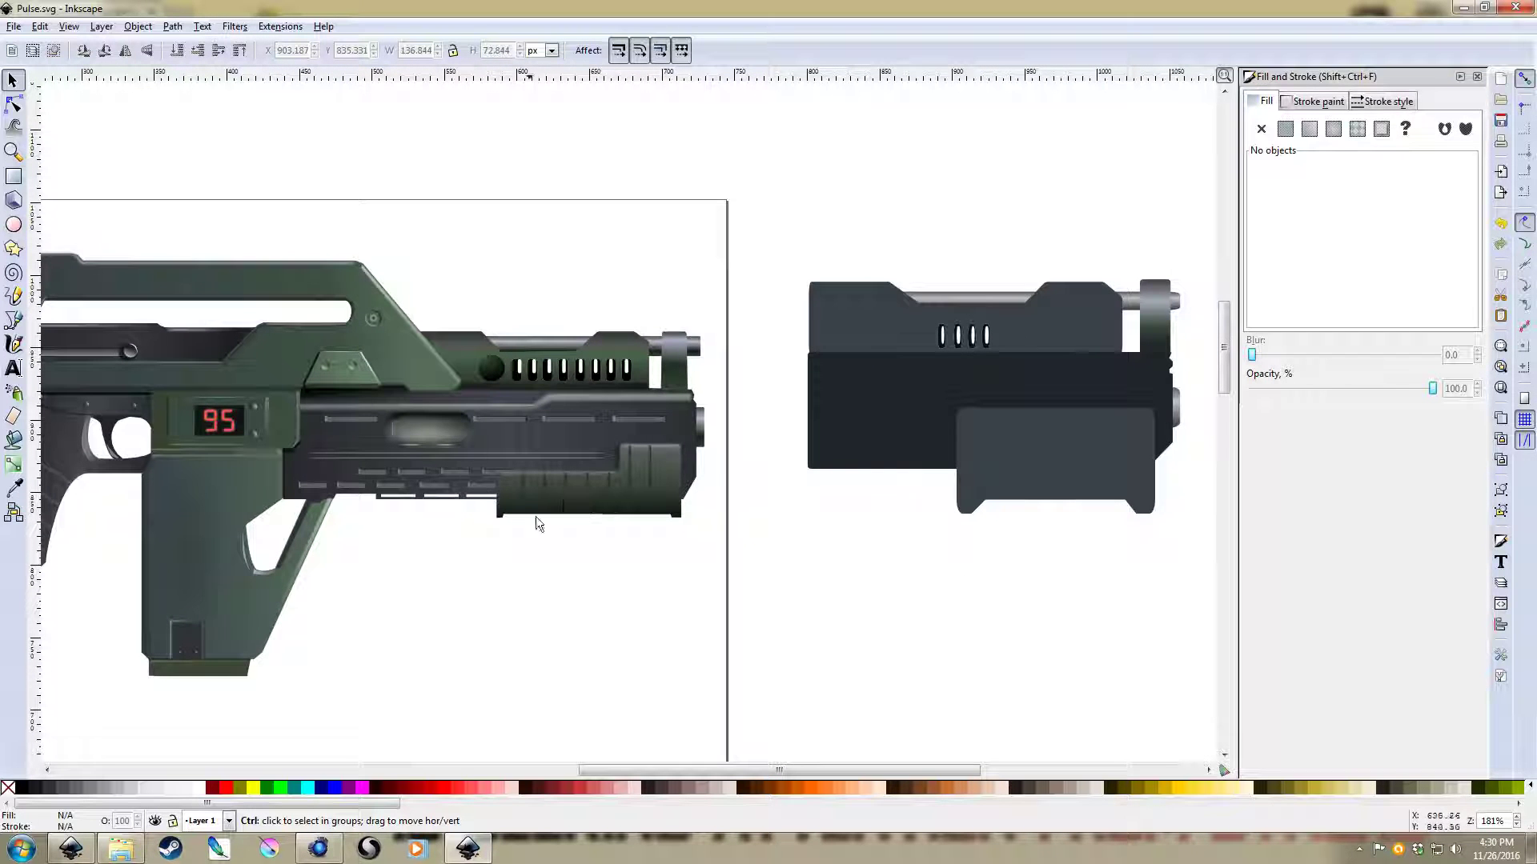
Draw a thin, dark-filled vertical bar near the grey block's left edge
scroll(563, 500, up, 2)
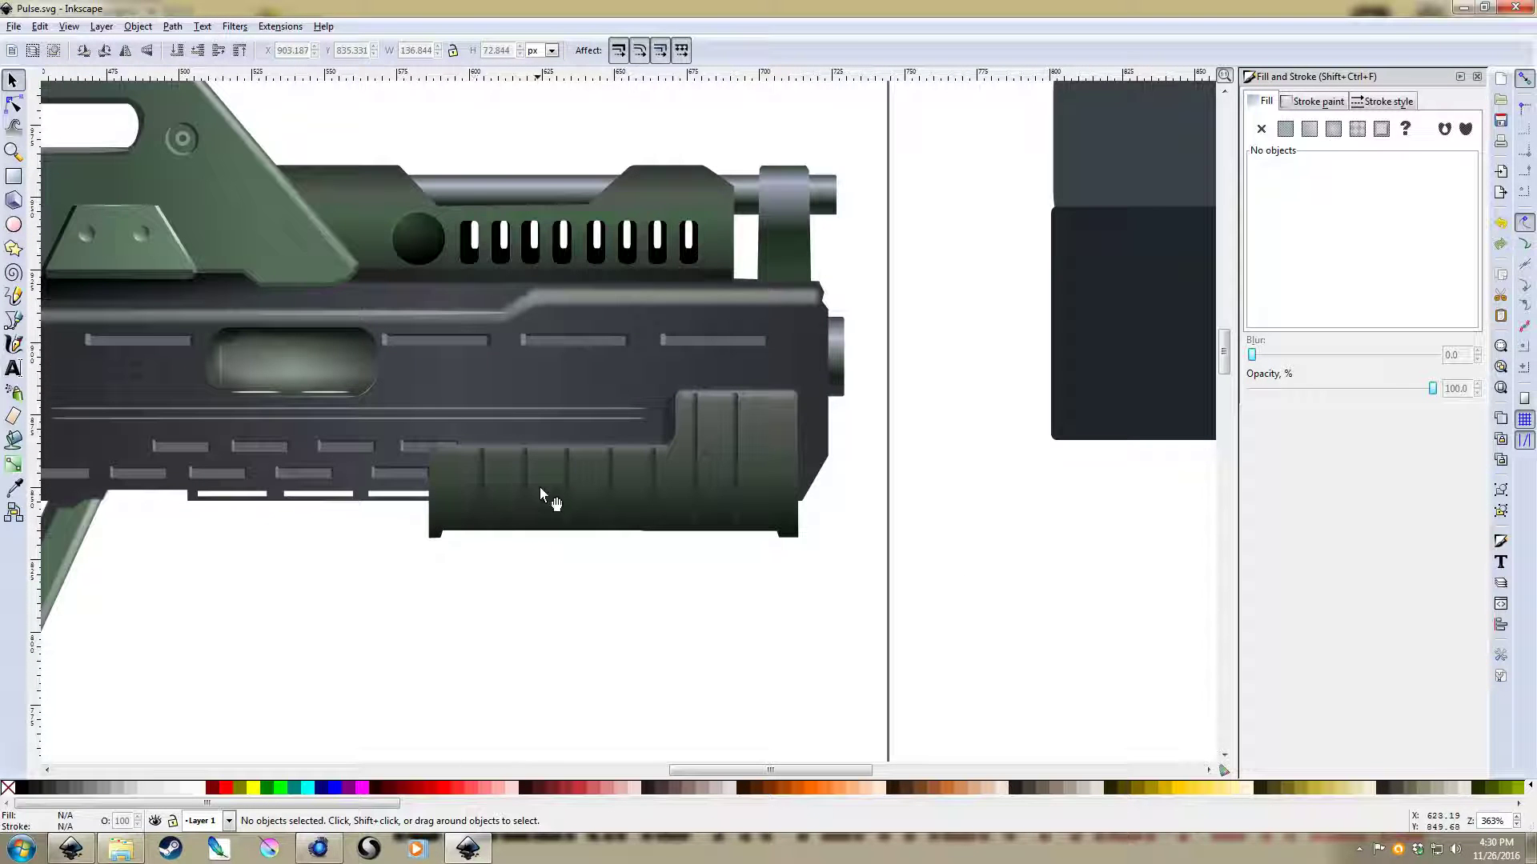
scroll(583, 507, left, 20)
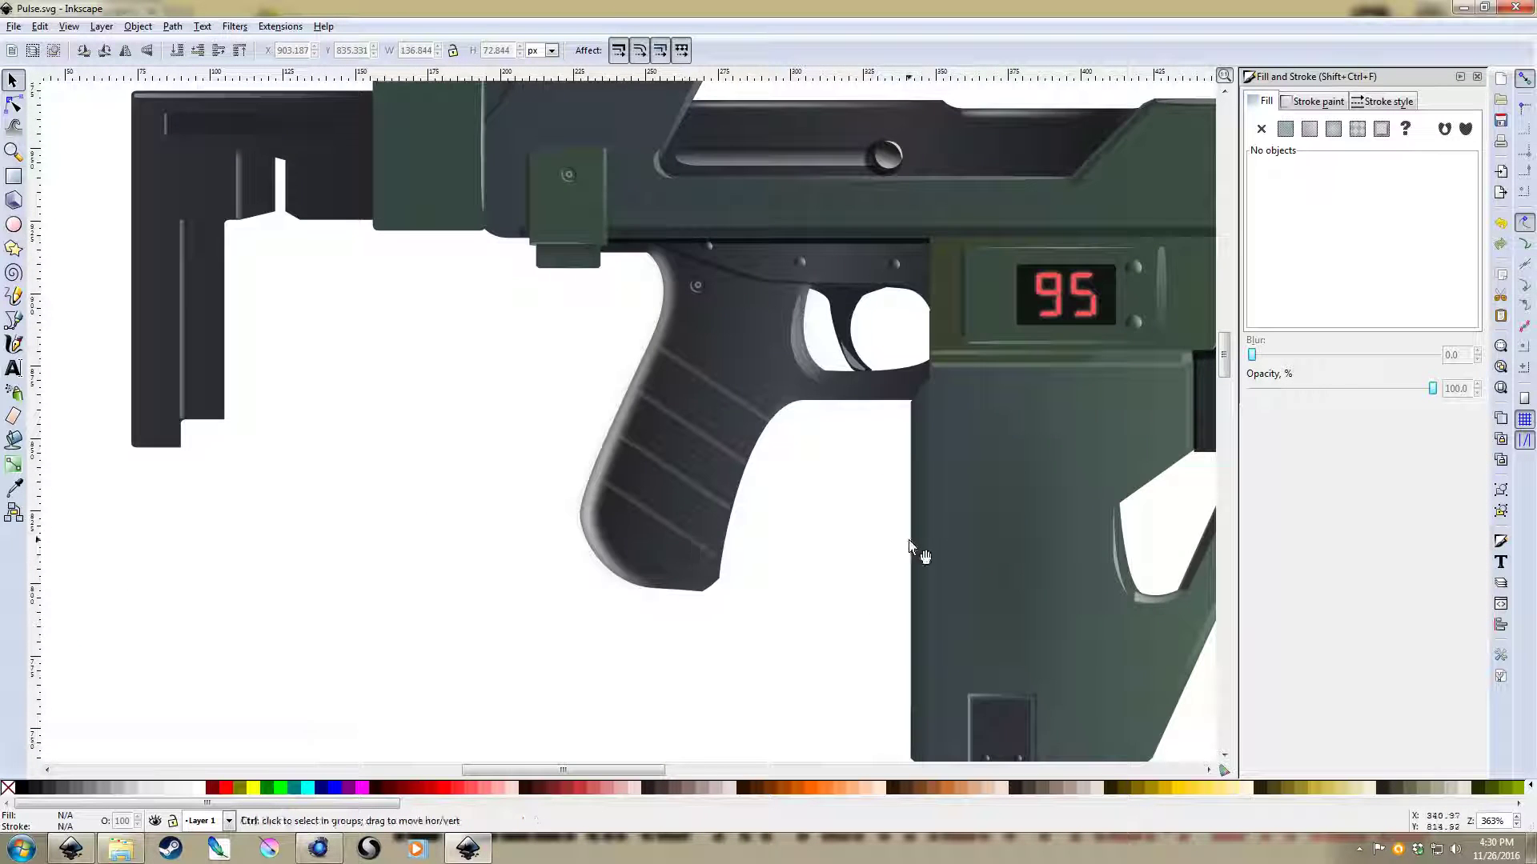
scroll(618, 556, down, 2)
scroll(645, 514, right, 10)
scroll(656, 442, up, 1)
scroll(713, 531, up, 3)
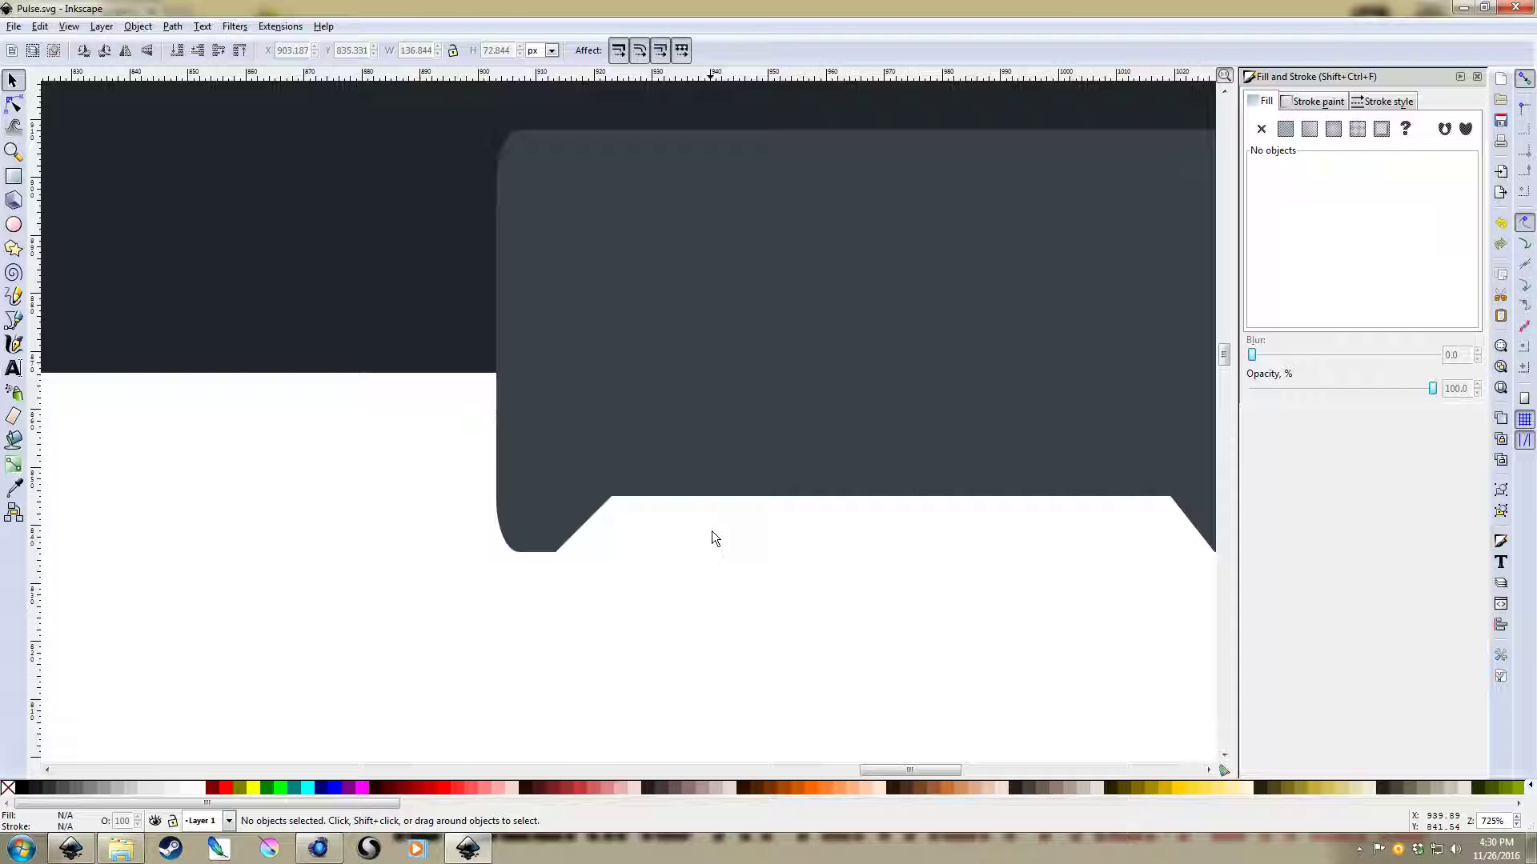
scroll(719, 562, down, 2)
key(r)
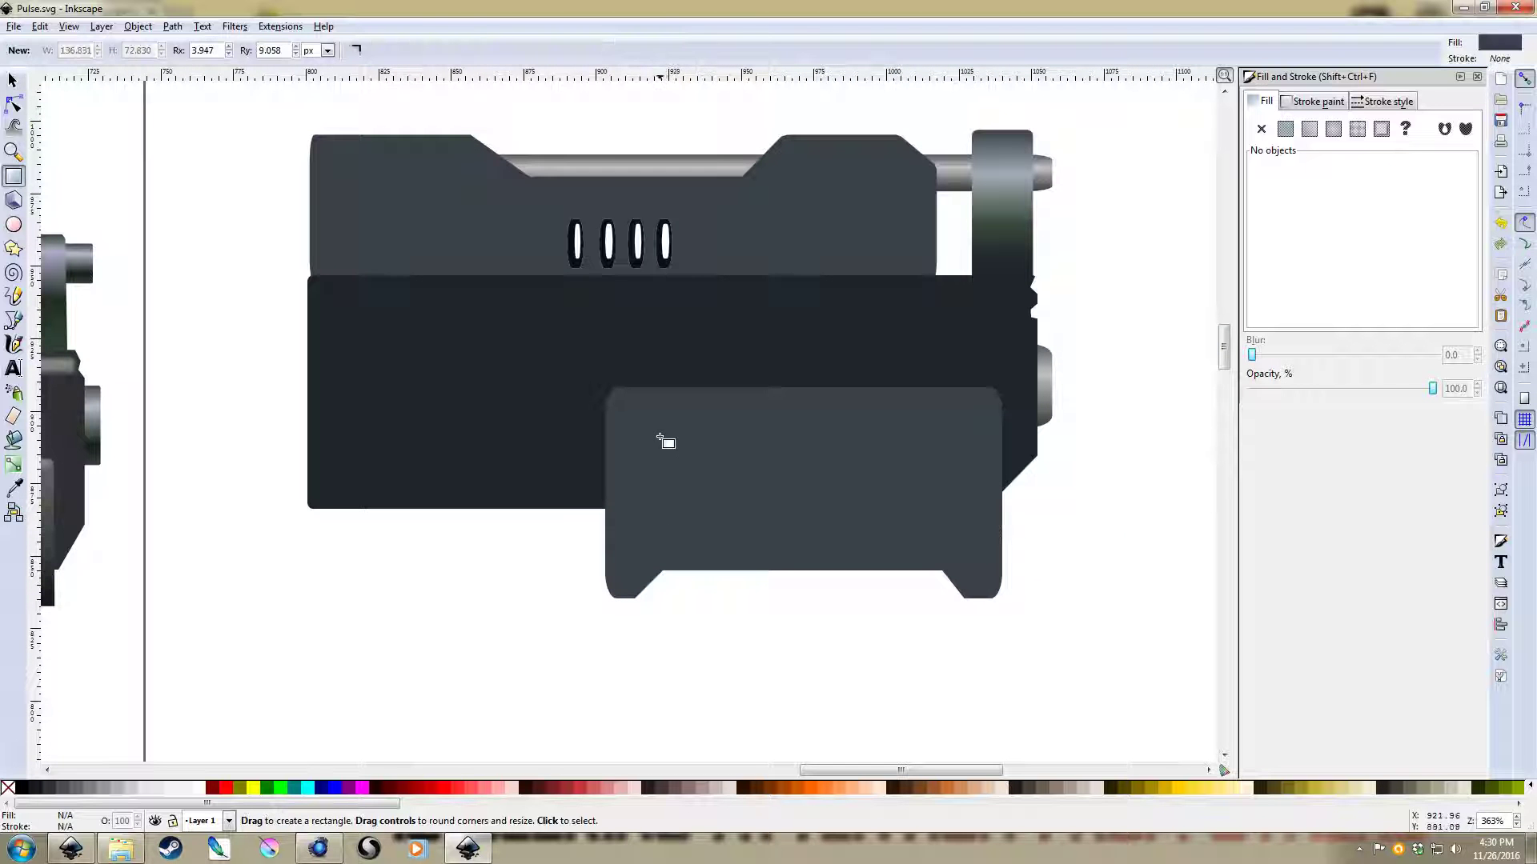
drag(660, 431, 683, 574)
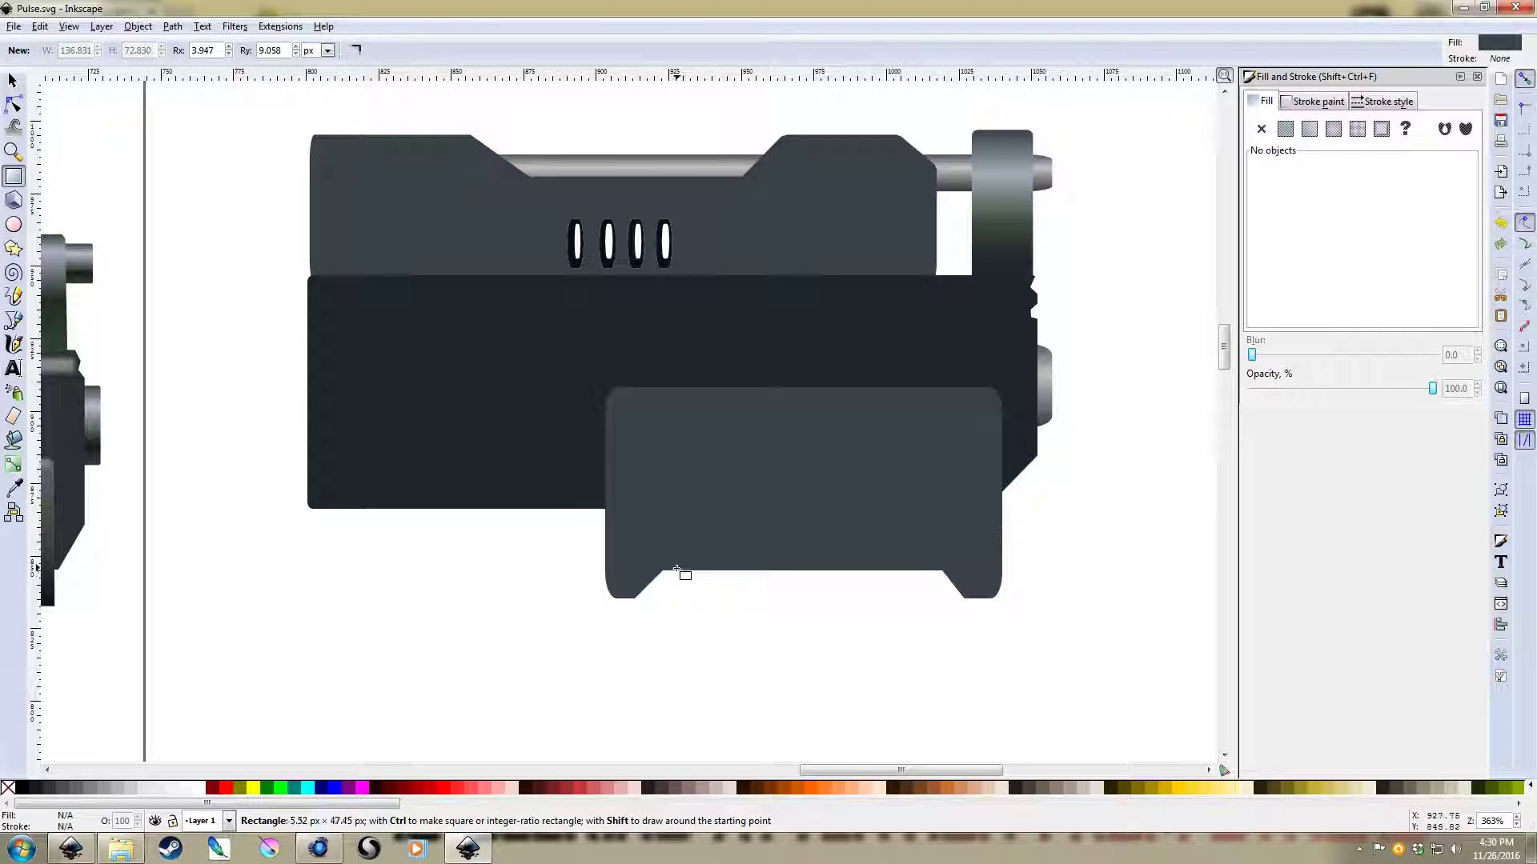
drag(676, 570, 674, 568)
click(1280, 234)
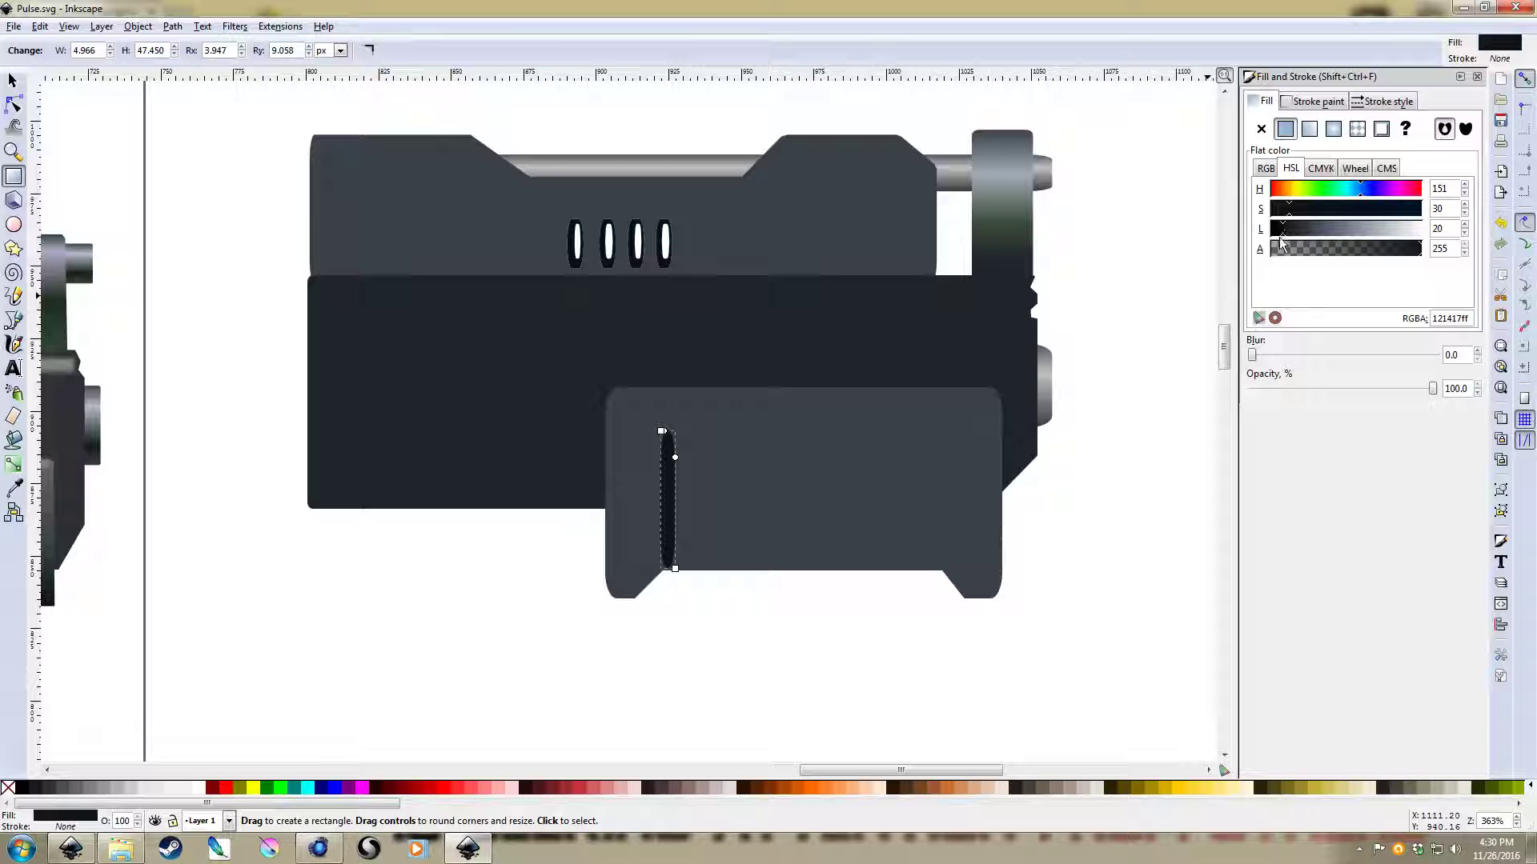
Narrow the bar to about 1.9 px wide and give it a linear gradient fill
key(s)
drag(681, 500, 674, 499)
ctrl+scroll(752, 617, up, 2)
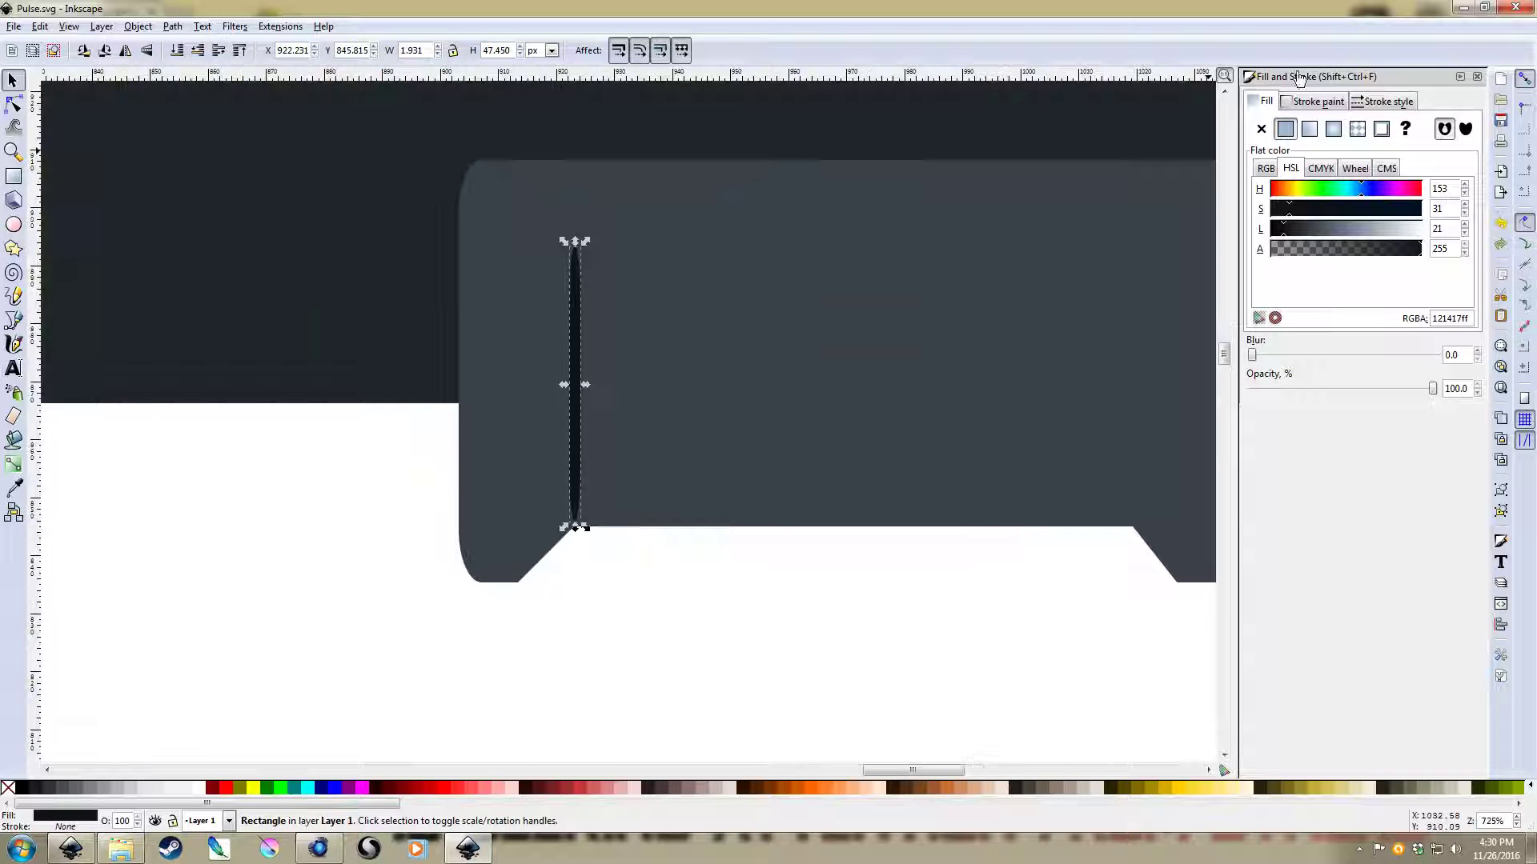
click(1309, 129)
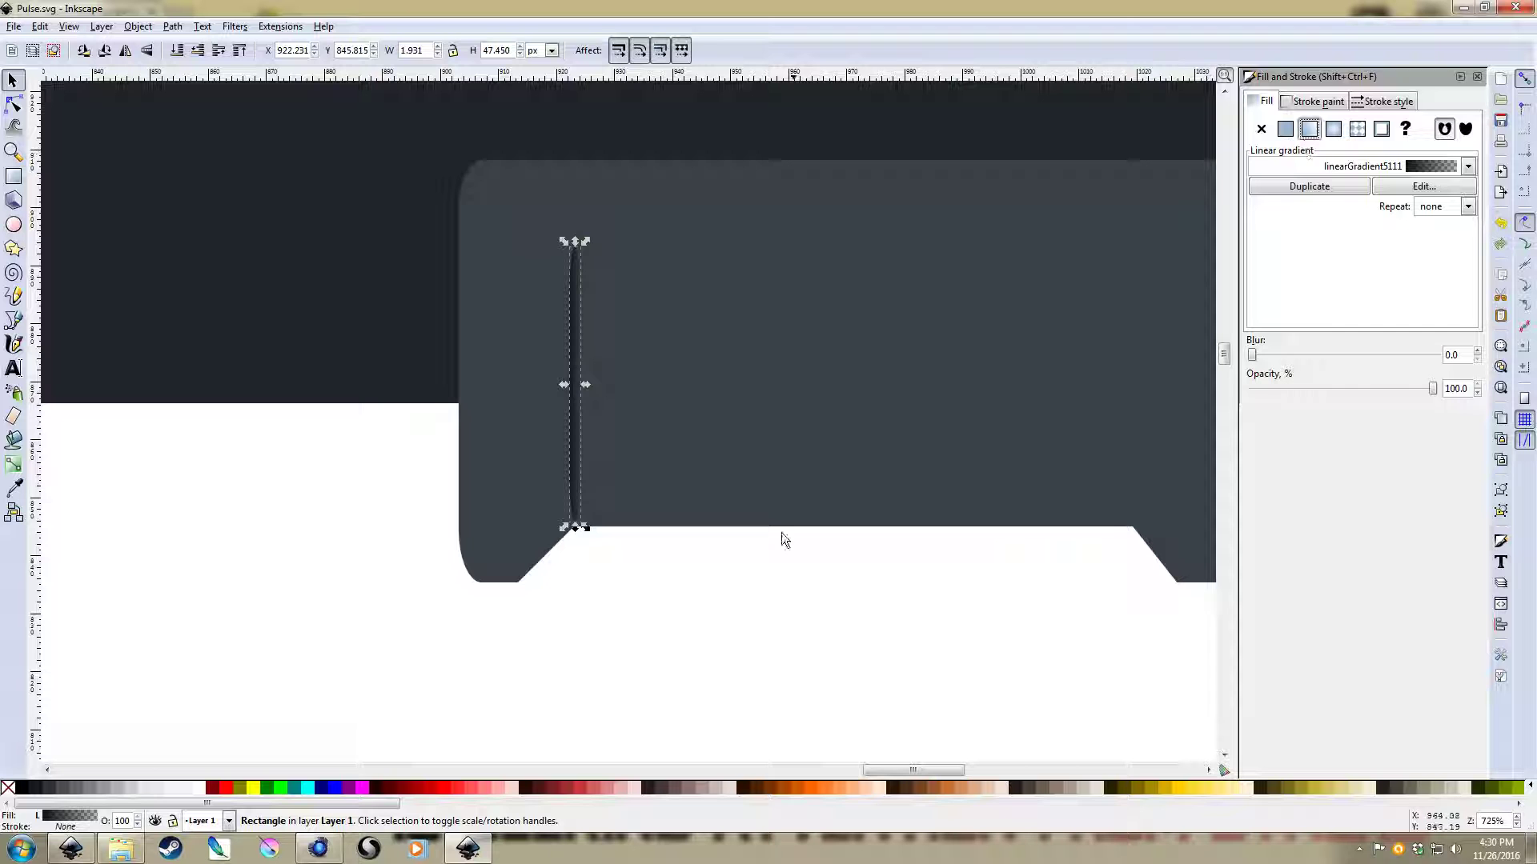
click(672, 591)
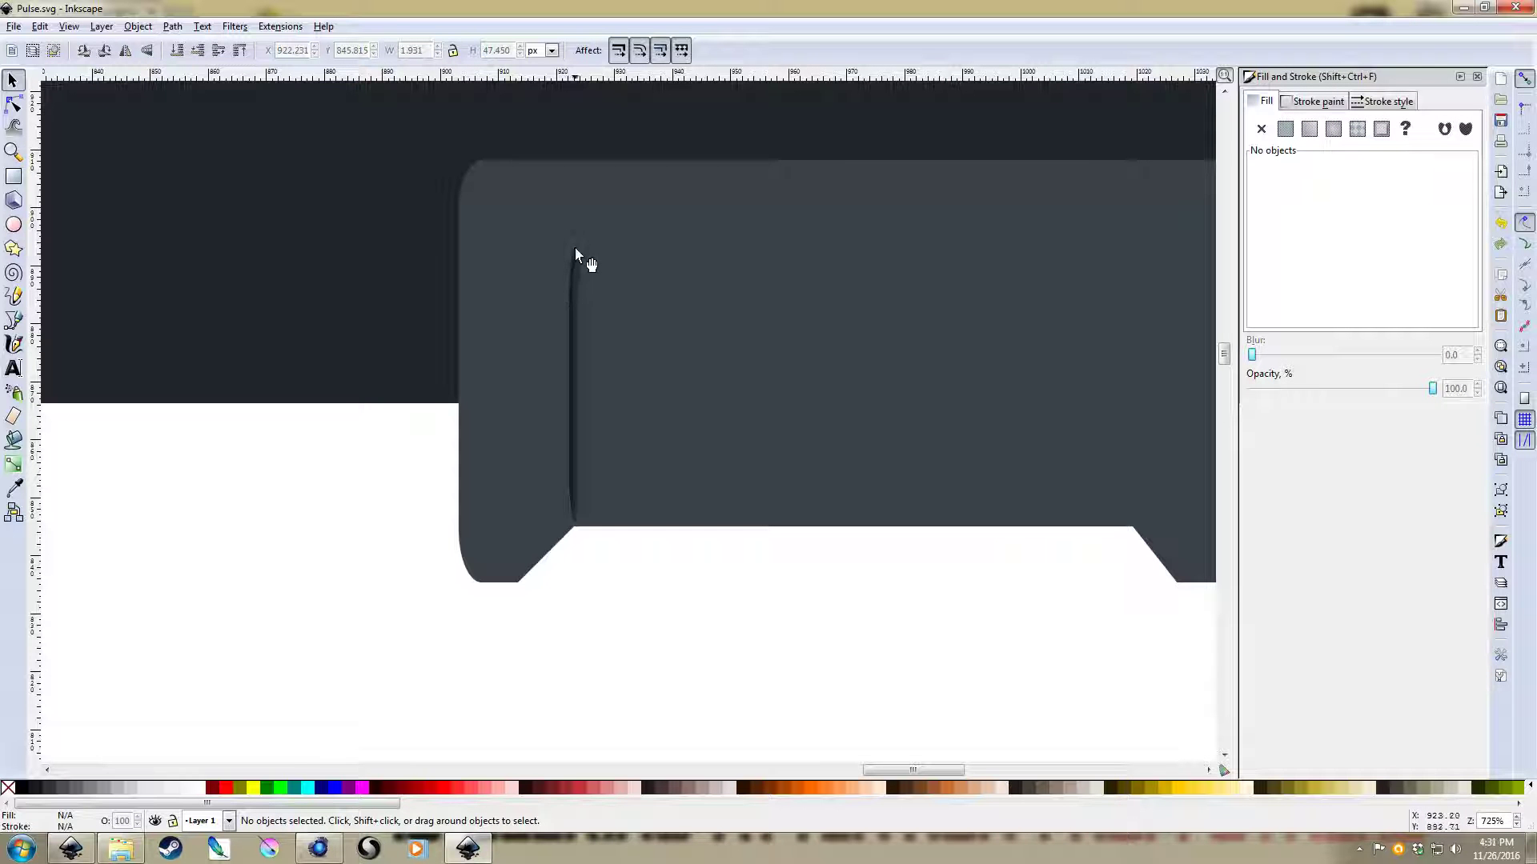
Nudge the groove slightly right and give it a pale, slightly greenish grey flat fill
ctrl+scroll(606, 528, down, 5)
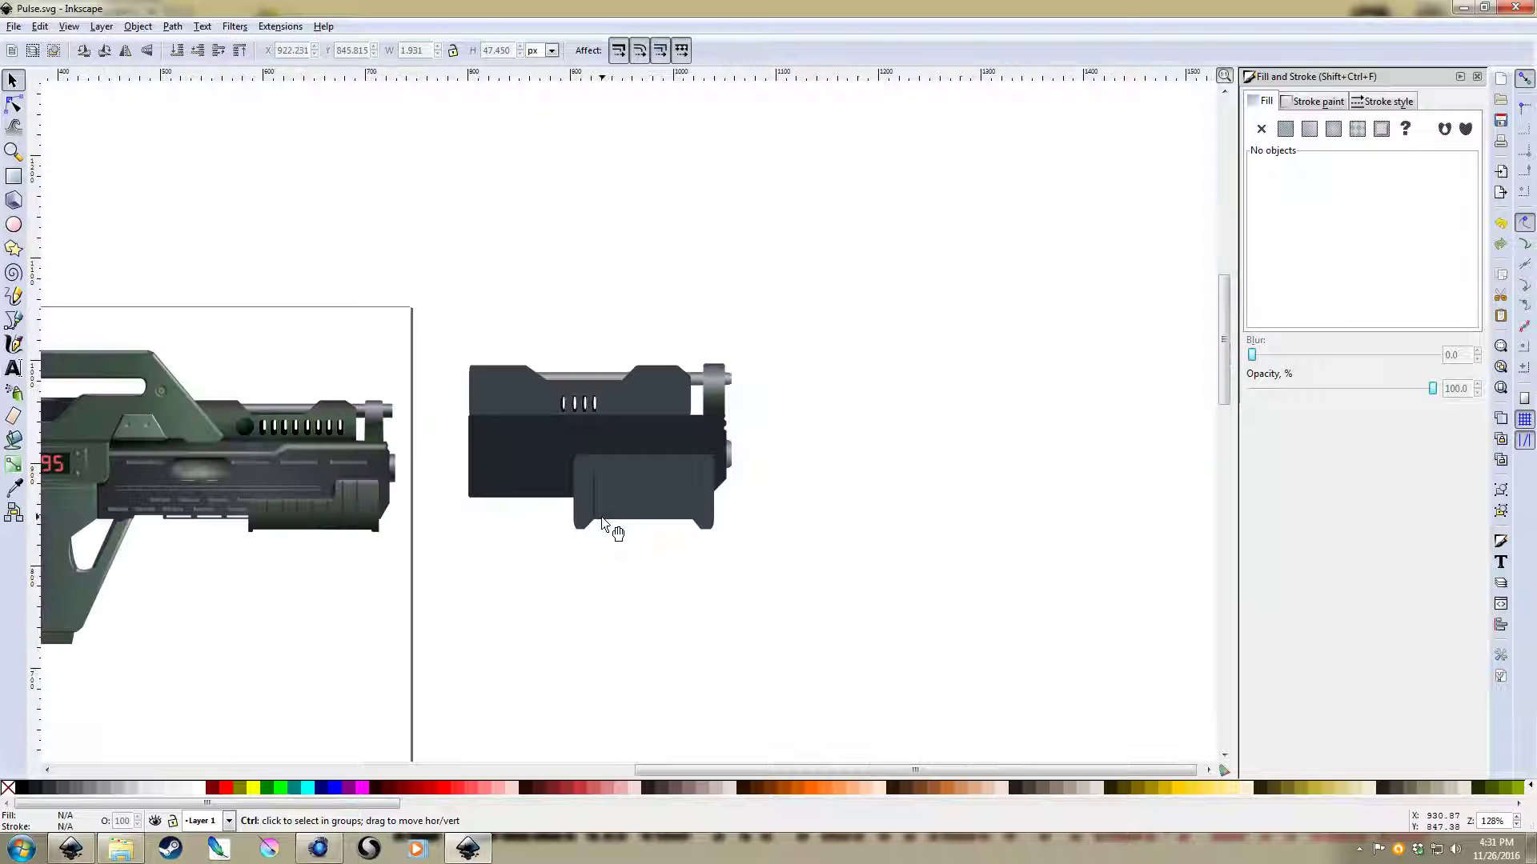
drag(603, 519, 719, 464)
ctrl+scroll(694, 502, up, 3)
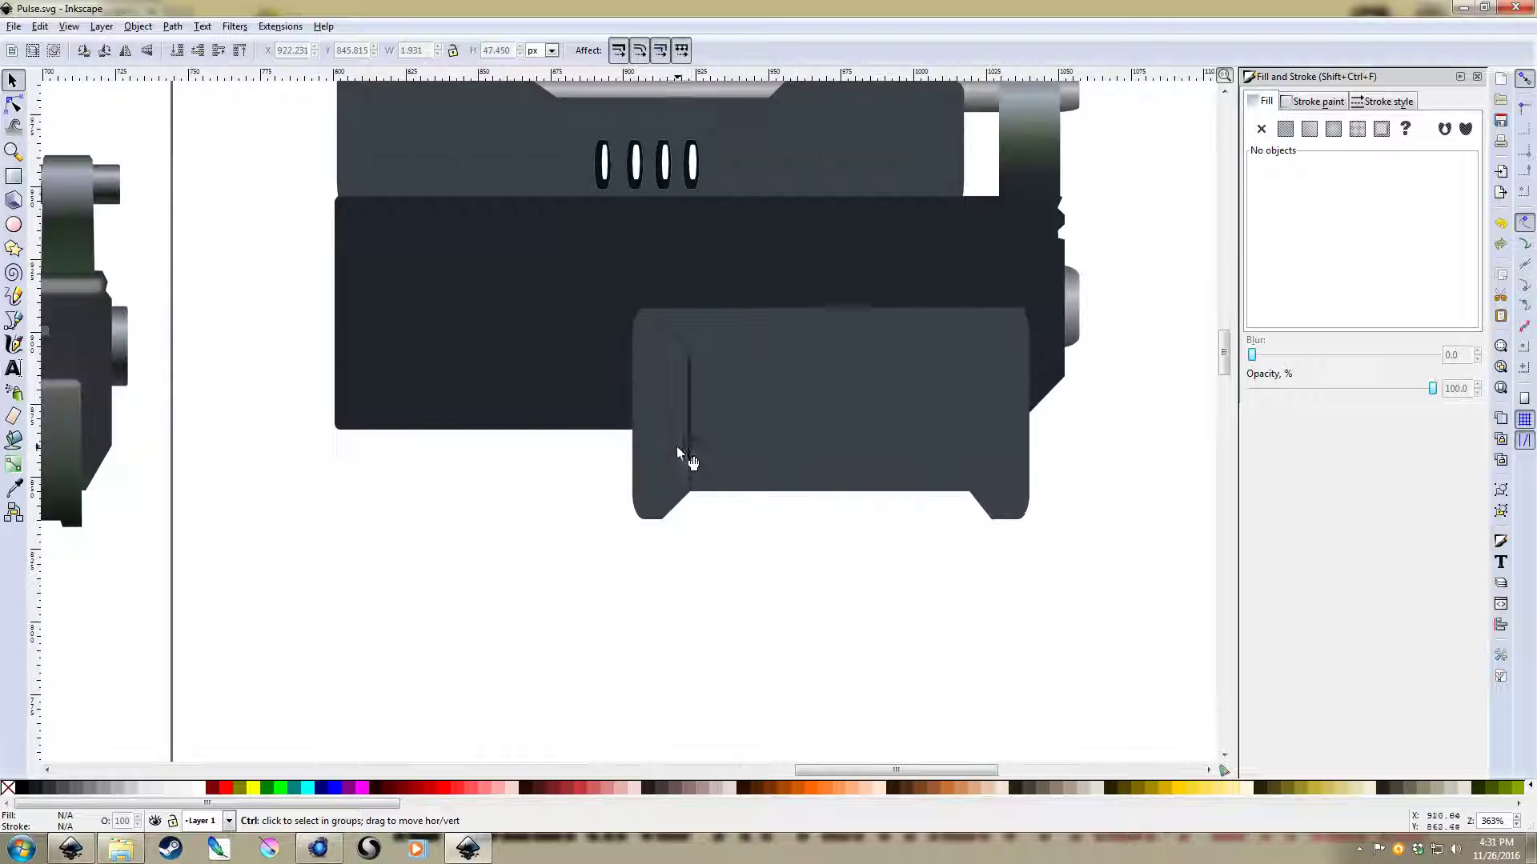
ctrl+scroll(683, 446, up, 2)
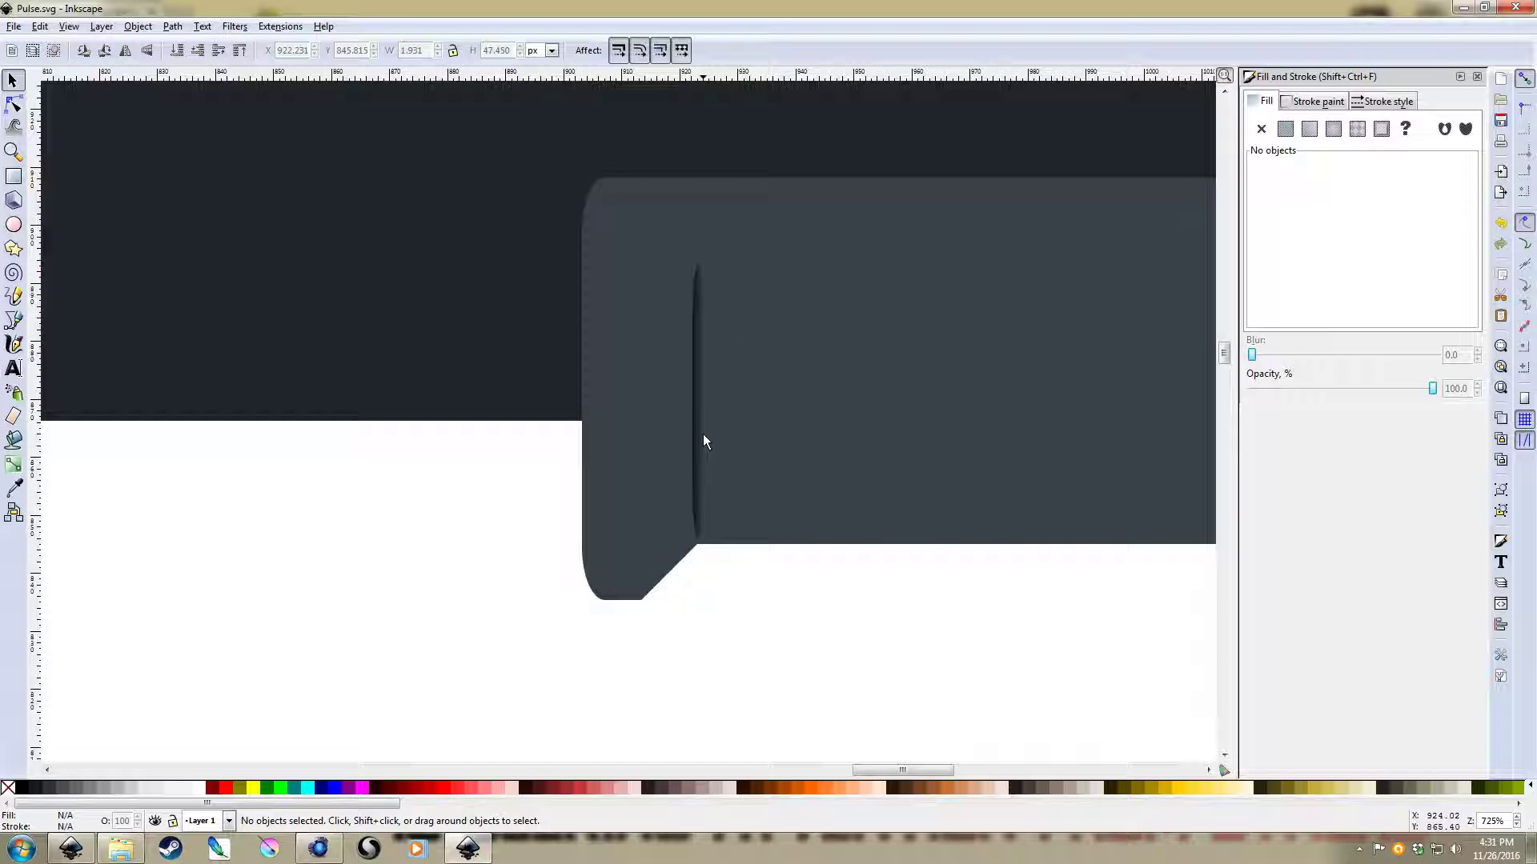
ctrl+scroll(704, 464, down, 5)
drag(709, 462, 811, 463)
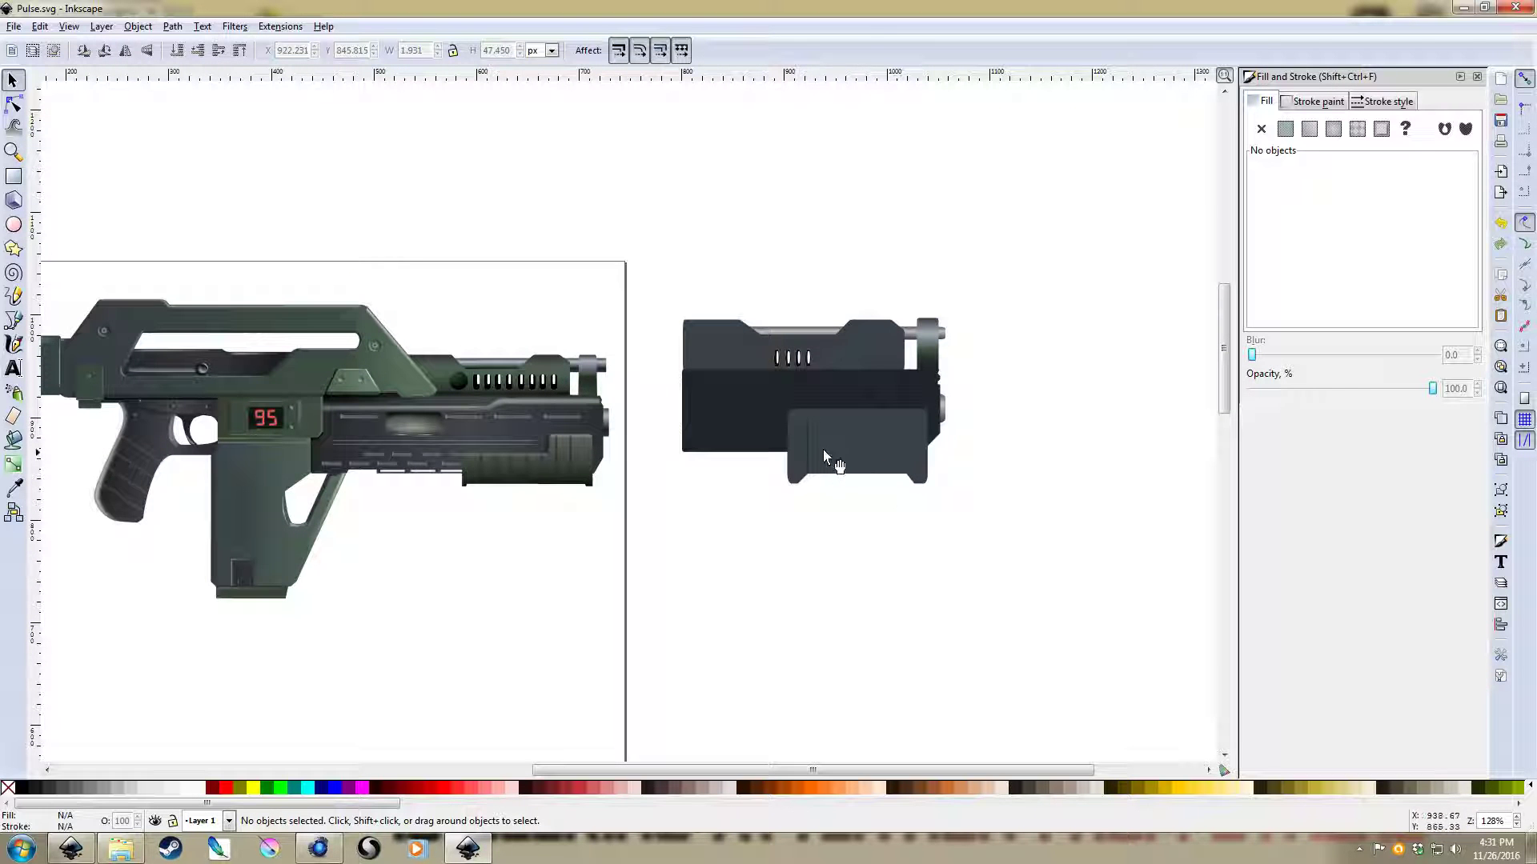
ctrl+scroll(819, 501, up, 3)
ctrl+scroll(831, 480, up, 2)
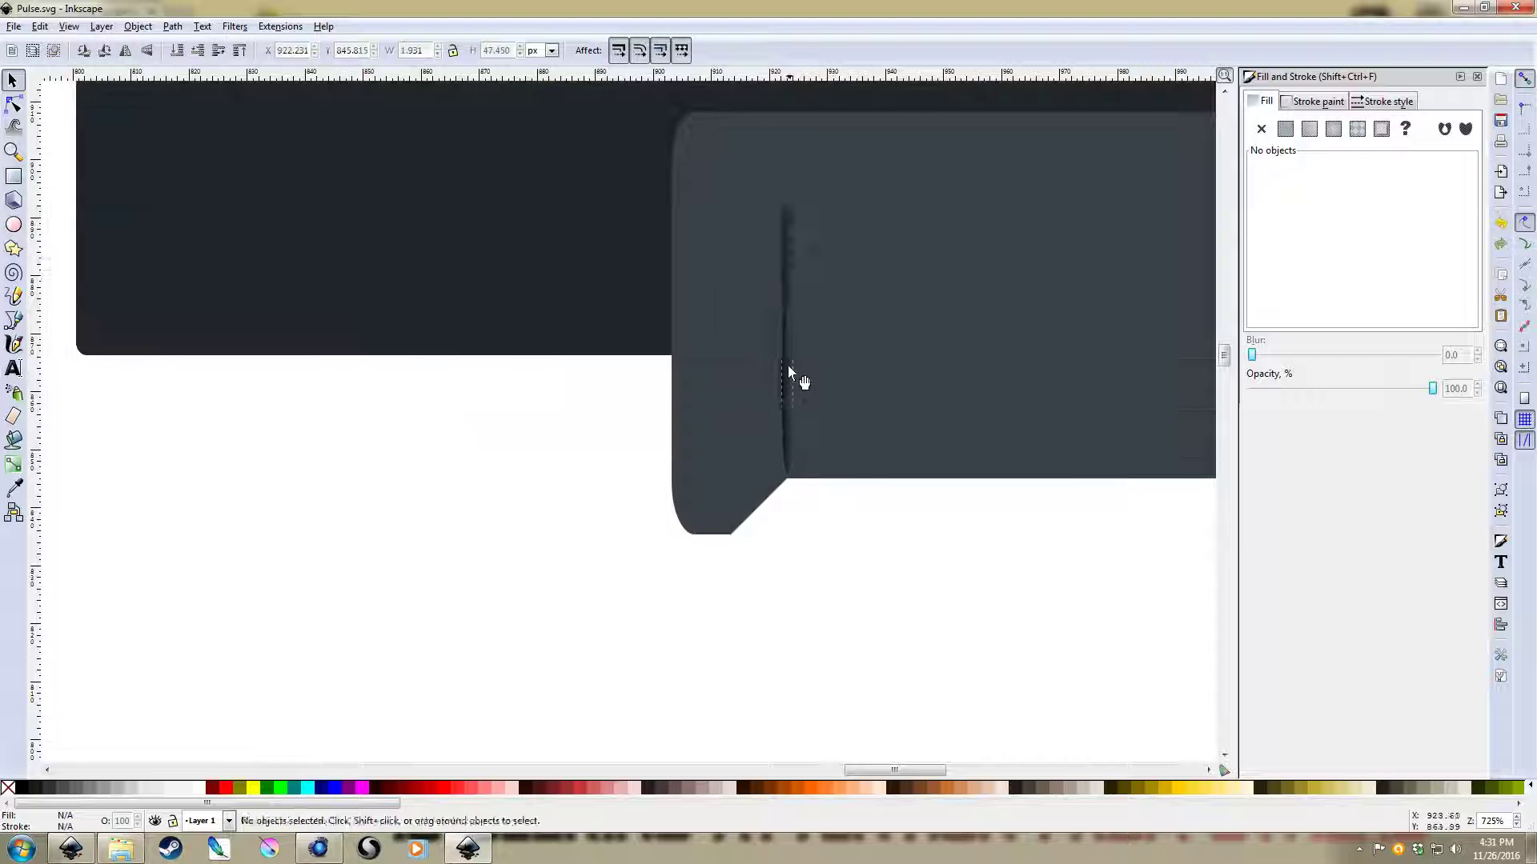
click(789, 365)
drag(789, 357, 797, 357)
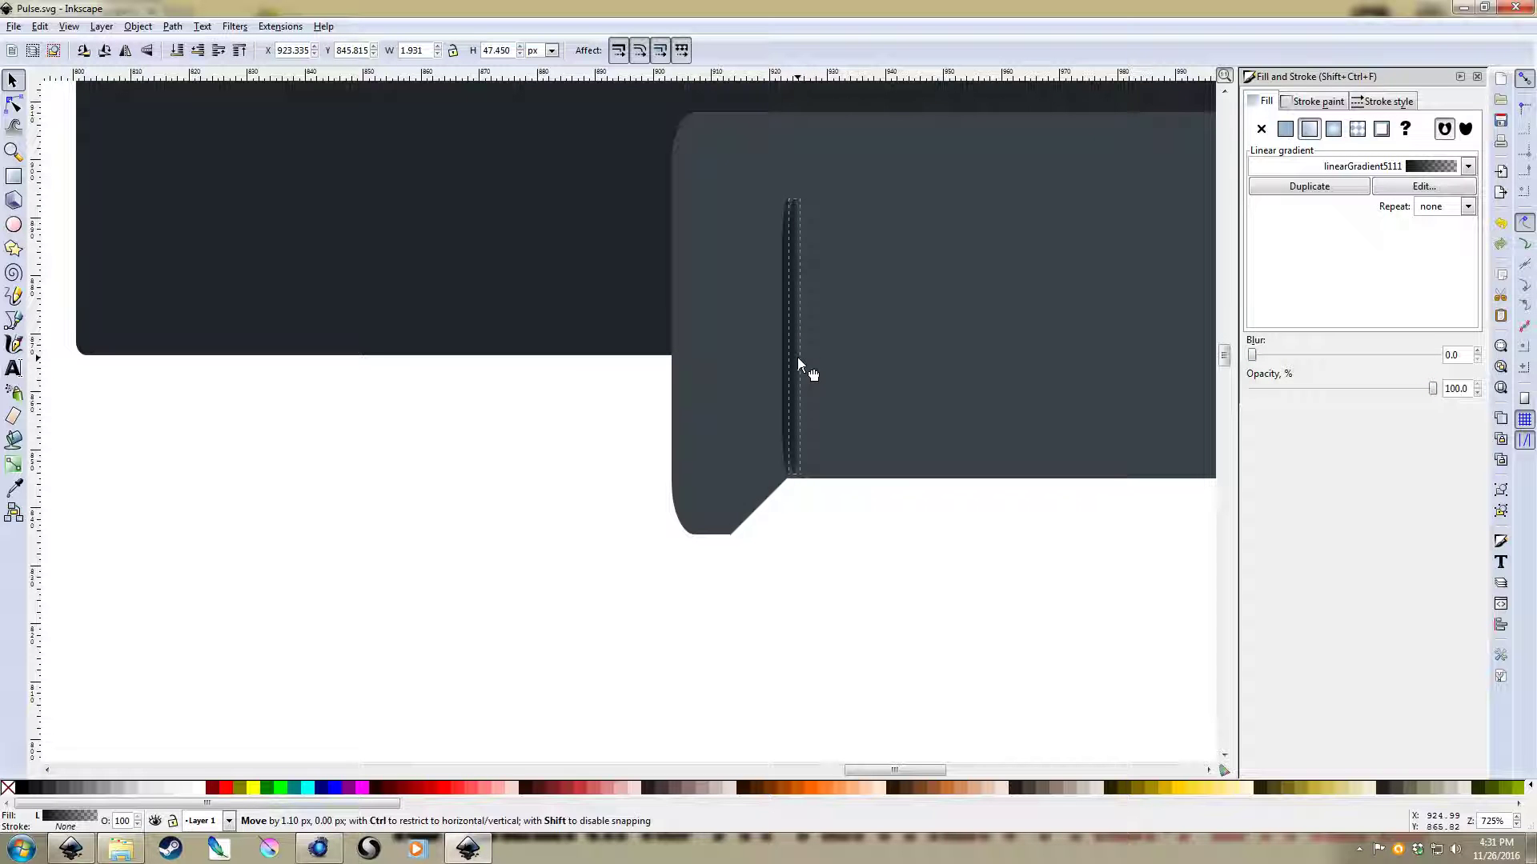
click(1286, 128)
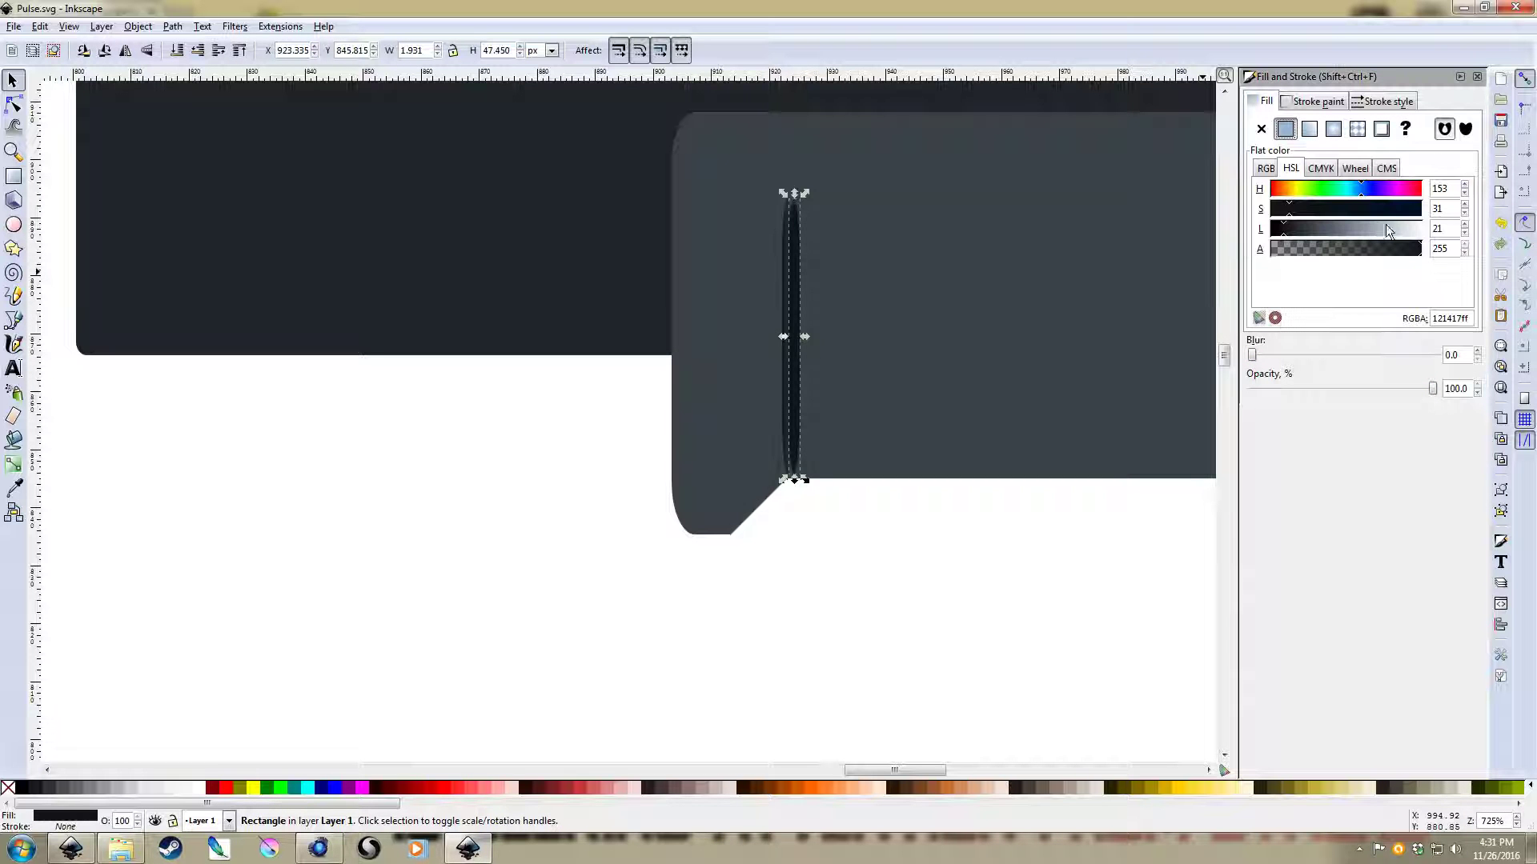
click(1396, 231)
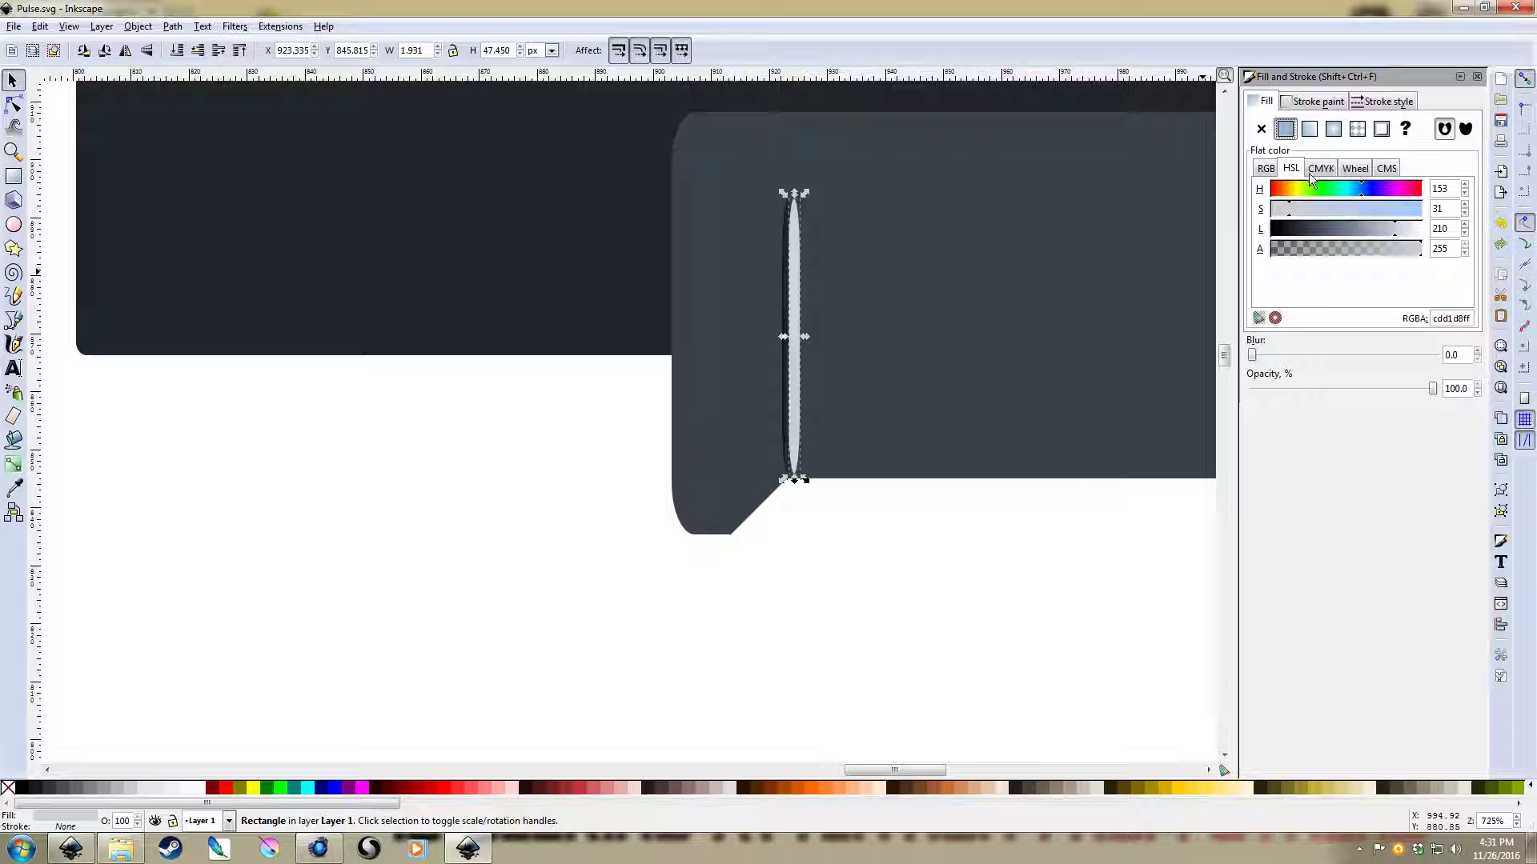
click(1322, 190)
Switch the groove back to a linear gradient, mirror it horizontally and shift it slightly left
click(1309, 129)
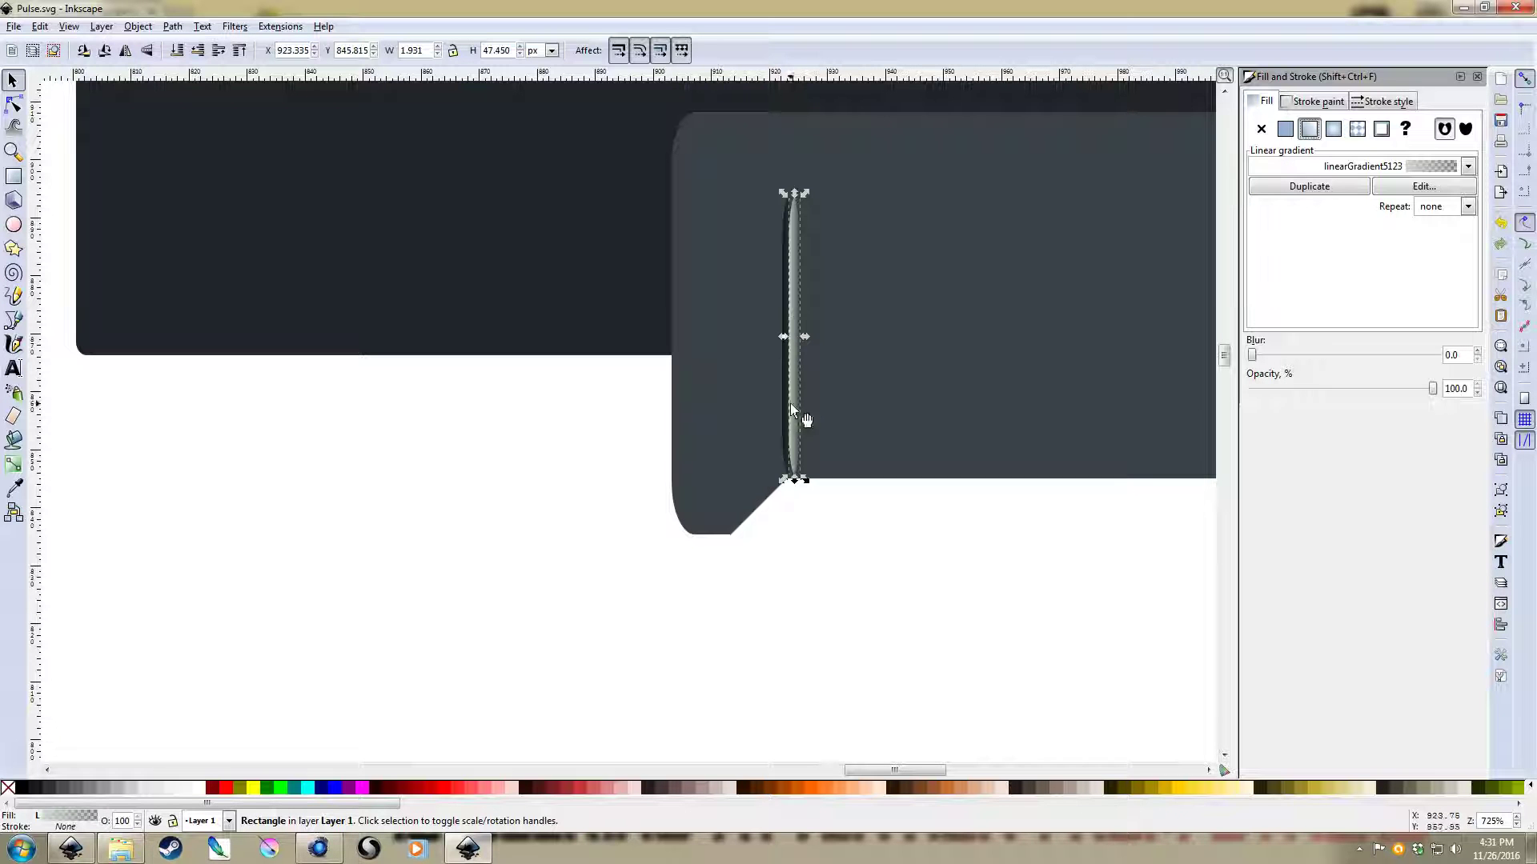
click(125, 51)
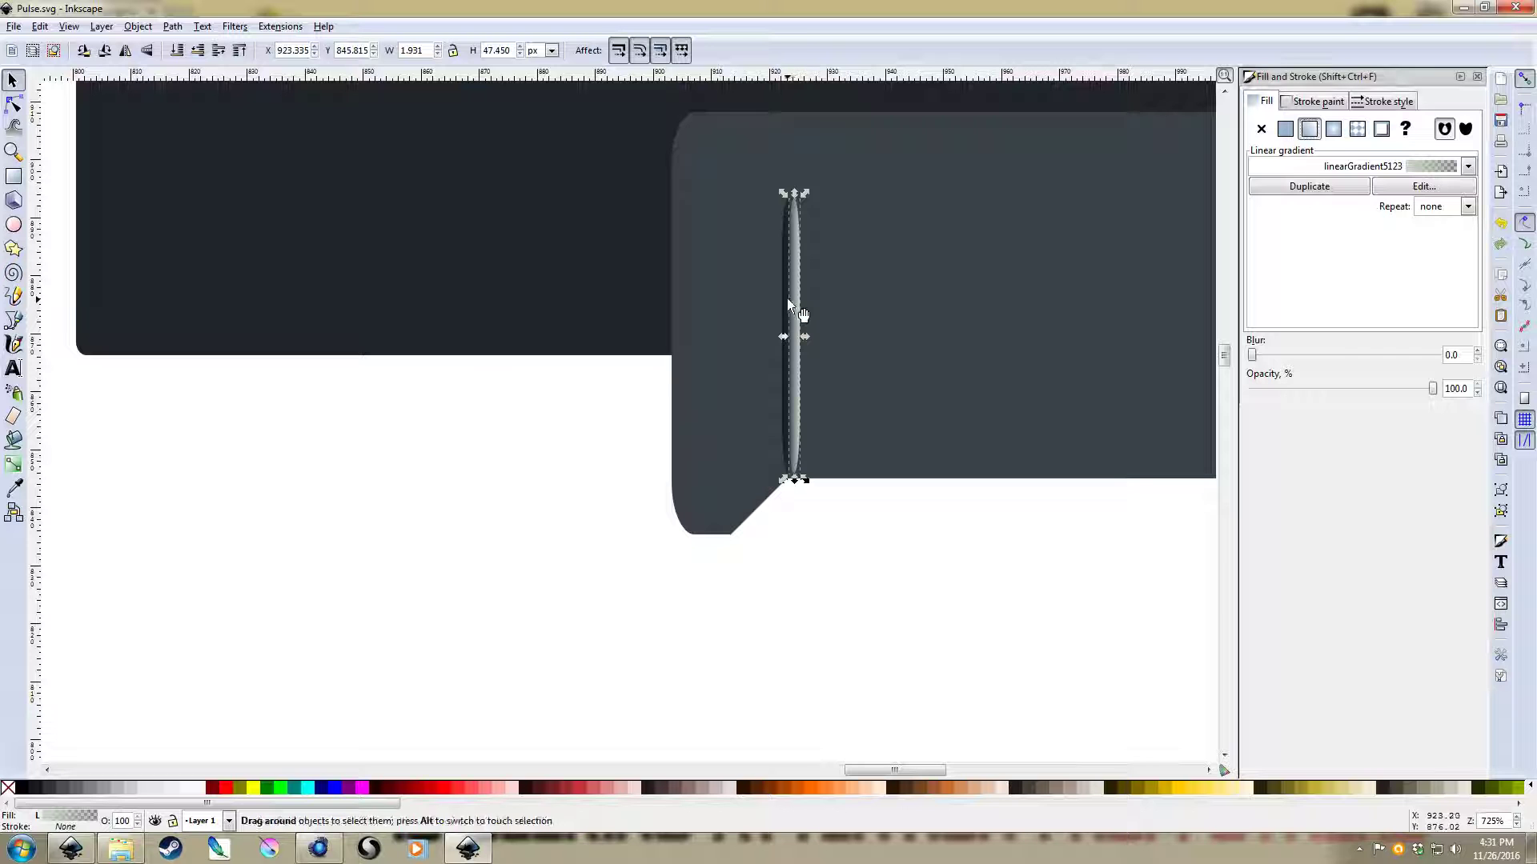
drag(798, 304, 799, 315)
click(889, 609)
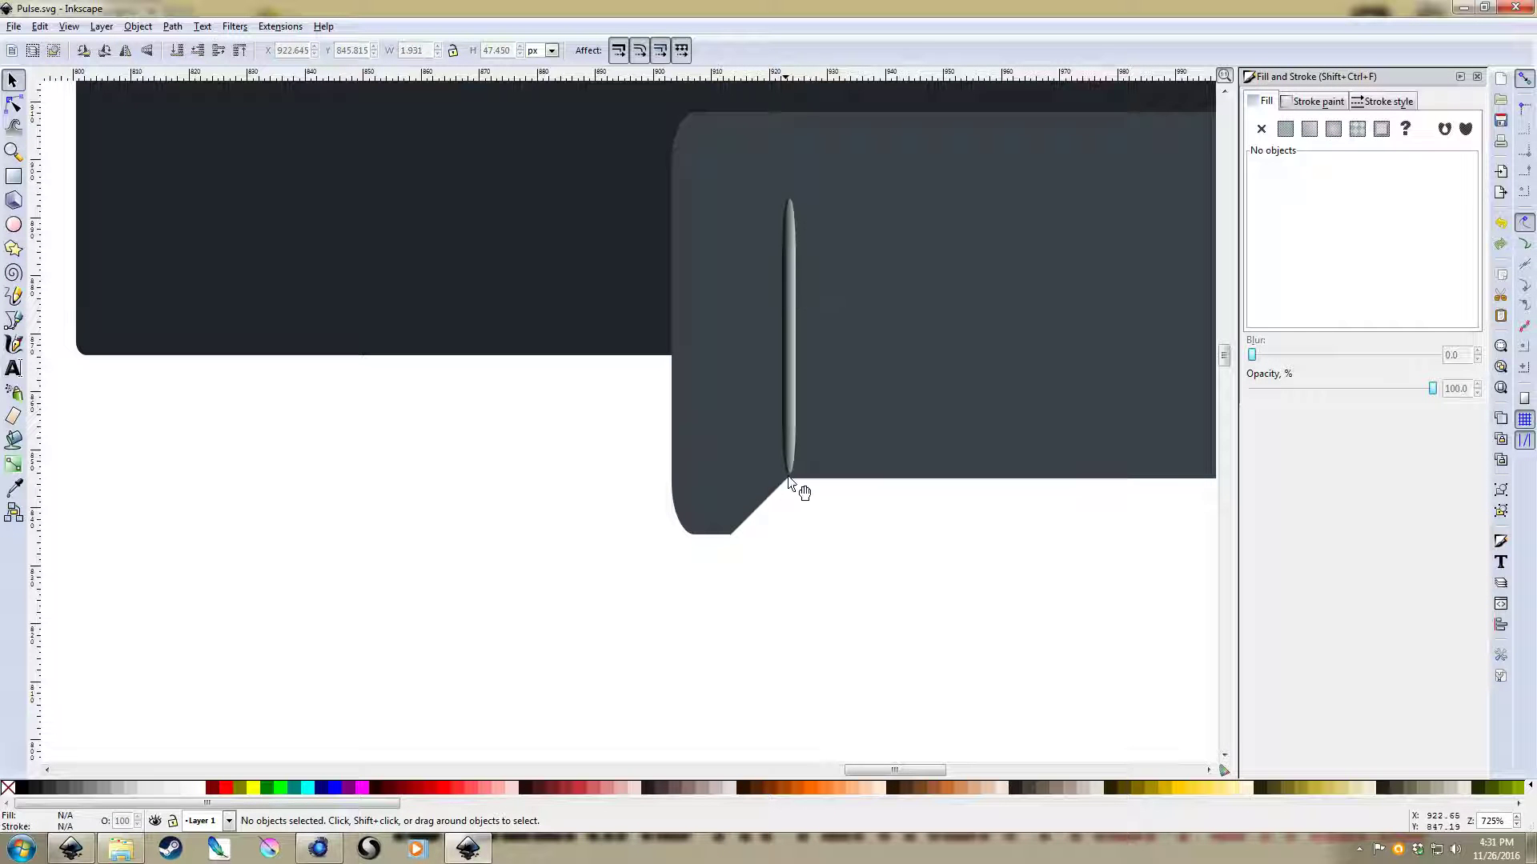
Lower the groove's opacity to about 49%
click(789, 313)
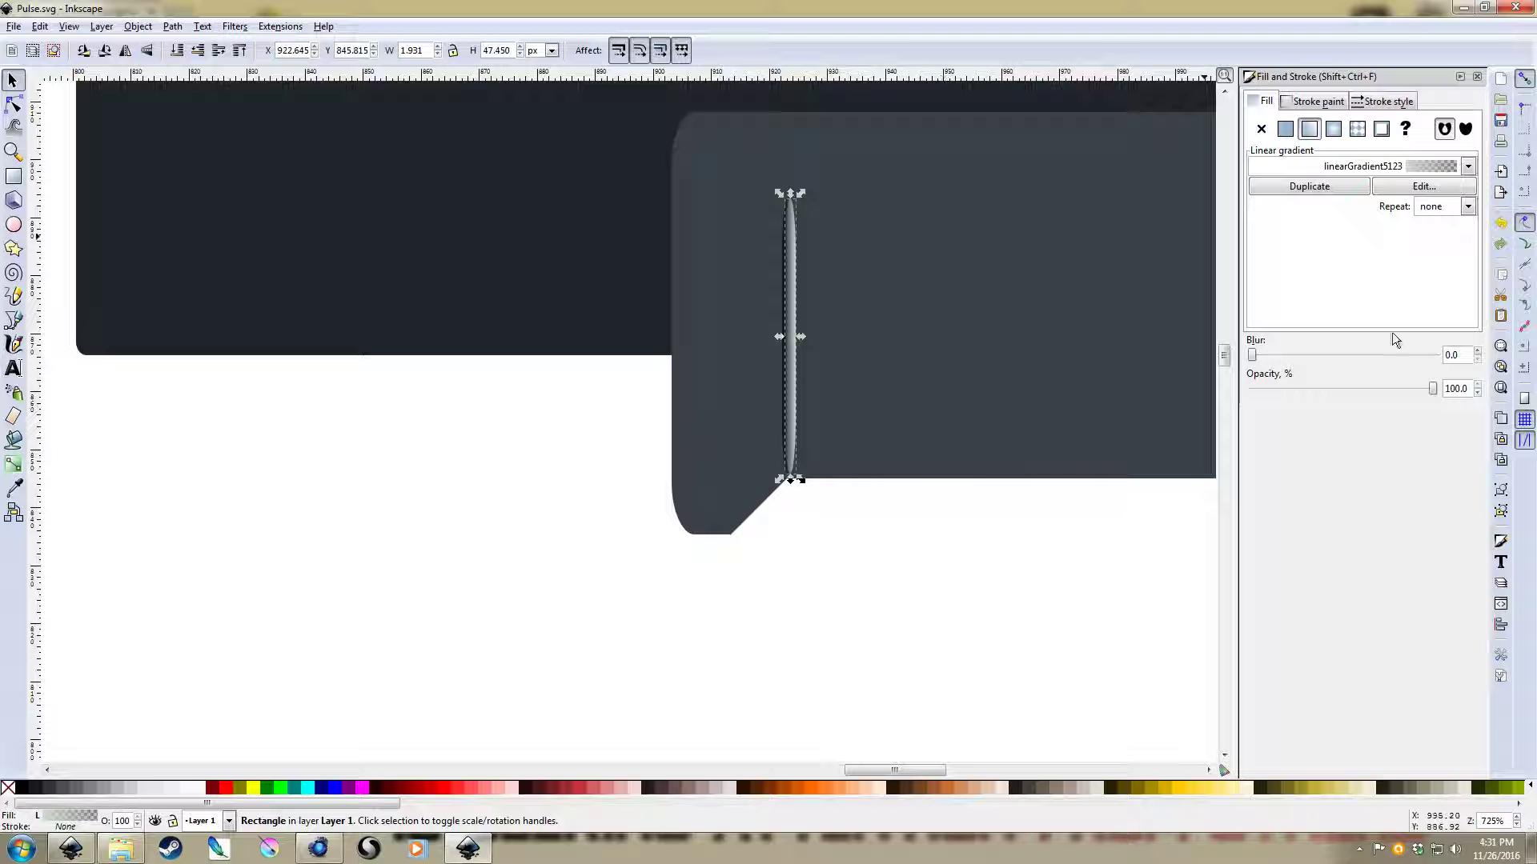
drag(1433, 388, 1344, 392)
click(919, 516)
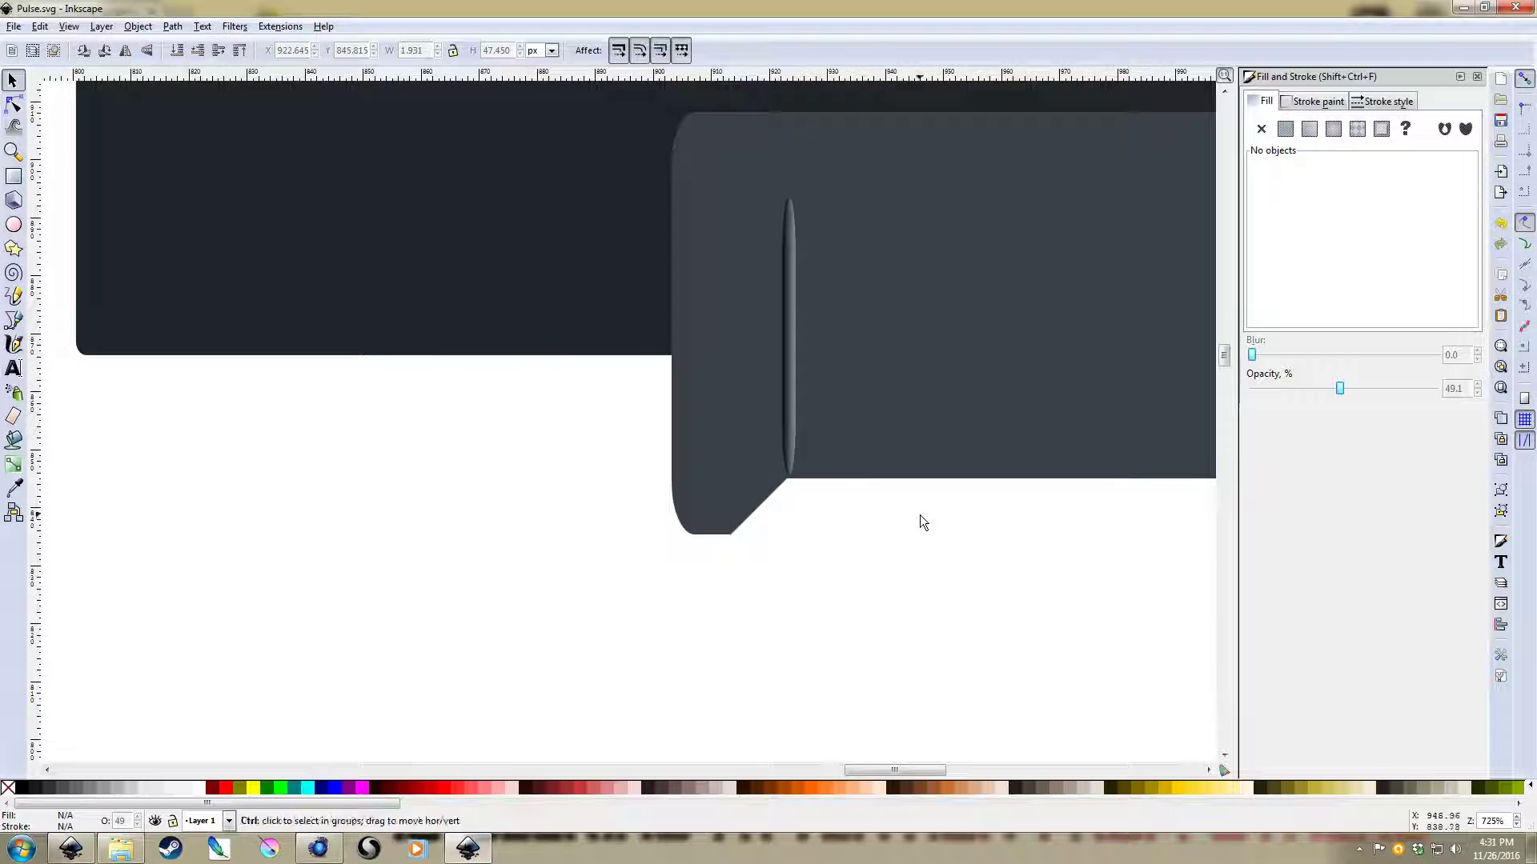
scroll(927, 572, down, 3)
drag(932, 585, 844, 420)
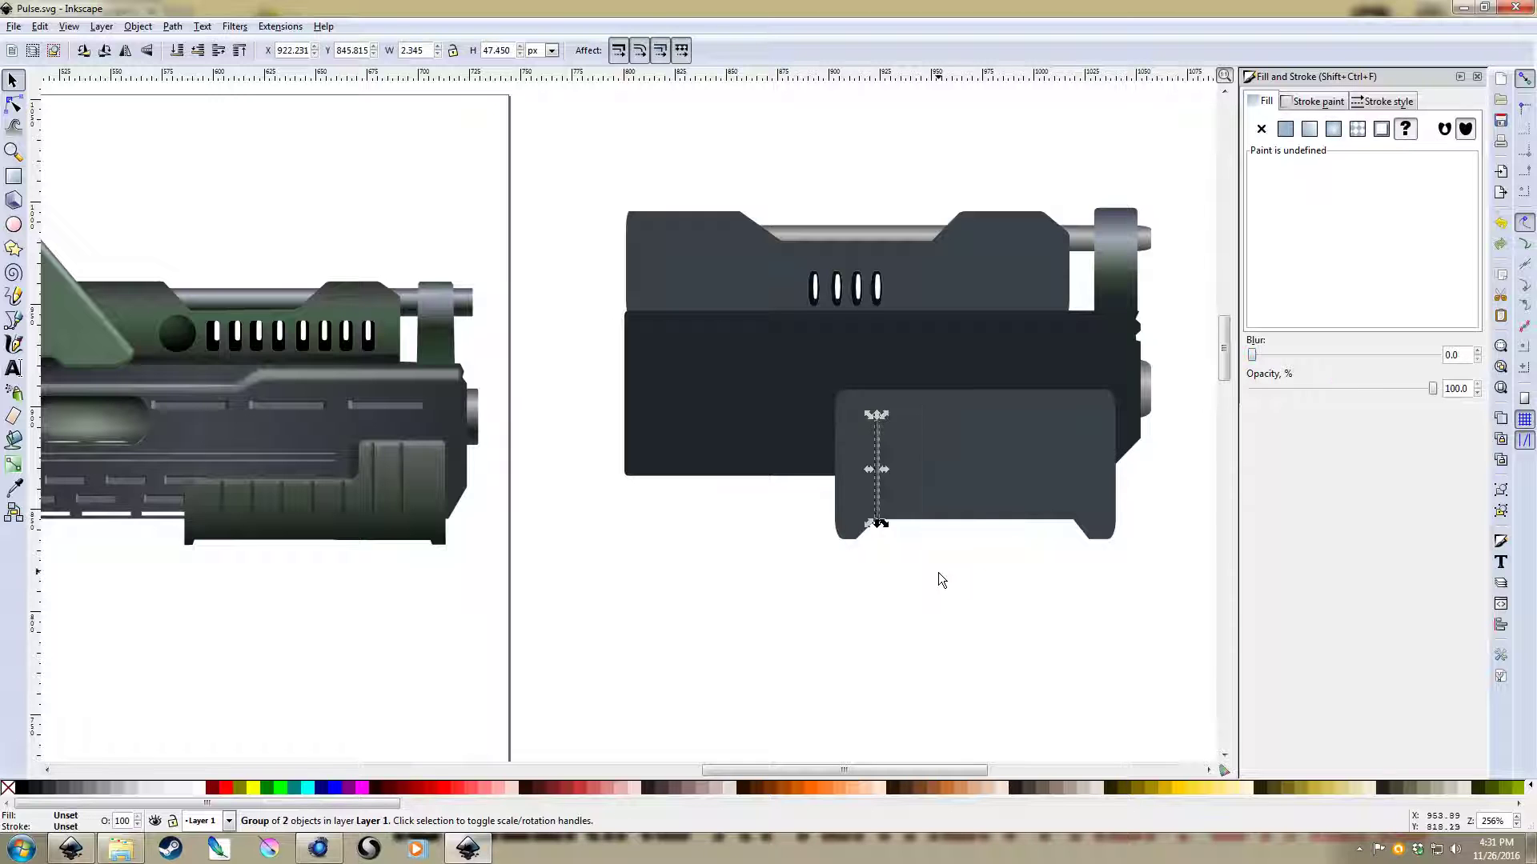
Duplicate the groove into a row of six evenly spaced copies across the grip
scroll(935, 568, up, 2)
key(ctrl+d)
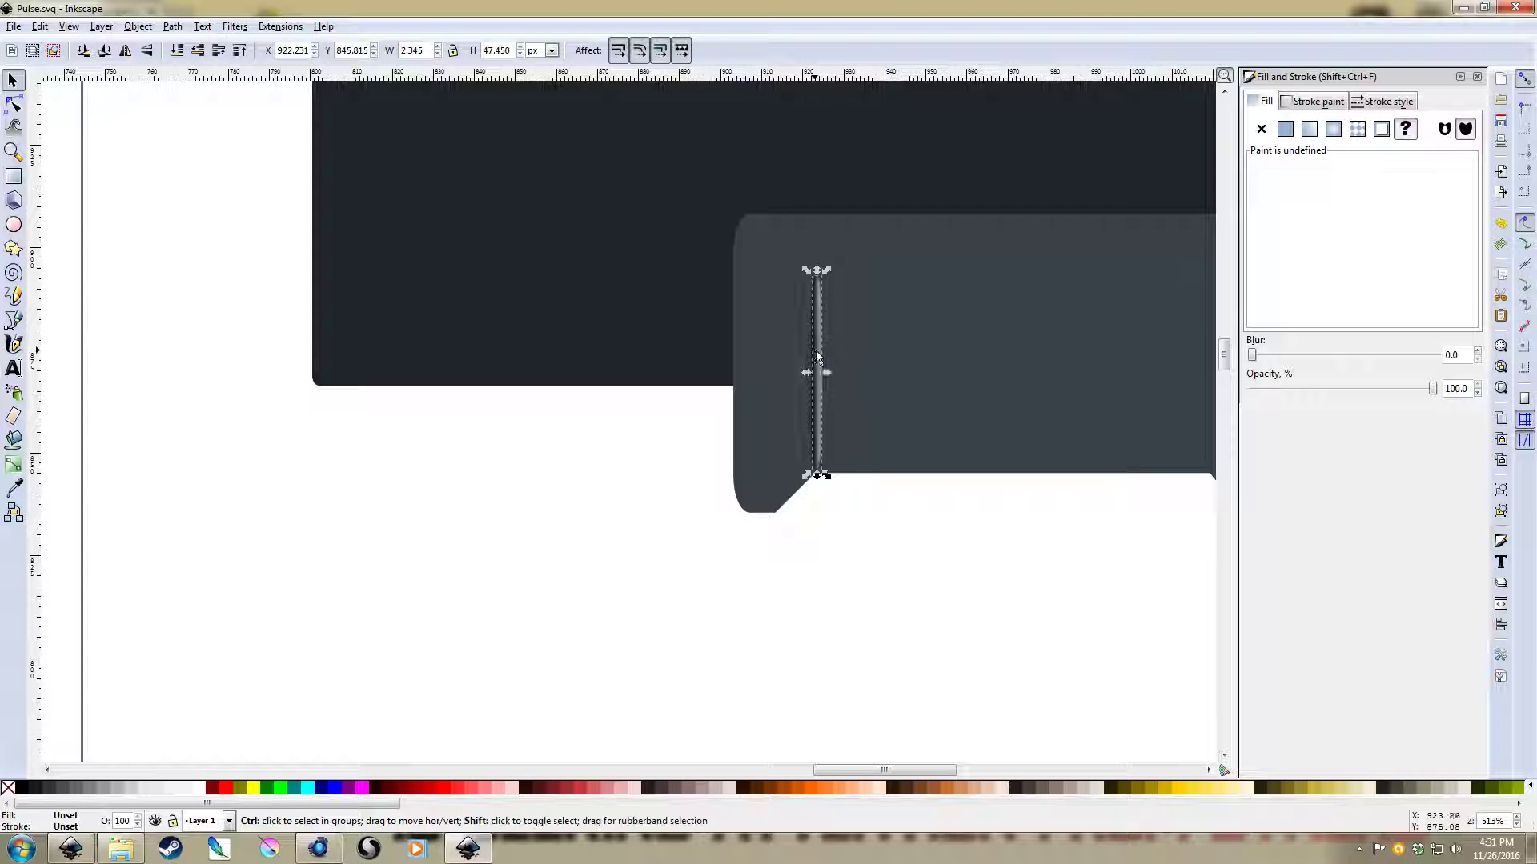
drag(815, 352, 1116, 352)
key(ctrl+d)
key(ctrl+d)
key(ctrl+d)
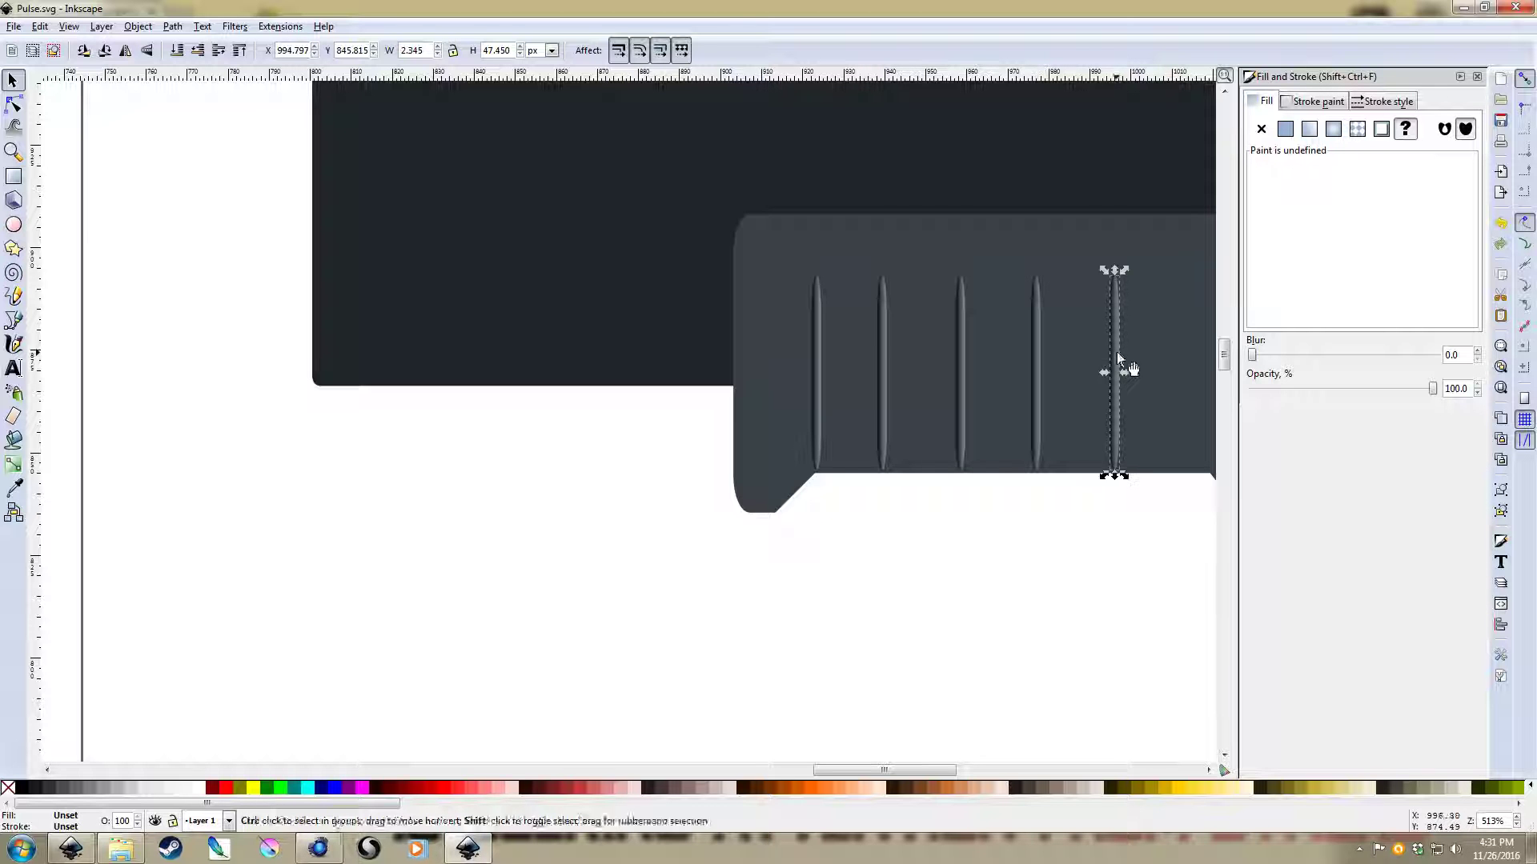
drag(1163, 606, 967, 587)
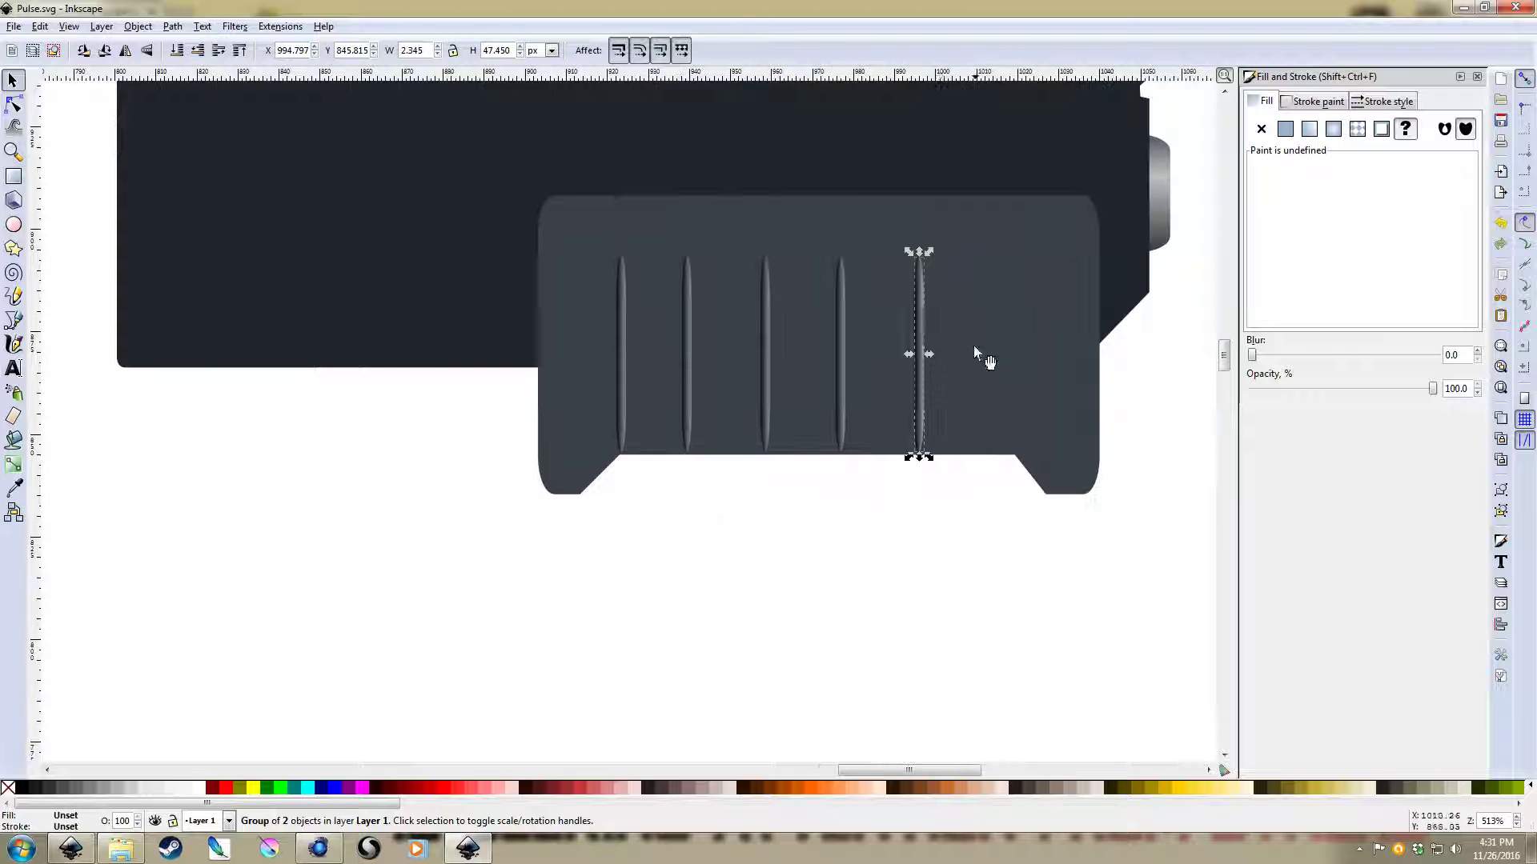
drag(926, 331, 991, 324)
key(ctrl+z)
click(929, 325)
key(ctrl+d)
click(915, 570)
scroll(921, 565, down, 4)
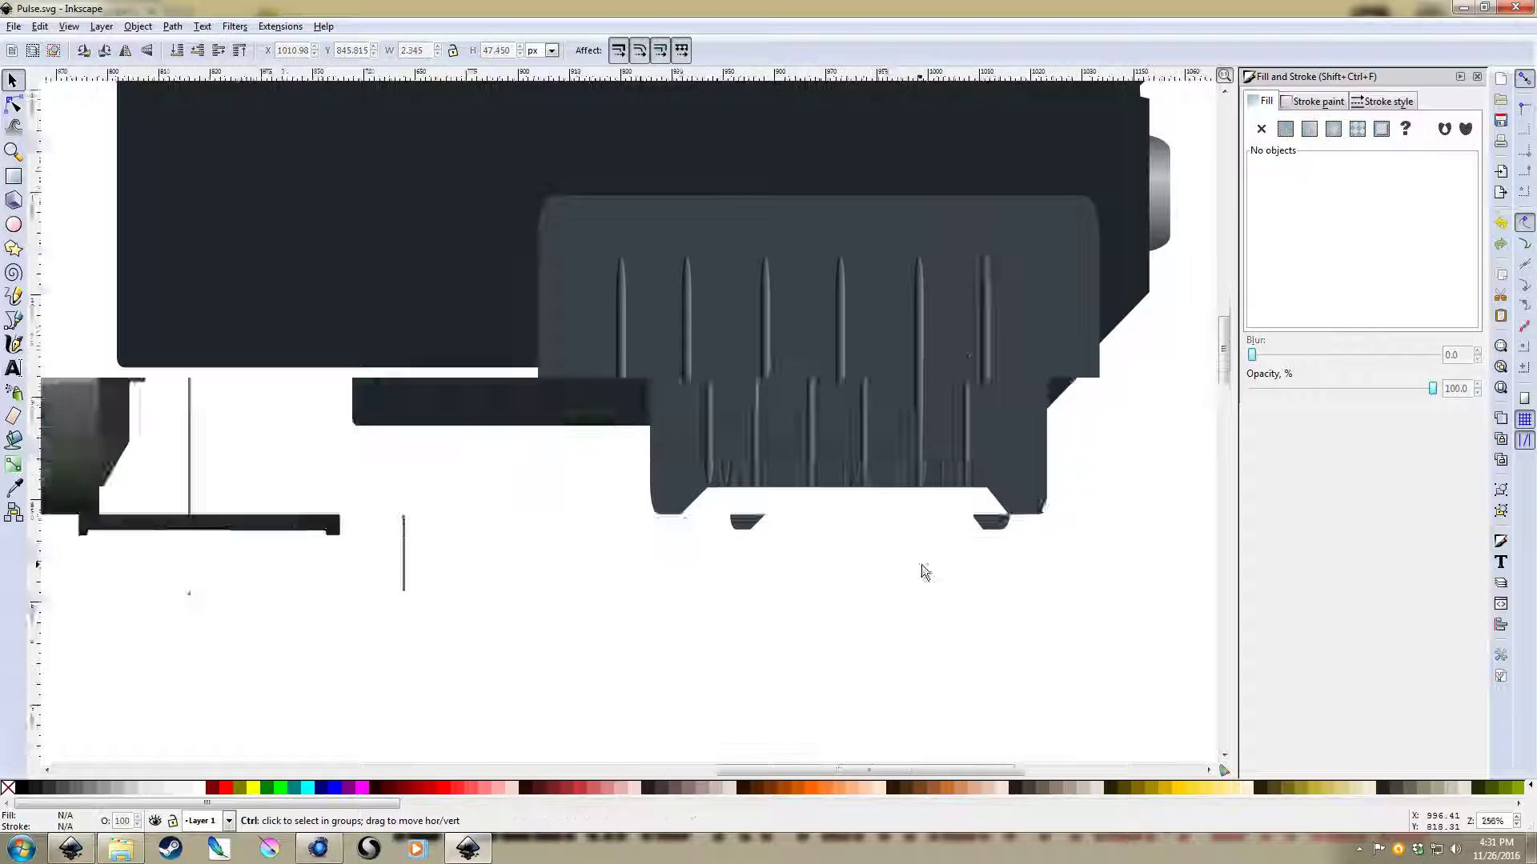
scroll(1039, 477, up, 3)
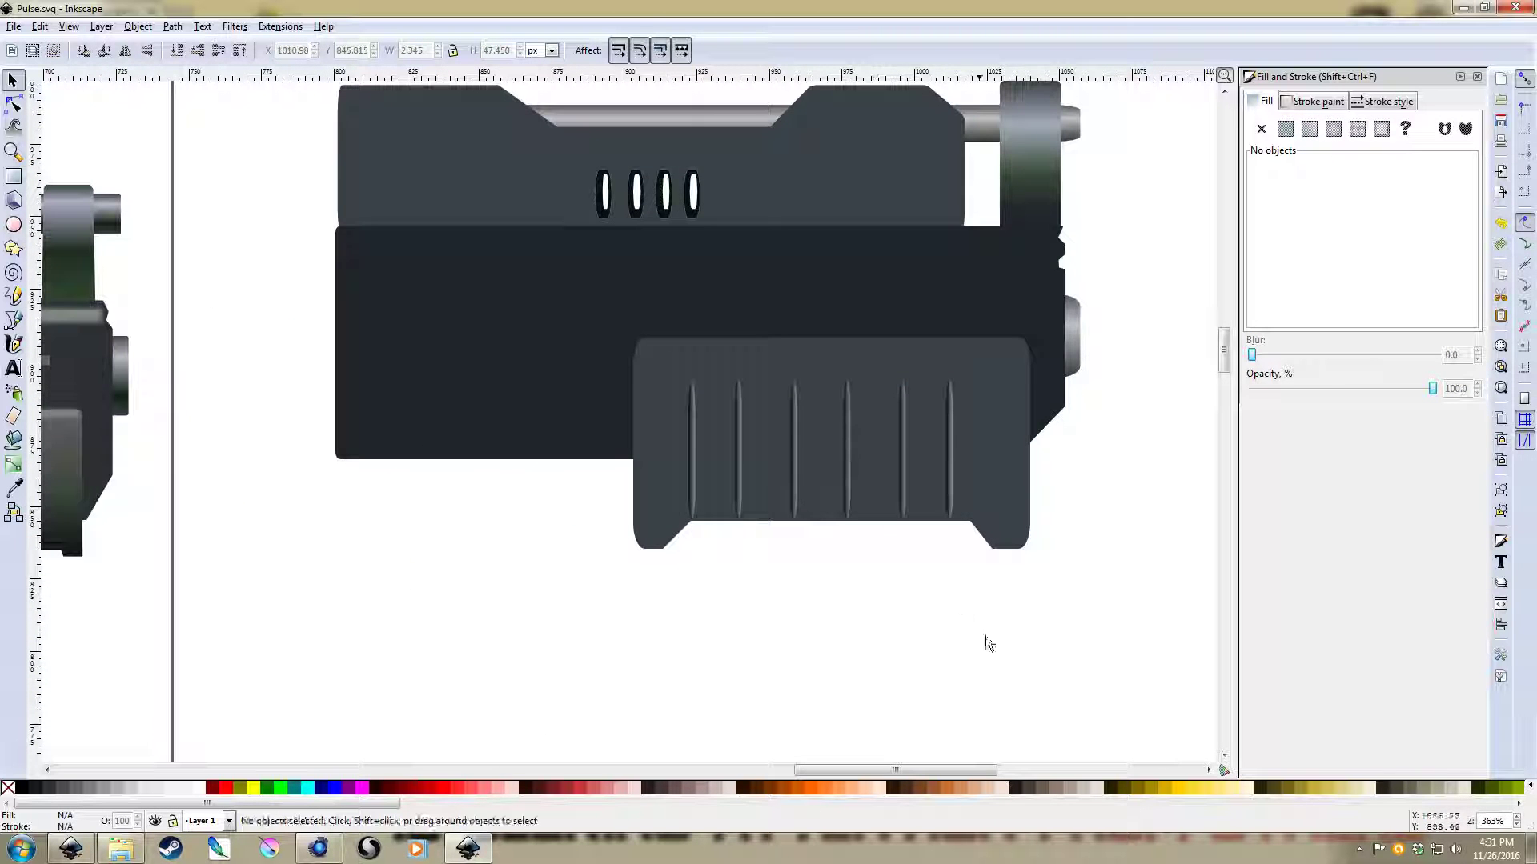
Set all six grooves to 42.5% opacity together
drag(1054, 646, 609, 376)
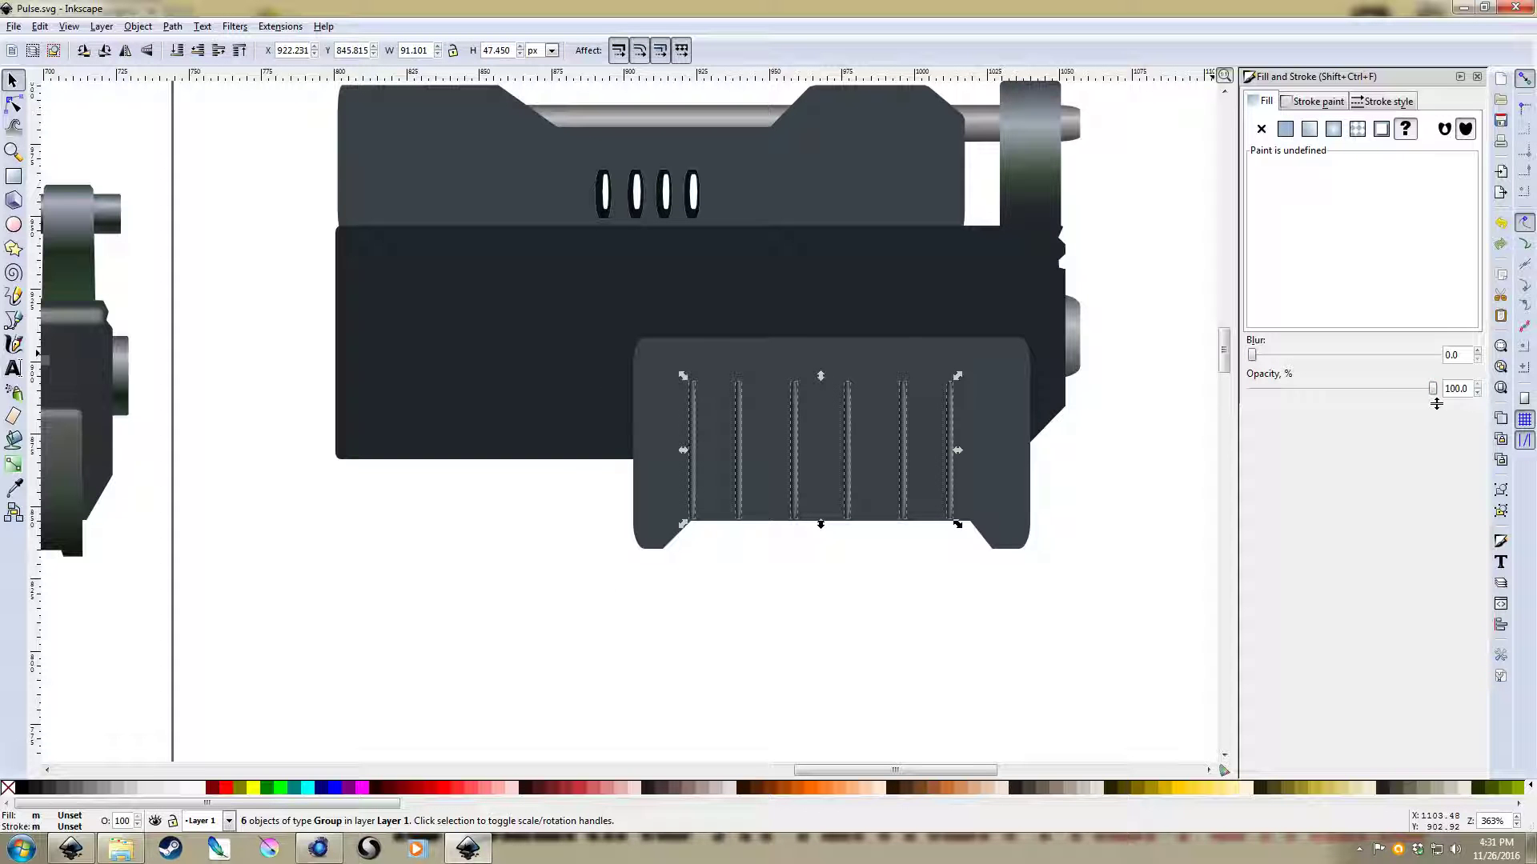
drag(1433, 389, 1328, 392)
click(1041, 556)
scroll(1024, 561, down, 1)
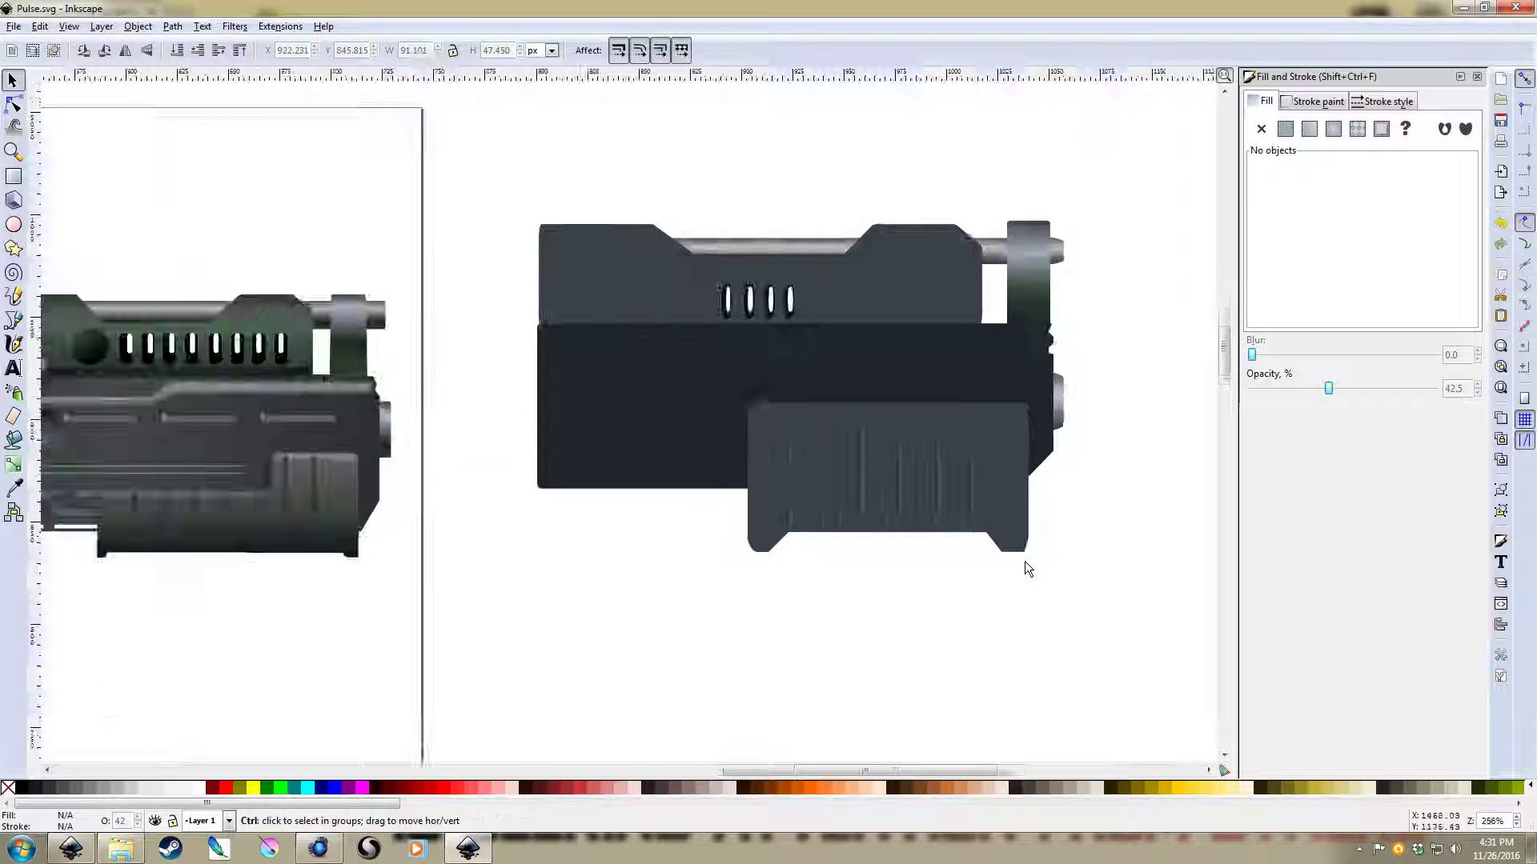
scroll(1024, 560, down, 1)
drag(826, 566, 1039, 453)
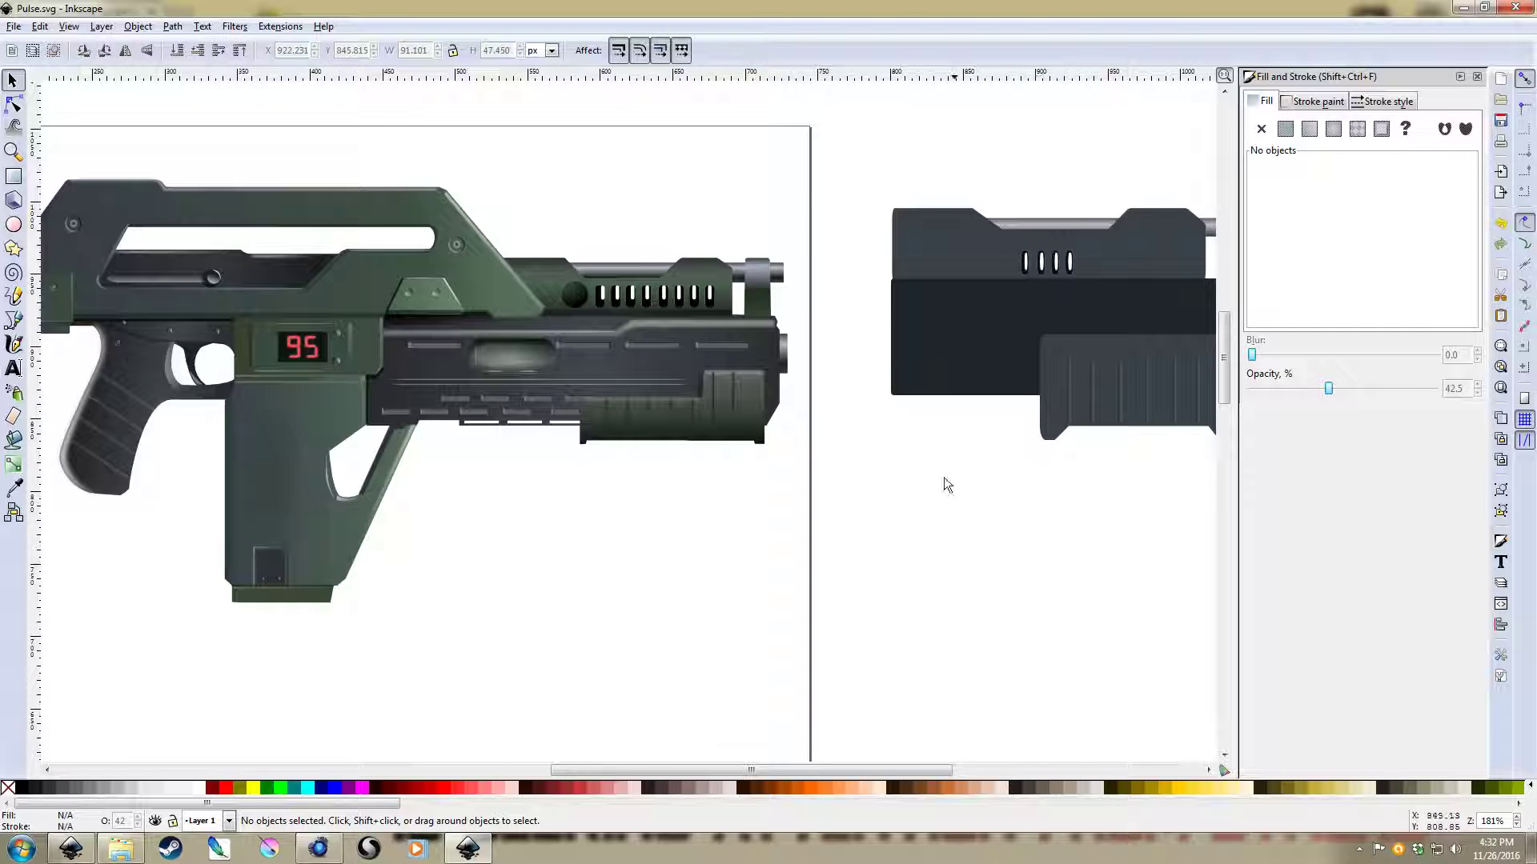
drag(926, 471, 836, 453)
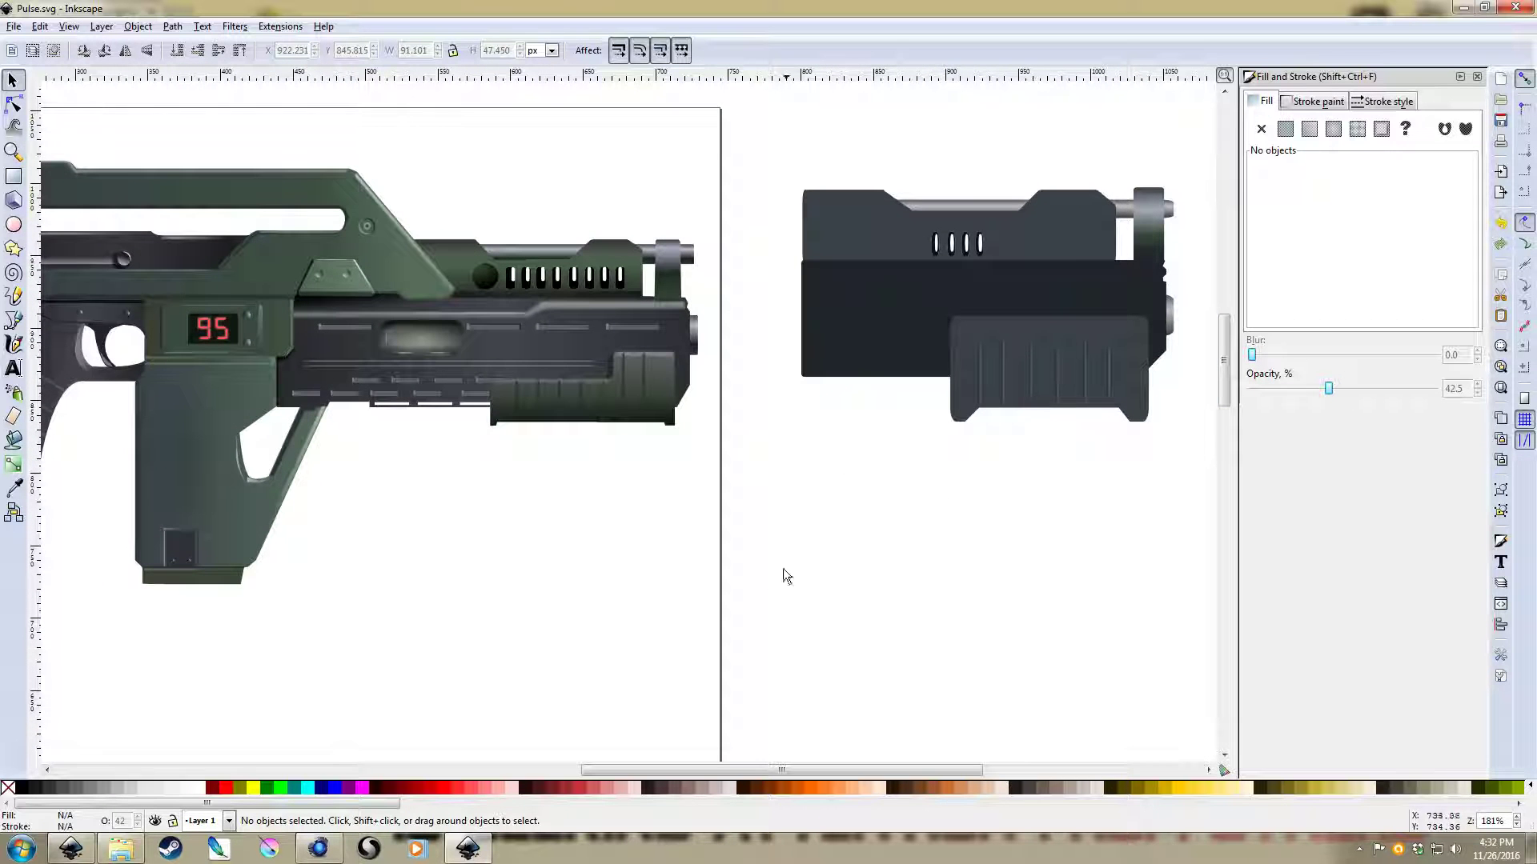
drag(615, 513, 793, 493)
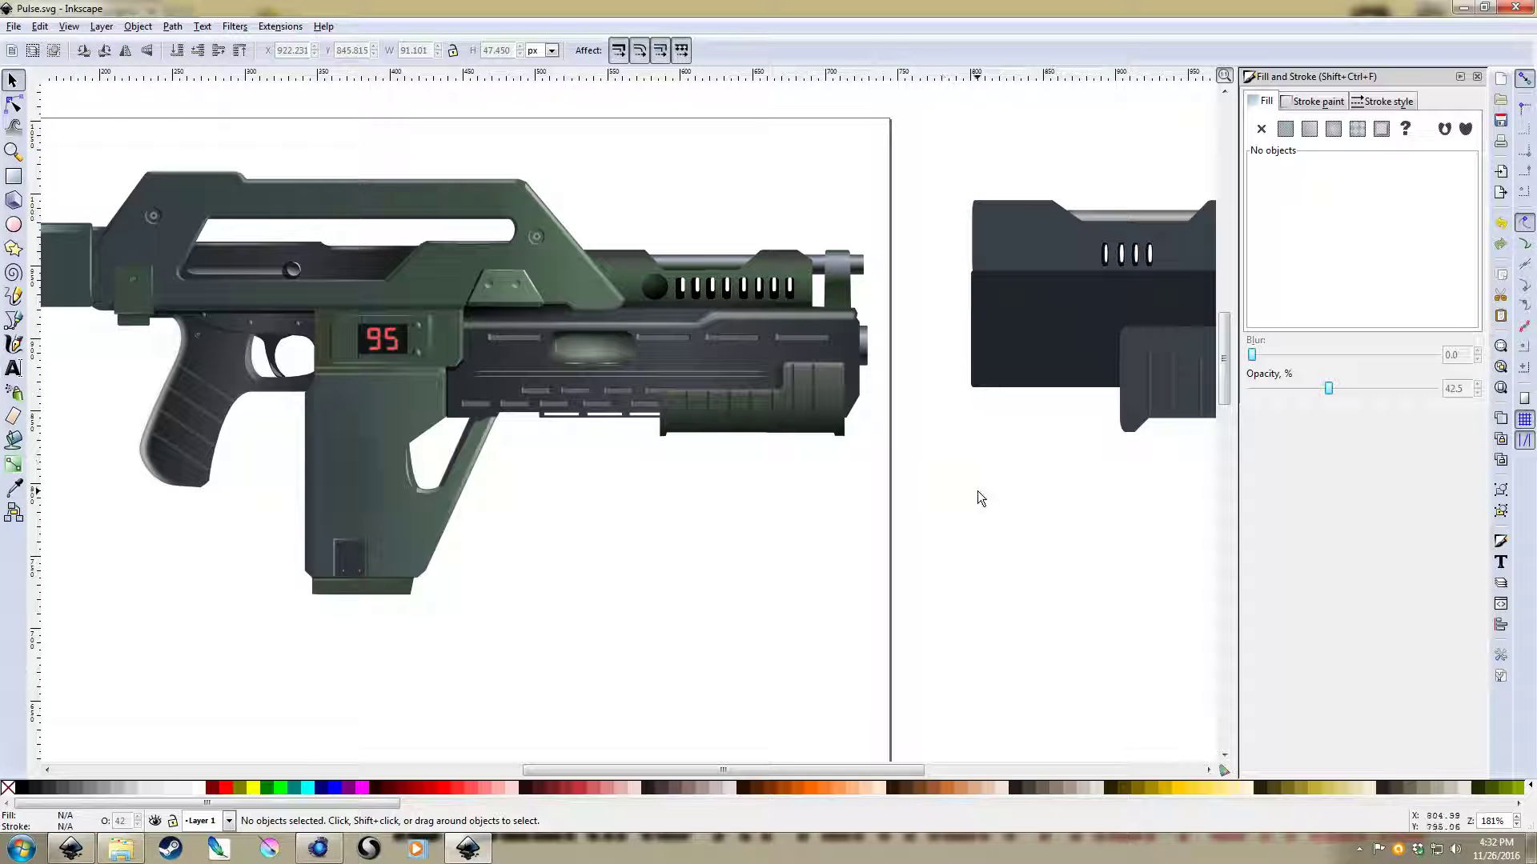
ctrl+scroll(977, 491, down, 1)
shift+scroll(920, 485, right, 3)
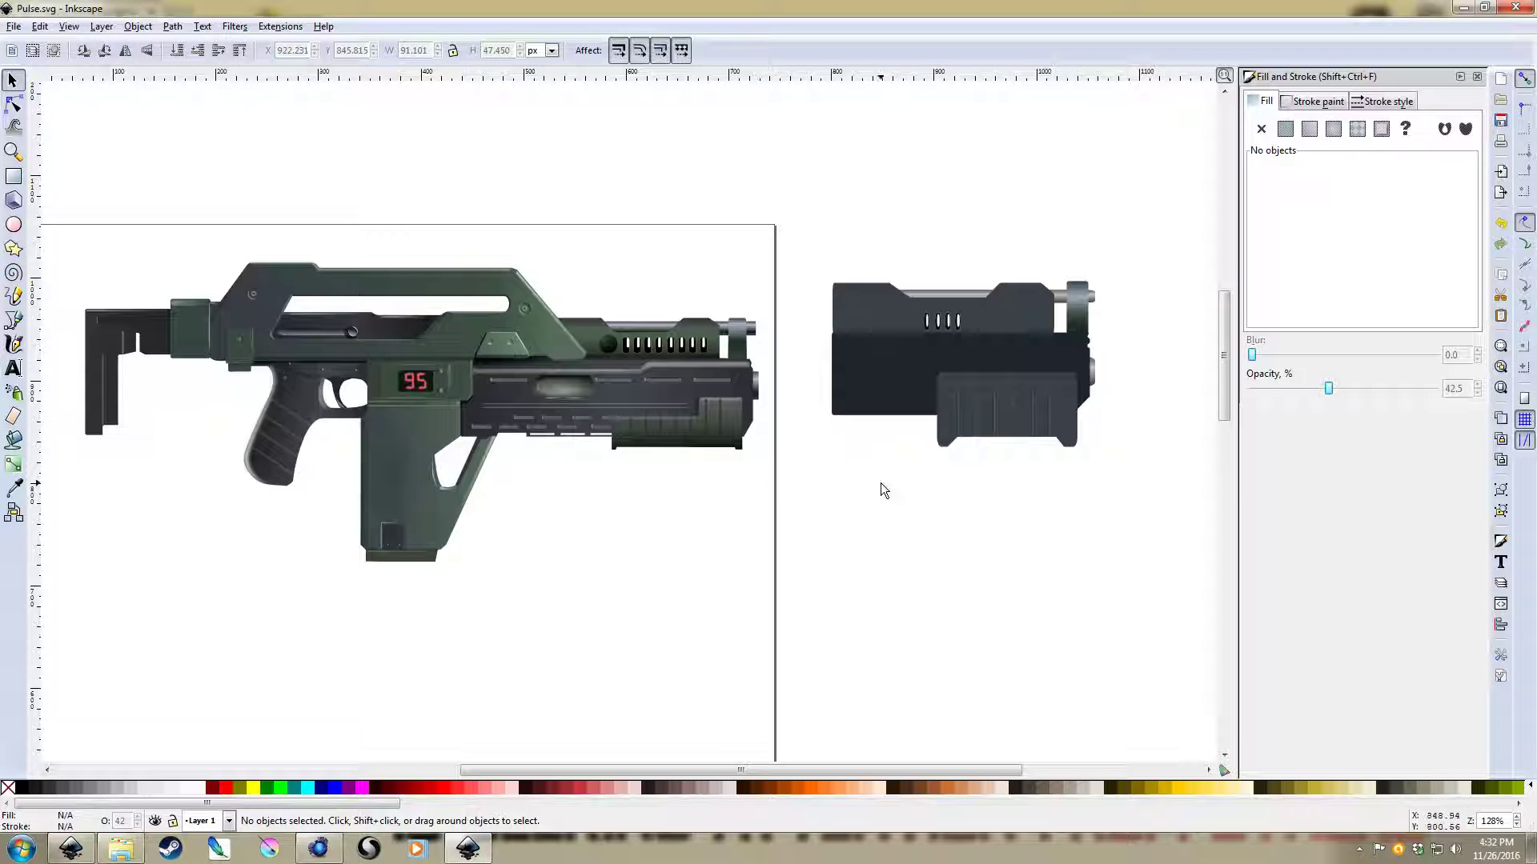
drag(503, 294, 643, 214)
key(ctrl+z)
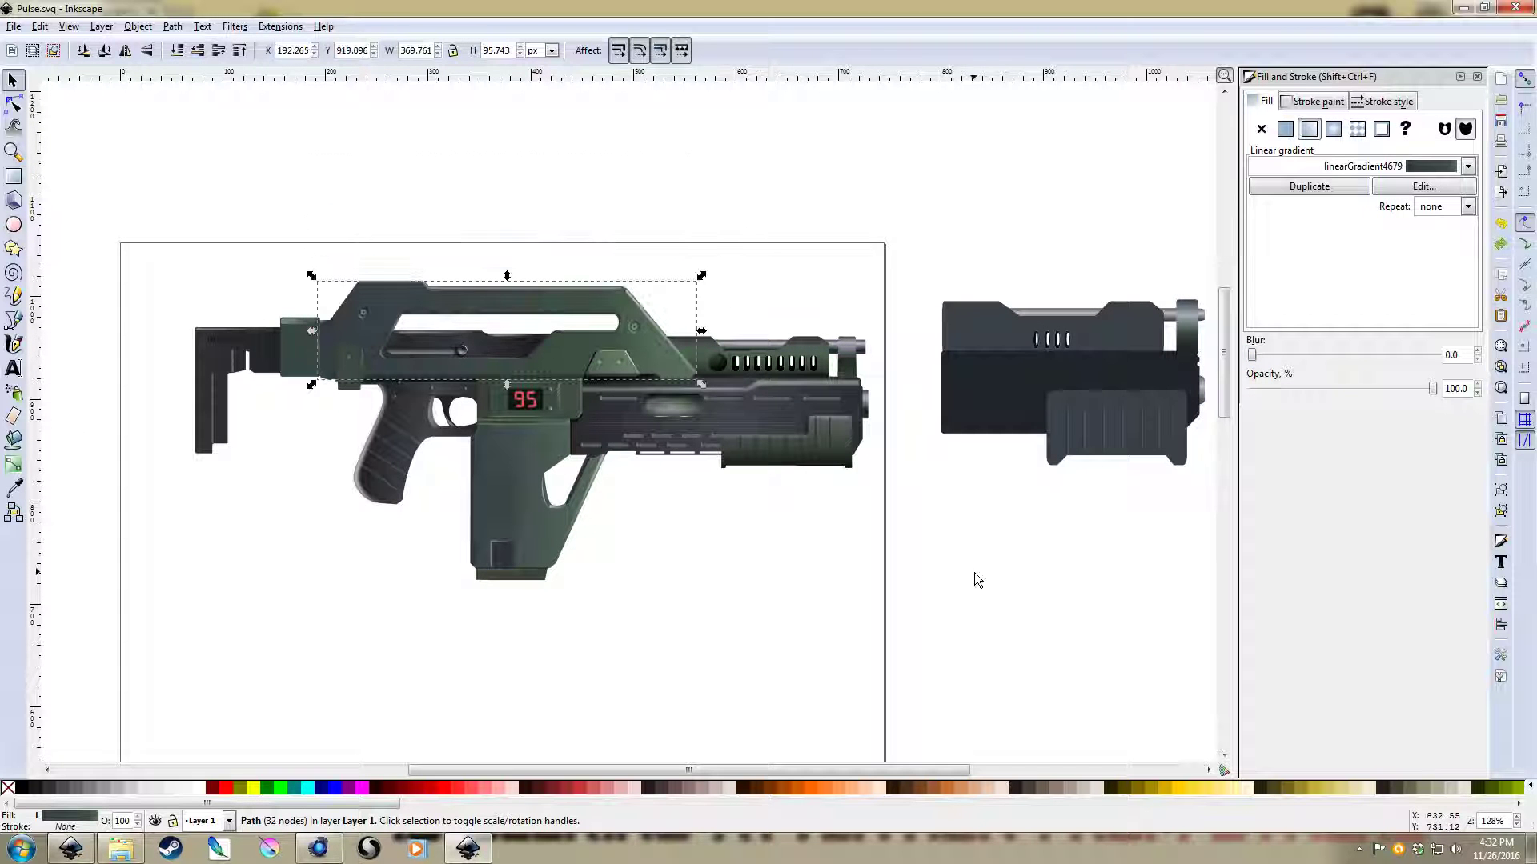
click(1031, 512)
ctrl+scroll(881, 445, up, 2)
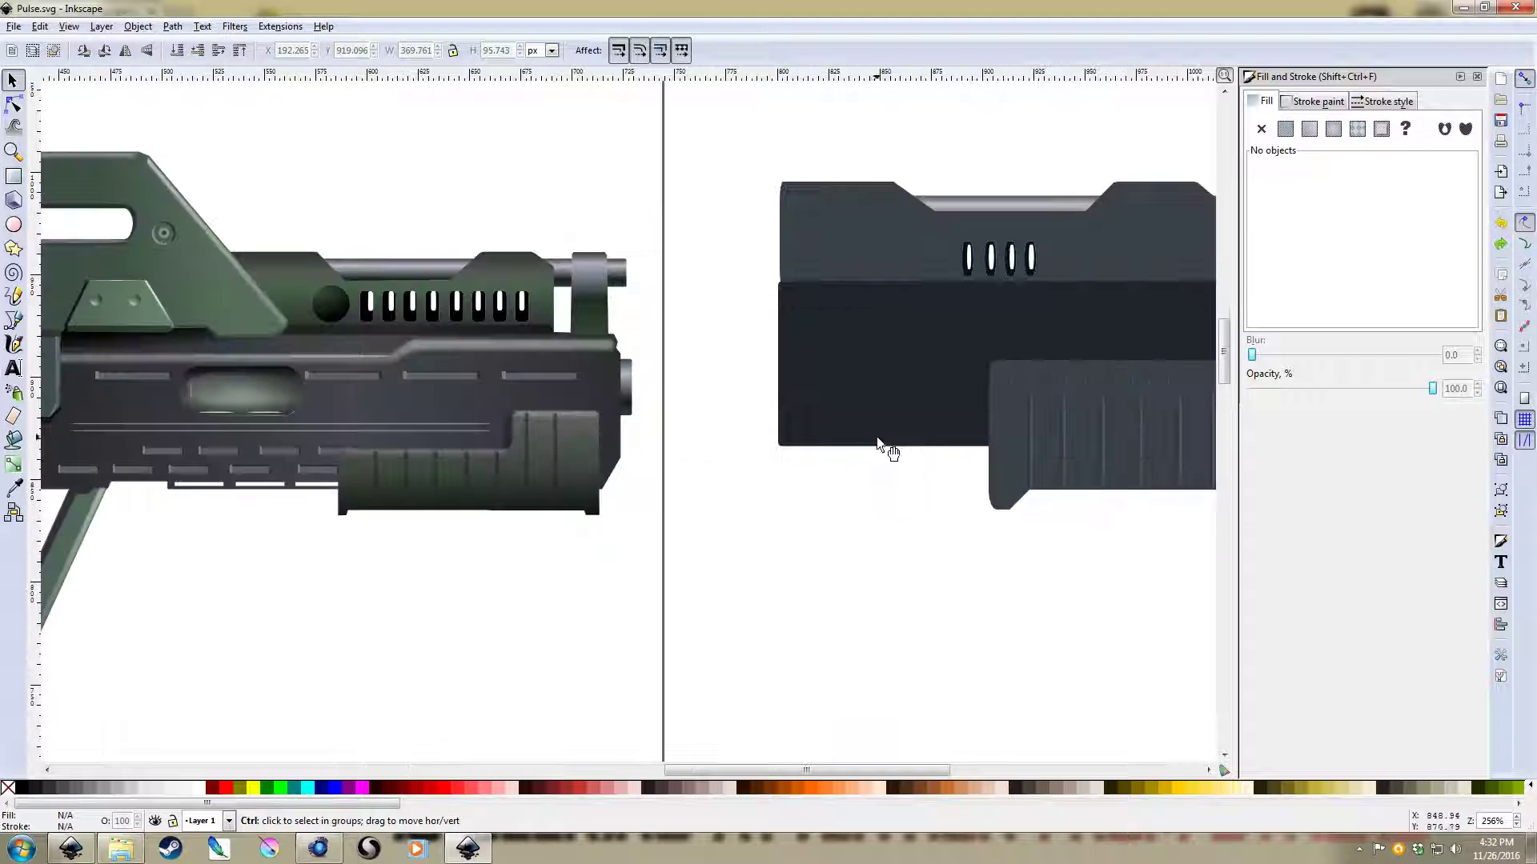
drag(743, 513, 911, 517)
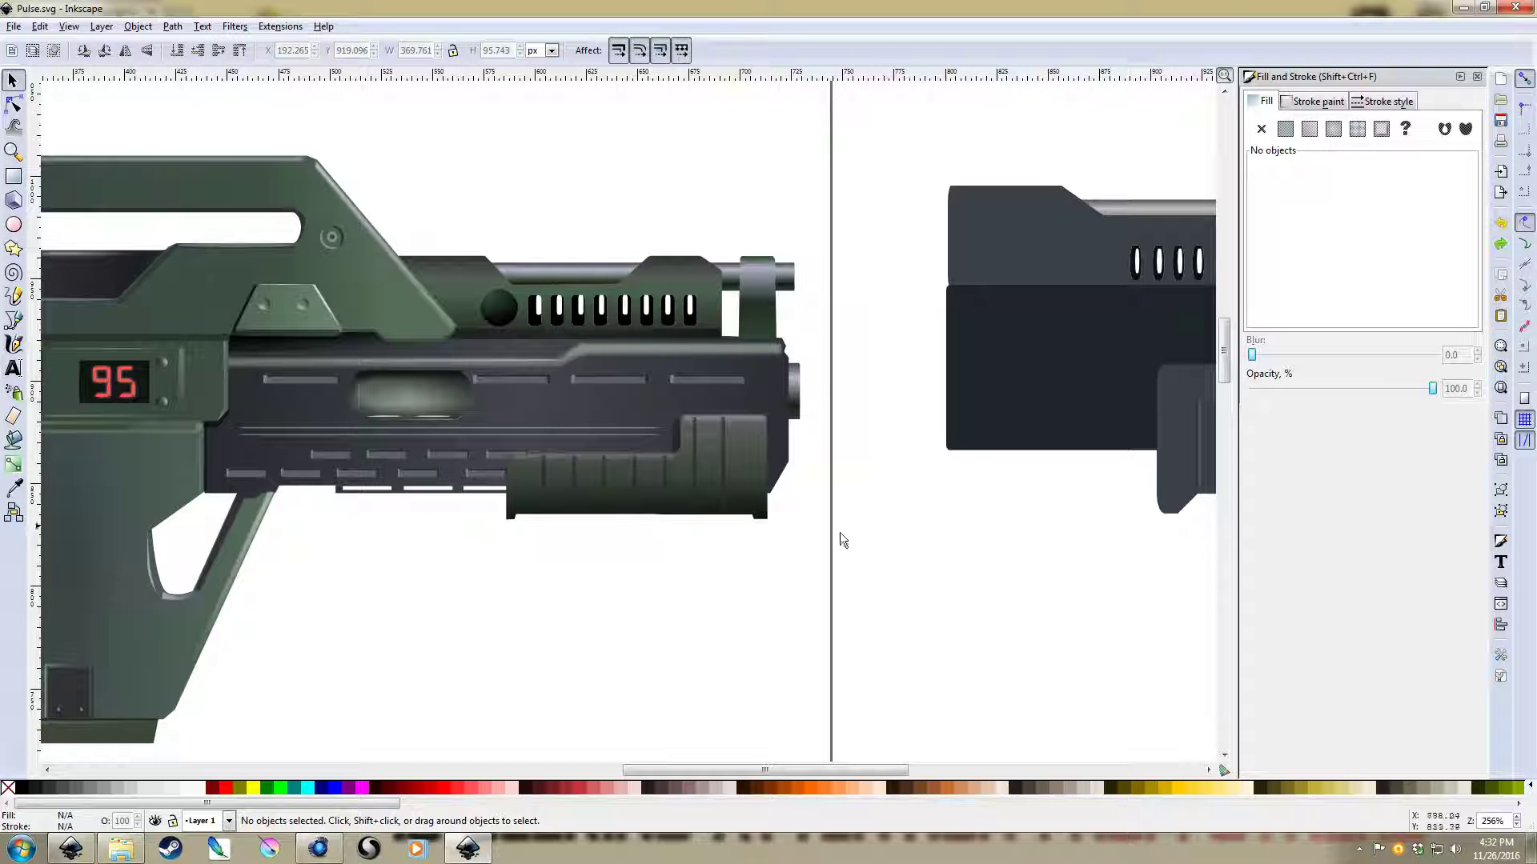
drag(573, 597, 737, 573)
ctrl+scroll(738, 570, down, 1)
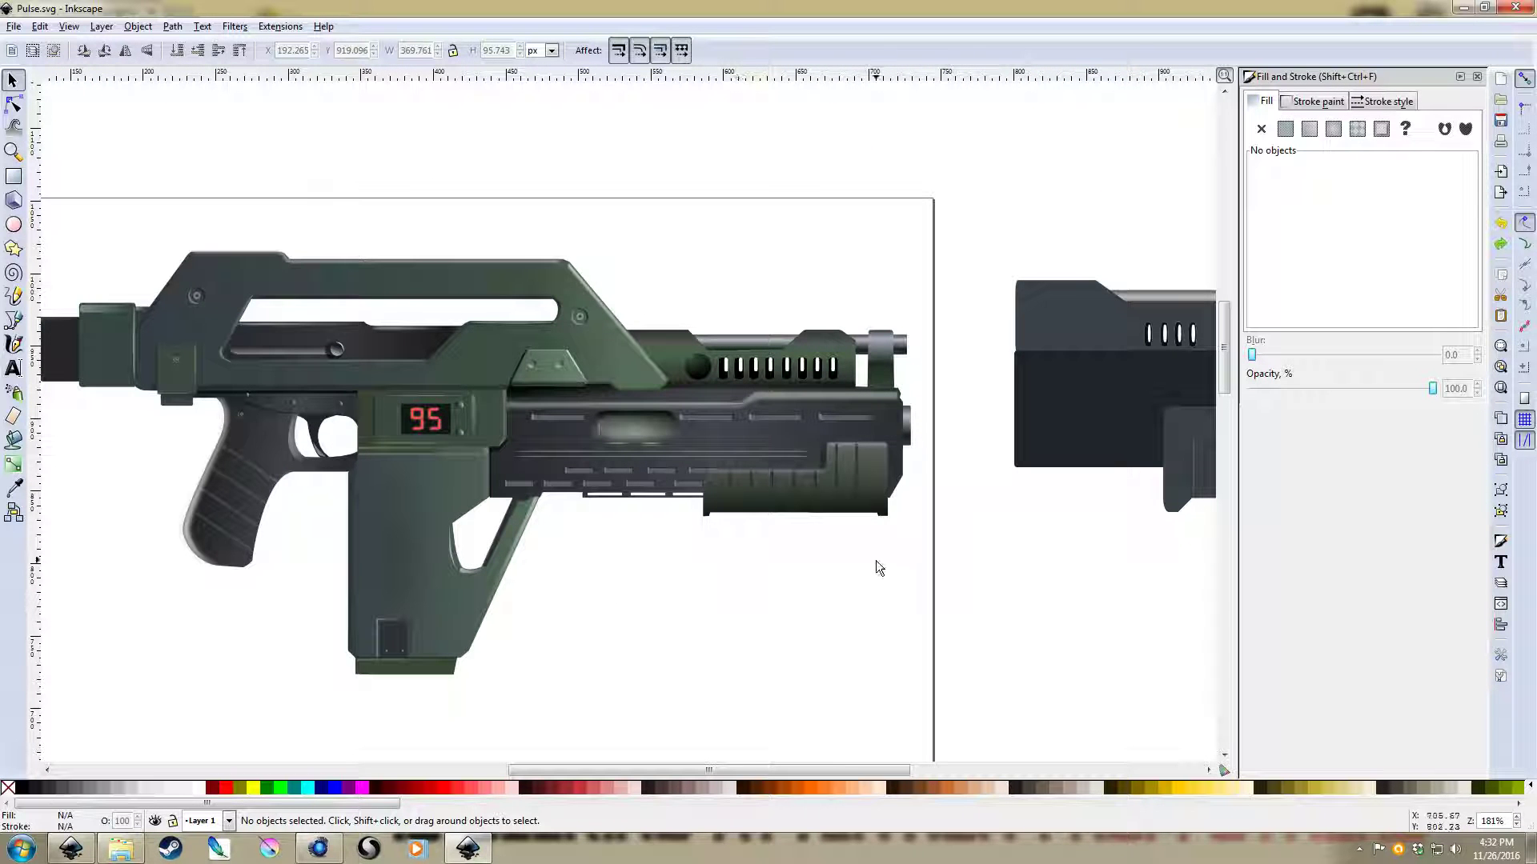
ctrl+scroll(875, 560, down, 1)
drag(978, 556, 799, 554)
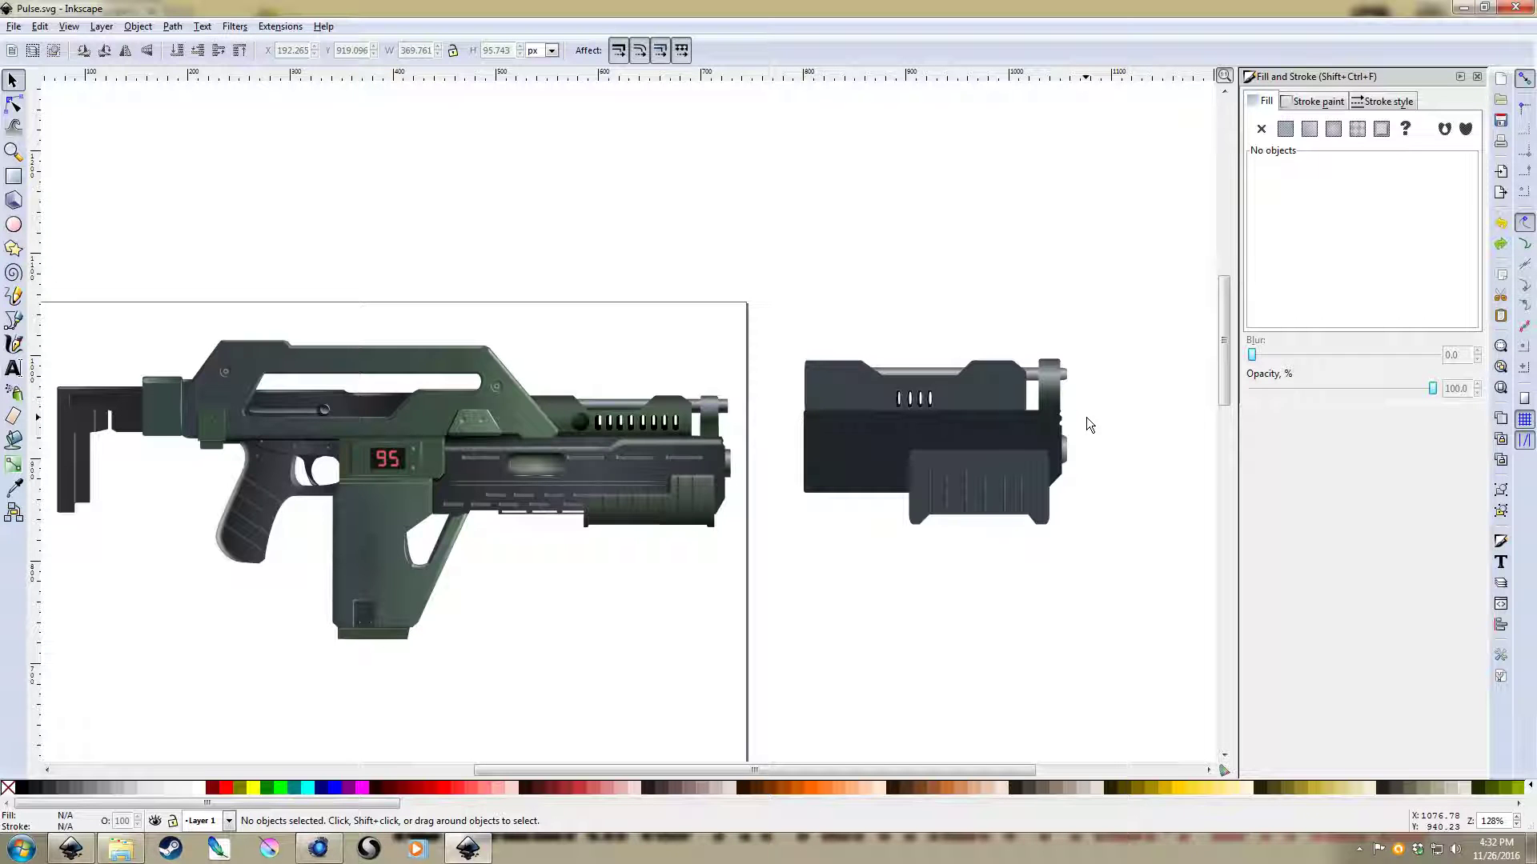
ctrl+scroll(897, 361, up, 3)
ctrl+scroll(1049, 430, down, 3)
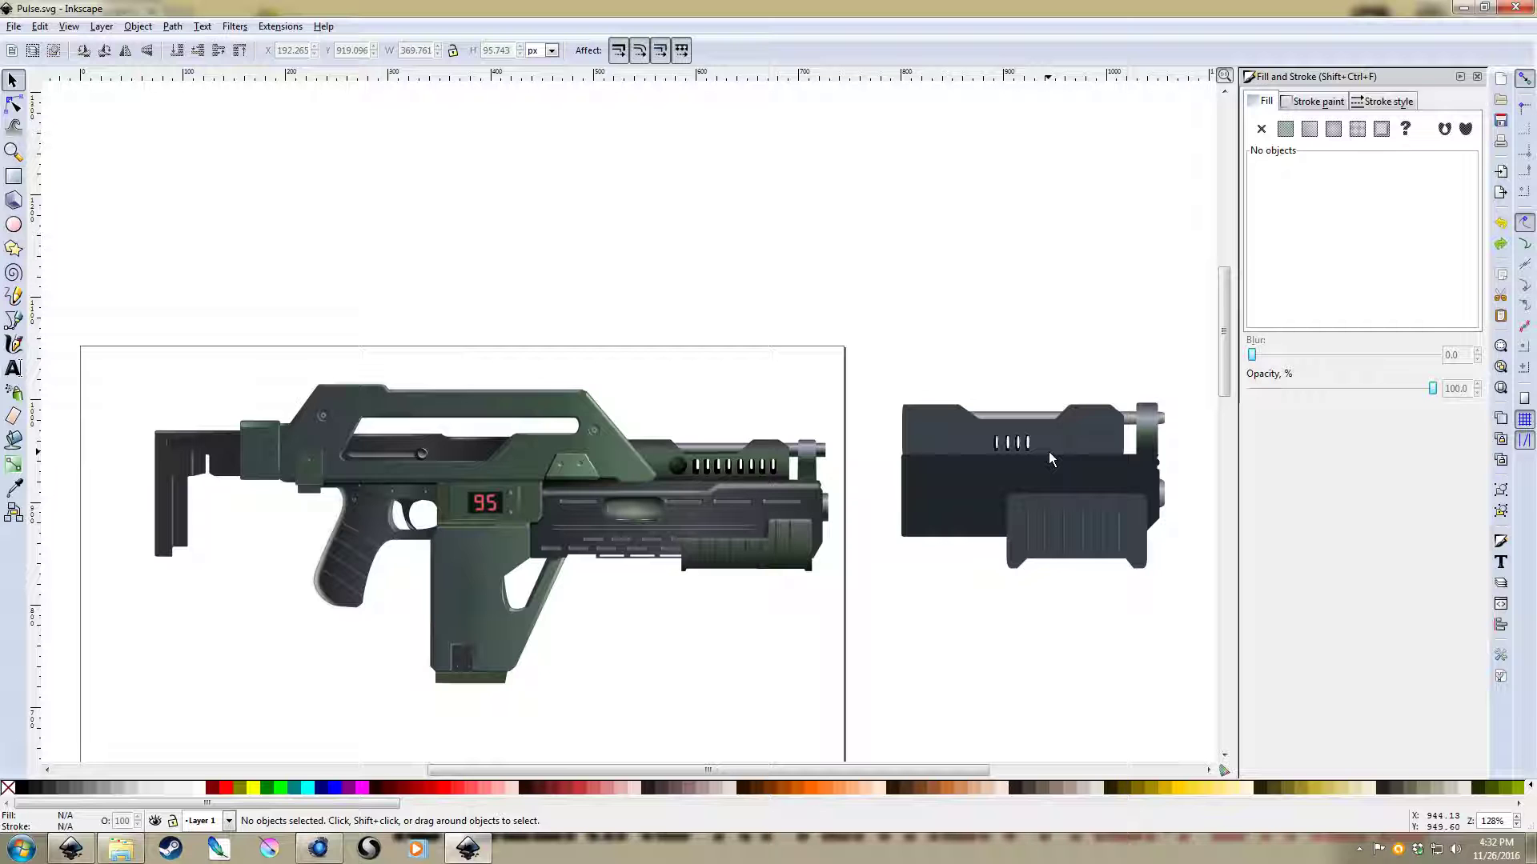
key(shift)
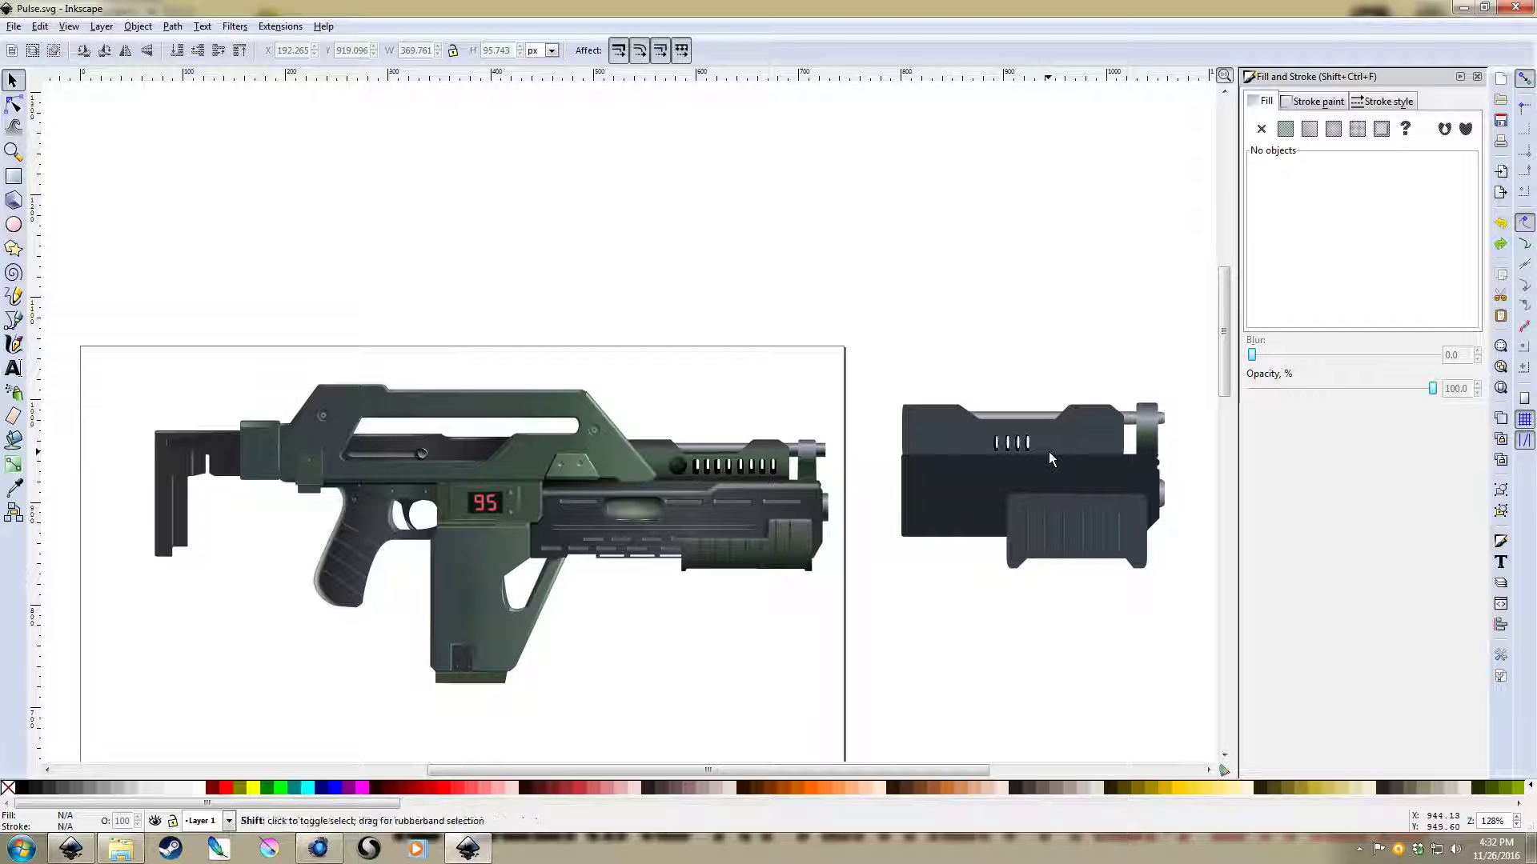